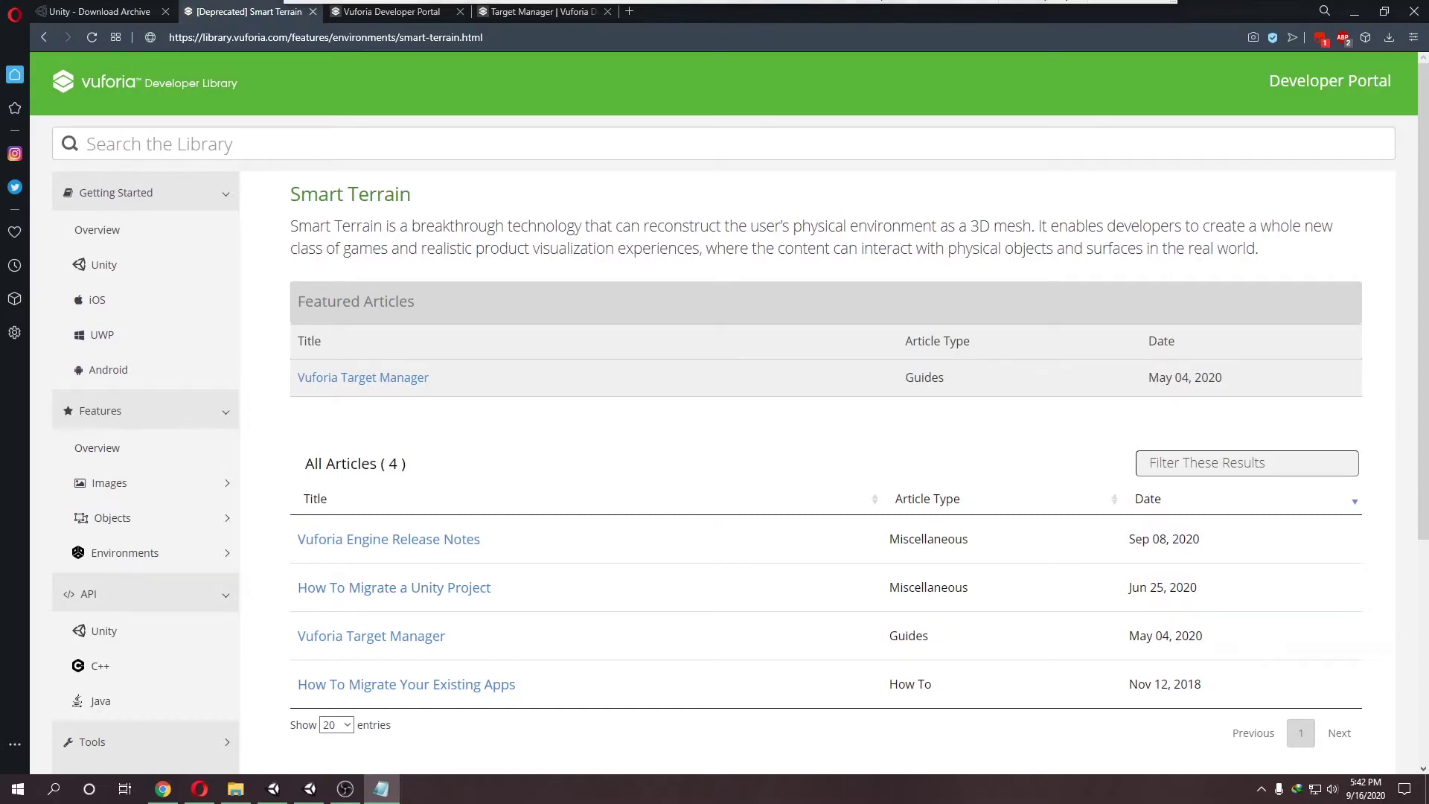
Look up Unity 2017.2.5 in the Unity download archive and check which versions Unity Hub offers to add.
{"action": "left_click", "coordinate": [127, 11]}
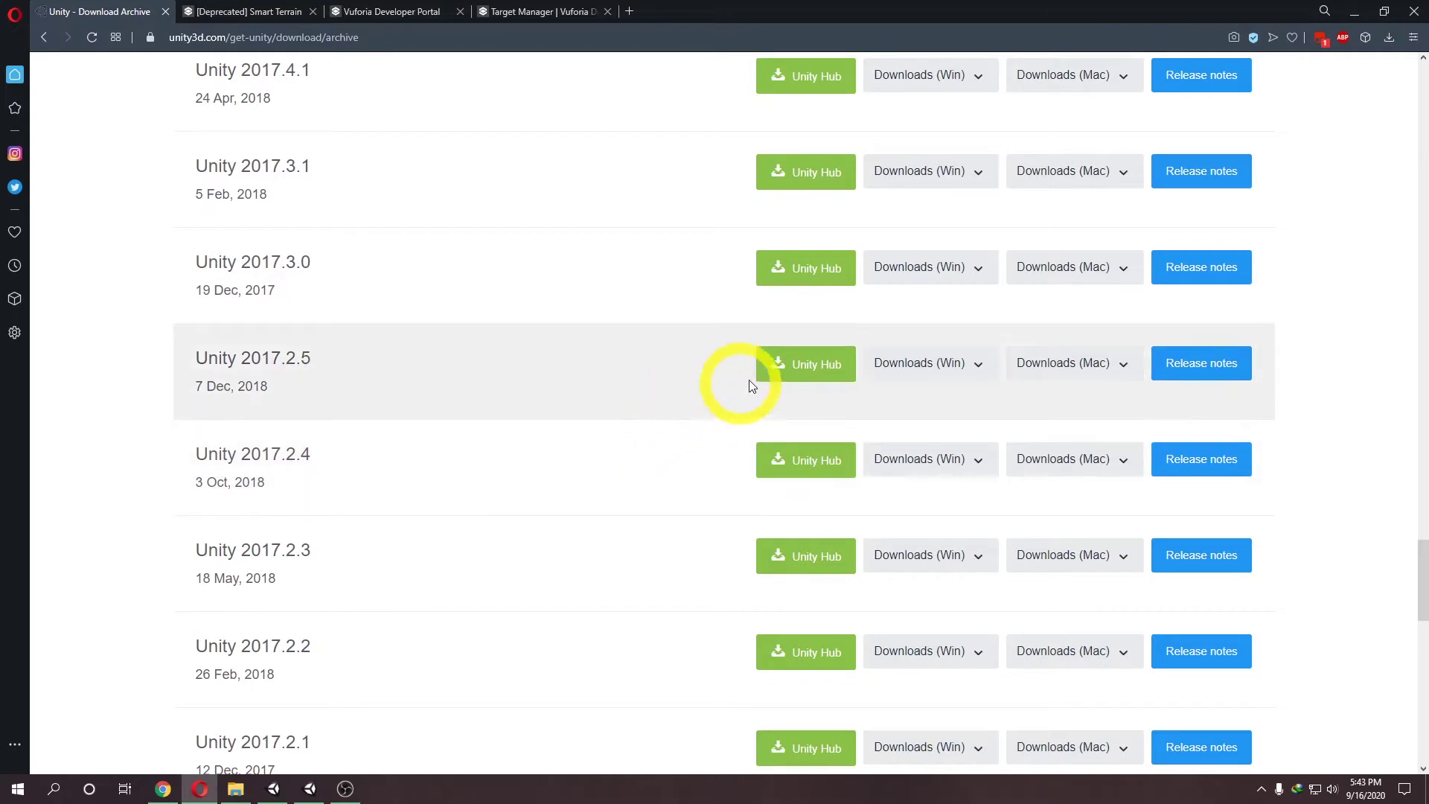
{"action": "left_click", "coordinate": [765, 377]}
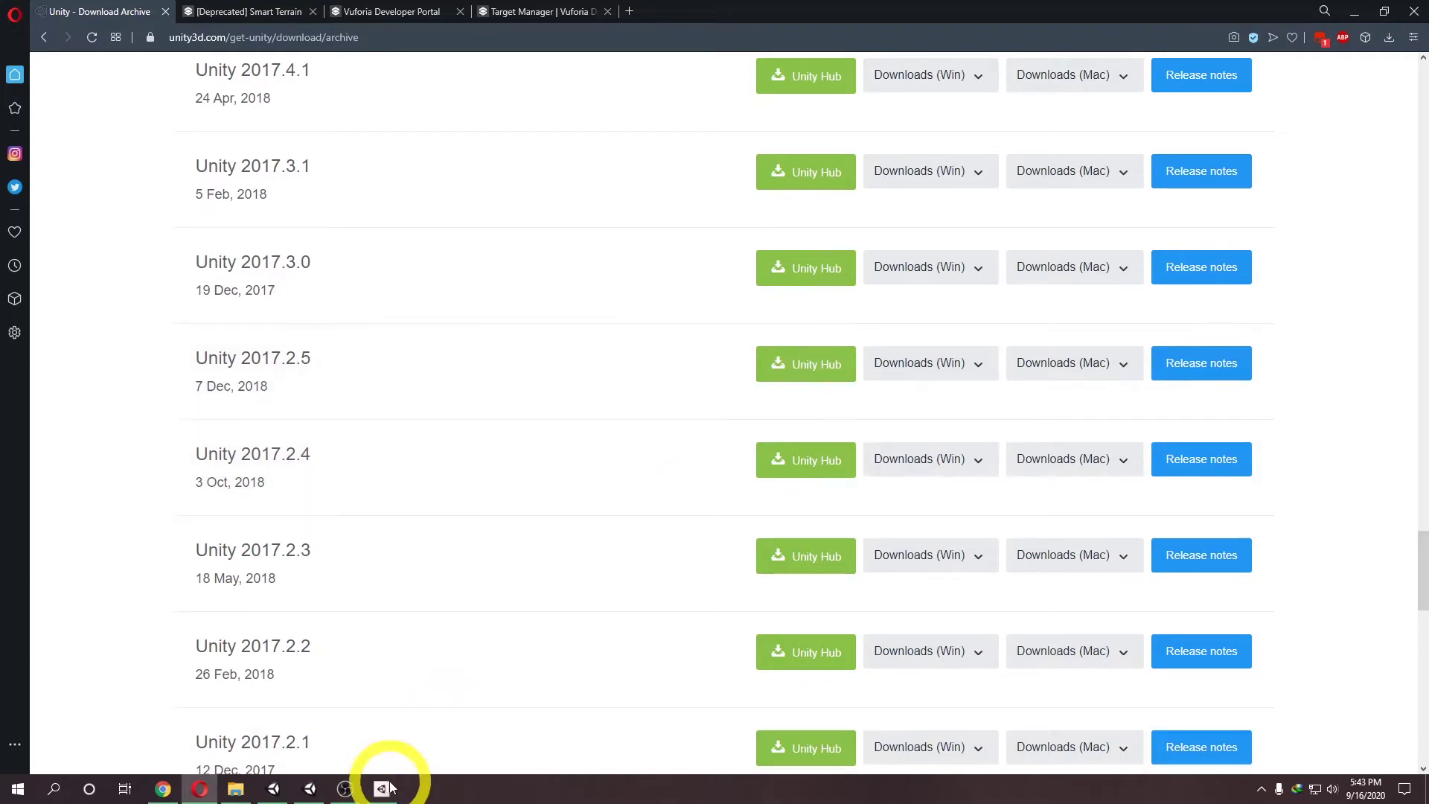
{"action": "left_click", "coordinate": [381, 788]}
{"action": "left_click", "coordinate": [1093, 311]}
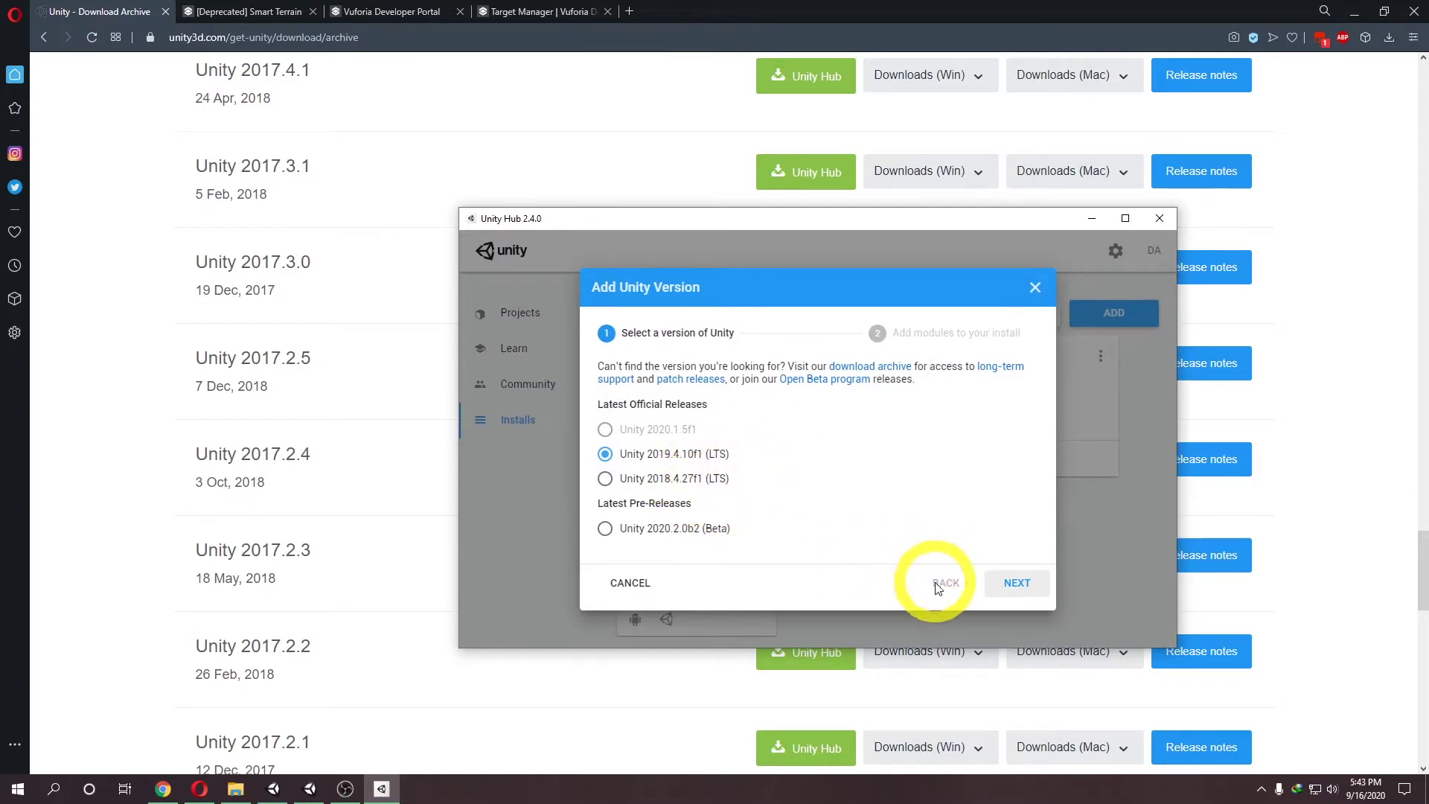
{"action": "left_click", "coordinate": [122, 401]}
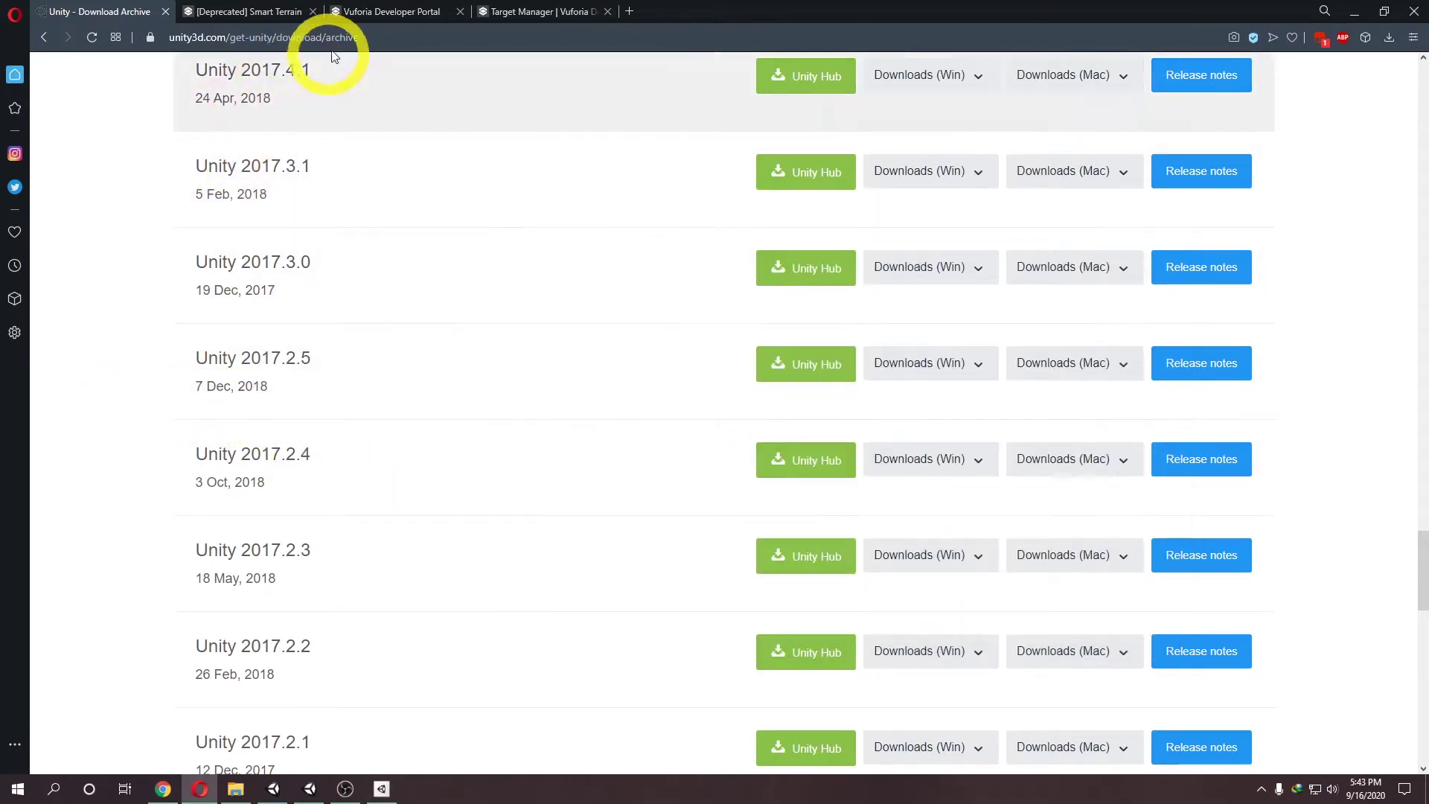
Try to install Unity 2017.2.5 through Unity Hub from the download archive at unity3d.com/get-unity/download/archive.
{"action": "left_click", "coordinate": [391, 42]}
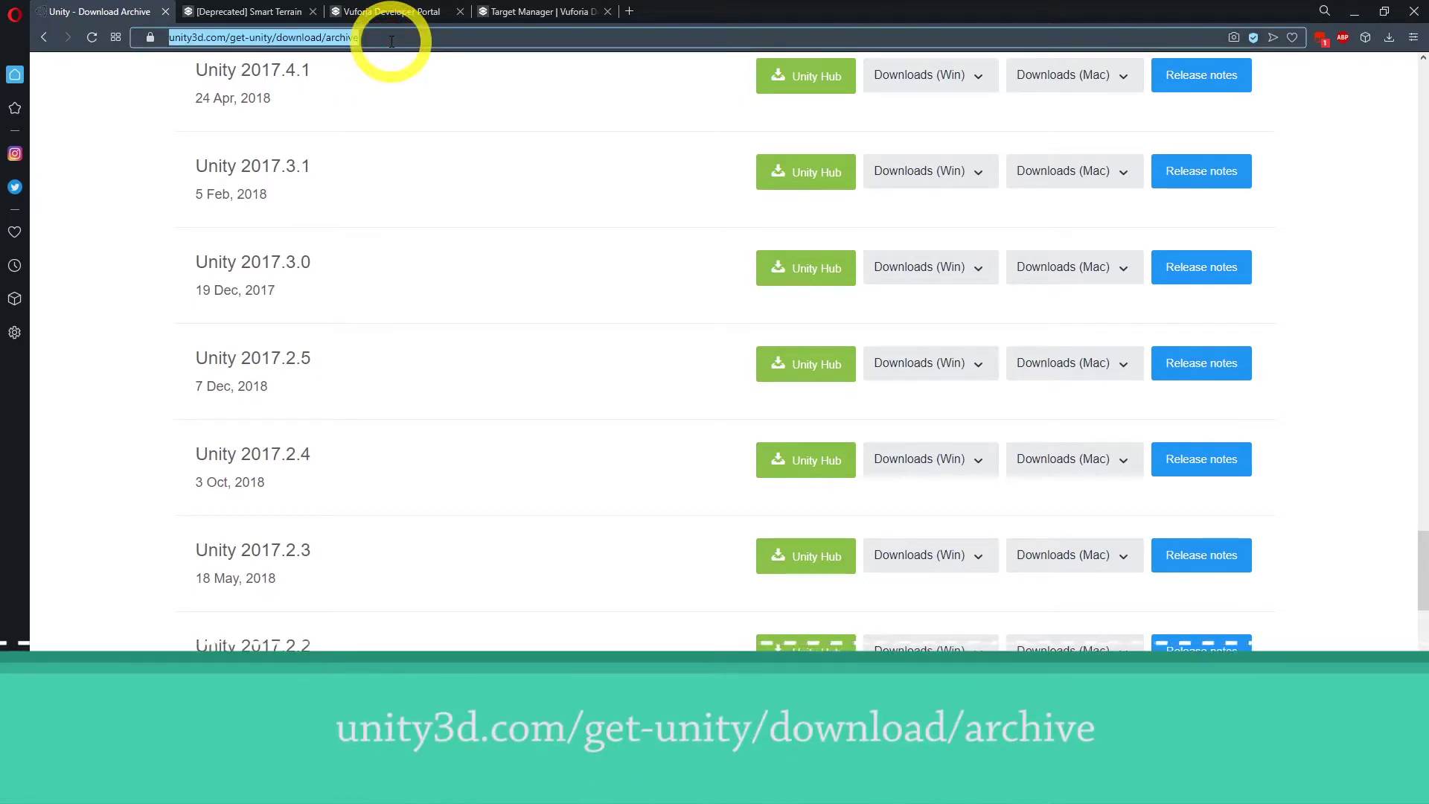
{"action": "left_click", "coordinate": [795, 360]}
{"action": "left_click", "coordinate": [818, 137]}
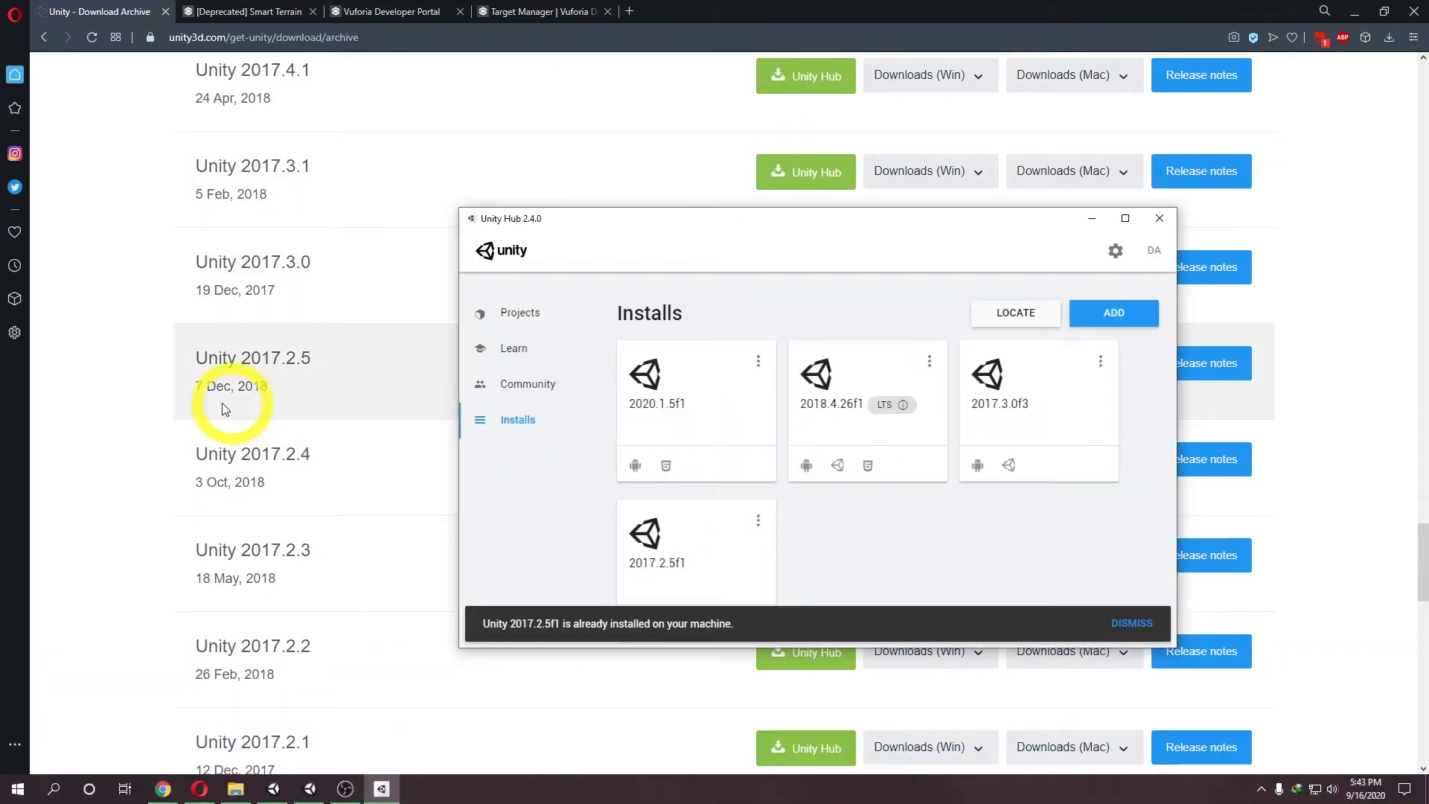
Start a Unity 2017.2.4 install from the archive, selecting Vuforia Augmented Reality Support and deselecting WebGL Build Support.
{"action": "left_click", "coordinate": [348, 446]}
{"action": "left_click", "coordinate": [778, 460]}
{"action": "left_click", "coordinate": [817, 137]}
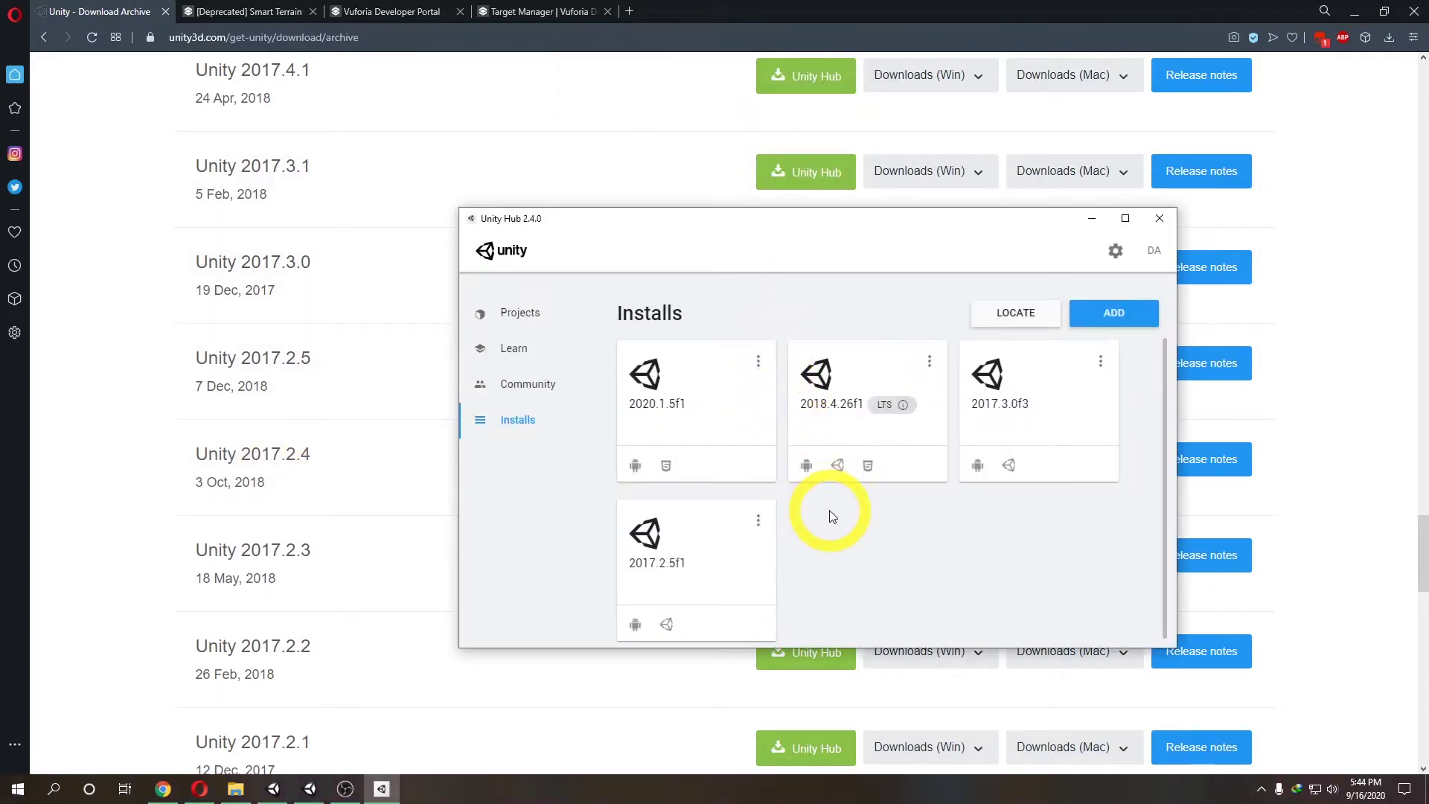
{"action": "scroll", "coordinate": [821, 464], "scroll_direction": "down", "scroll_amount": 3}
{"action": "scroll", "coordinate": [706, 447], "scroll_direction": "up", "scroll_amount": 2}
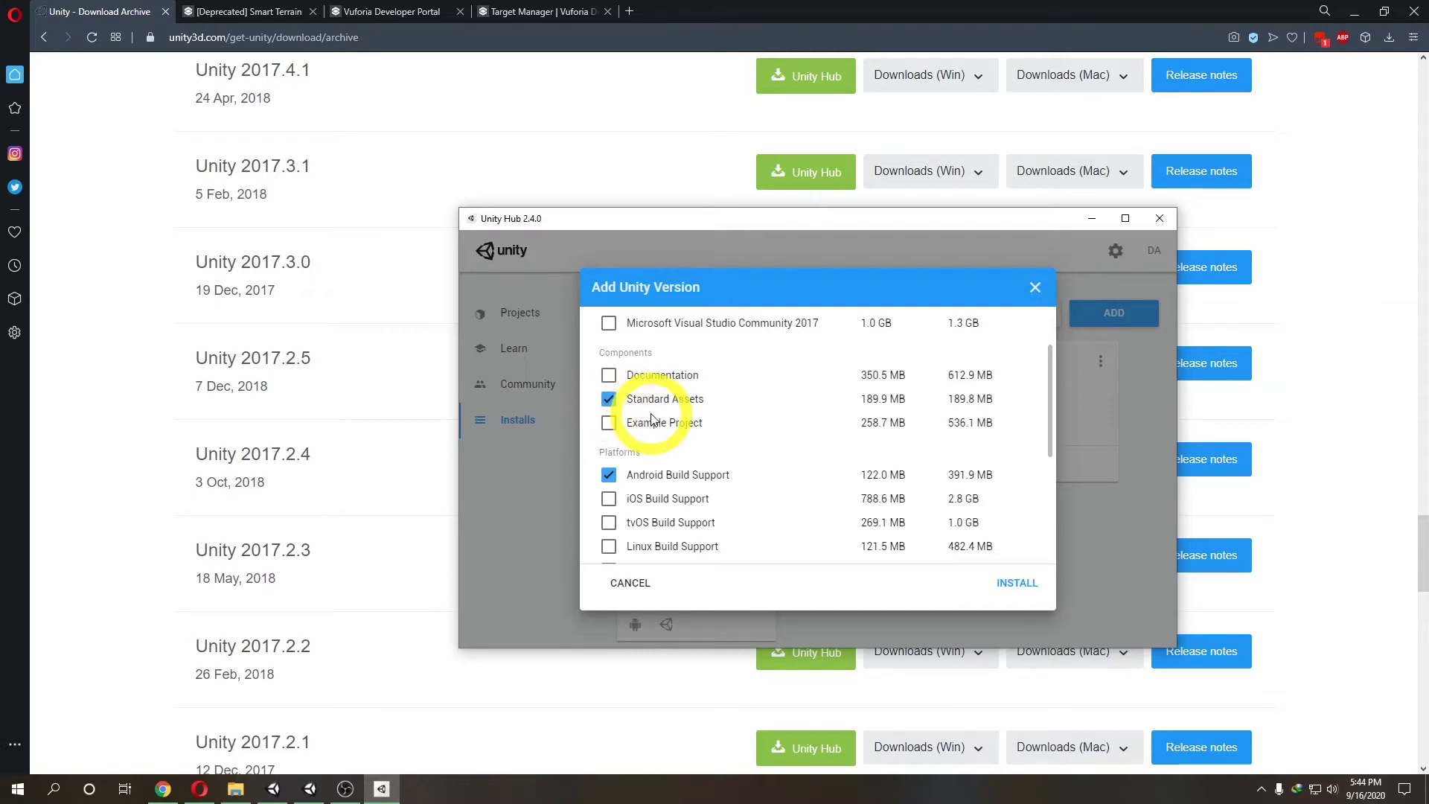
{"action": "scroll", "coordinate": [670, 421], "scroll_direction": "up", "scroll_amount": 1}
{"action": "scroll", "coordinate": [700, 424], "scroll_direction": "down", "scroll_amount": 2}
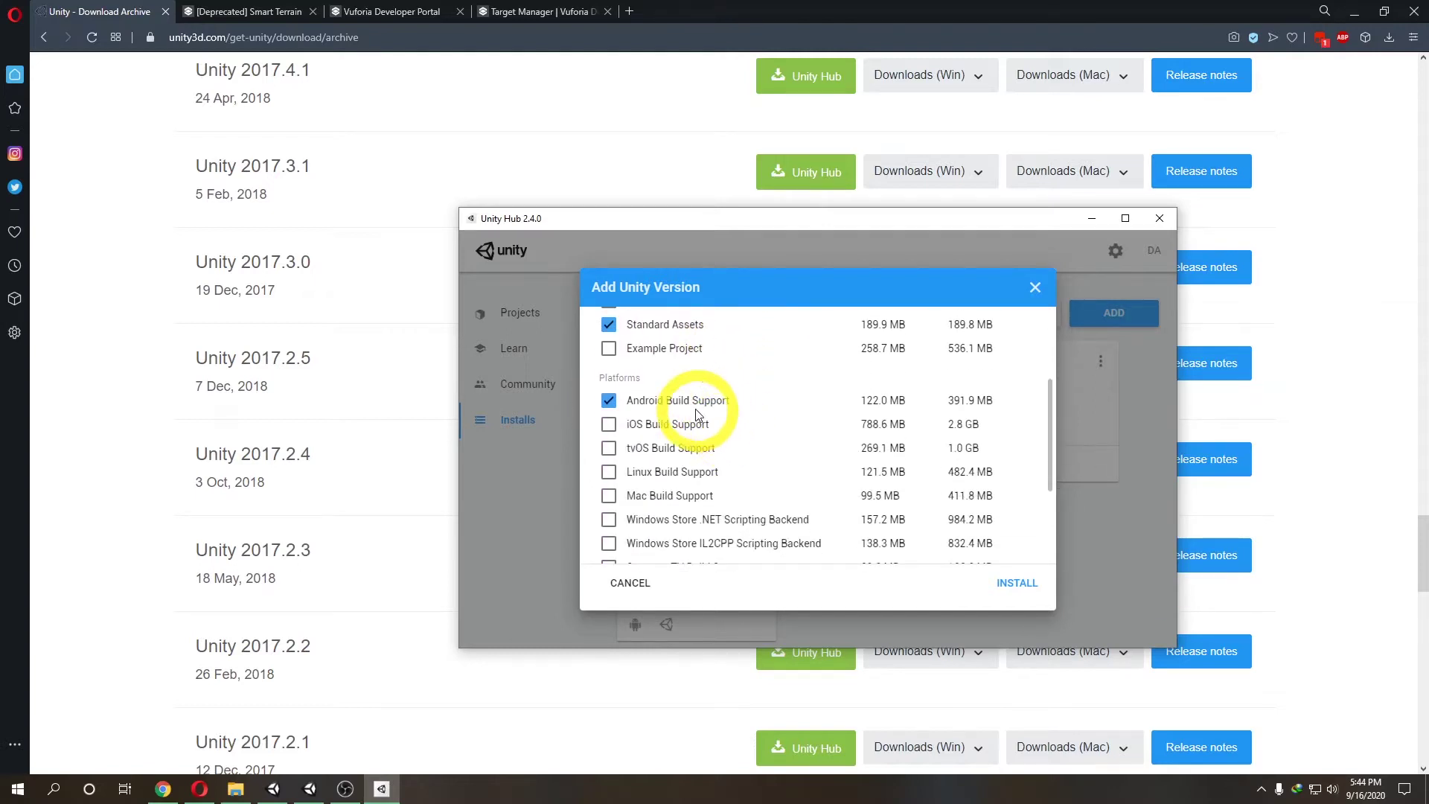
{"action": "scroll", "coordinate": [676, 406], "scroll_direction": "down", "scroll_amount": 2}
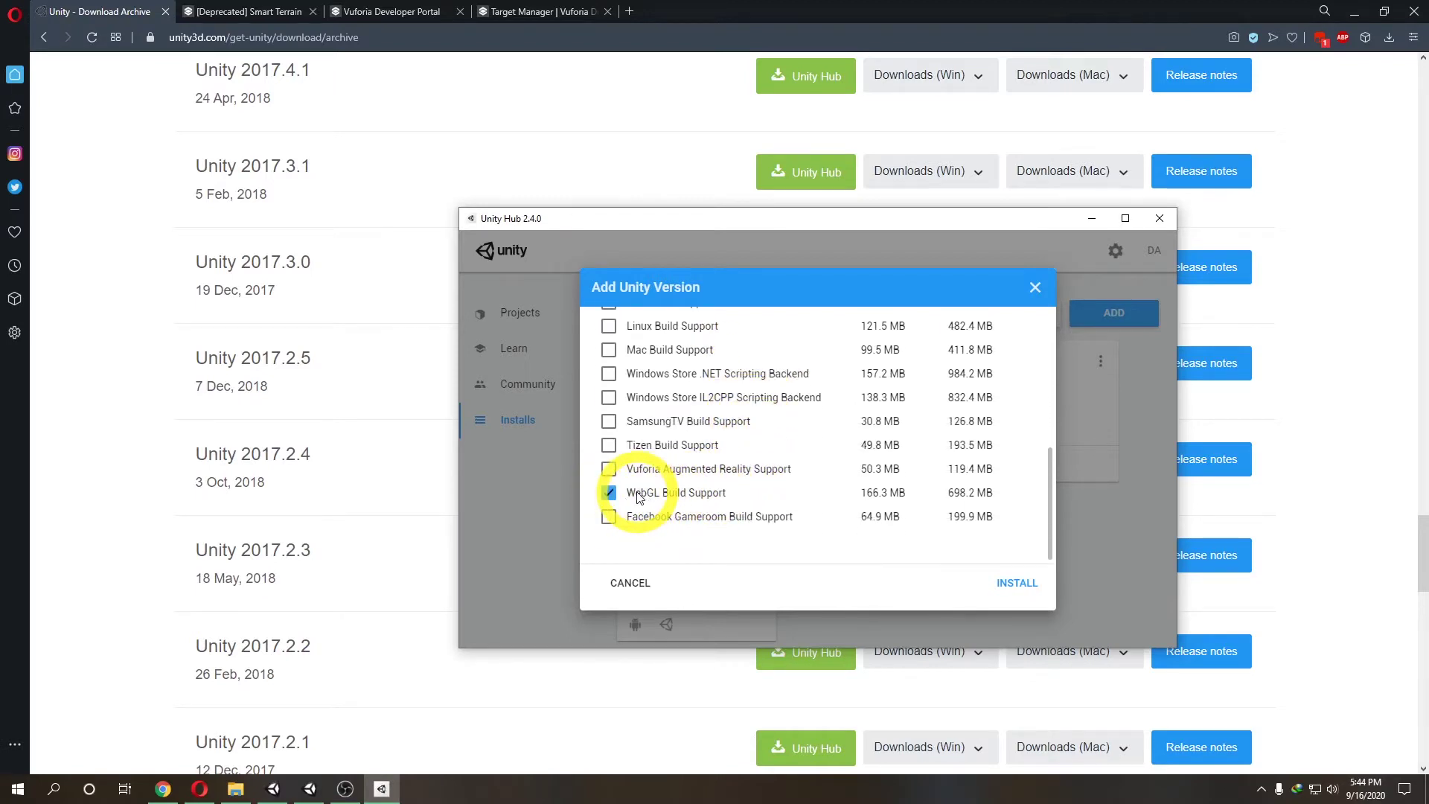
{"action": "scroll", "coordinate": [637, 510], "scroll_direction": "up", "scroll_amount": 1}
{"action": "scroll", "coordinate": [629, 517], "scroll_direction": "down", "scroll_amount": 1}
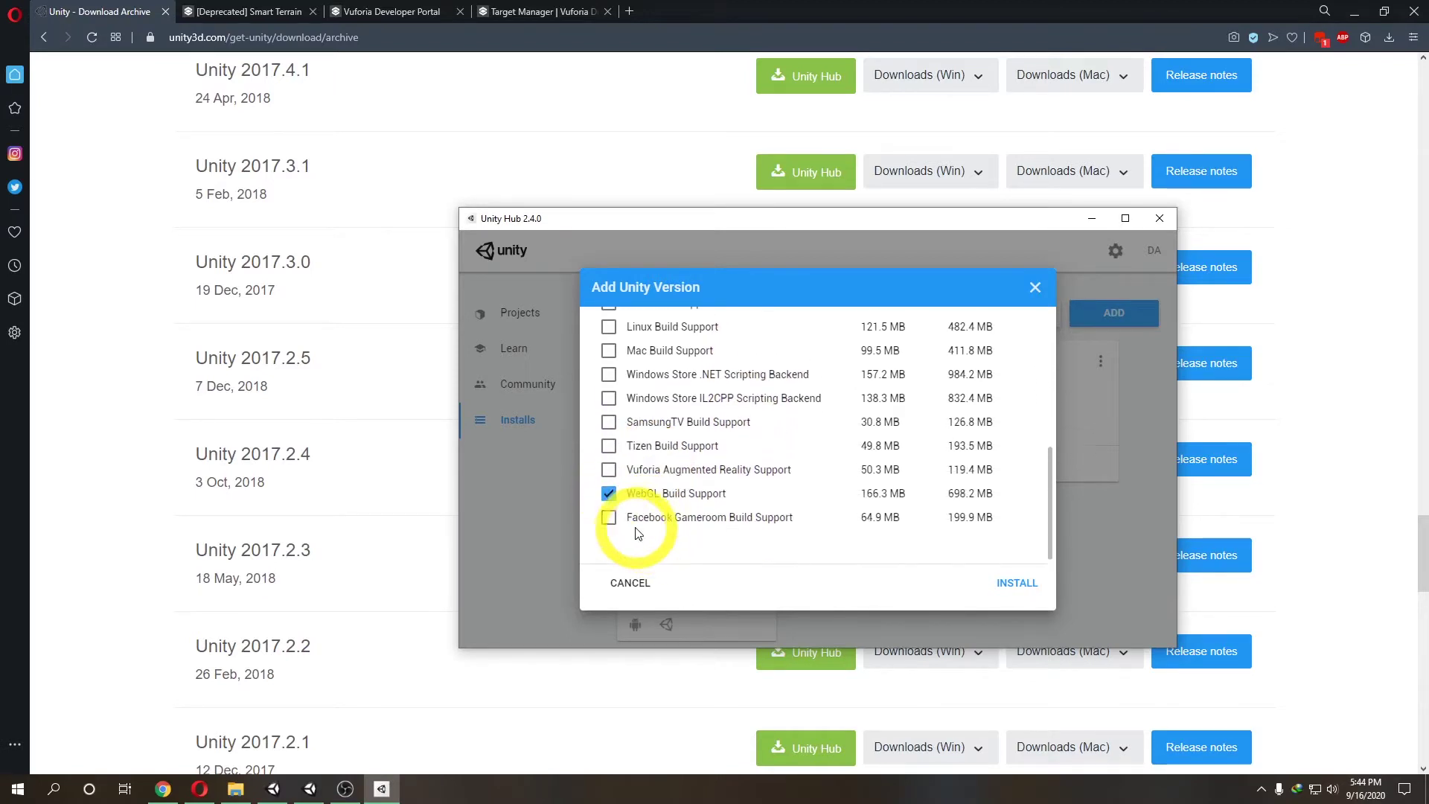
{"action": "left_click", "coordinate": [609, 495]}
{"action": "left_click", "coordinate": [609, 470]}
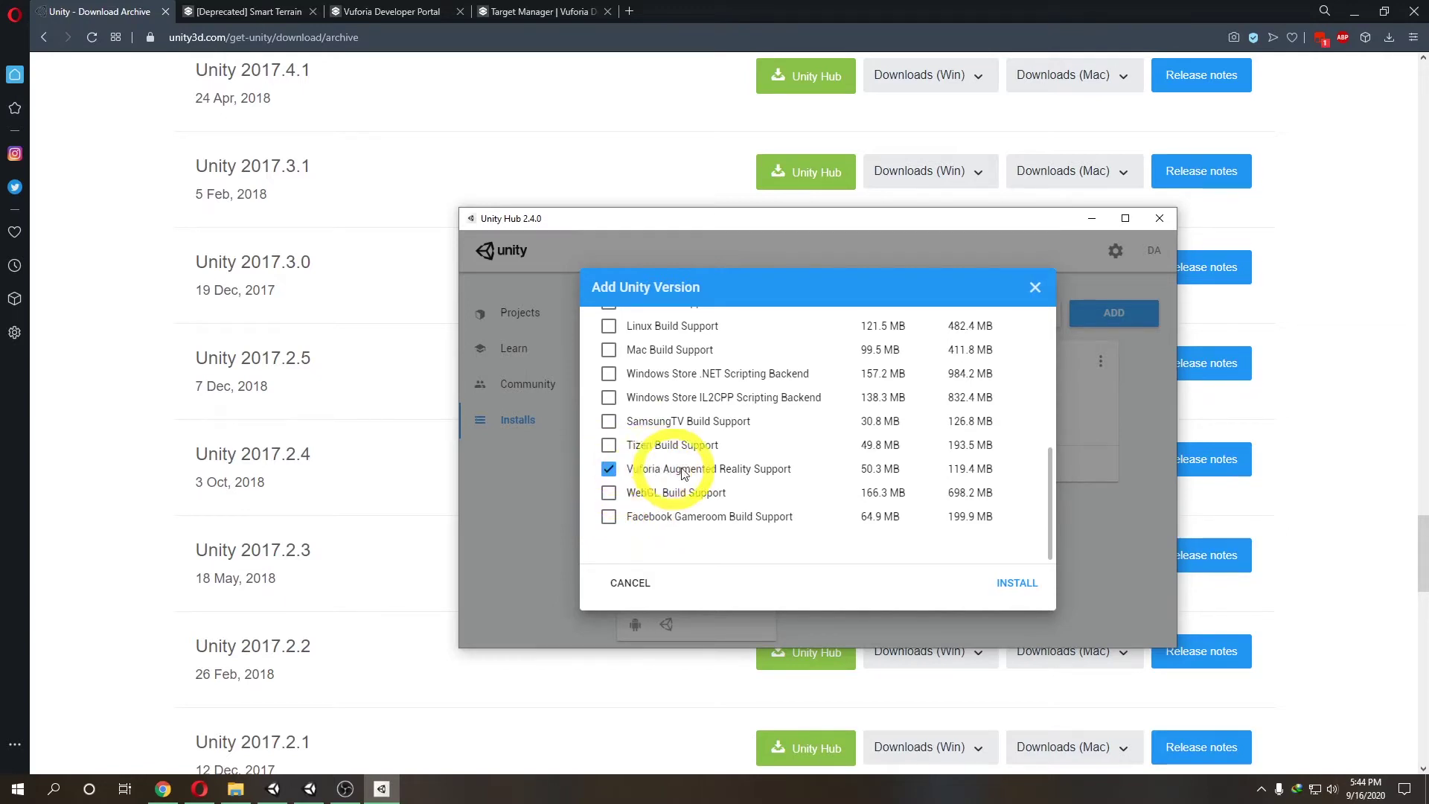
Review the modules selected for the Unity 2017.2.4 install and cancel the installation.
{"action": "scroll", "coordinate": [639, 476], "scroll_direction": "up", "scroll_amount": 1}
{"action": "scroll", "coordinate": [691, 357], "scroll_direction": "up", "scroll_amount": 4}
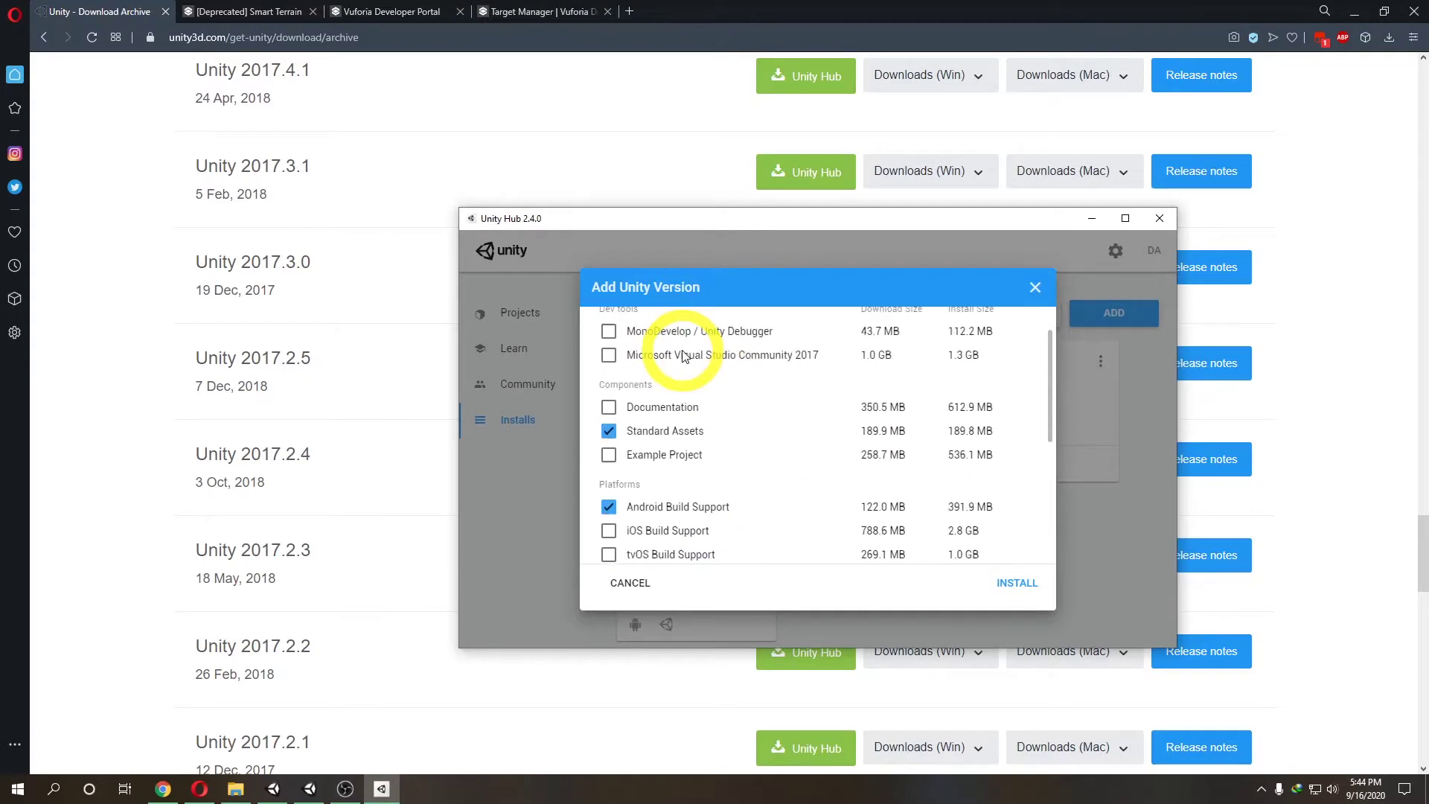
{"action": "scroll", "coordinate": [696, 483], "scroll_direction": "down", "scroll_amount": 5}
{"action": "scroll", "coordinate": [697, 481], "scroll_direction": "down", "scroll_amount": 1}
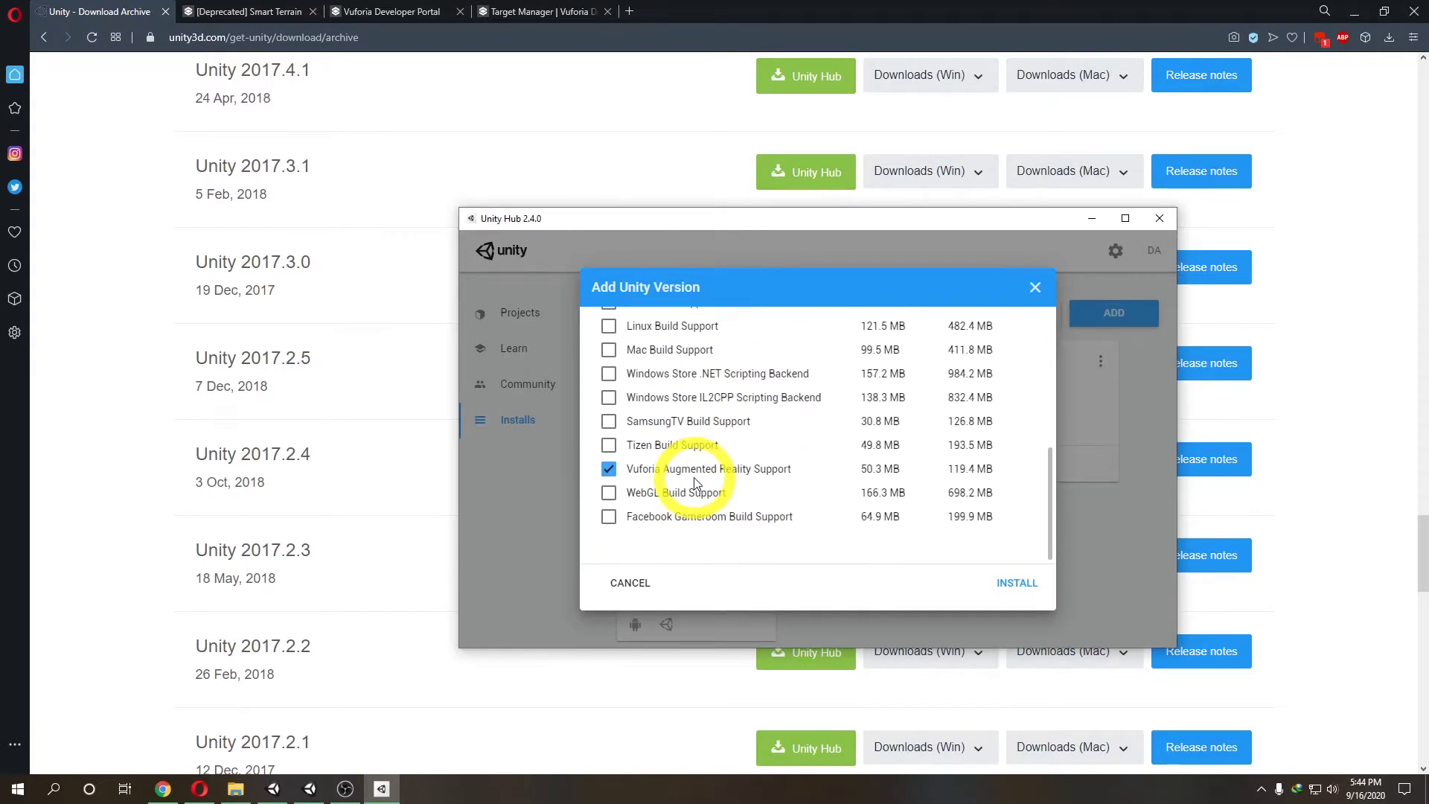
{"action": "left_click", "coordinate": [632, 584]}
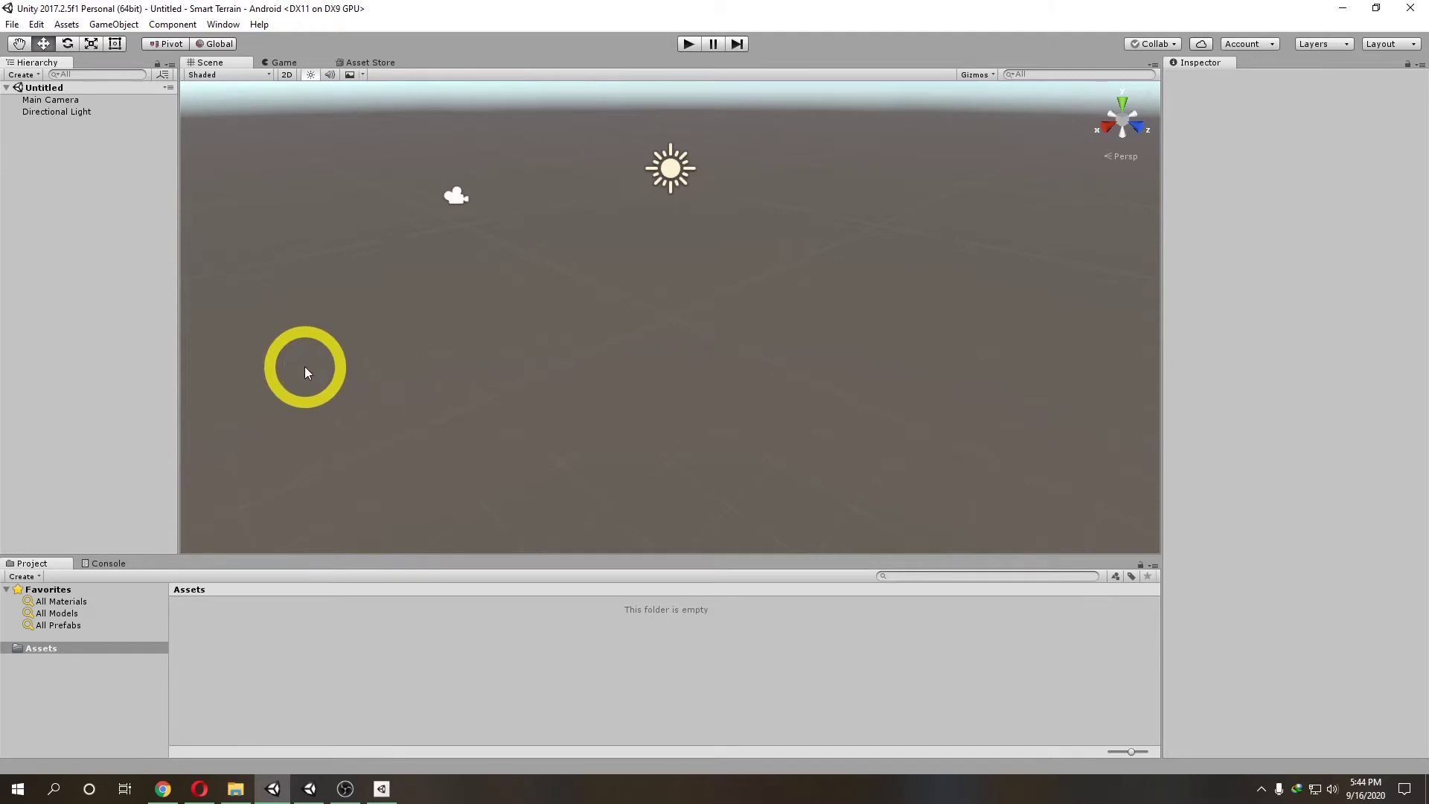
Enable Vuforia Augmented Reality support in the XR settings of the Smart Terrain project's Android player.
{"action": "right_click", "coordinate": [103, 221]}
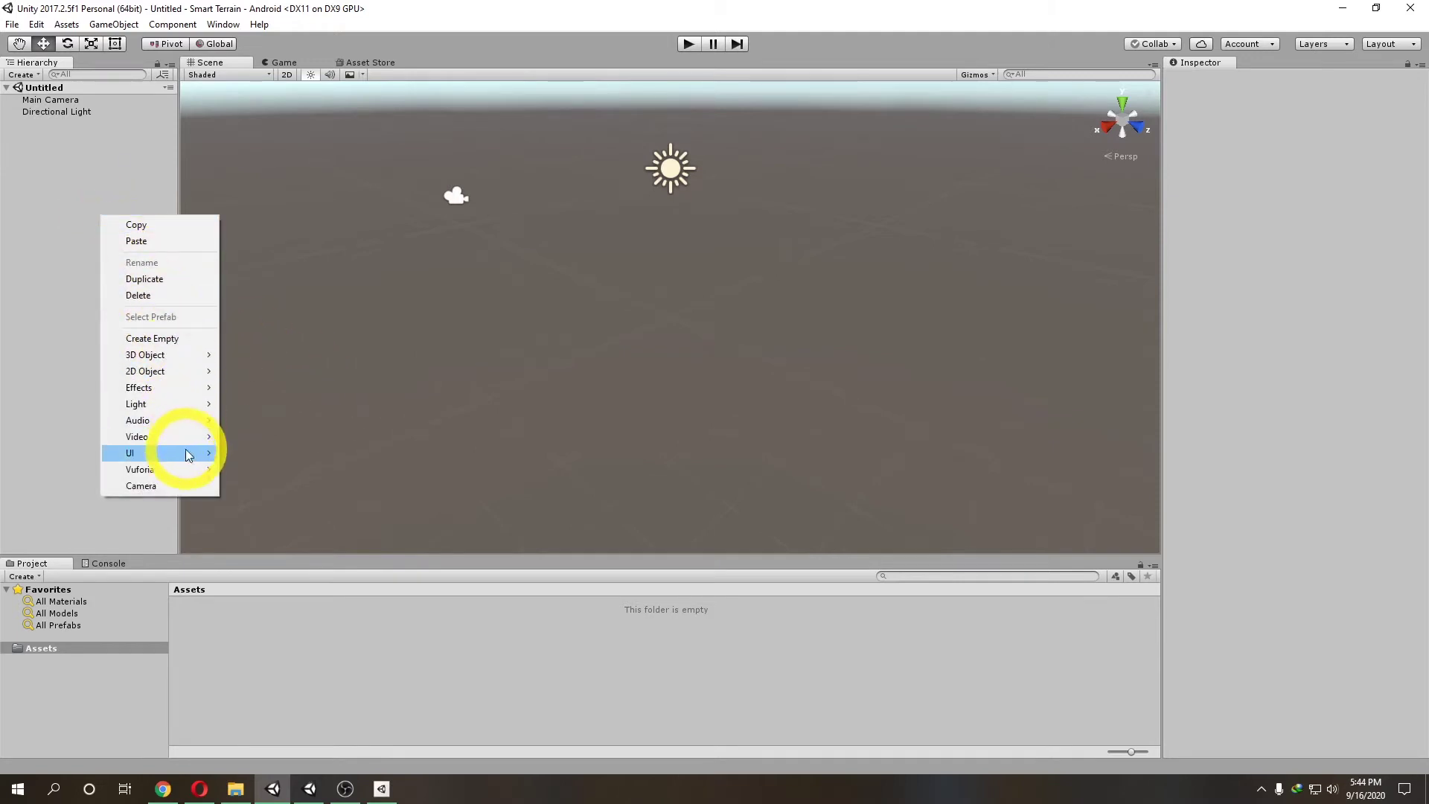
{"action": "left_click", "coordinate": [12, 24]}
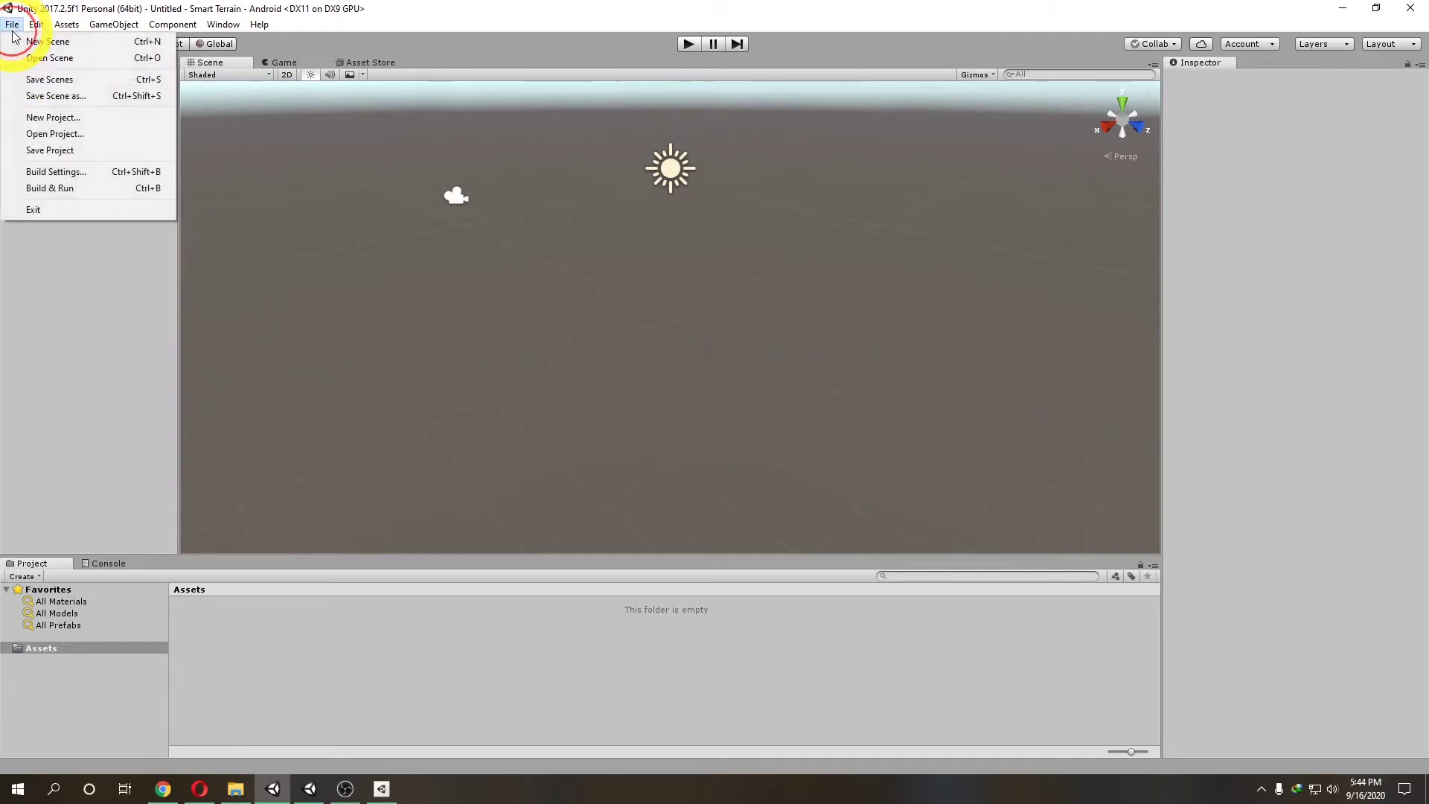
{"action": "left_click", "coordinate": [47, 169]}
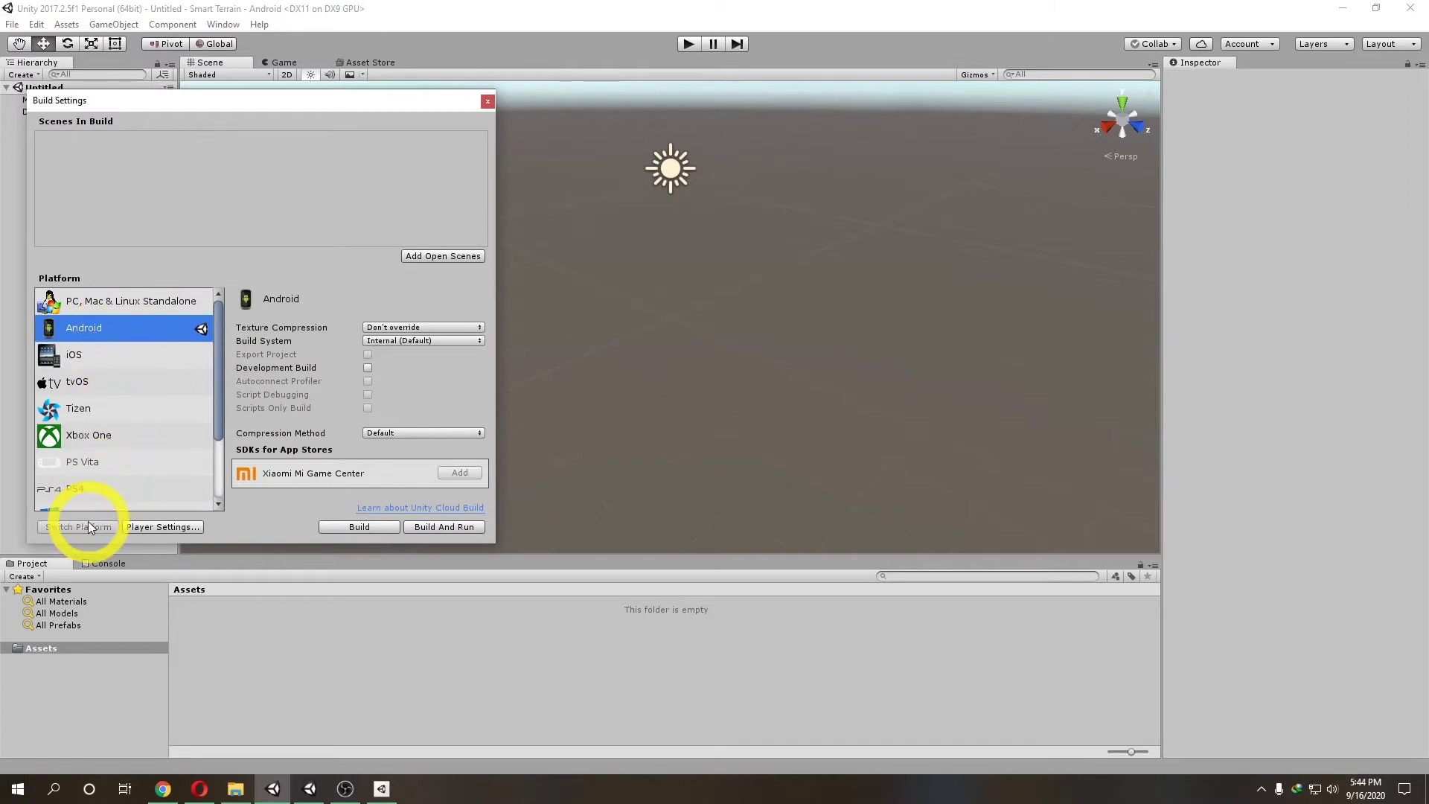
{"action": "left_click", "coordinate": [161, 527]}
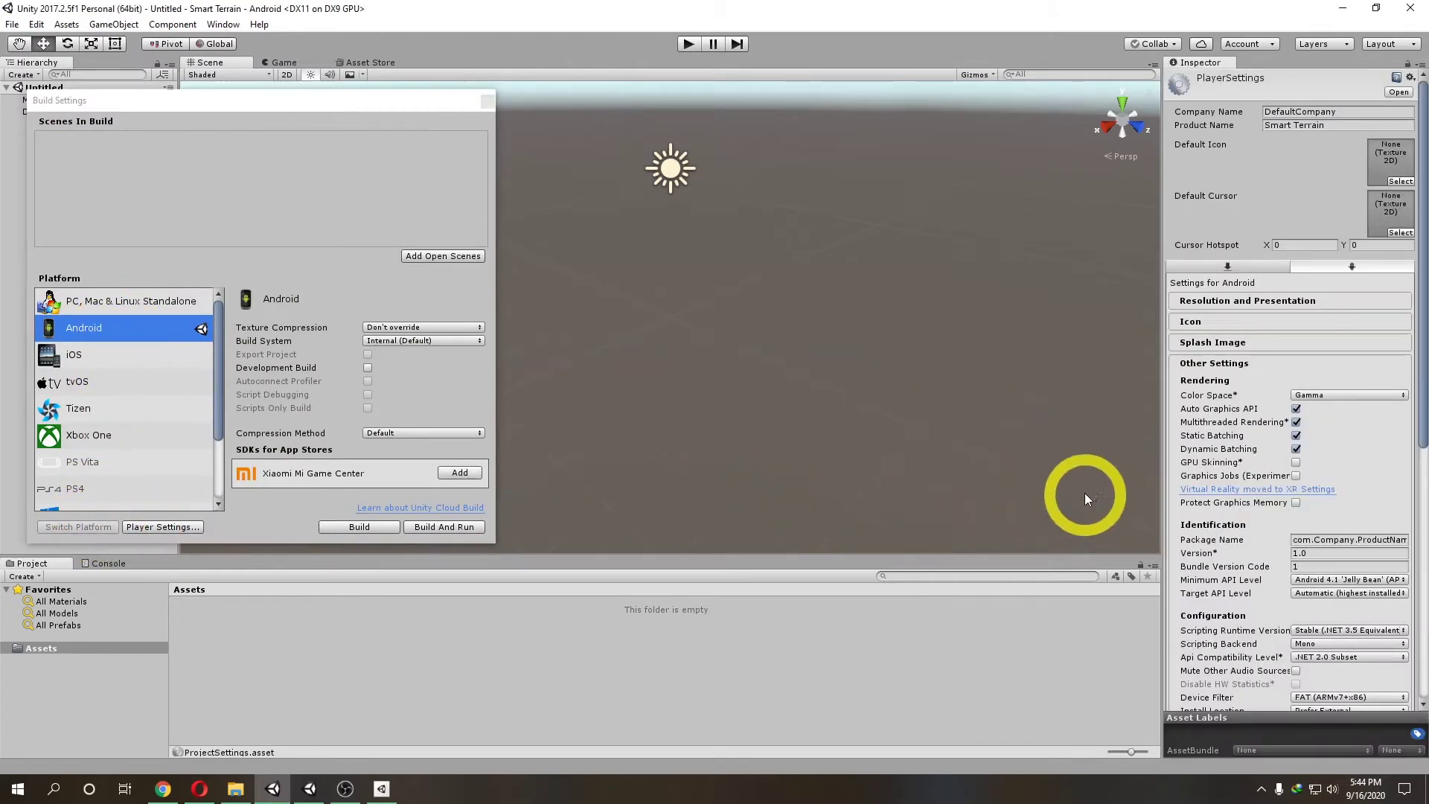
{"action": "left_click", "coordinate": [1221, 362]}
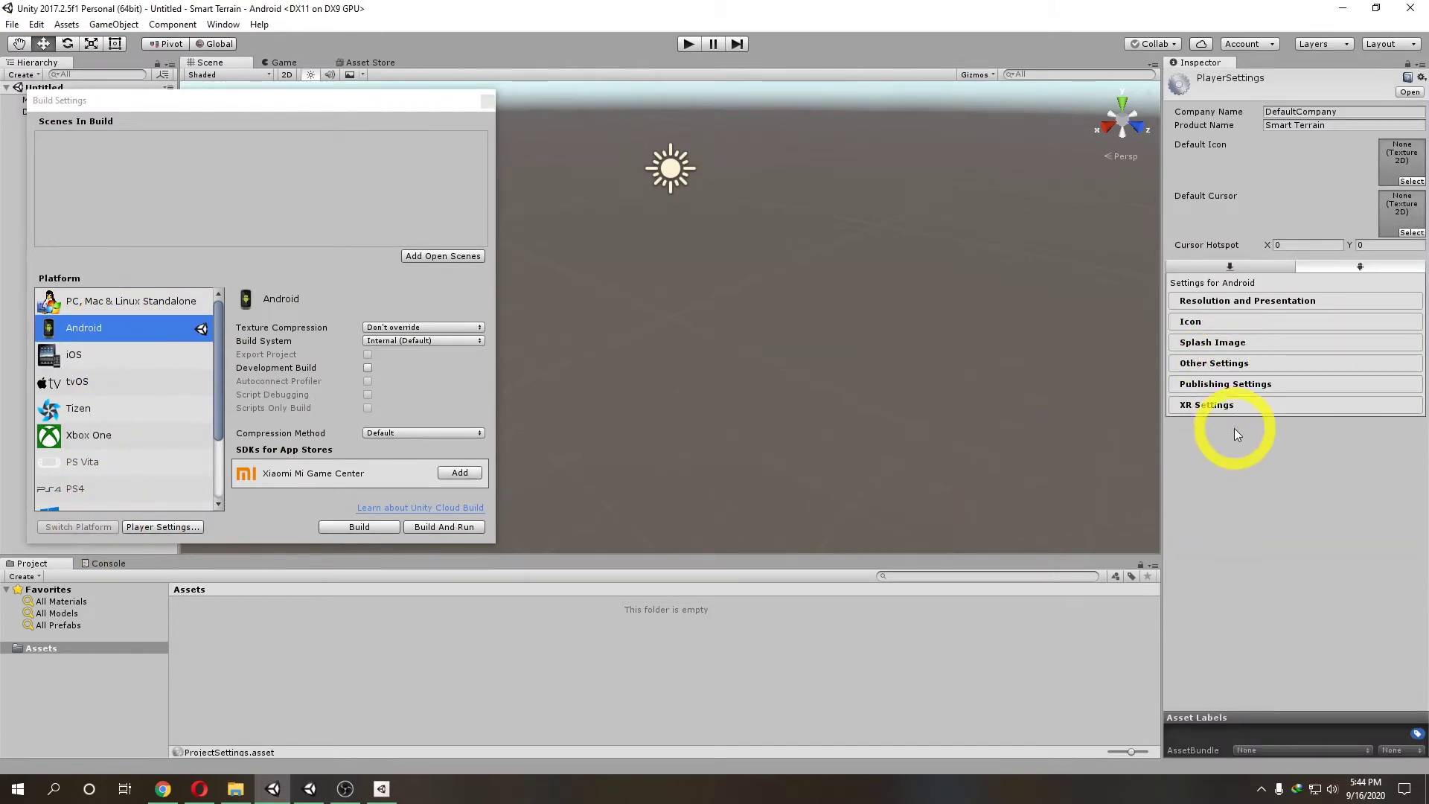
{"action": "left_click", "coordinate": [1228, 404]}
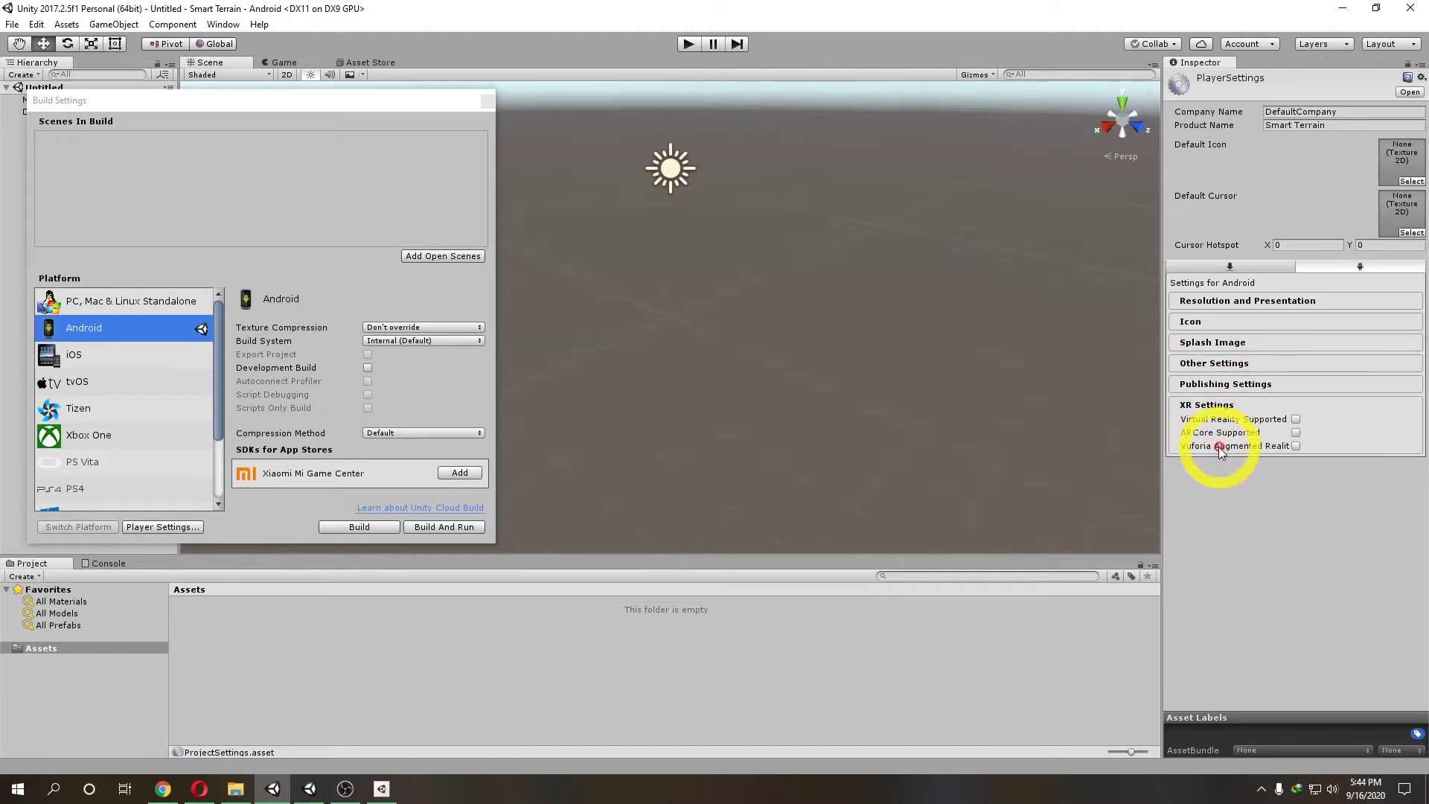
{"action": "left_click", "coordinate": [1295, 444]}
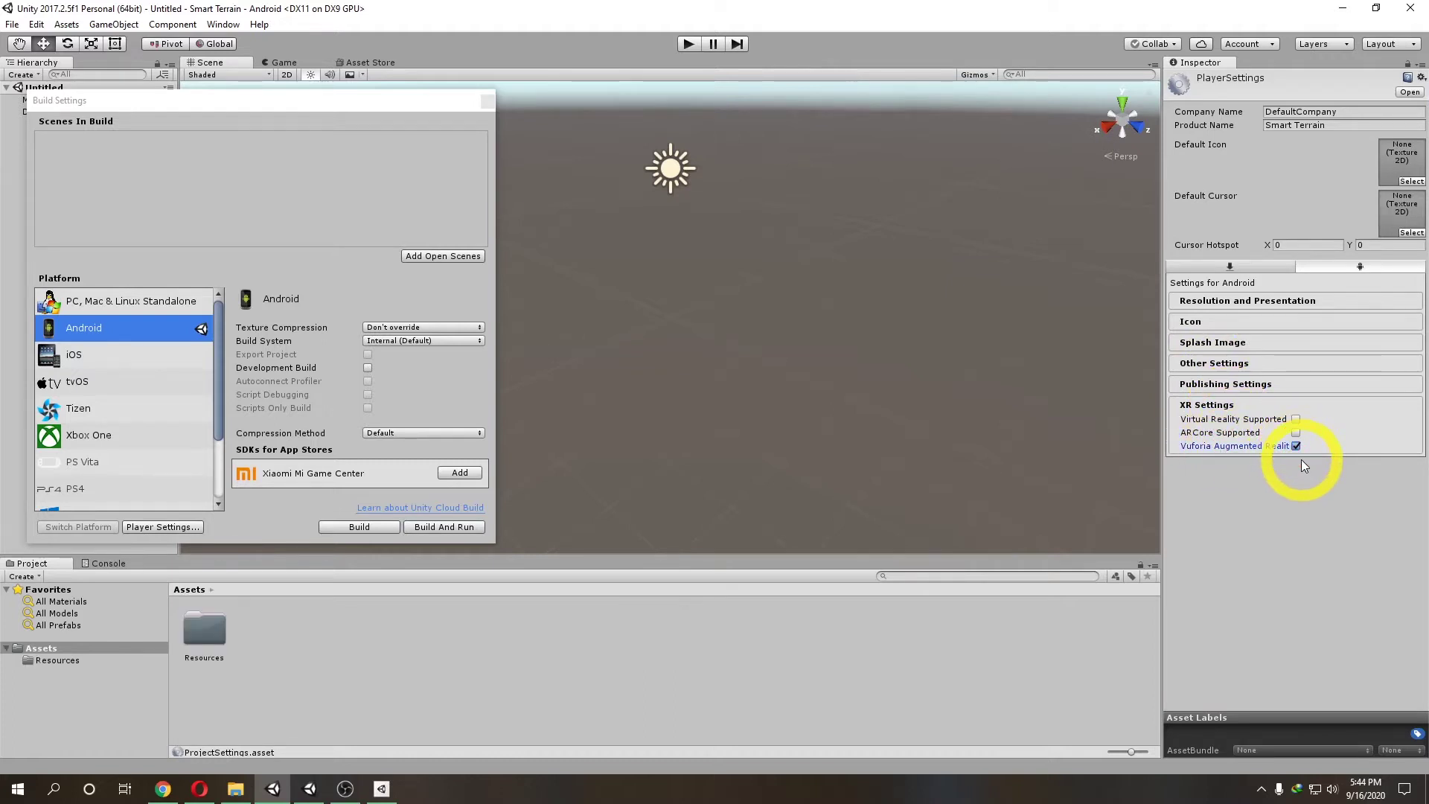
{"action": "left_click", "coordinate": [488, 102]}
Add a Vuforia AR Camera to the scene and import the required Vuforia assets.
{"action": "left_click", "coordinate": [86, 207]}
{"action": "right_click", "coordinate": [87, 208]}
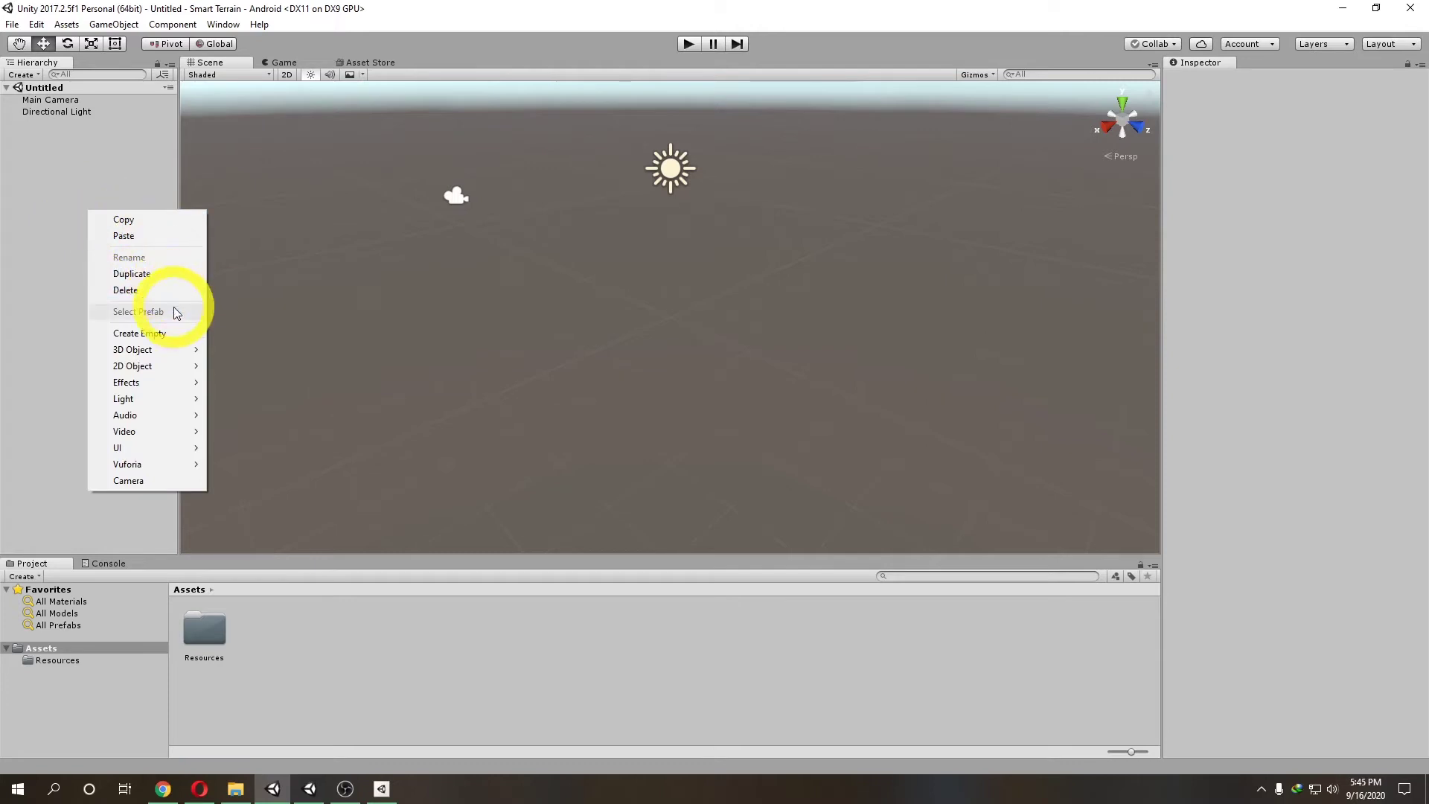
{"action": "mouse_move", "coordinate": [162, 464]}
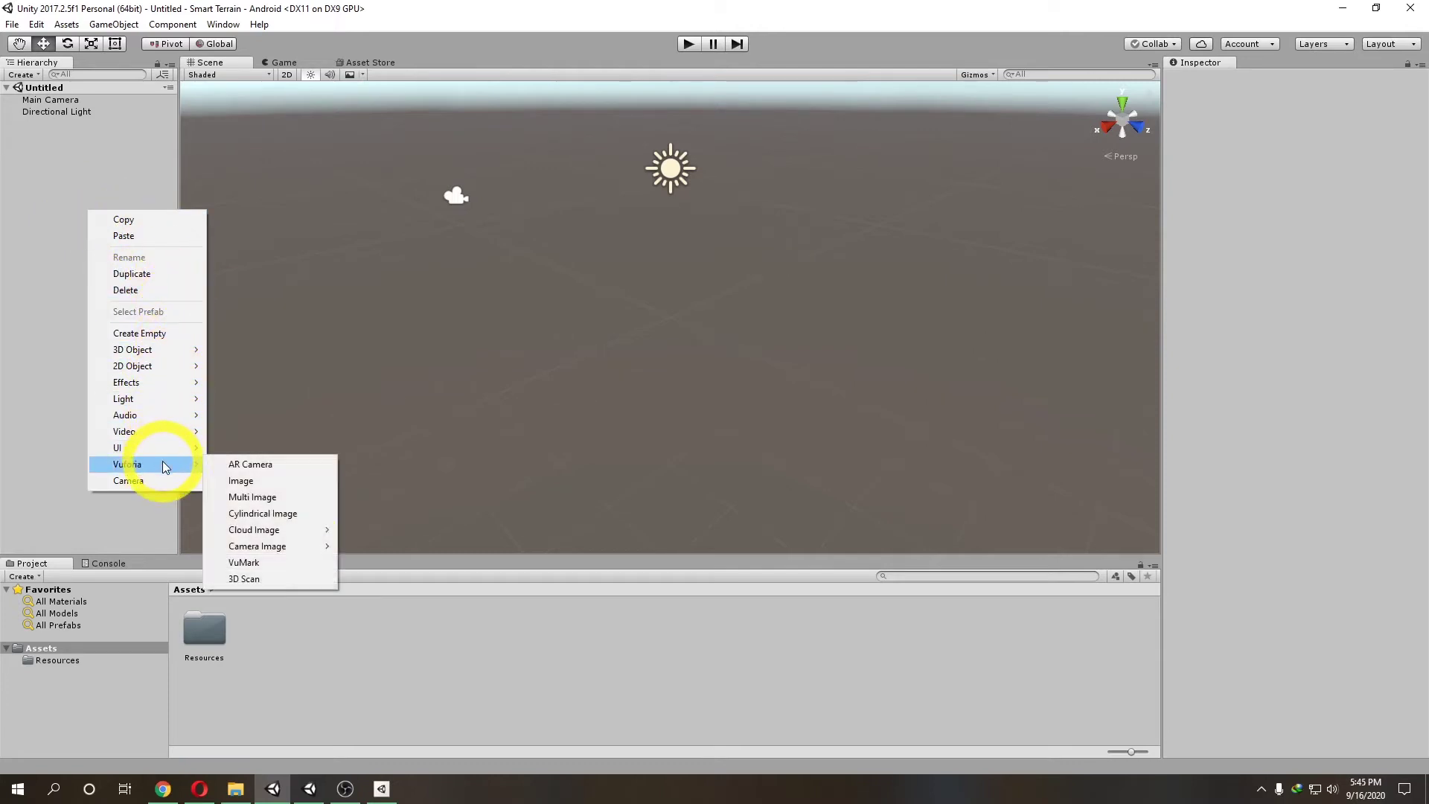
{"action": "left_click", "coordinate": [246, 465]}
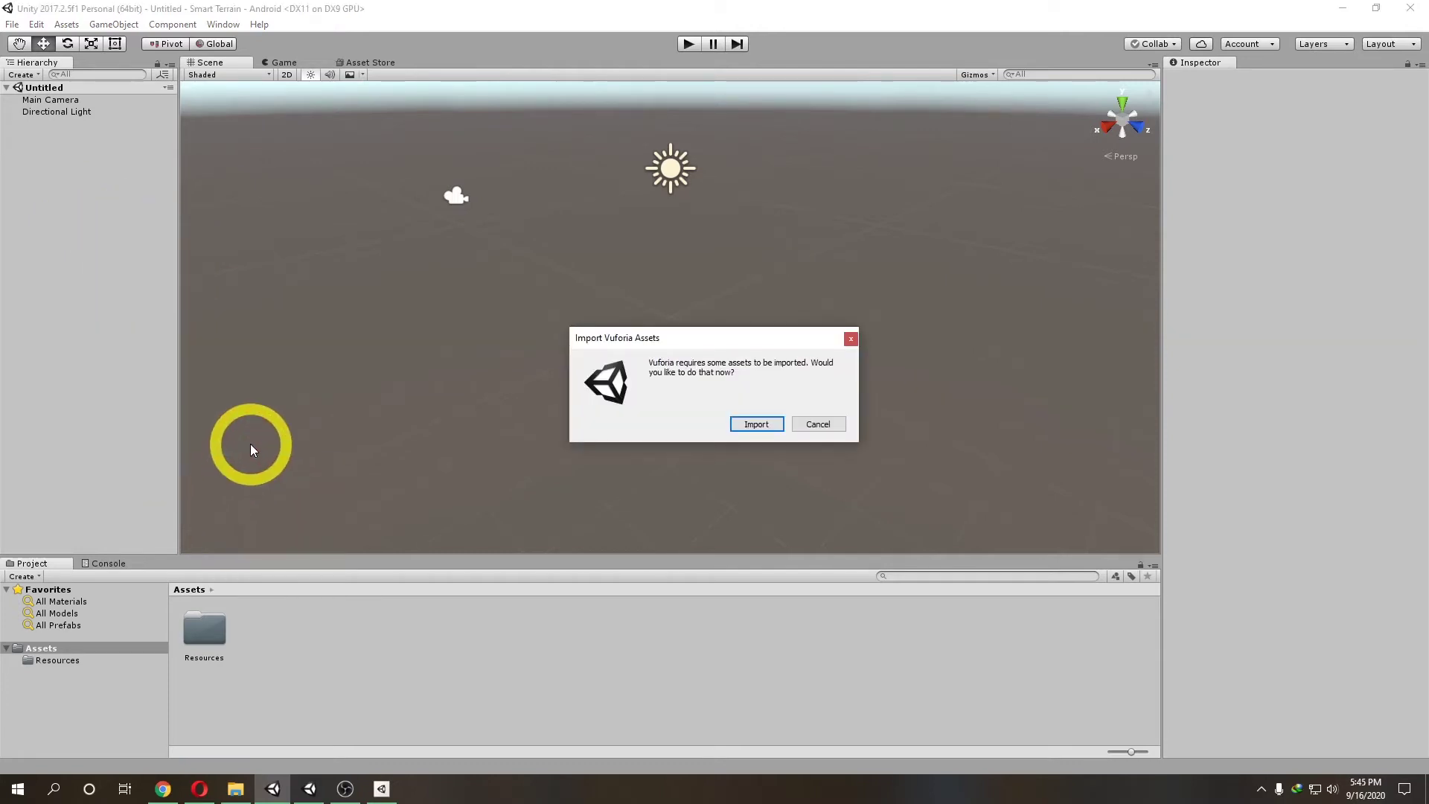
{"action": "left_click", "coordinate": [753, 427]}
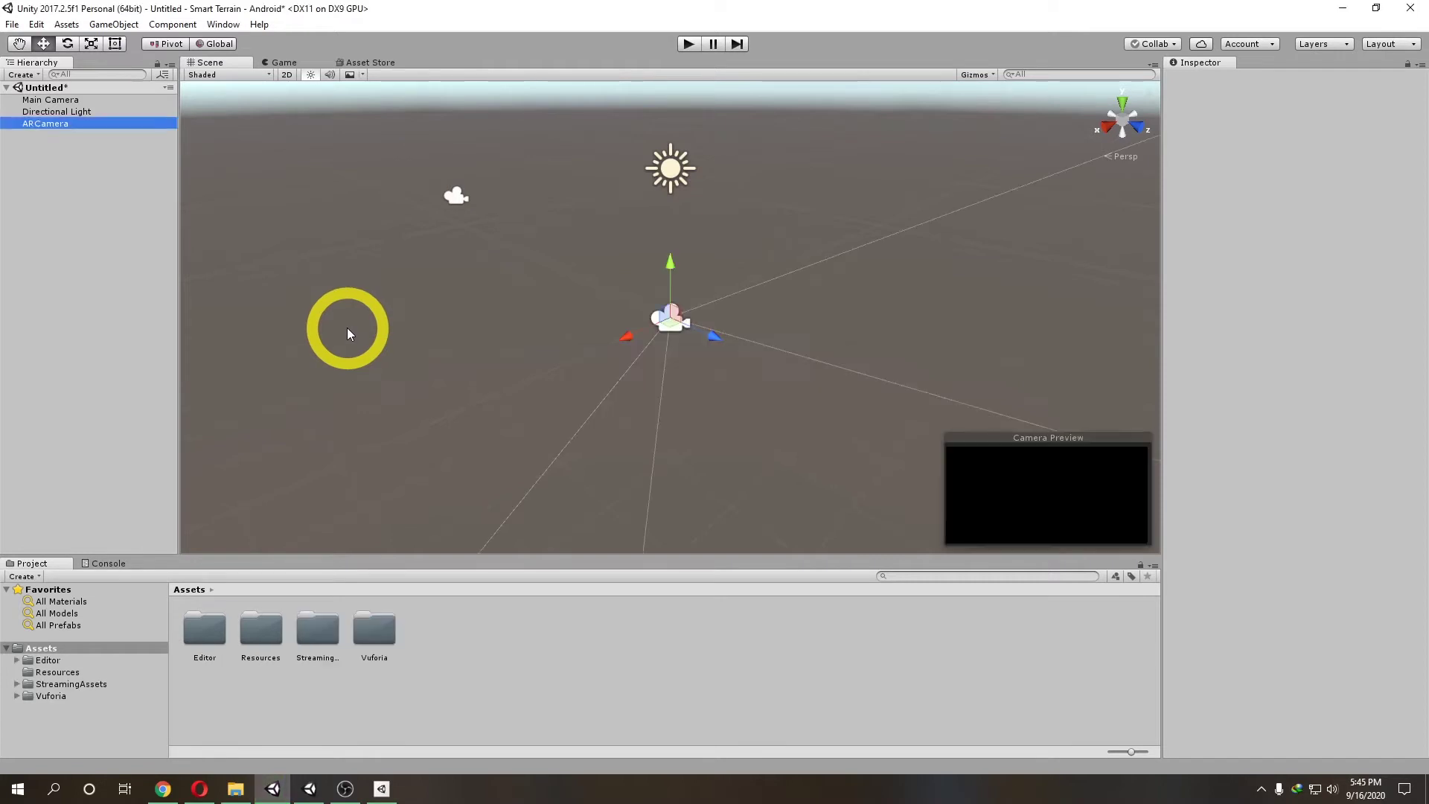
Delete the Main Camera from the scene and select the ARCamera.
{"action": "left_click", "coordinate": [50, 99]}
{"action": "key", "text": "Delete"}
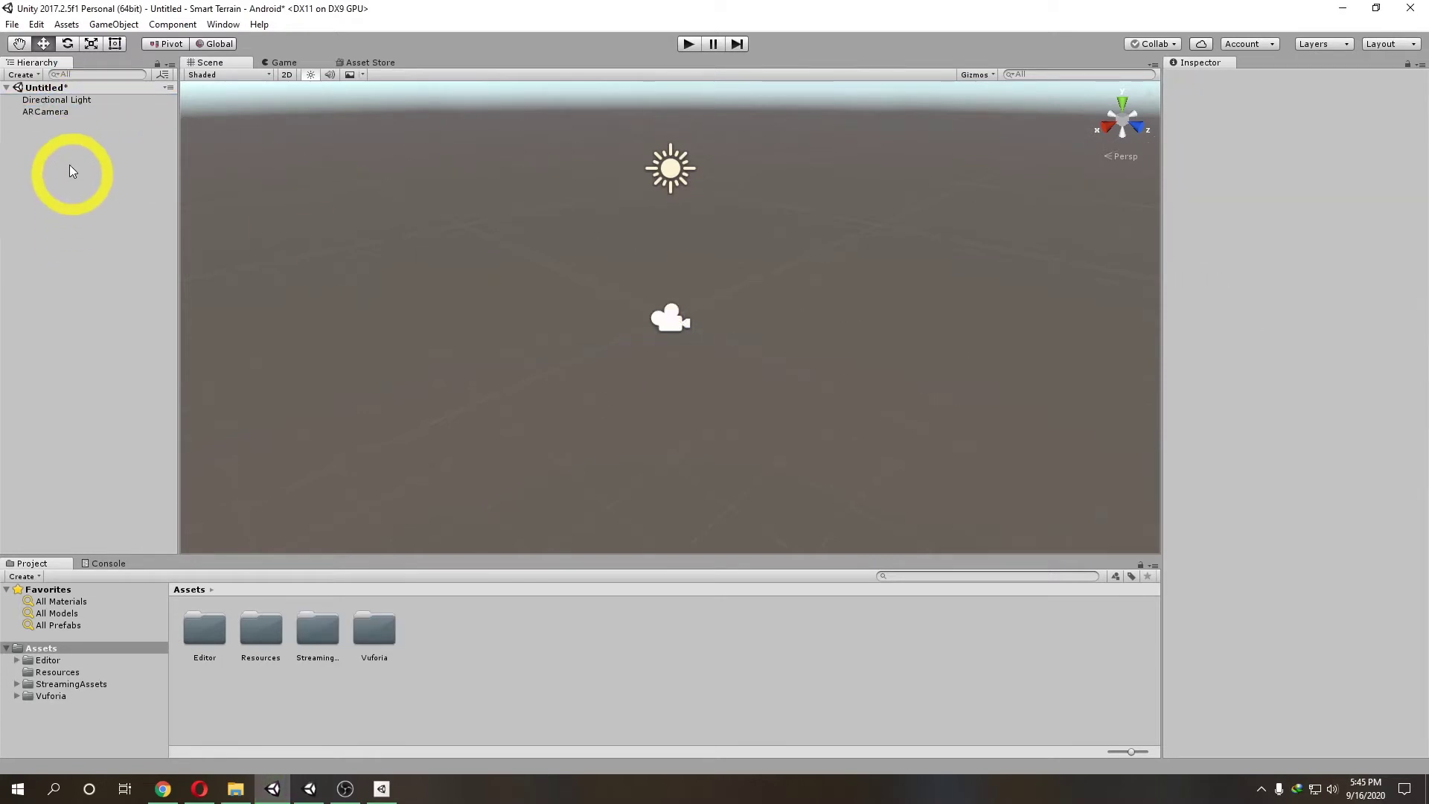
{"action": "left_click", "coordinate": [46, 111]}
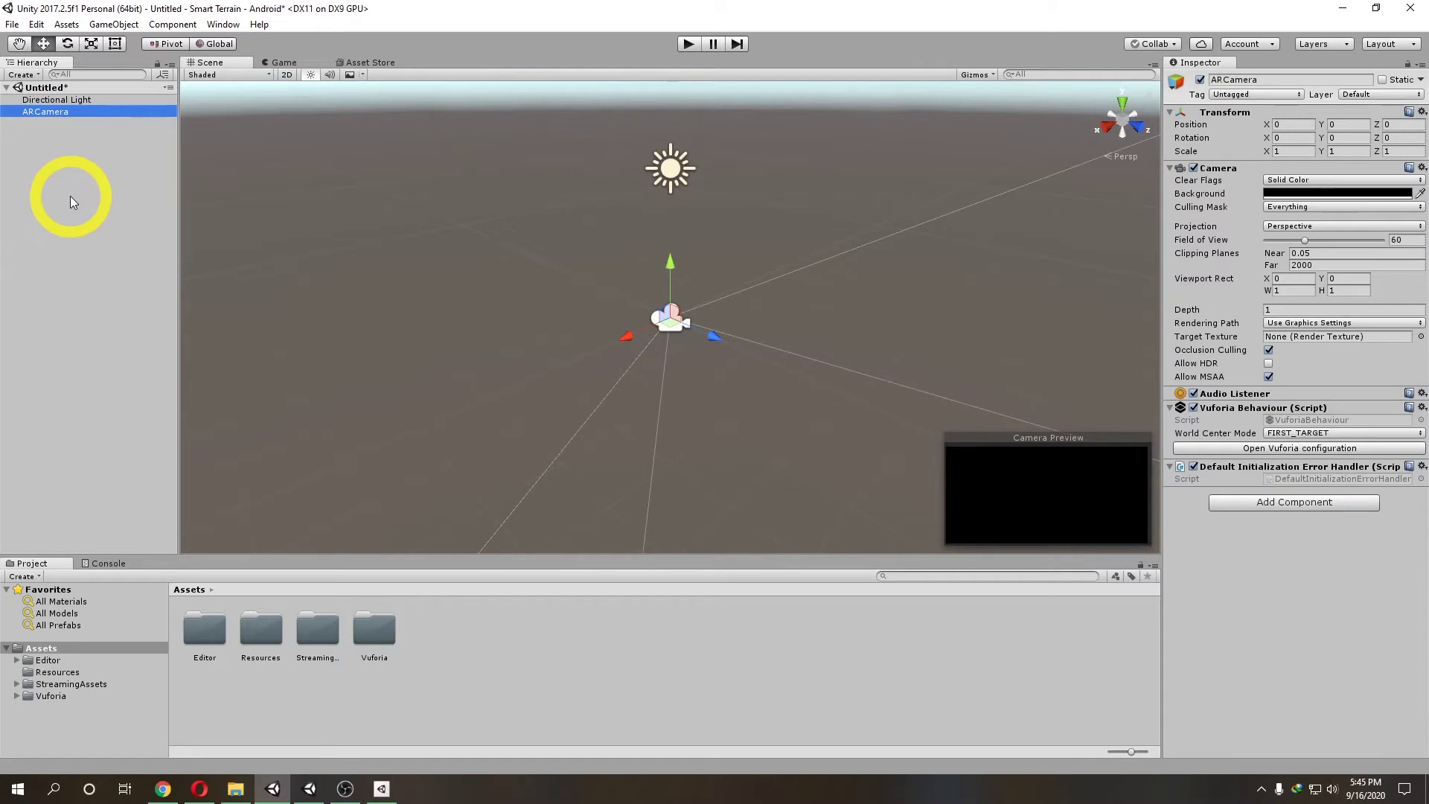
Add a Vuforia image target to the scene and expand the Advanced options of its Image Target Behaviour.
{"action": "left_click", "coordinate": [122, 172]}
{"action": "right_click", "coordinate": [115, 176]}
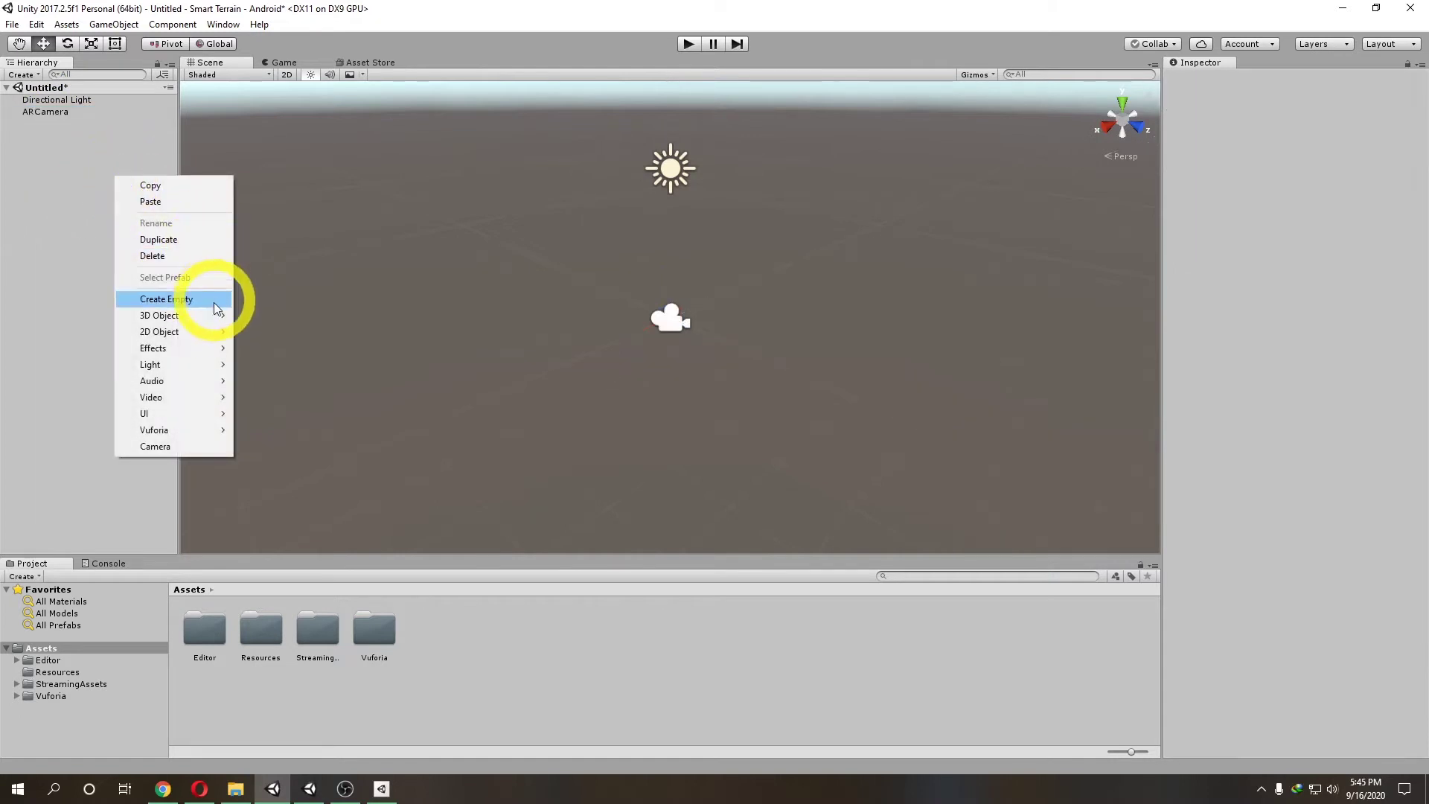
{"action": "mouse_move", "coordinate": [223, 430]}
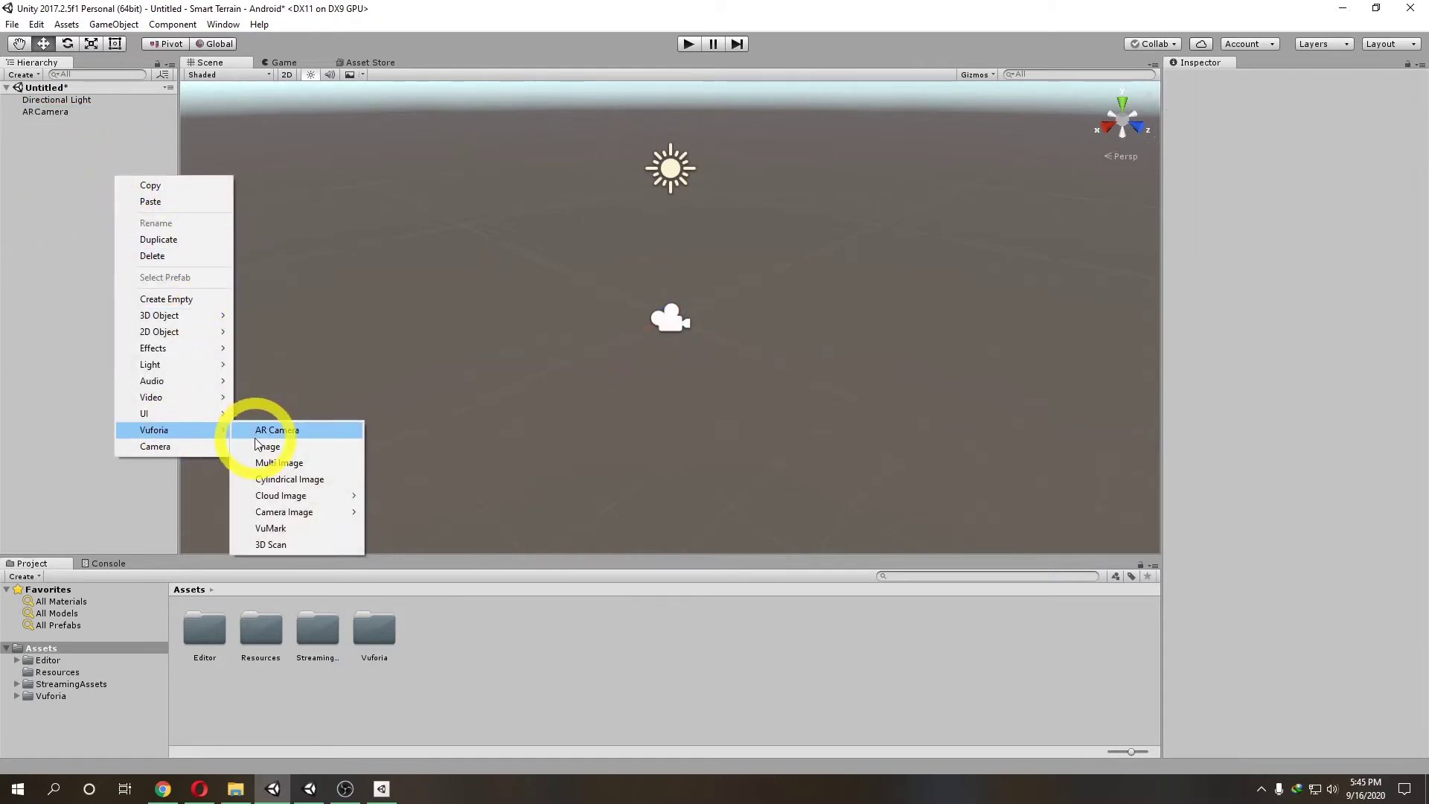
{"action": "left_click", "coordinate": [262, 445]}
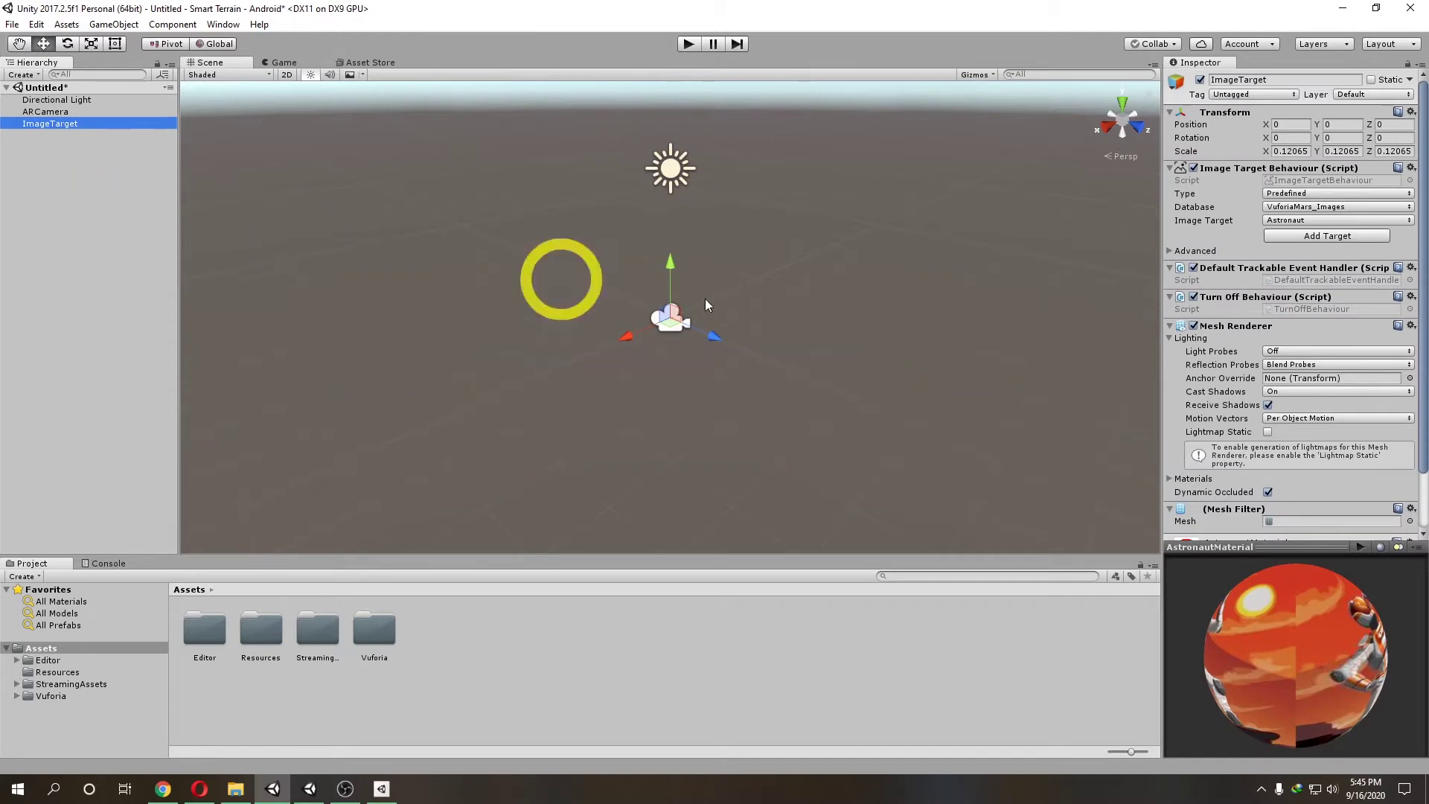
{"action": "left_click", "coordinate": [1170, 251]}
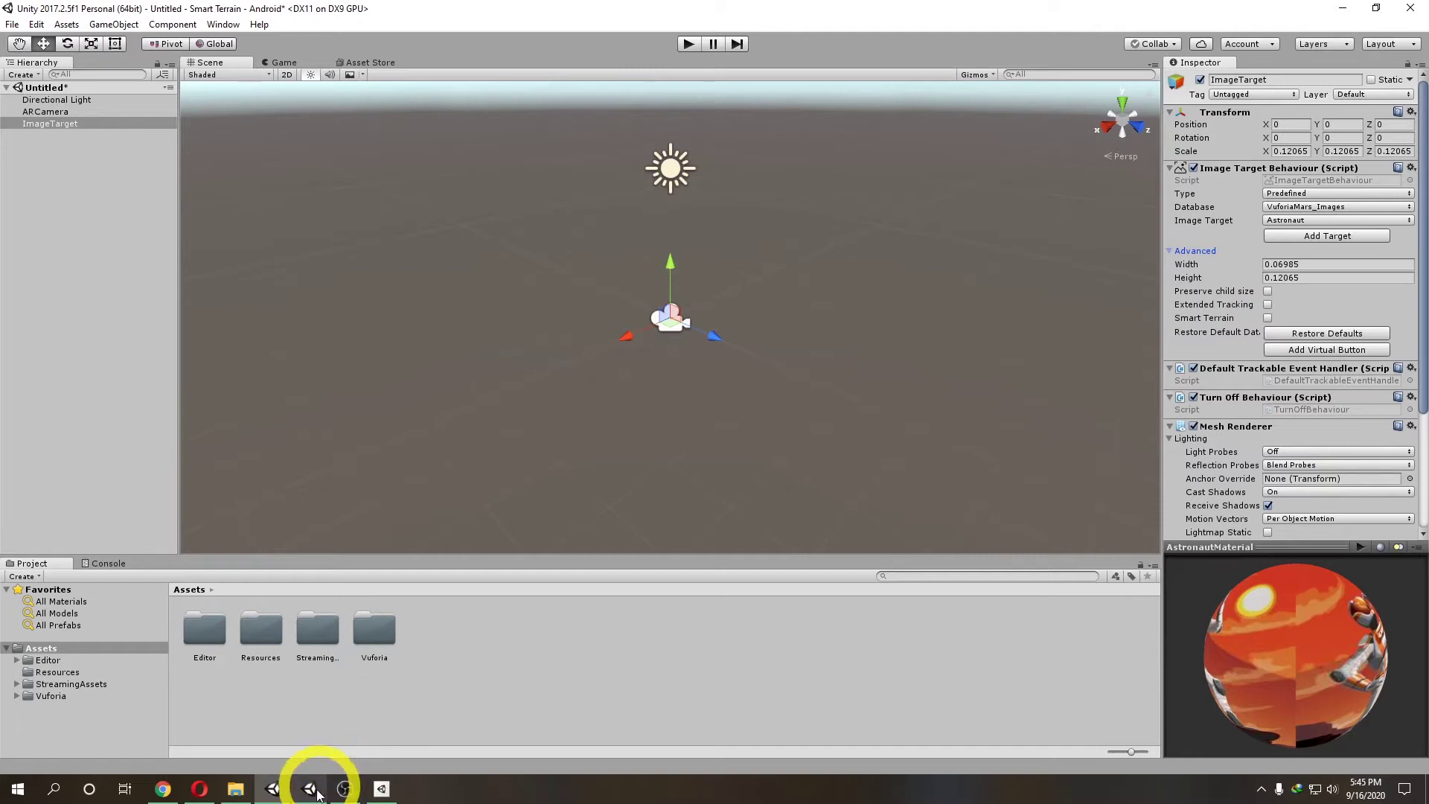
Switch to the Coba project in Unity 2017.3.0f3, open its build settings, and add a Vuforia image target to its scene.
{"action": "left_click", "coordinate": [320, 789]}
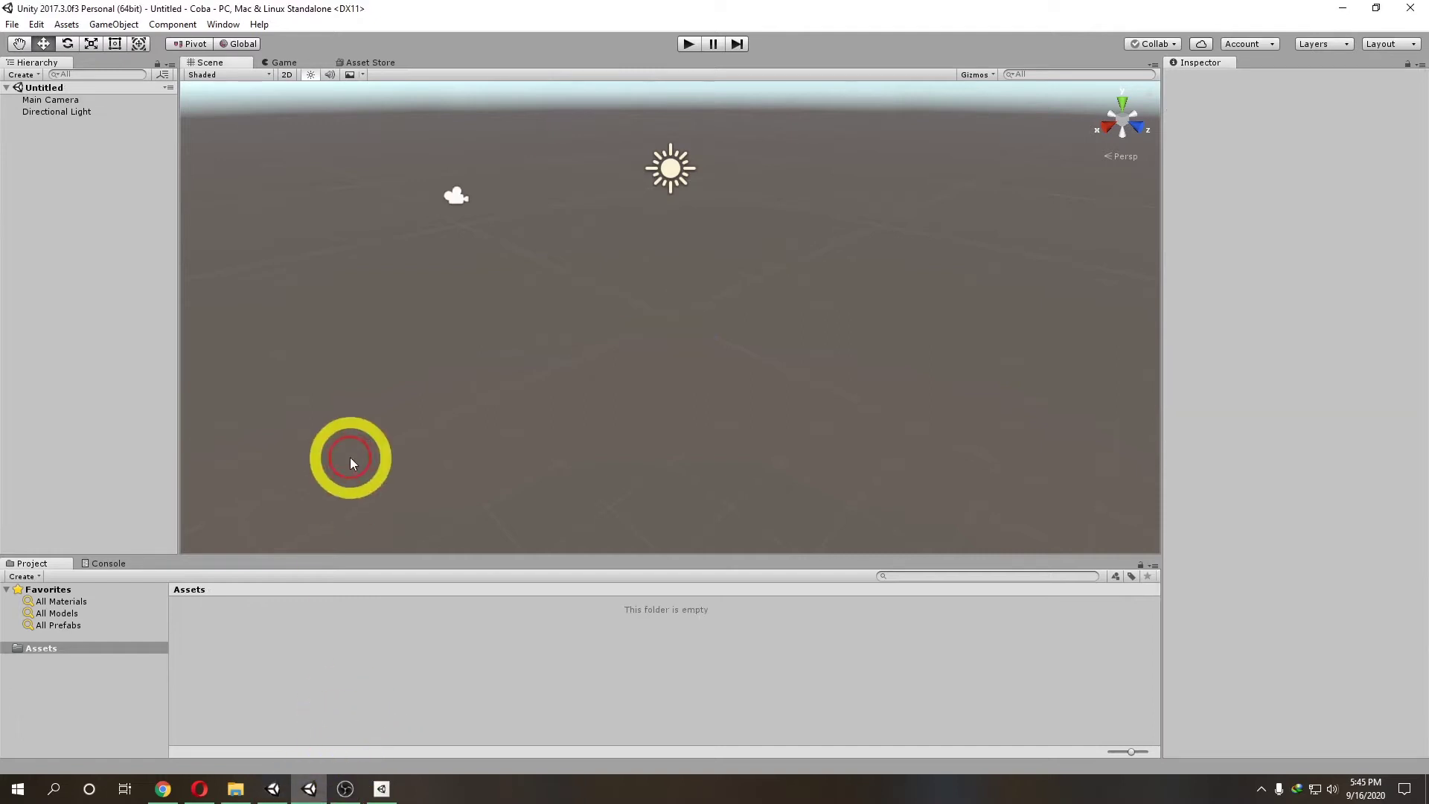
{"action": "left_click", "coordinate": [18, 26]}
{"action": "left_click", "coordinate": [74, 172]}
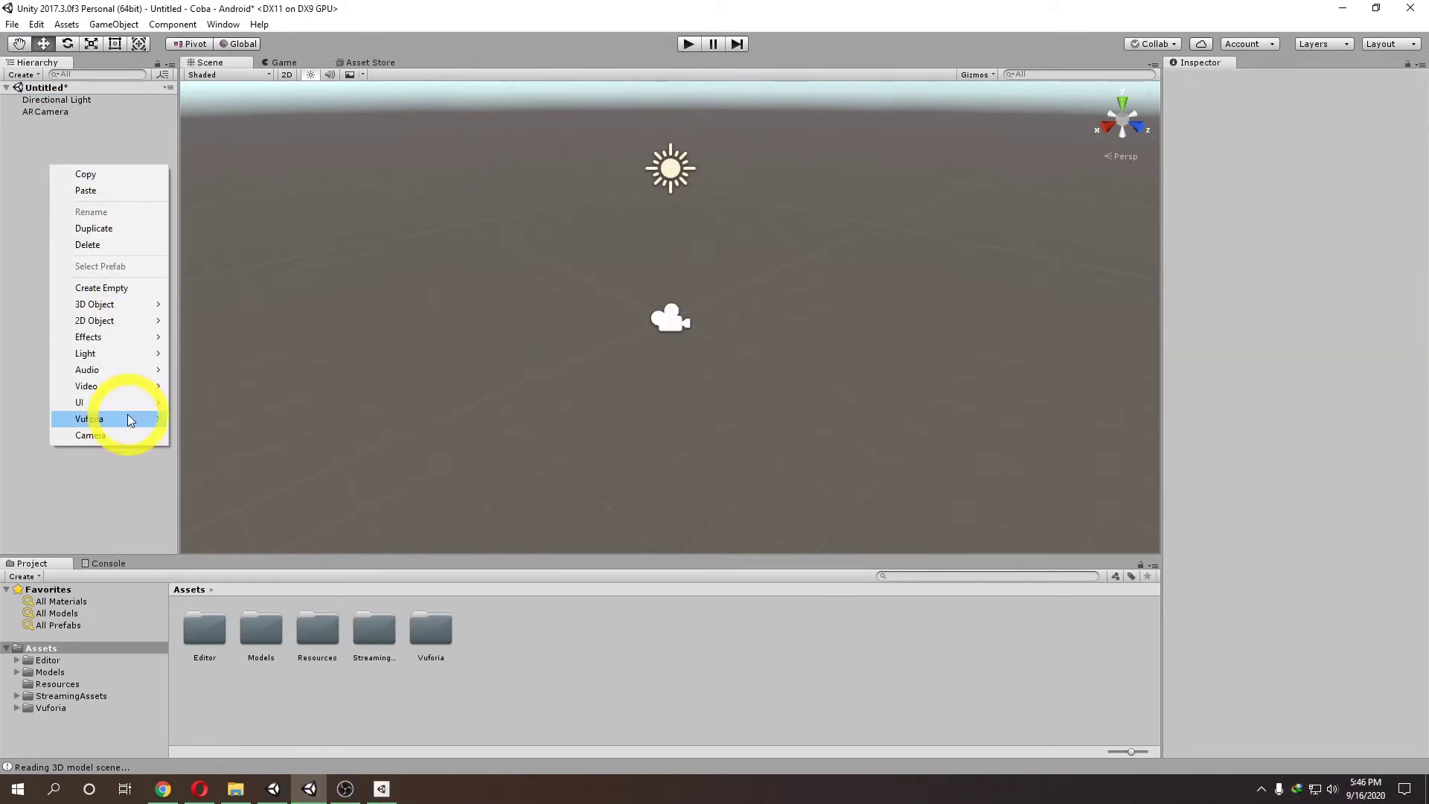
{"action": "left_click", "coordinate": [142, 414]}
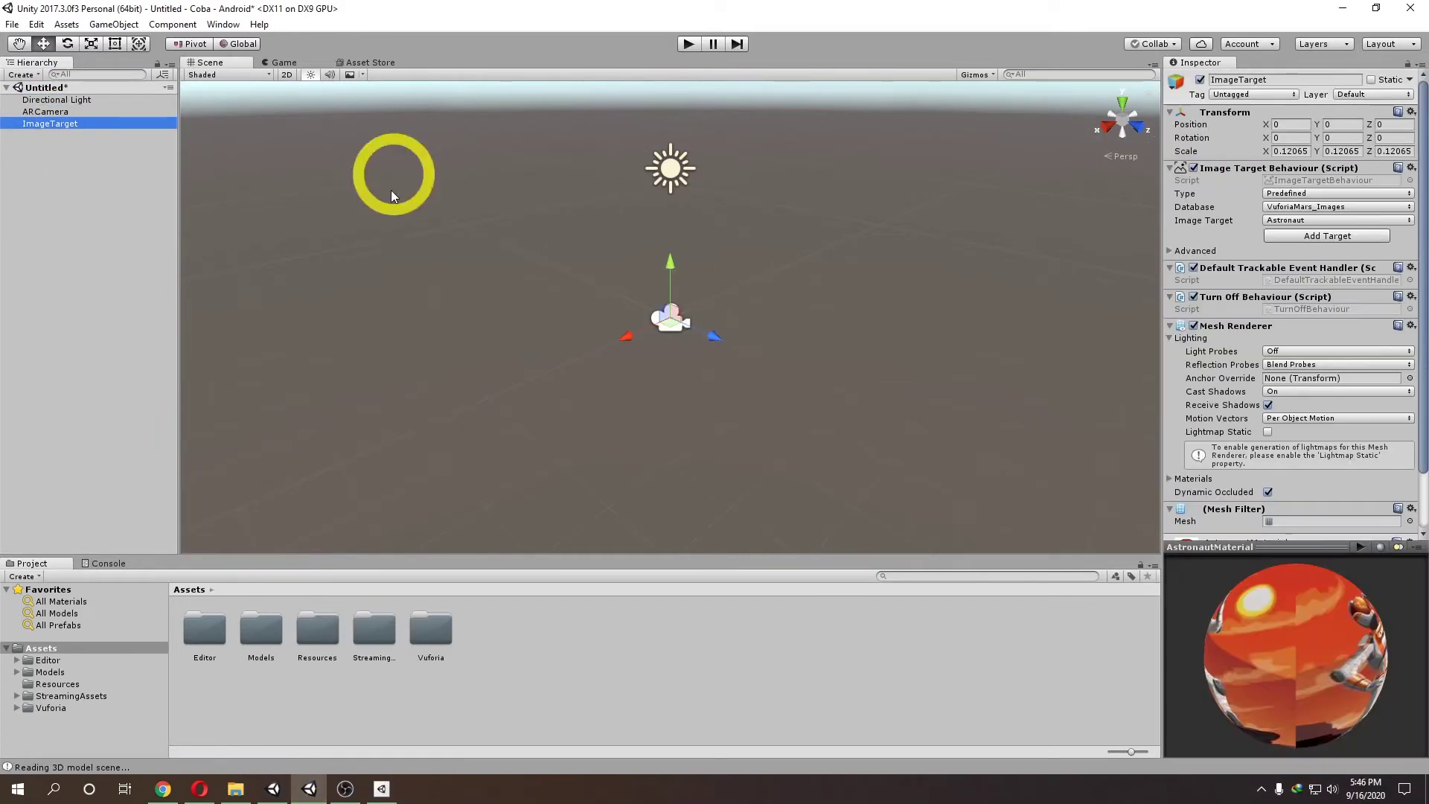
Expand the image target's Advanced options in the Coba project, and switch to the Smart Terrain project to open its Vuforia configuration.
{"action": "left_click", "coordinate": [1172, 252]}
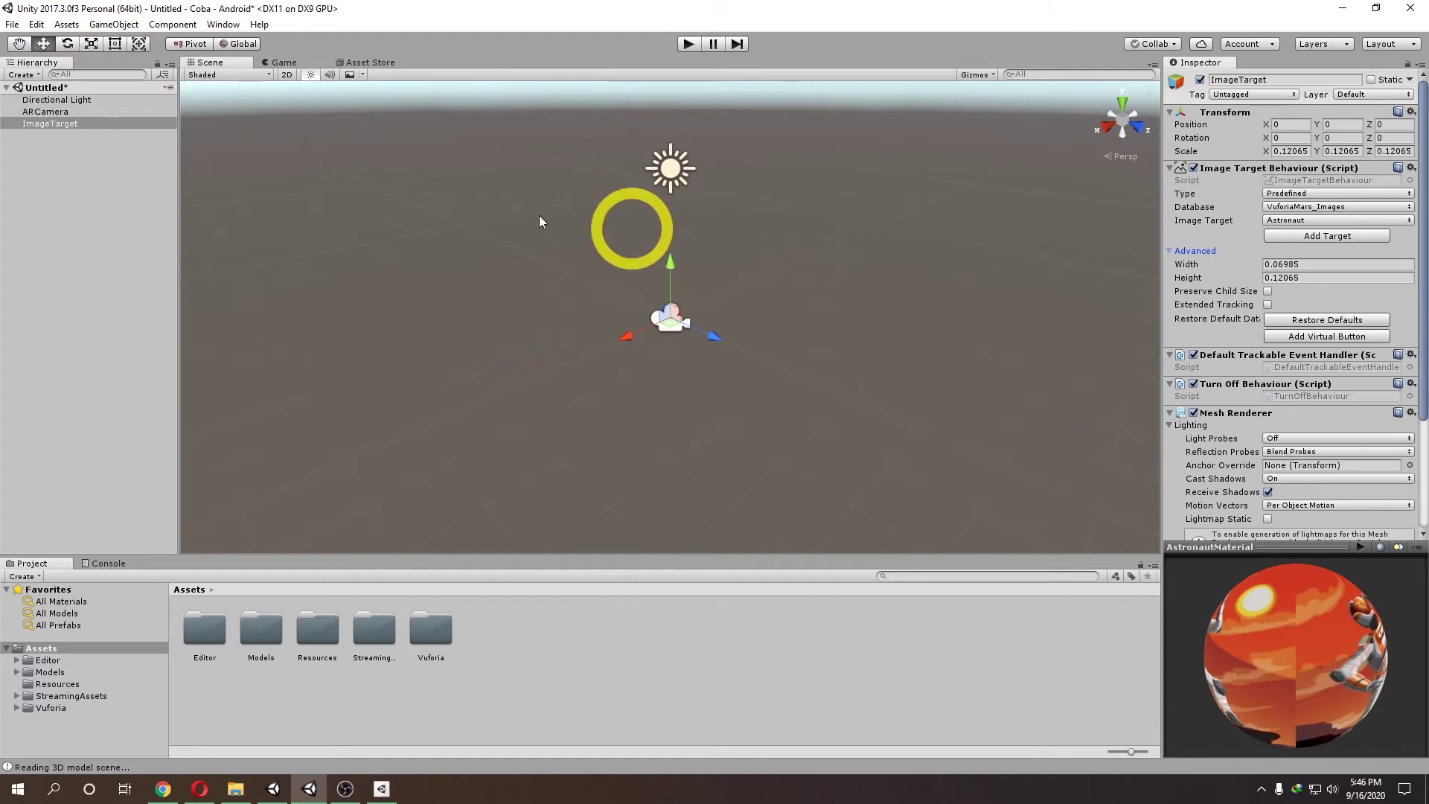
{"action": "left_click", "coordinate": [224, 24]}
{"action": "left_click", "coordinate": [305, 104]}
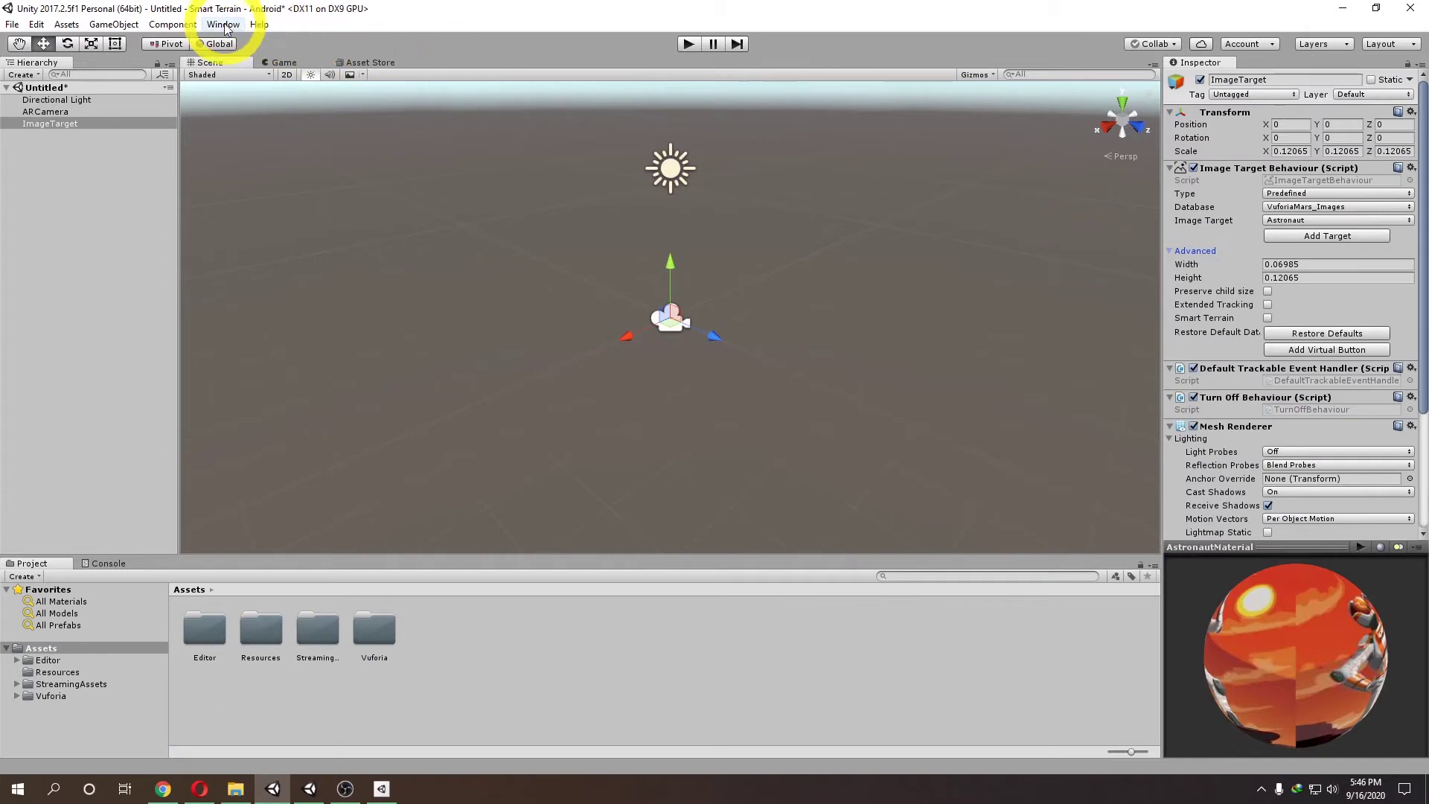
{"action": "left_click", "coordinate": [223, 24]}
{"action": "left_click", "coordinate": [281, 104]}
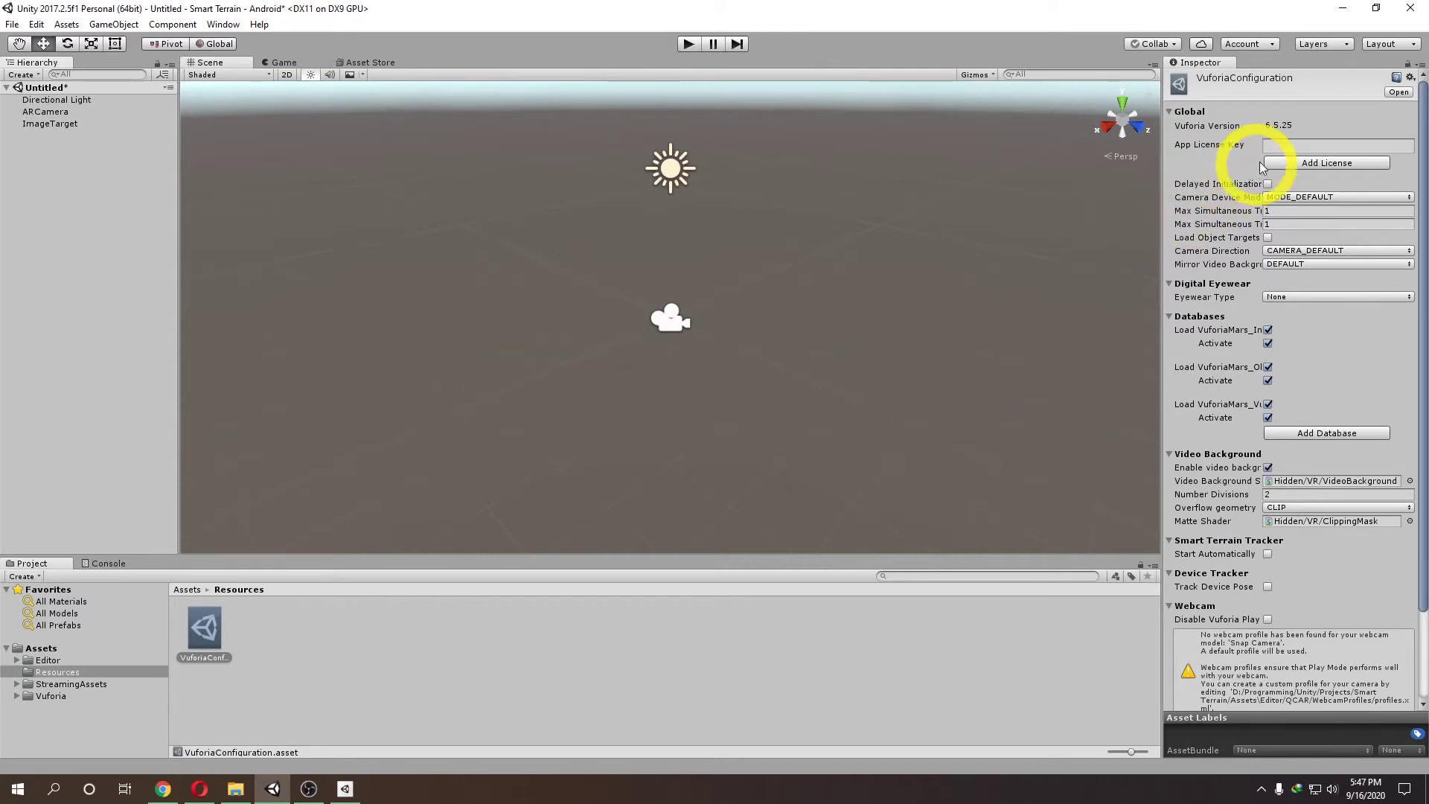
Select the ImageTarget and list the image targets offered by its VuforiaMars_Images database.
{"action": "left_click", "coordinate": [69, 123]}
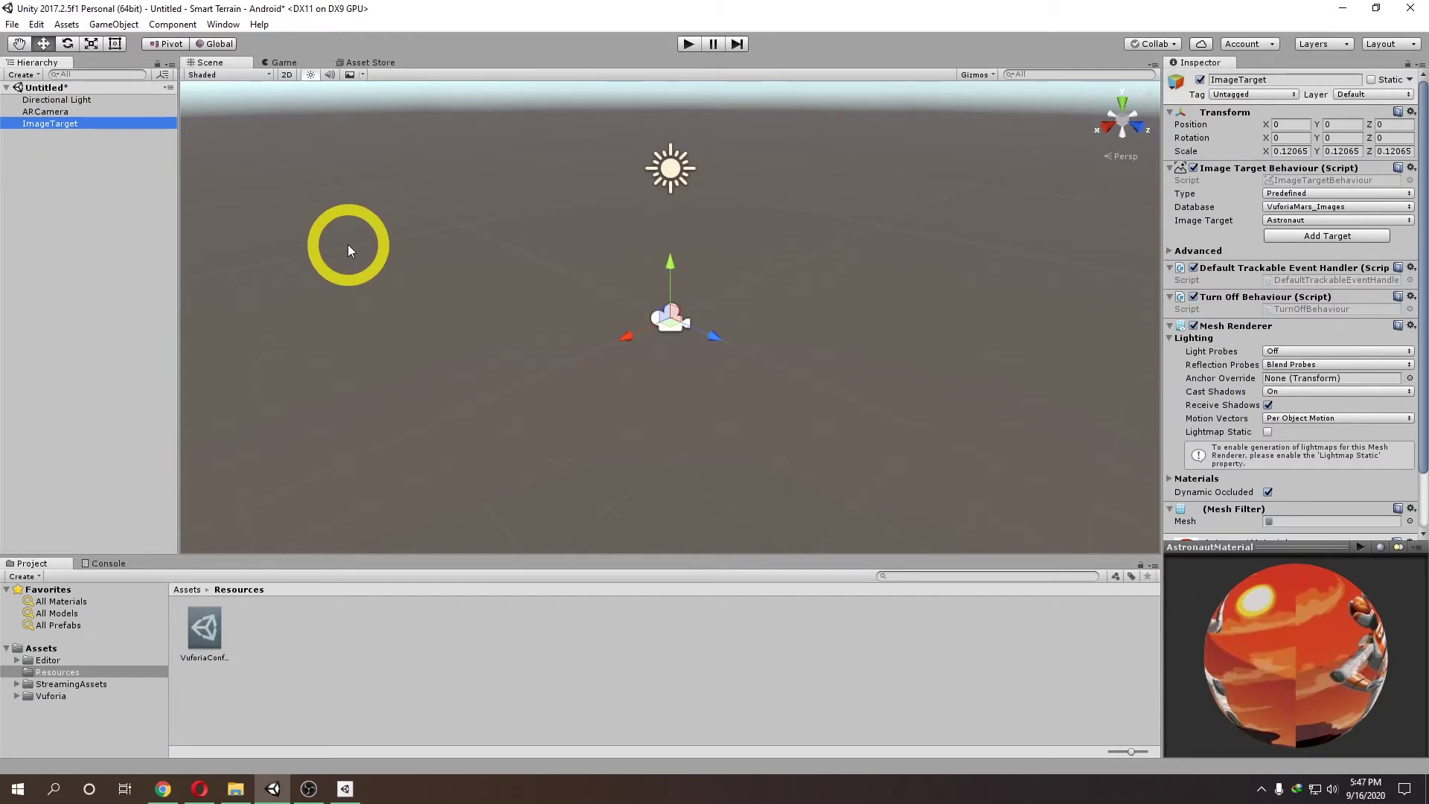
{"action": "left_click", "coordinate": [1283, 222]}
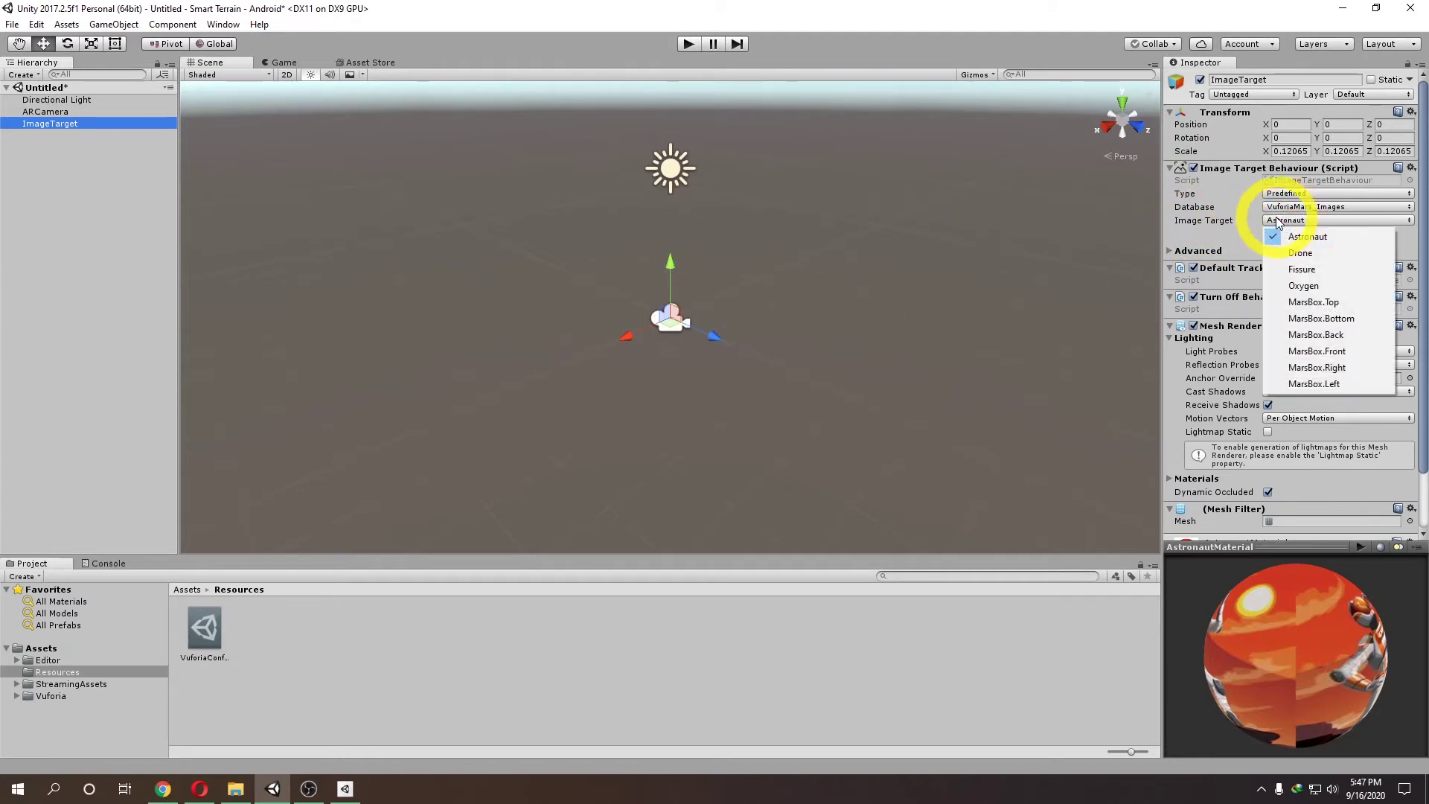
Copy the CobaAR license key from the Vuforia developer portal in Opera and paste it as the App License Key in Unity's Vuforia configuration.
{"action": "left_click", "coordinate": [201, 789]}
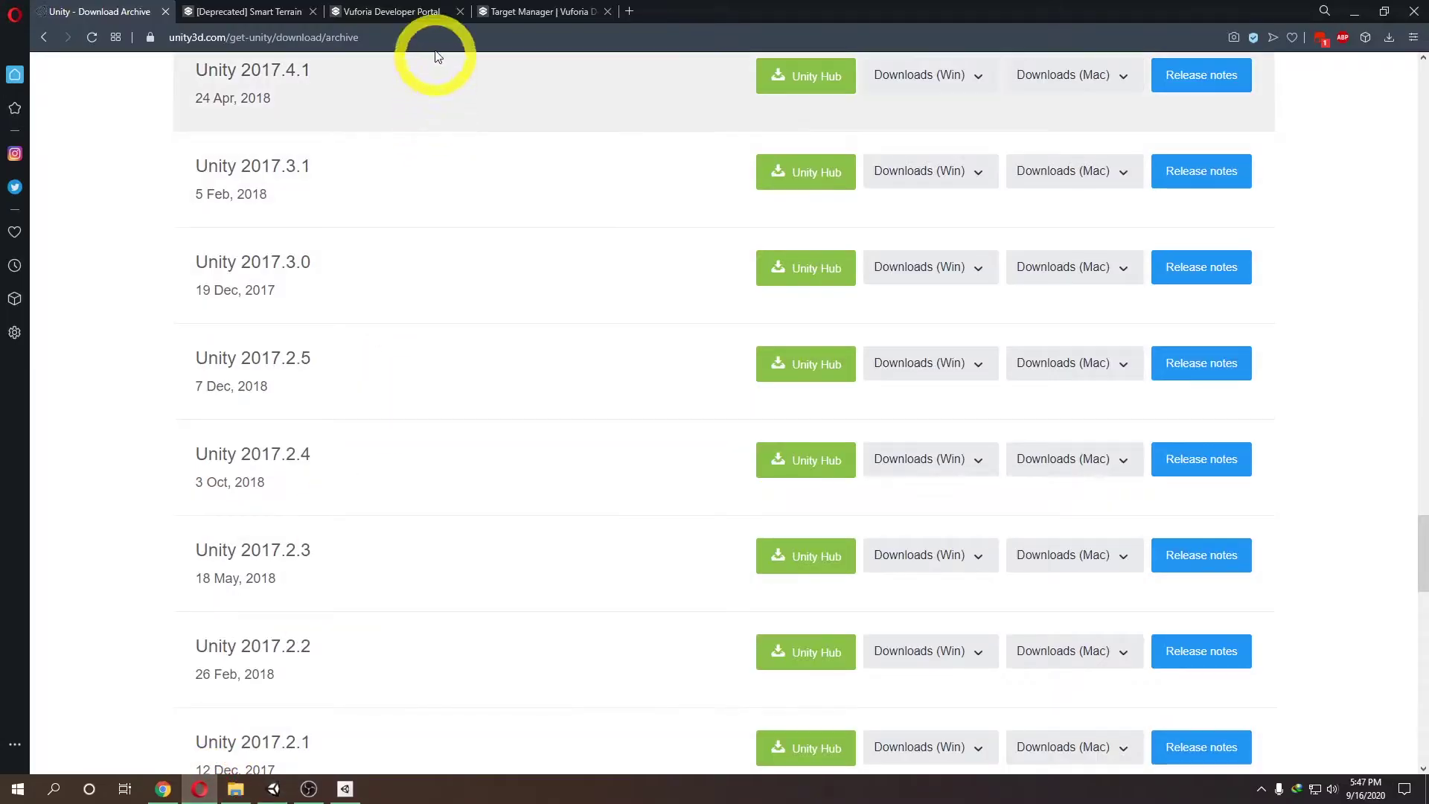
{"action": "left_click", "coordinate": [435, 18]}
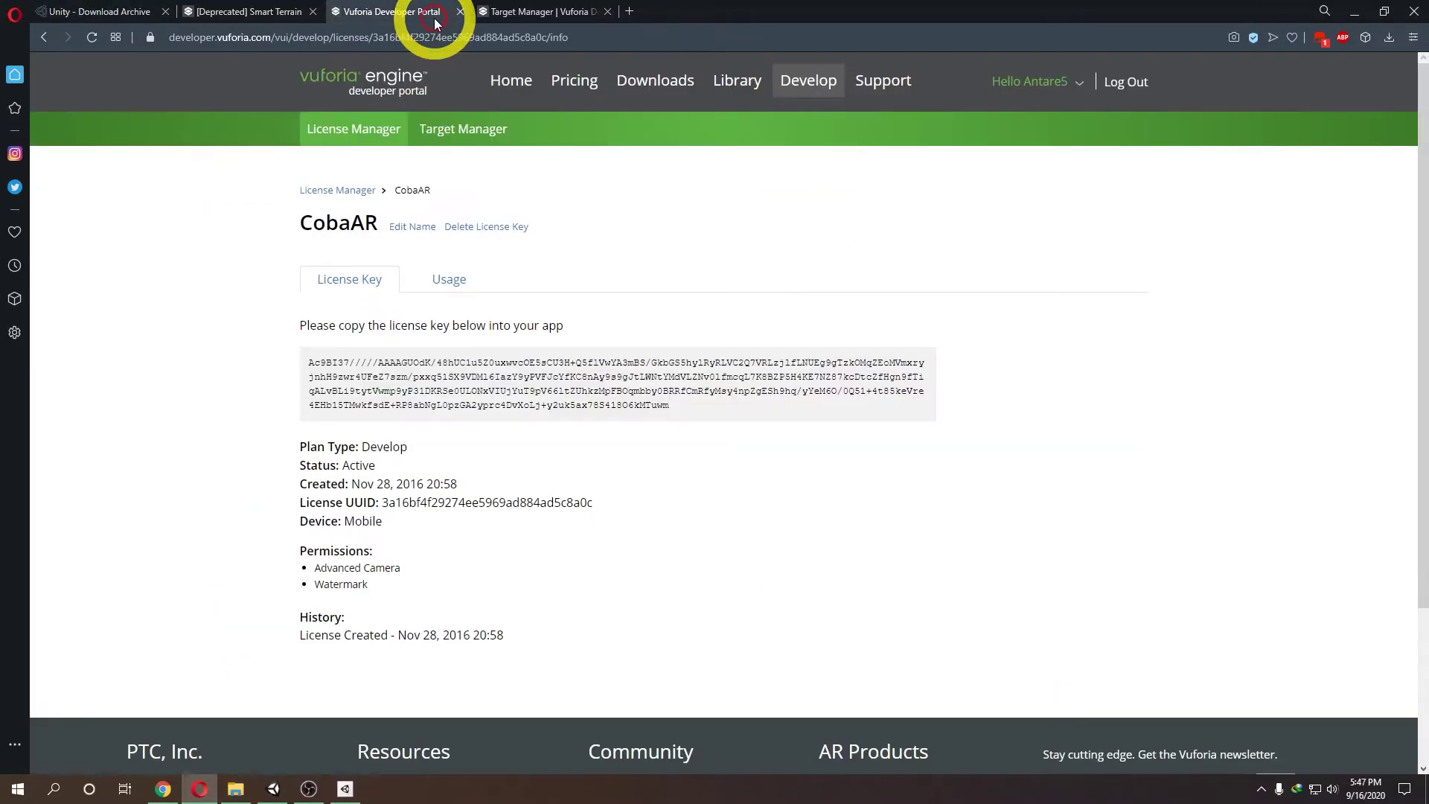
{"action": "left_click", "coordinate": [565, 408]}
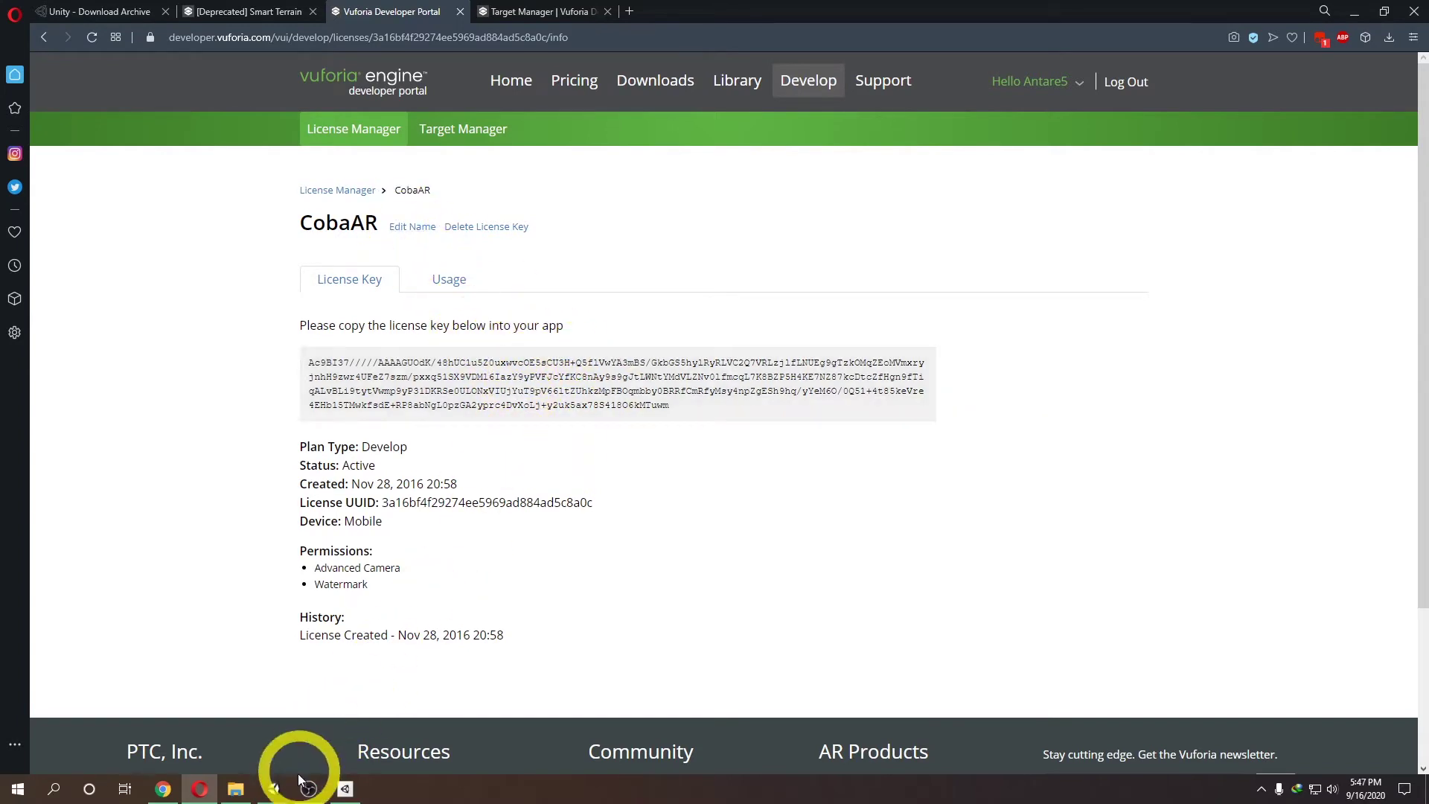
{"action": "left_click", "coordinate": [343, 786]}
{"action": "left_click", "coordinate": [223, 25]}
{"action": "left_click", "coordinate": [240, 101]}
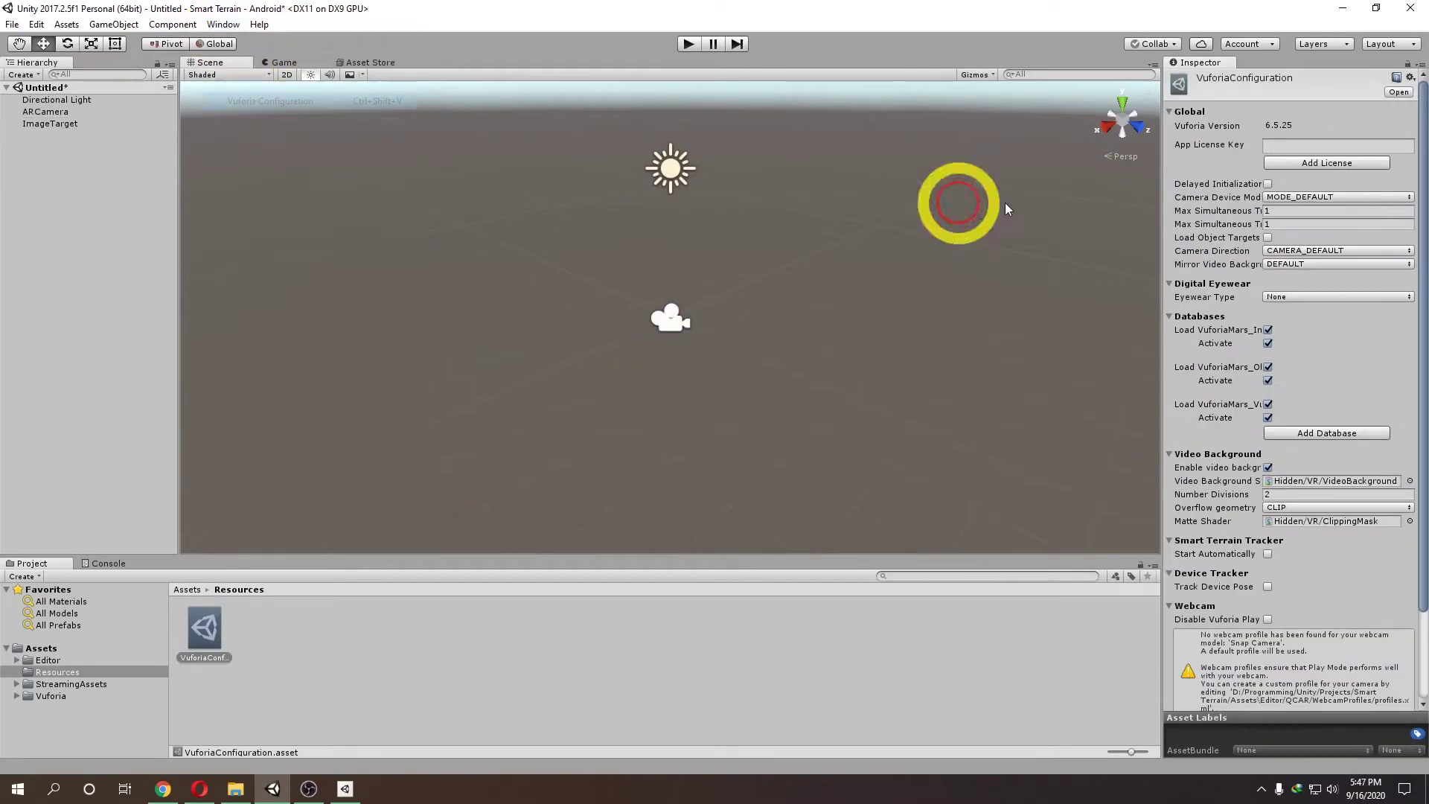
{"action": "left_click", "coordinate": [1291, 145]}
{"action": "key", "text": "ctrl+v"}
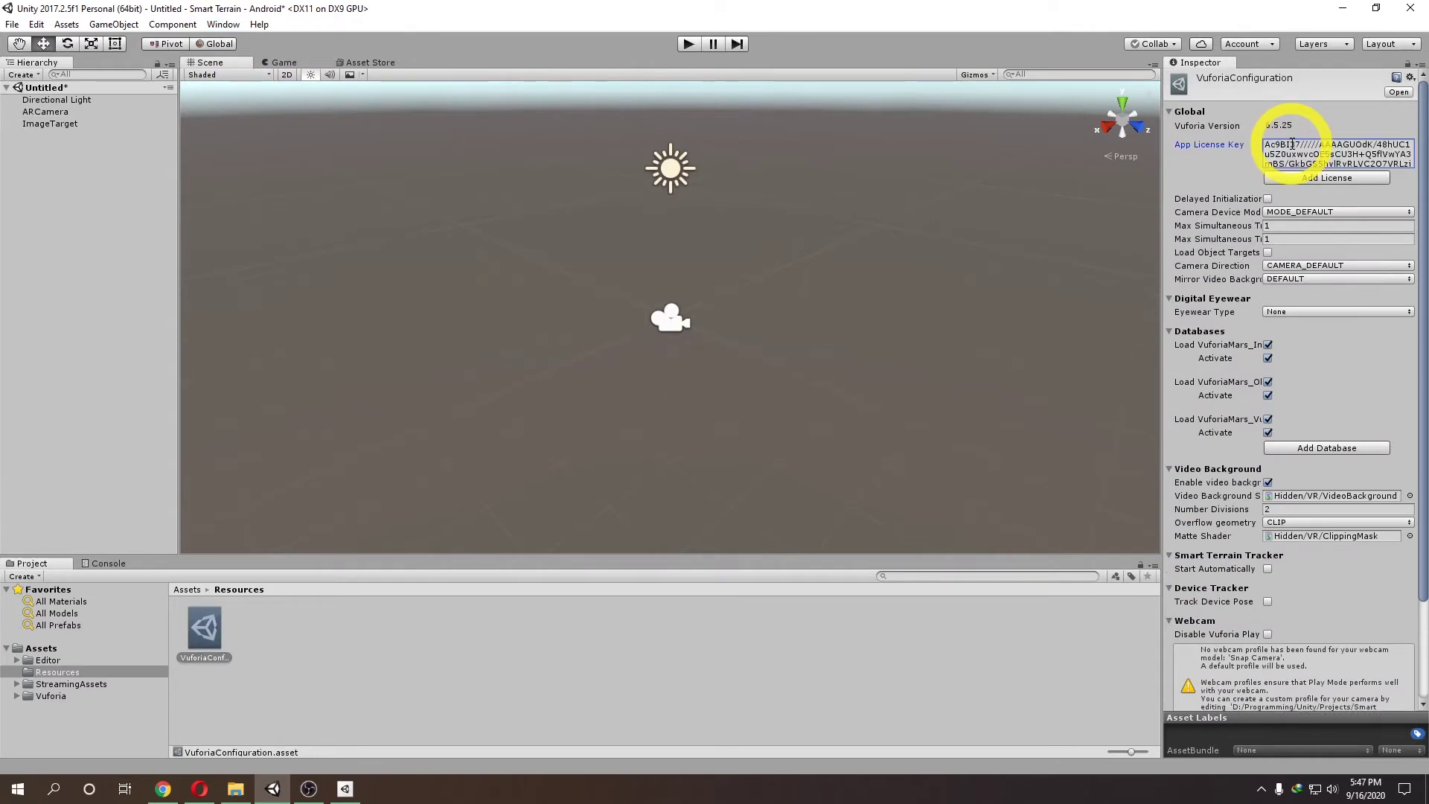
Switch to the Vuforia Target Manager in Opera and try to download the MyFirstMarker database with all its targets selected.
{"action": "left_click", "coordinate": [199, 788]}
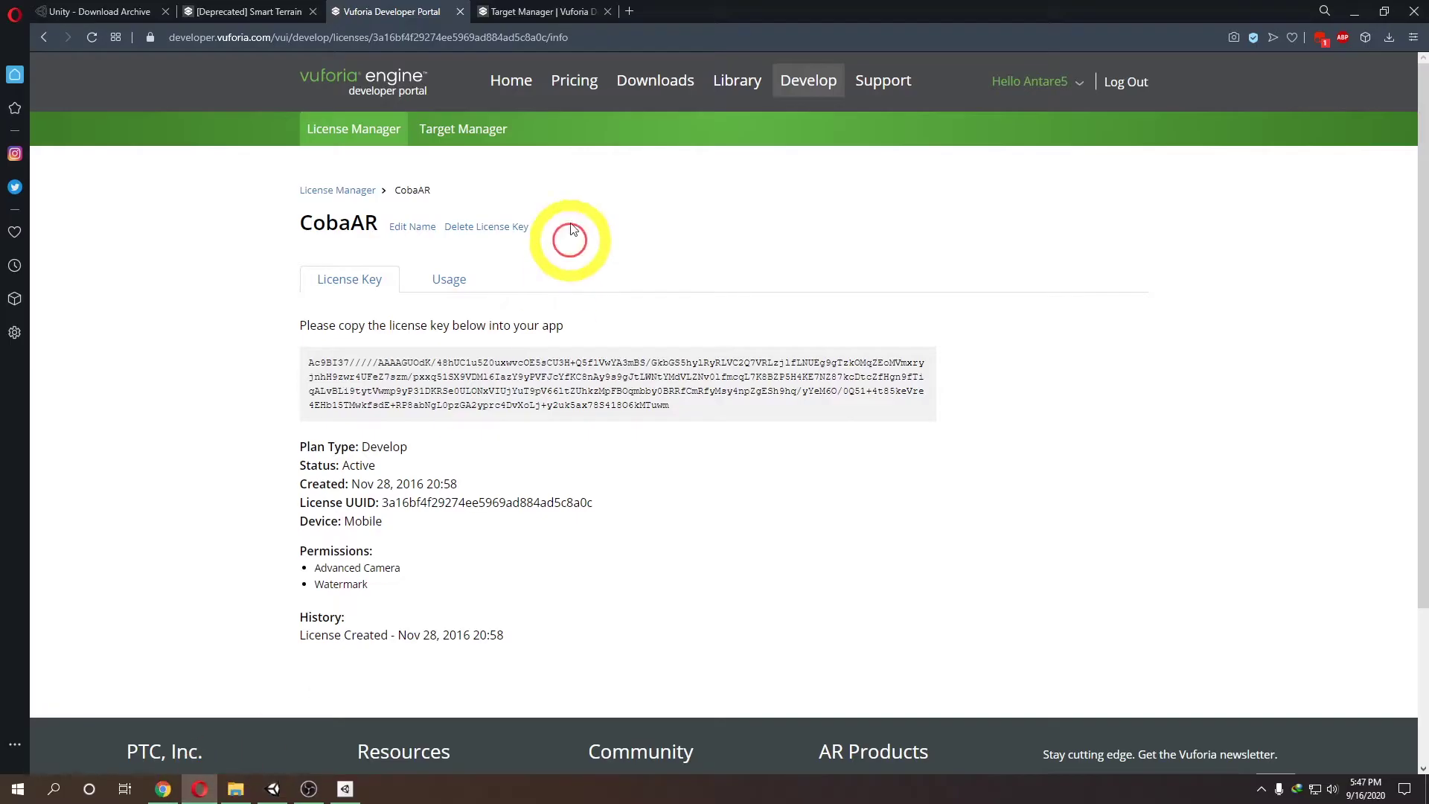
{"action": "left_click", "coordinate": [561, 12]}
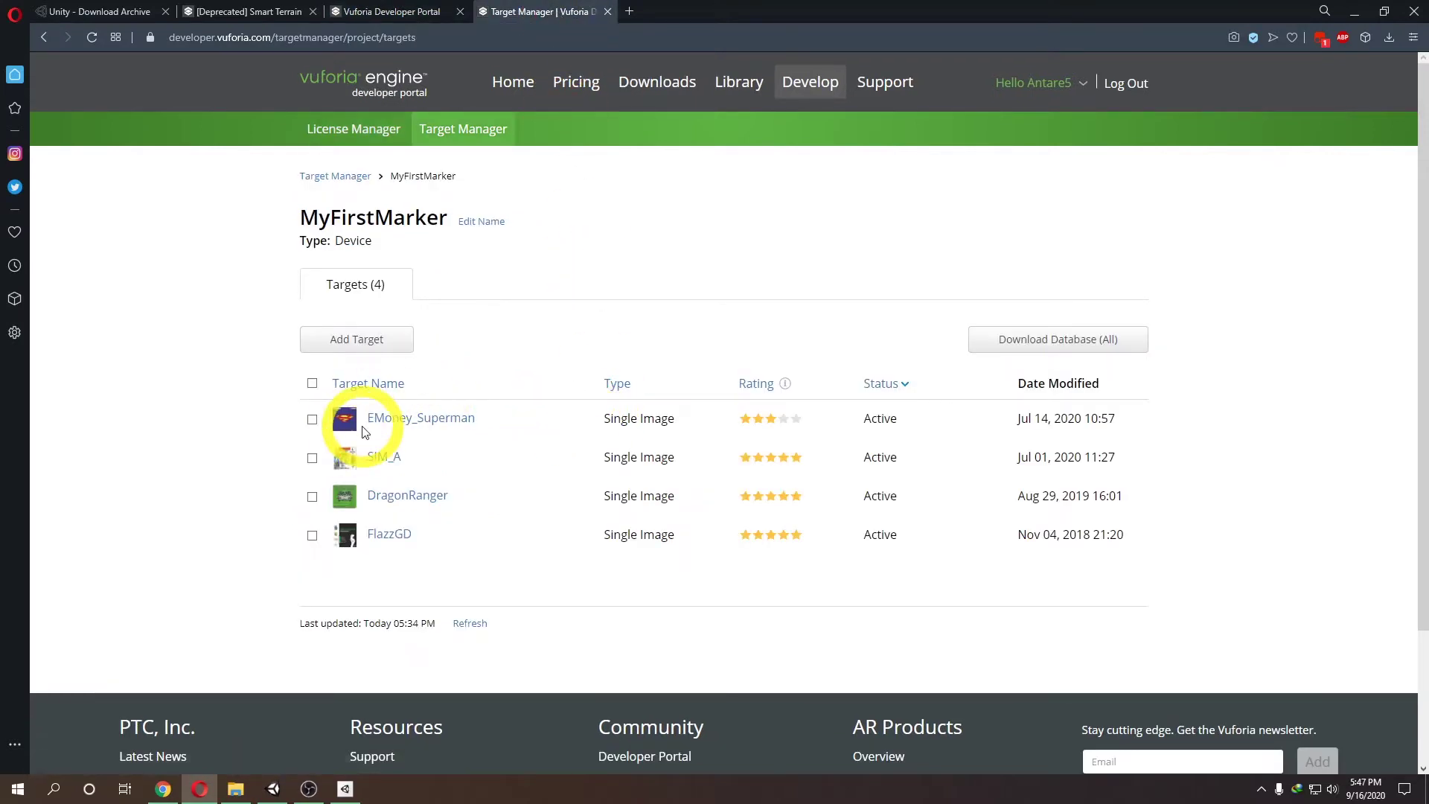
{"action": "left_click", "coordinate": [312, 383]}
{"action": "left_click", "coordinate": [1019, 344]}
{"action": "left_click", "coordinate": [555, 458]}
{"action": "left_click", "coordinate": [840, 509]}
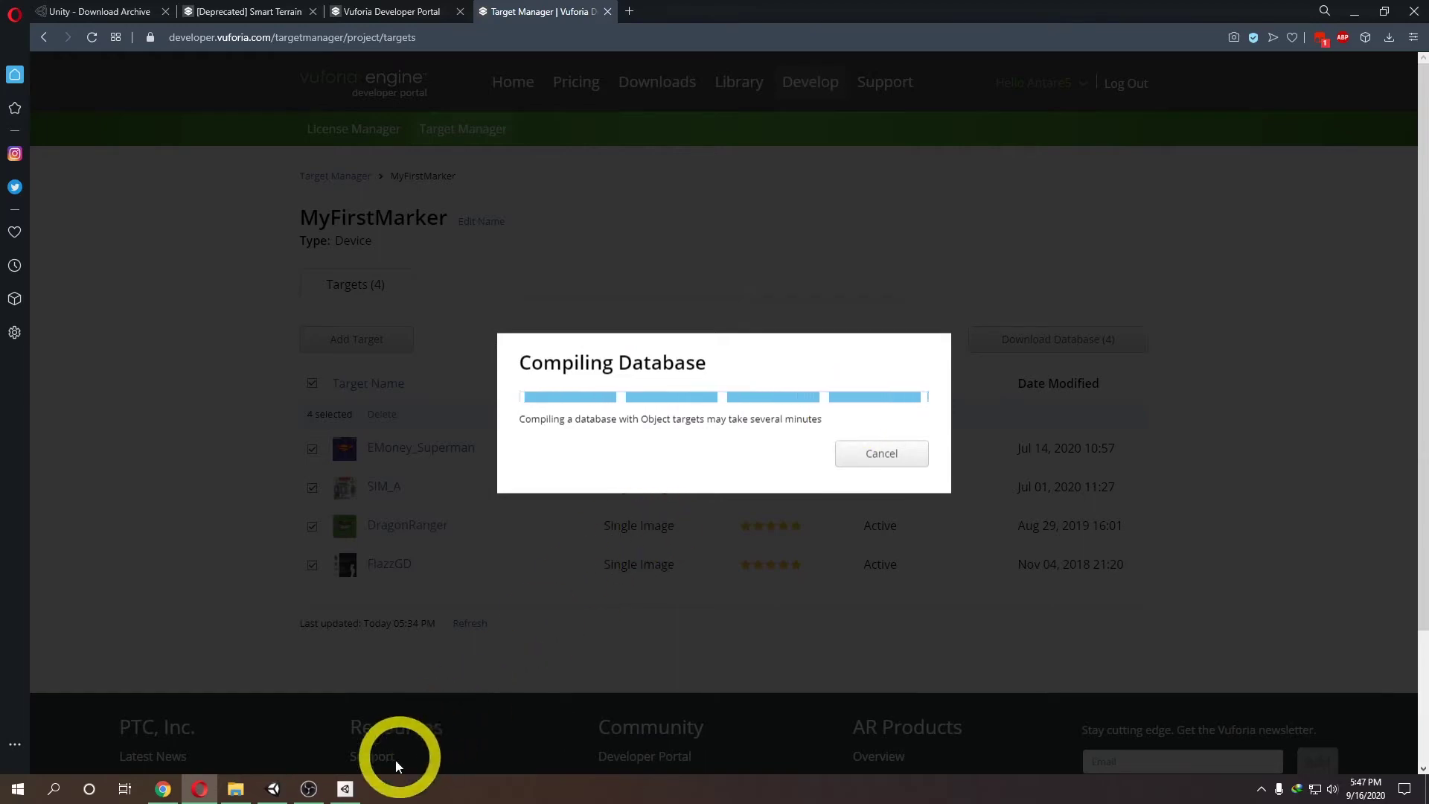
Return to Unity, cancel the duplicate download, and import all contents of MyFirstMarker.unitypackage from the Isekai folder on drive D.
{"action": "left_click", "coordinate": [278, 790]}
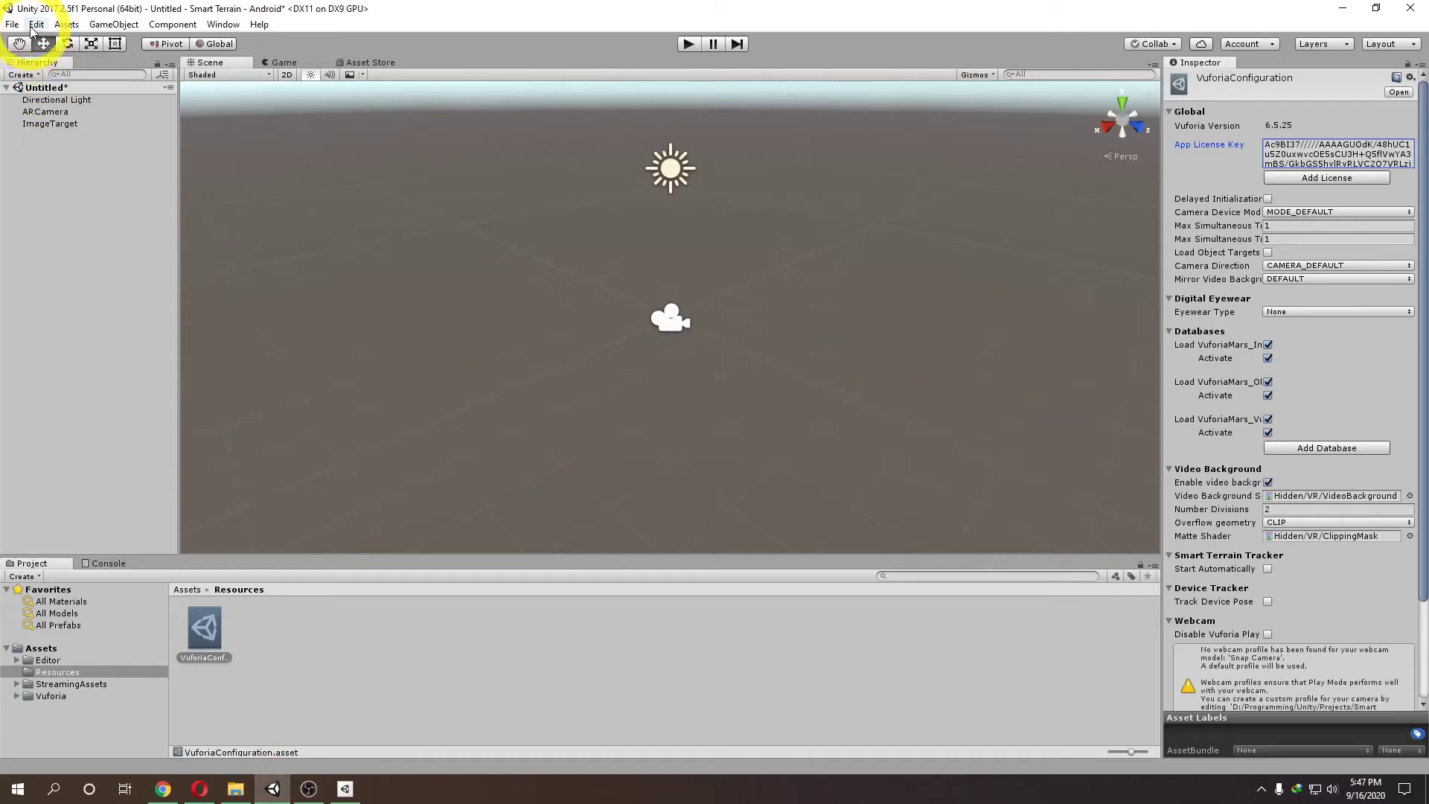
{"action": "left_click", "coordinate": [66, 24]}
{"action": "mouse_move", "coordinate": [119, 149]}
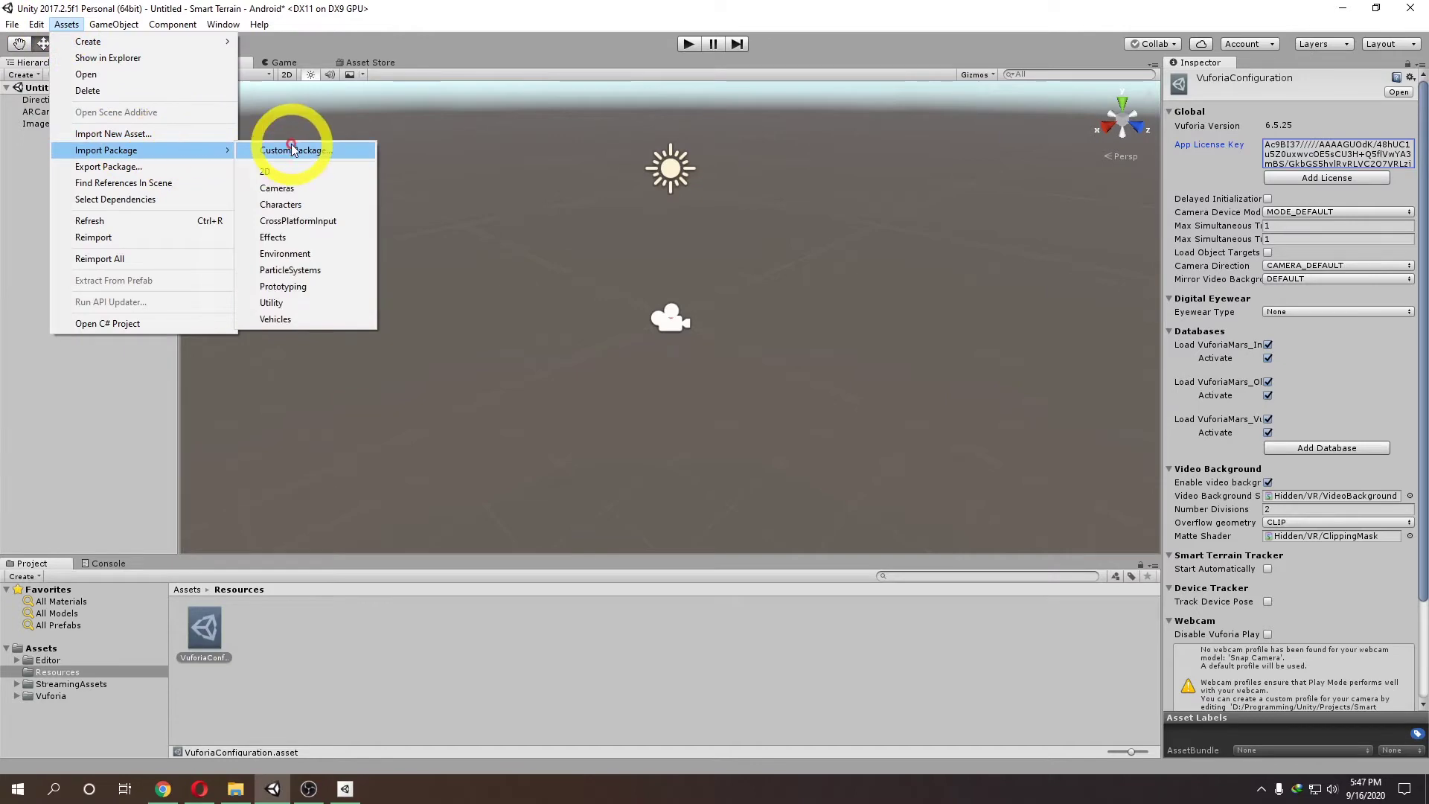
{"action": "left_click", "coordinate": [290, 152]}
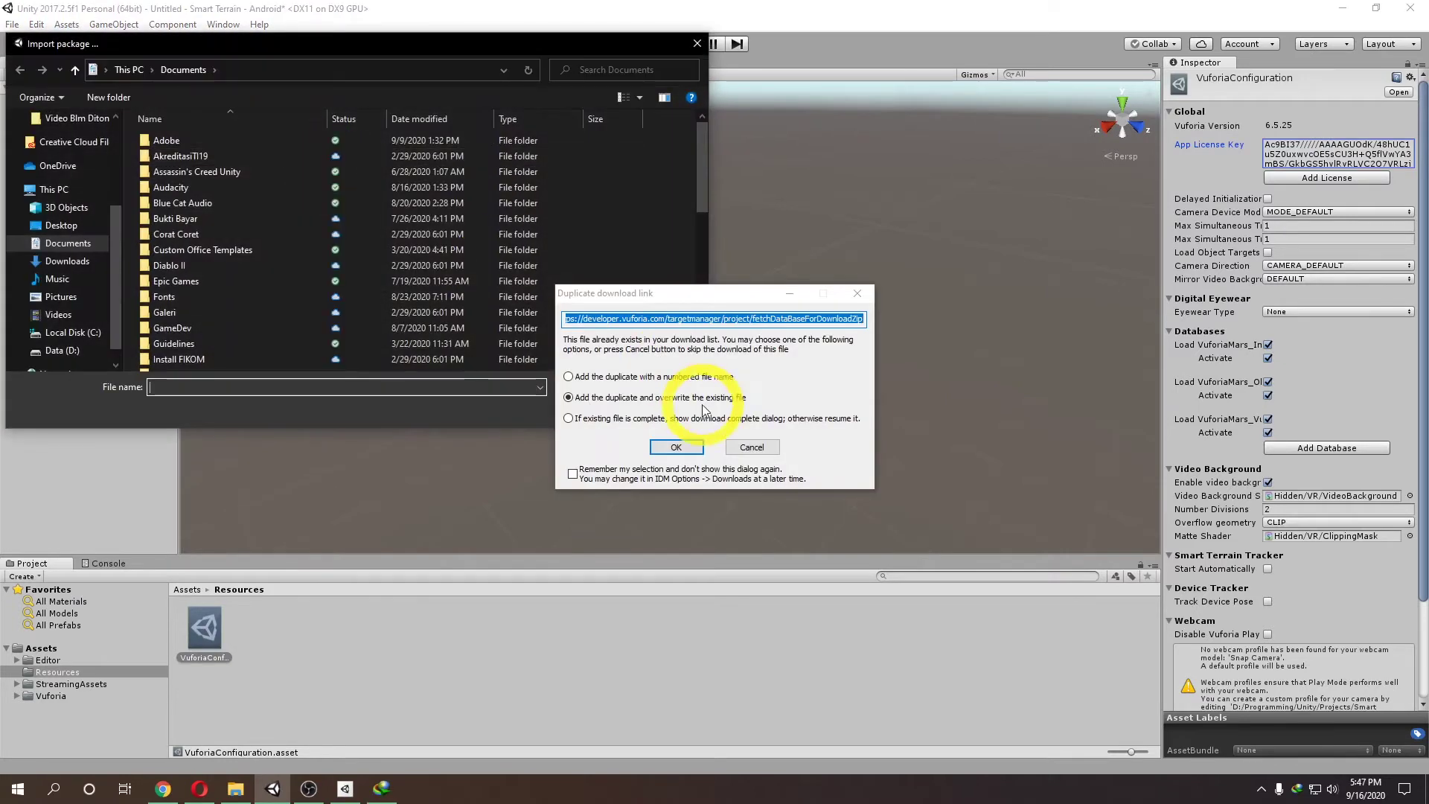
{"action": "left_click", "coordinate": [752, 447]}
{"action": "scroll", "coordinate": [75, 178], "scroll_direction": "up", "scroll_amount": 5}
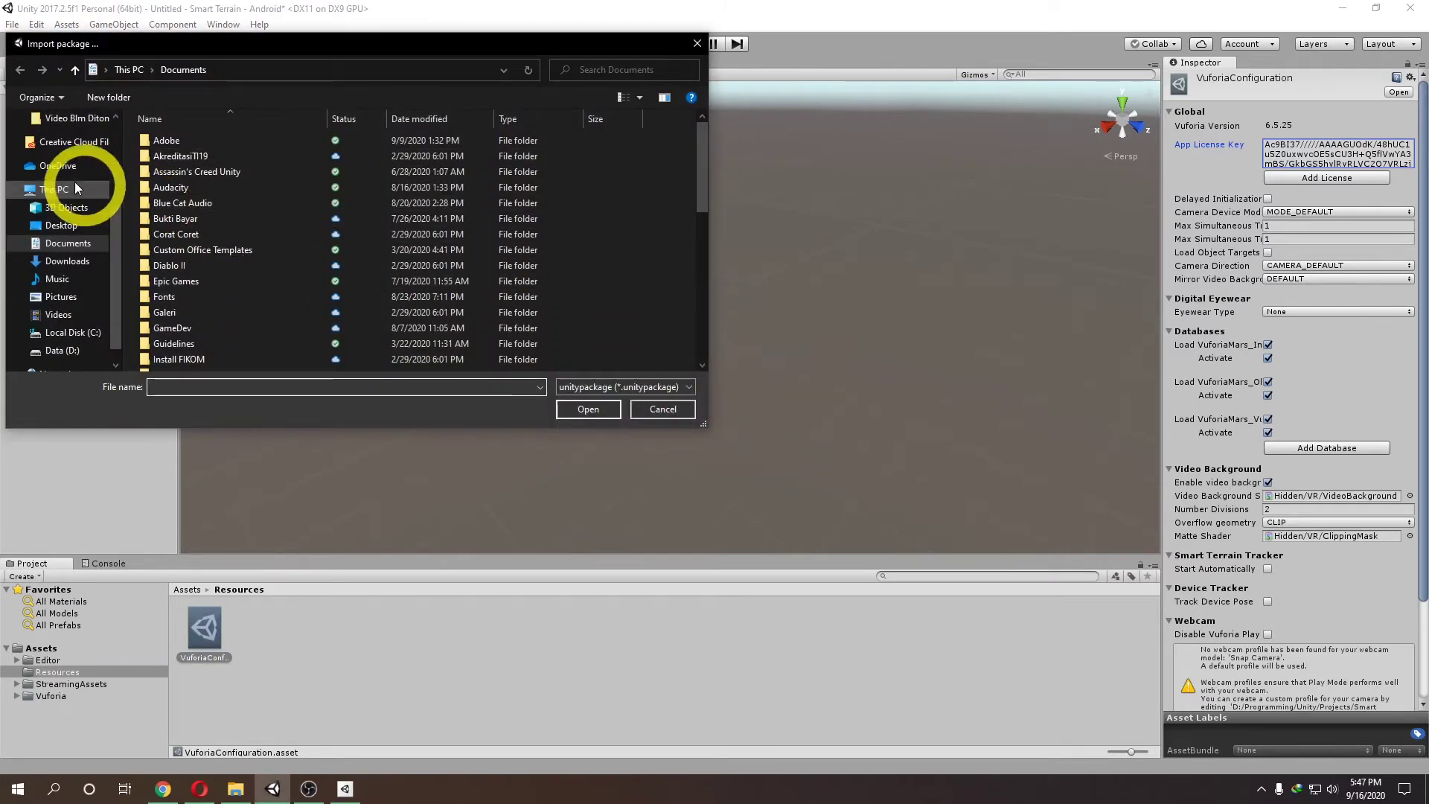
{"action": "left_click", "coordinate": [59, 171]}
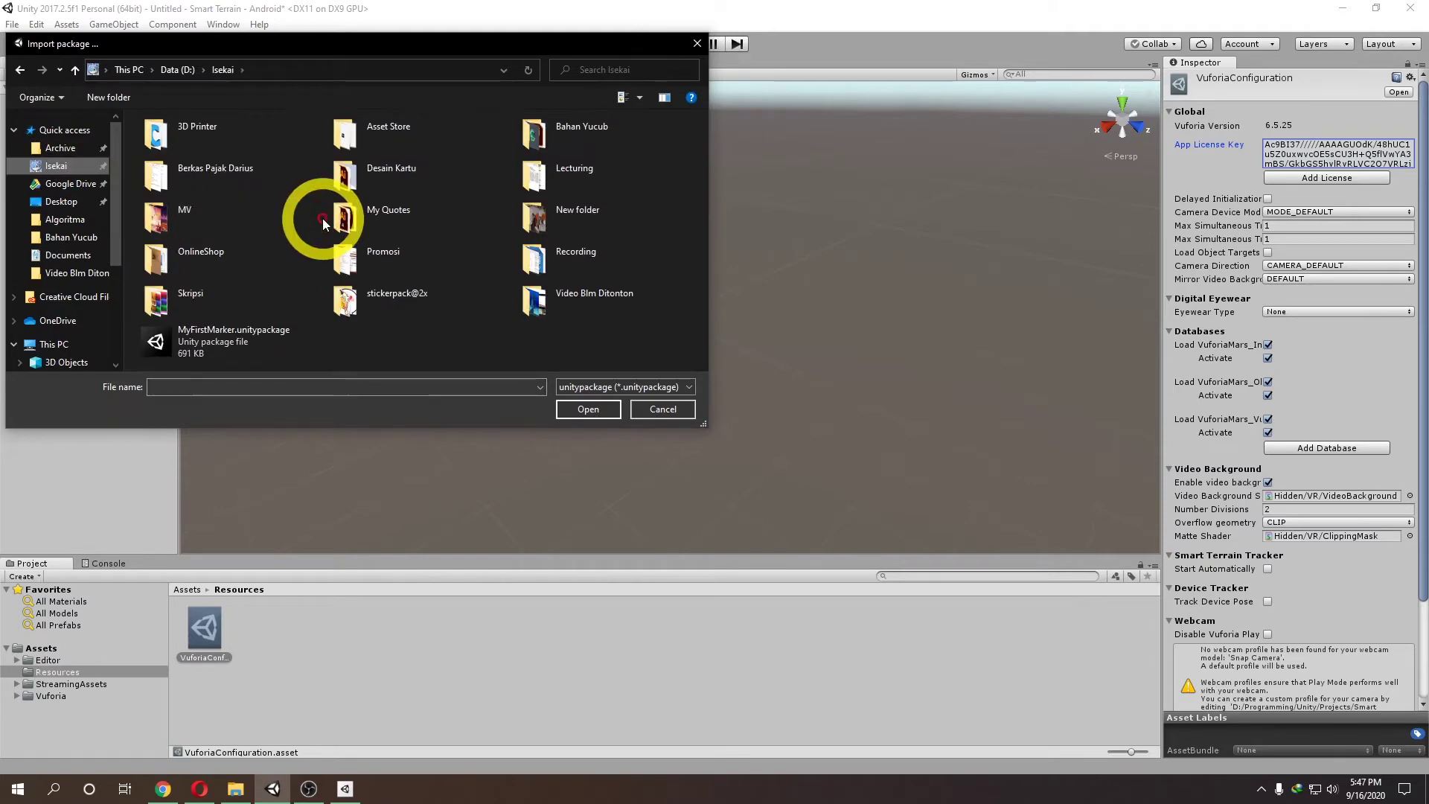
{"action": "double_click", "coordinate": [239, 328]}
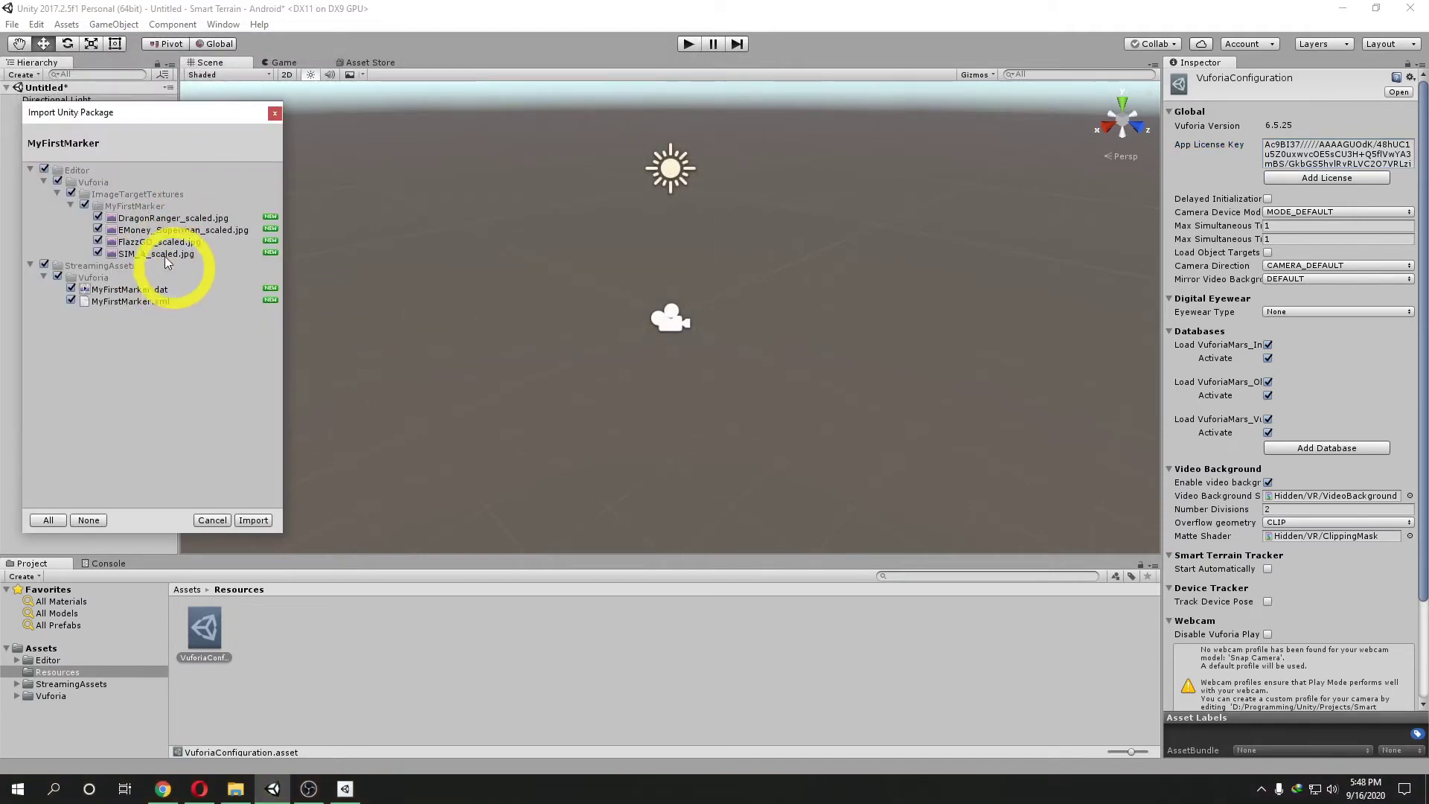
{"action": "left_click", "coordinate": [253, 519]}
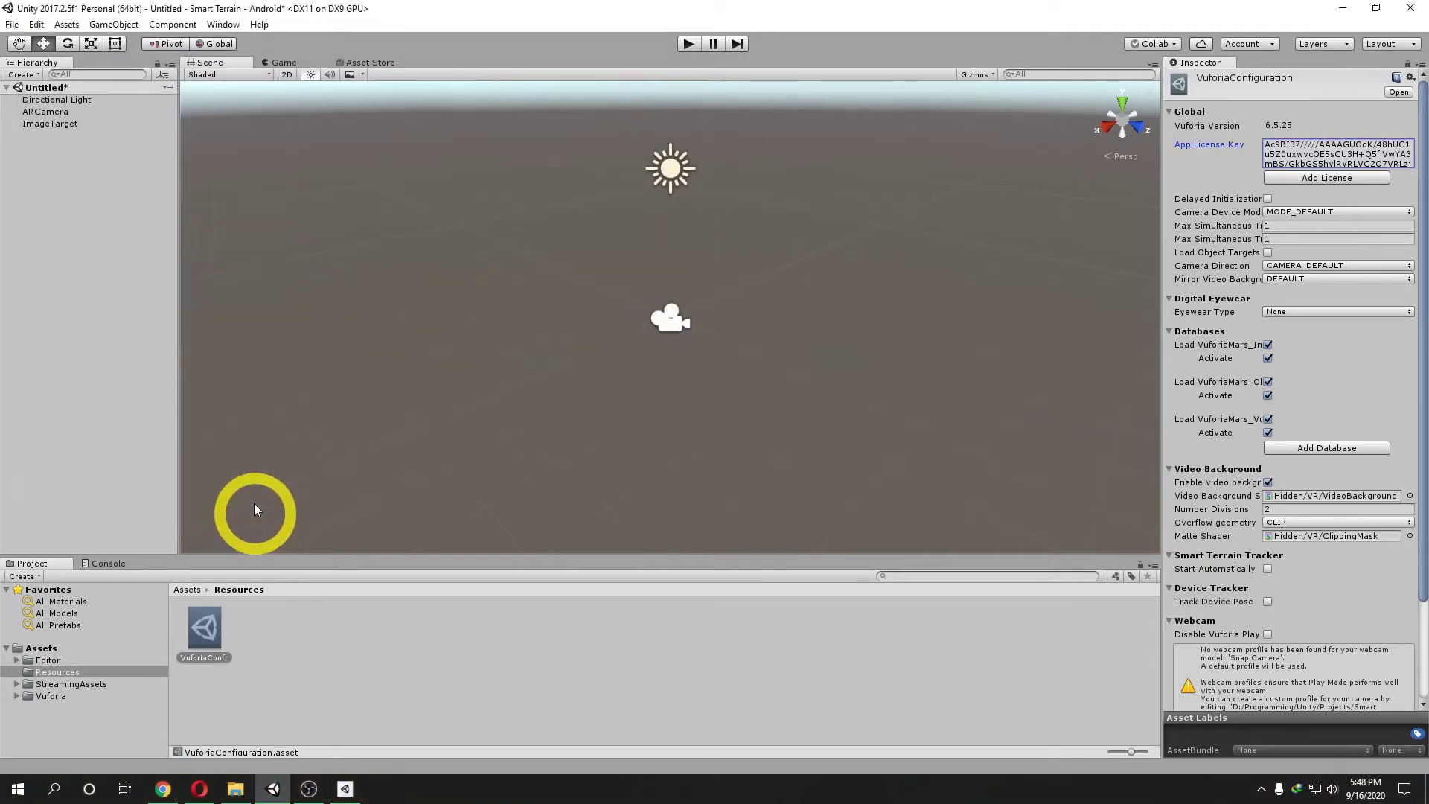
Set the ImageTarget's database to MyFirstMarker and reselect the target to refresh its preview in the scene.
{"action": "left_click", "coordinate": [61, 127]}
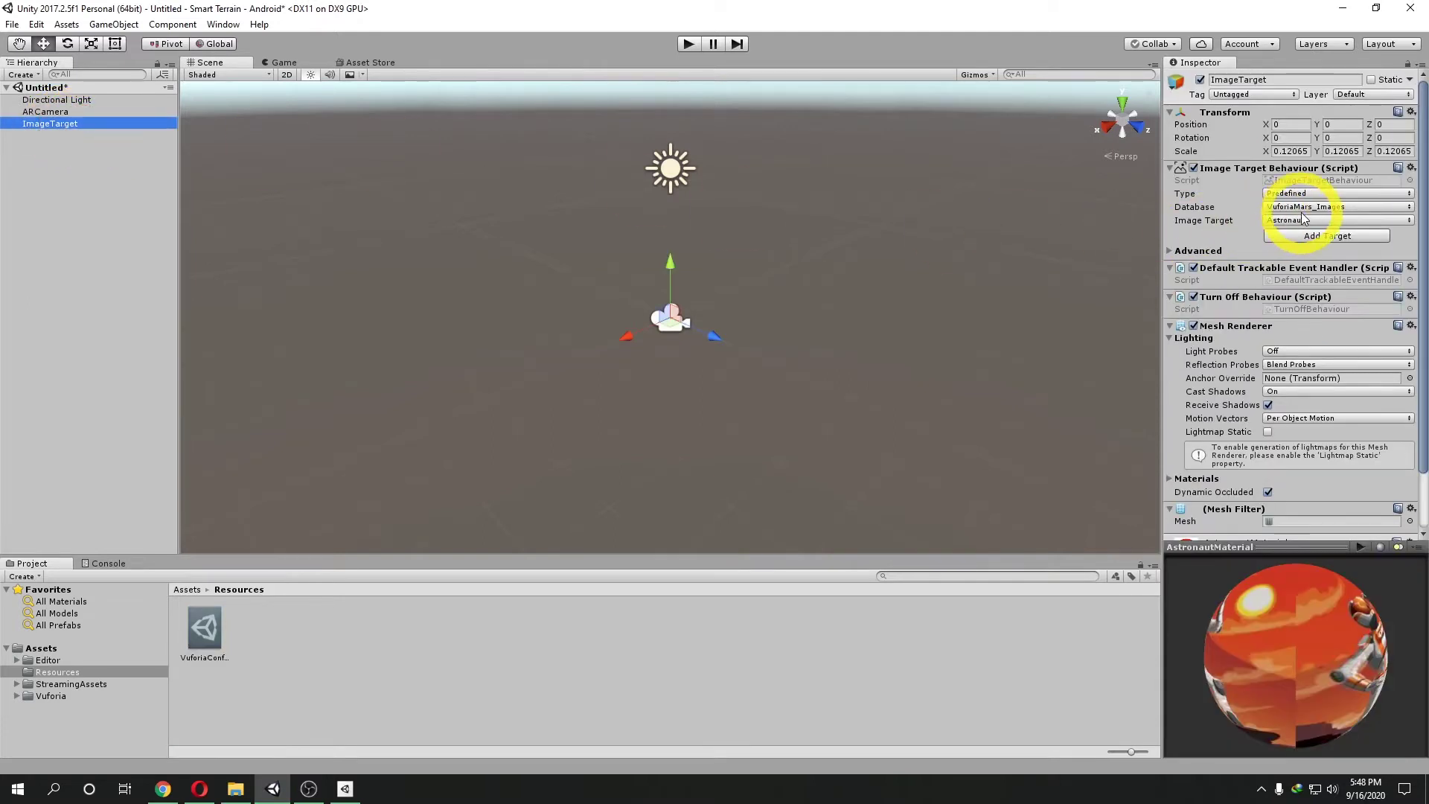
{"action": "left_click", "coordinate": [1311, 206]}
{"action": "left_click", "coordinate": [1313, 239]}
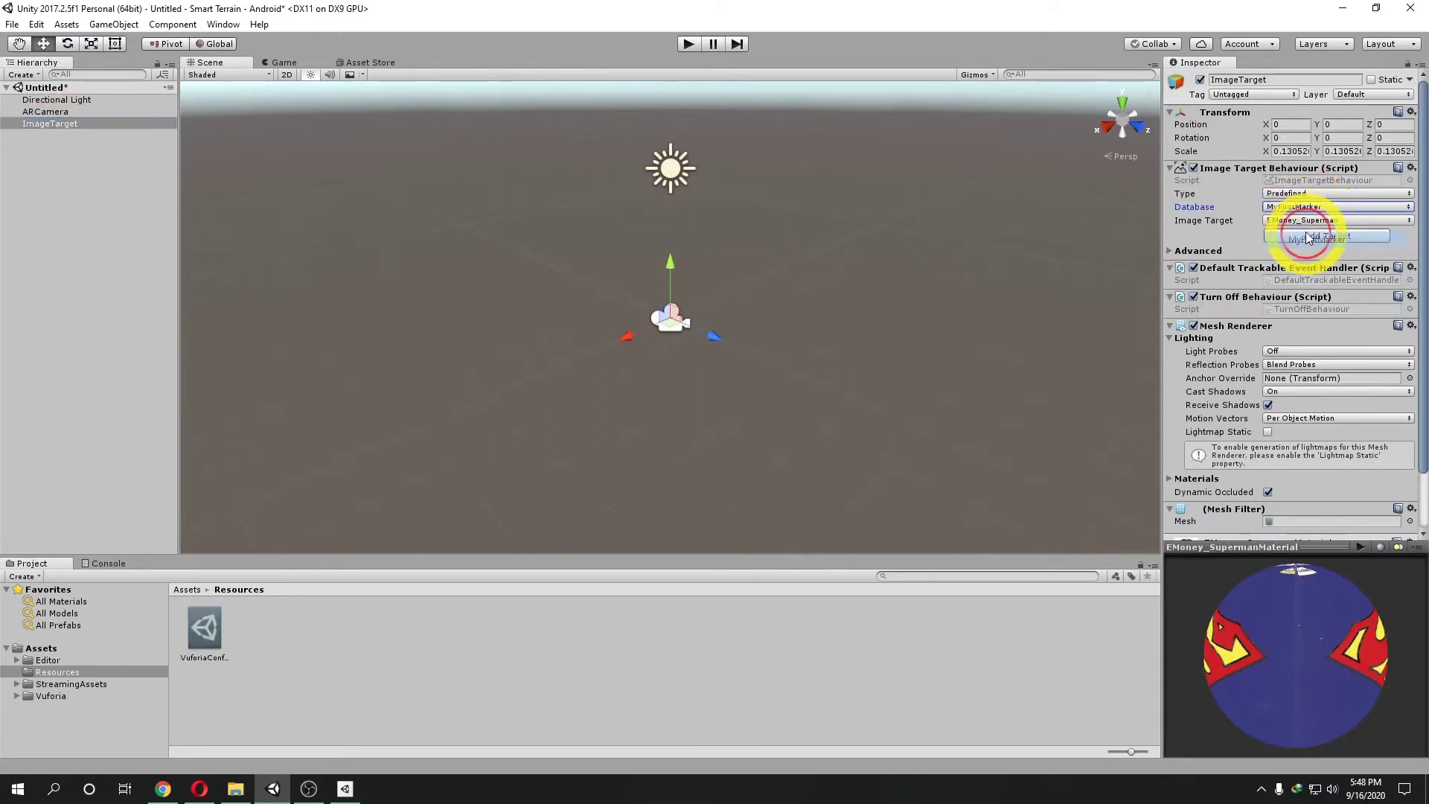
{"action": "left_click", "coordinate": [185, 192]}
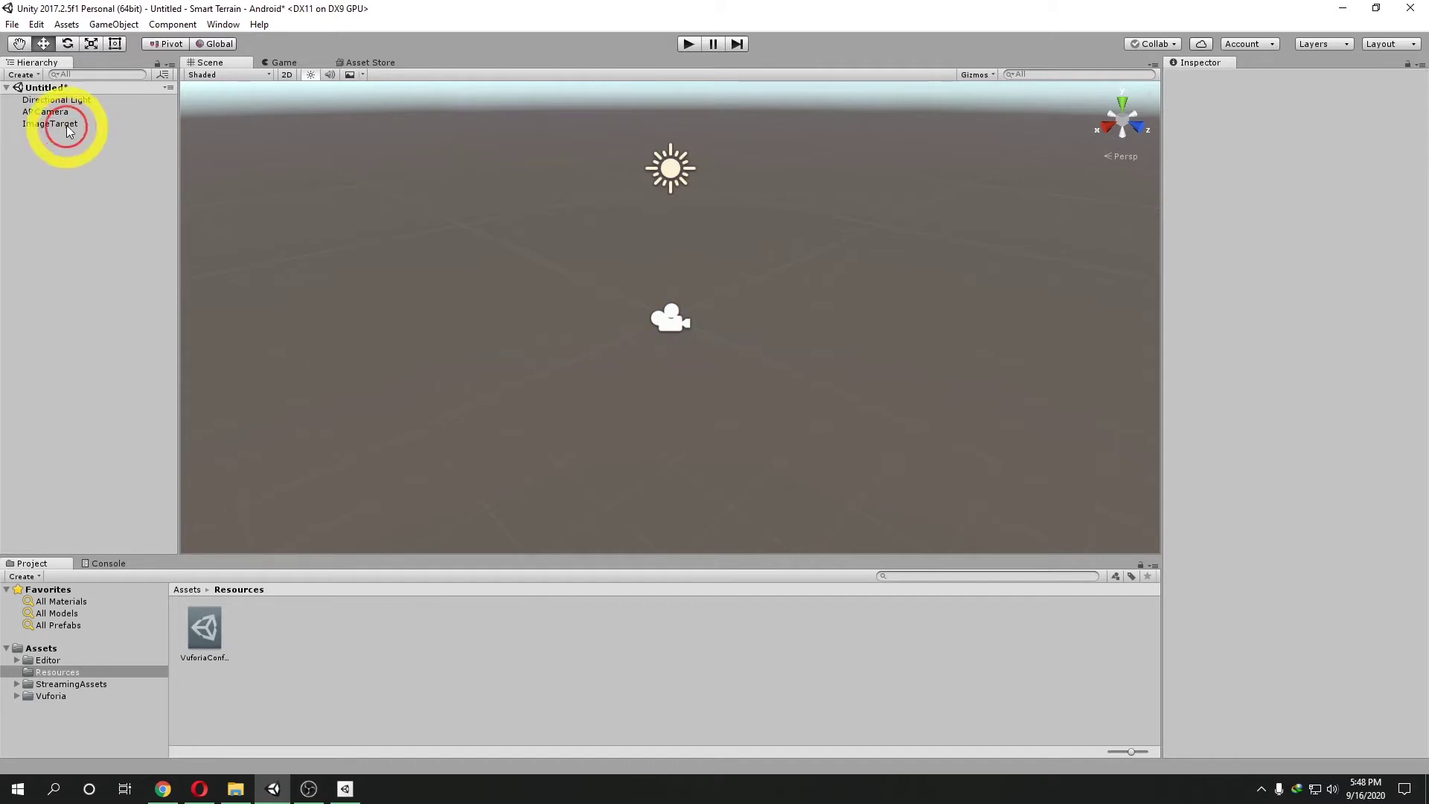
{"action": "left_click", "coordinate": [61, 125]}
Set the ImageTarget's scale to 1 on the X, Y and Z axes and frame it in the scene.
{"action": "left_click", "coordinate": [1282, 151]}
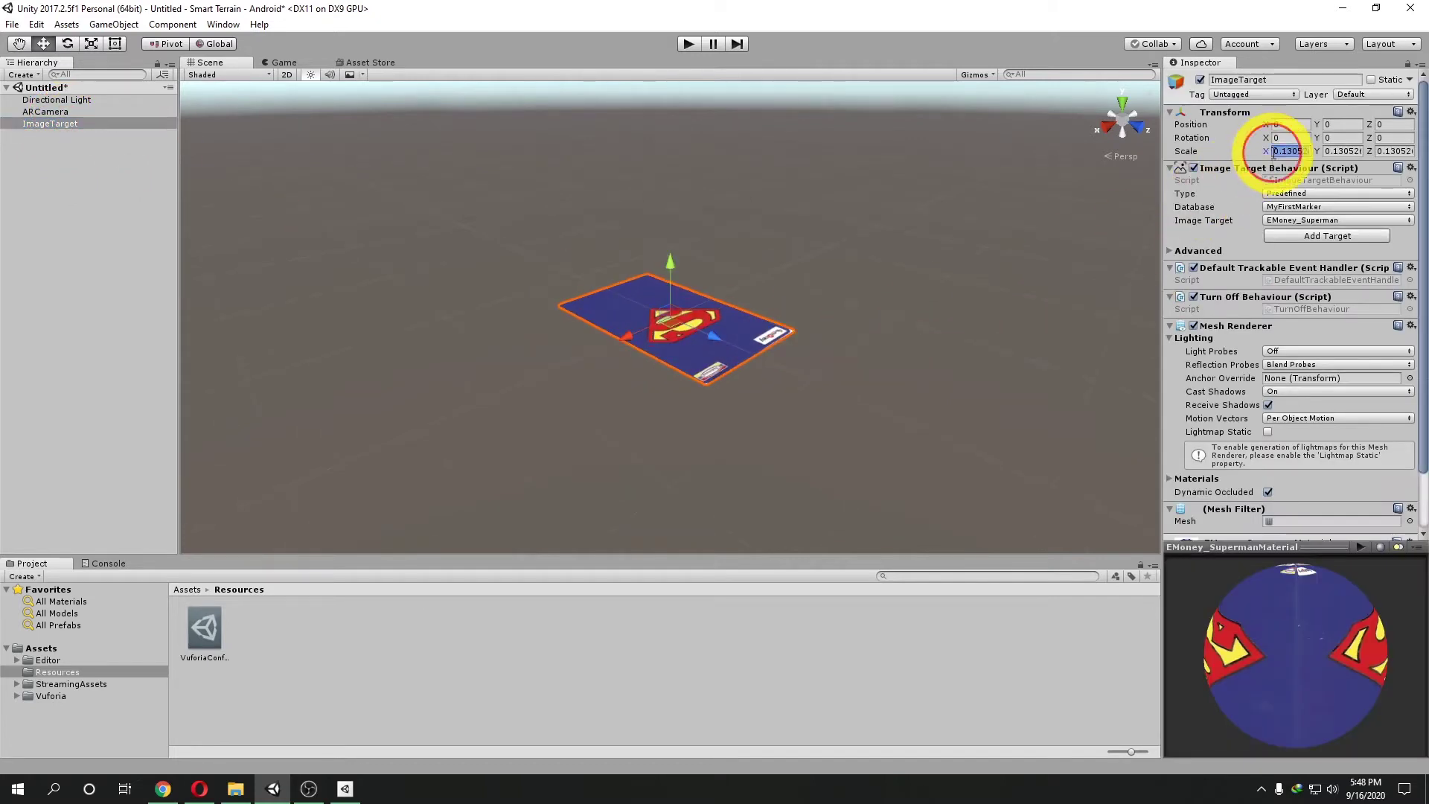
{"action": "type", "text": "1"}
{"action": "left_click", "coordinate": [1344, 151]}
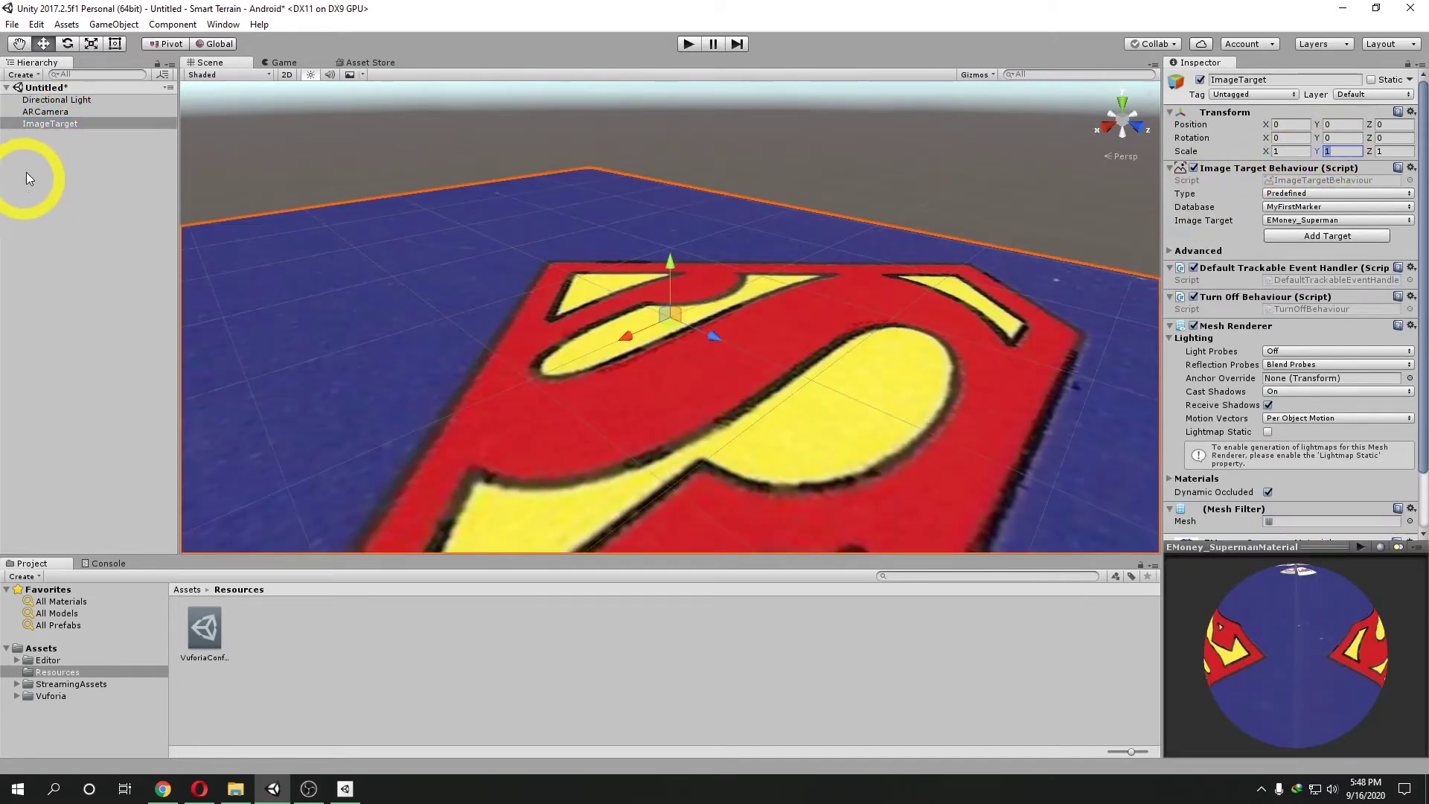
{"action": "double_click", "coordinate": [42, 124]}
{"action": "right_click_drag", "start_coordinate": [565, 259], "coordinate": [661, 275]}
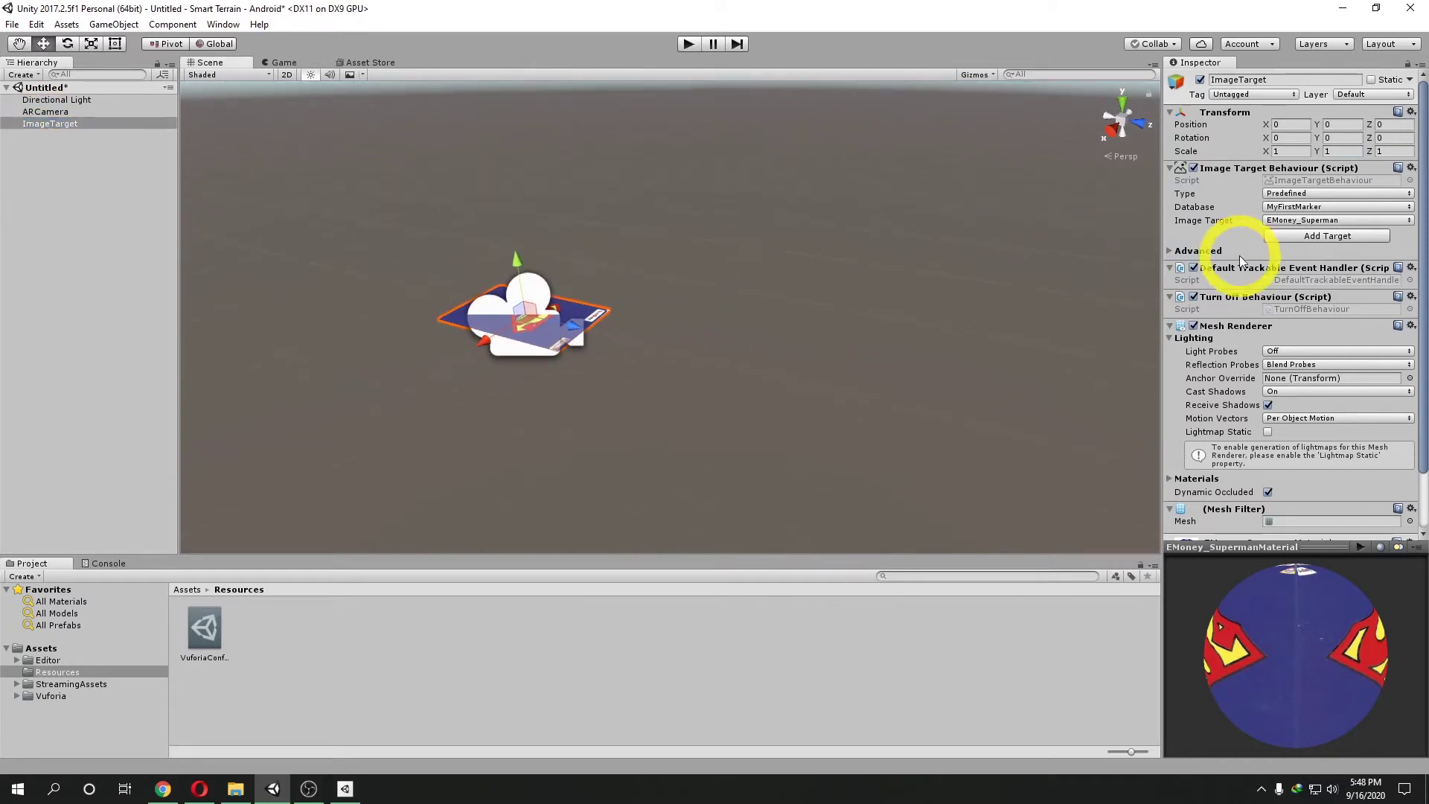
Enable Smart Terrain in the ImageTarget's Advanced options.
{"action": "left_click", "coordinate": [1181, 252]}
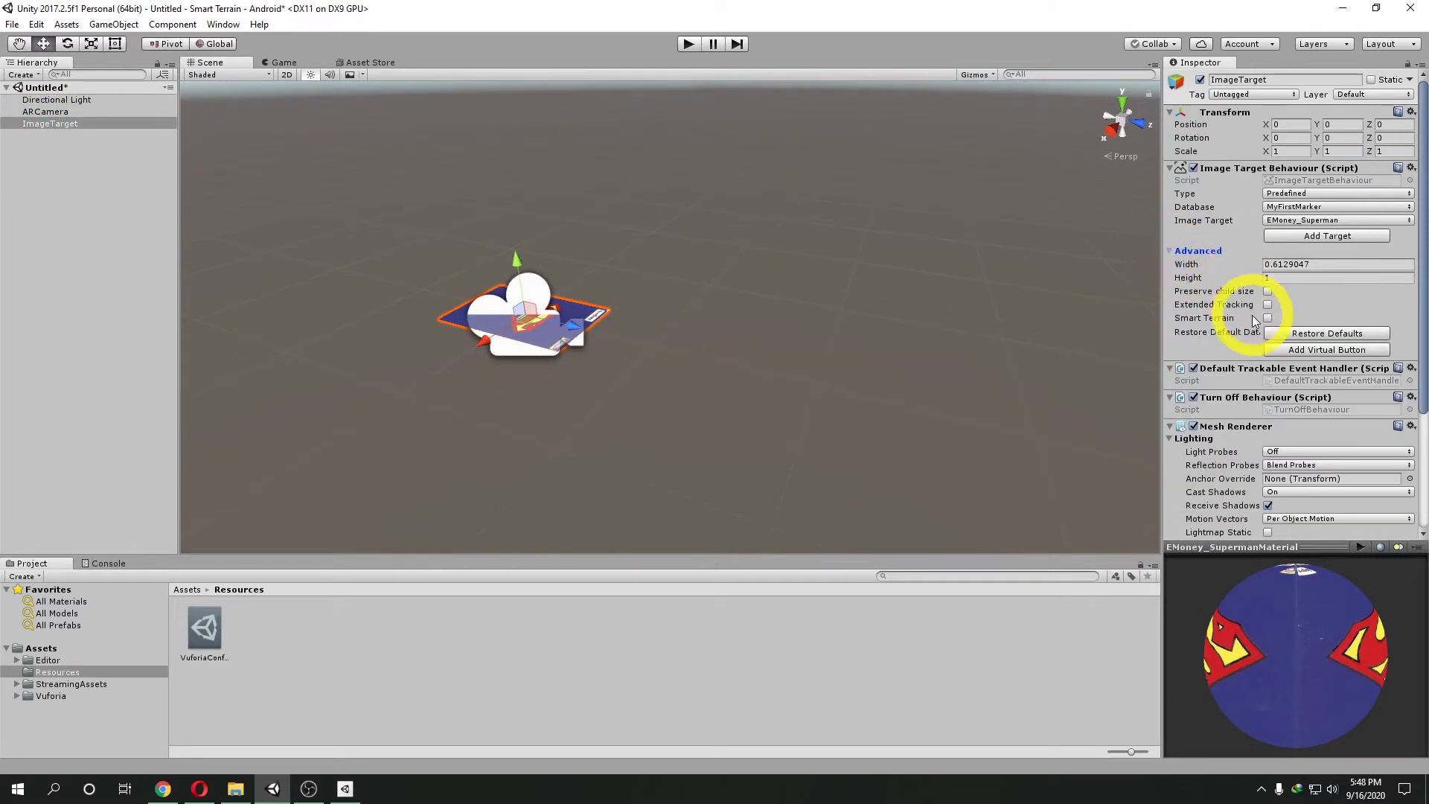
{"action": "left_click", "coordinate": [1266, 318]}
{"action": "scroll", "coordinate": [693, 280], "scroll_direction": "down", "scroll_amount": 5}
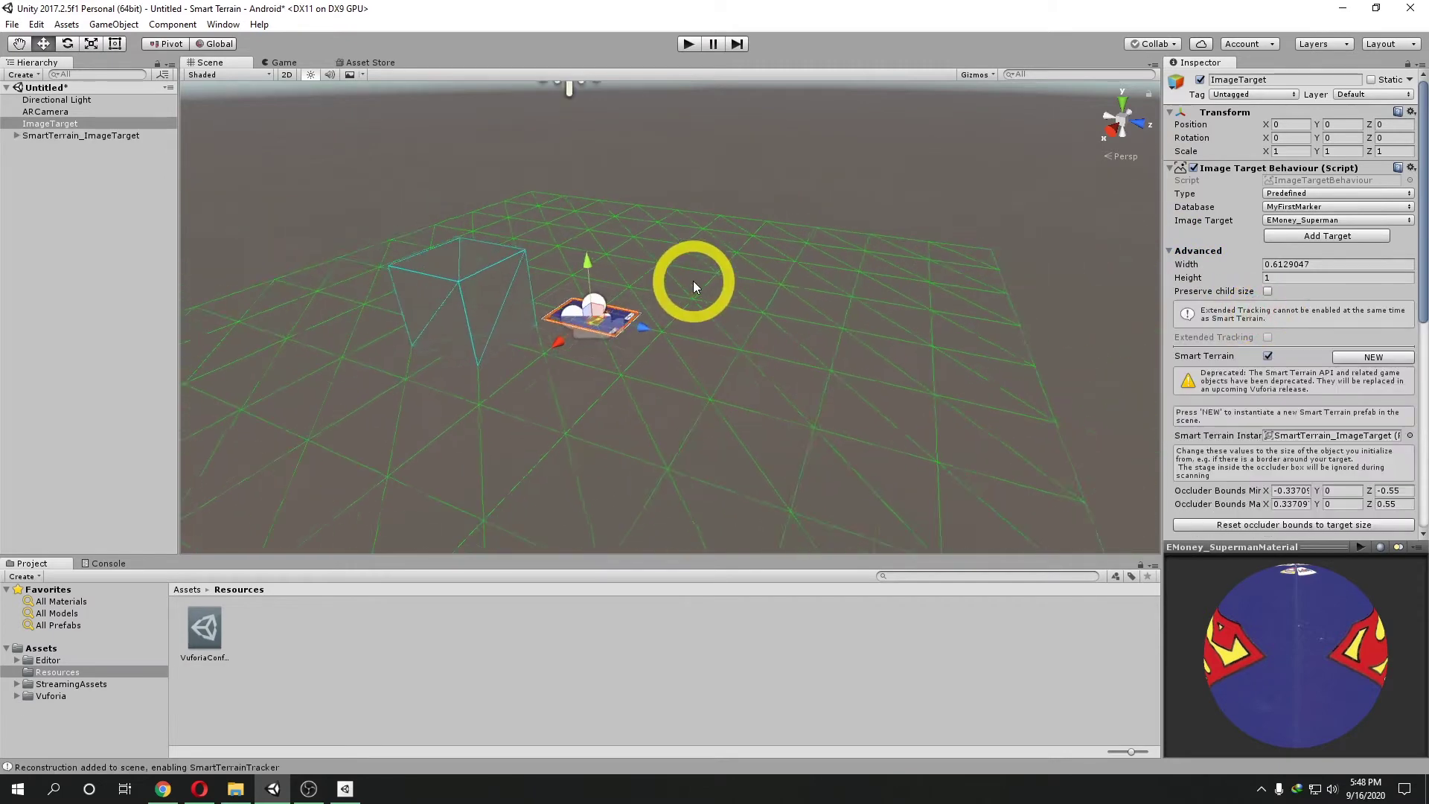
{"action": "middle_click_drag", "start_coordinate": [690, 280], "coordinate": [665, 261]}
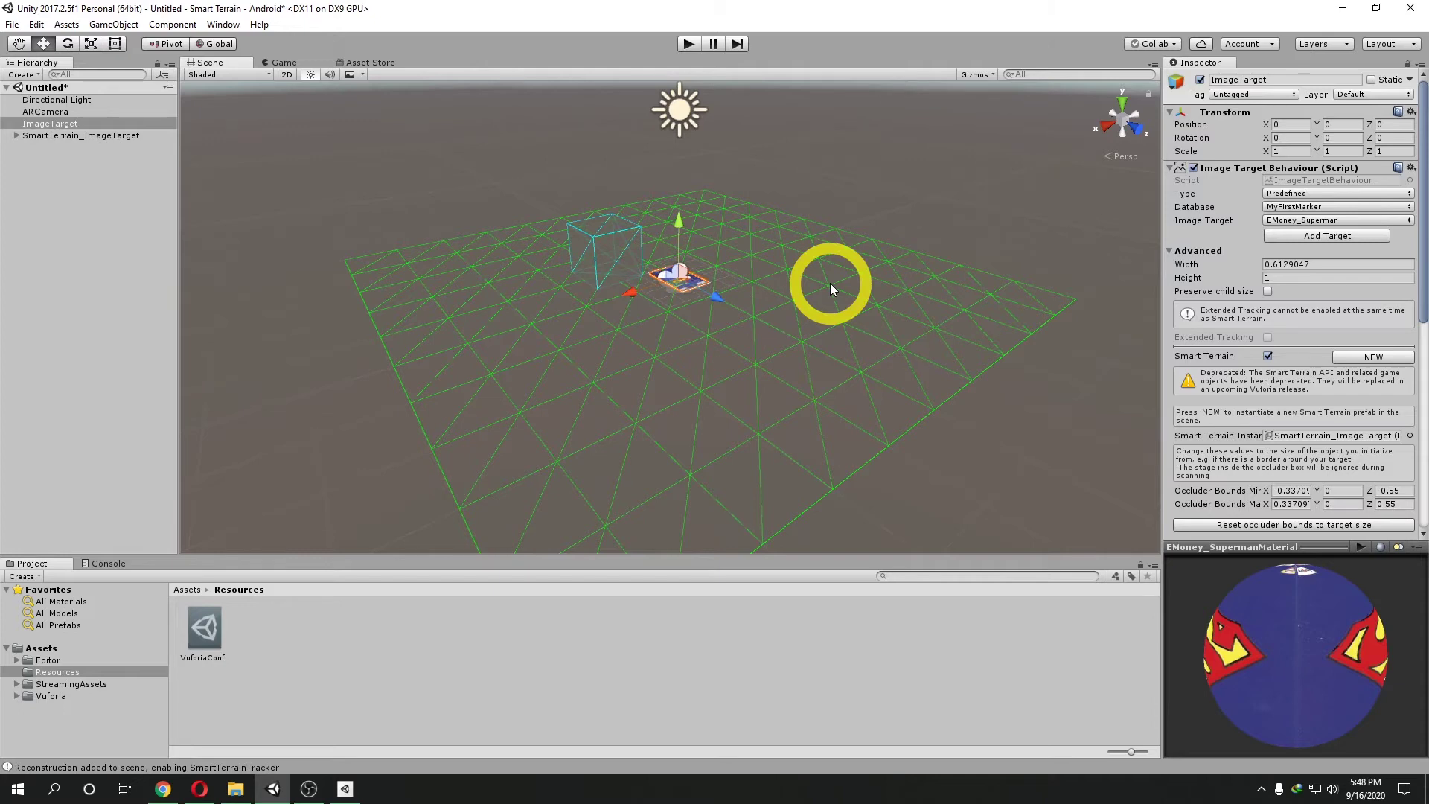
Select the Smart Terrain prop cube in the scene to examine its components.
{"action": "left_click", "coordinate": [602, 244]}
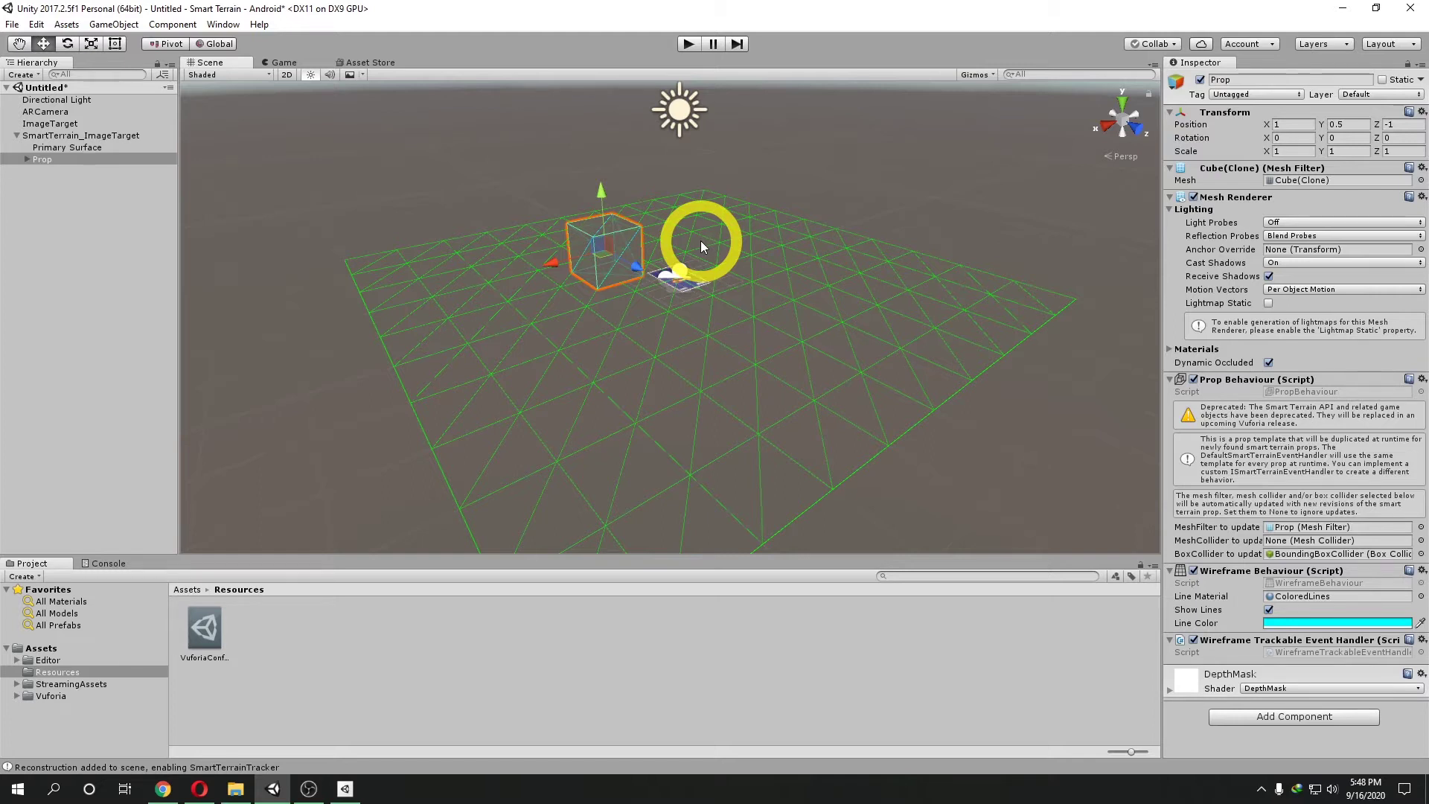
{"action": "left_click", "coordinate": [444, 511]}
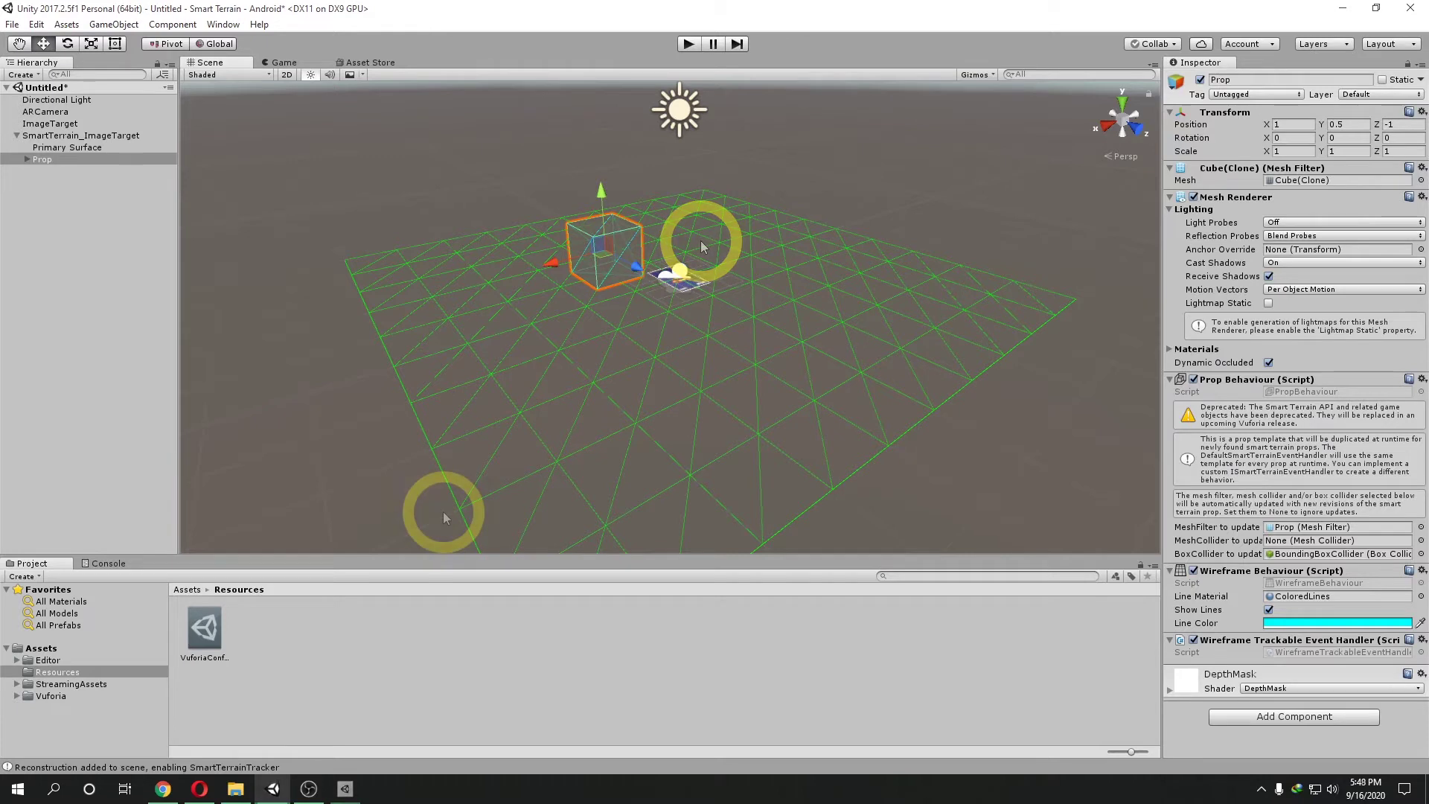
{"action": "left_click", "coordinate": [485, 448]}
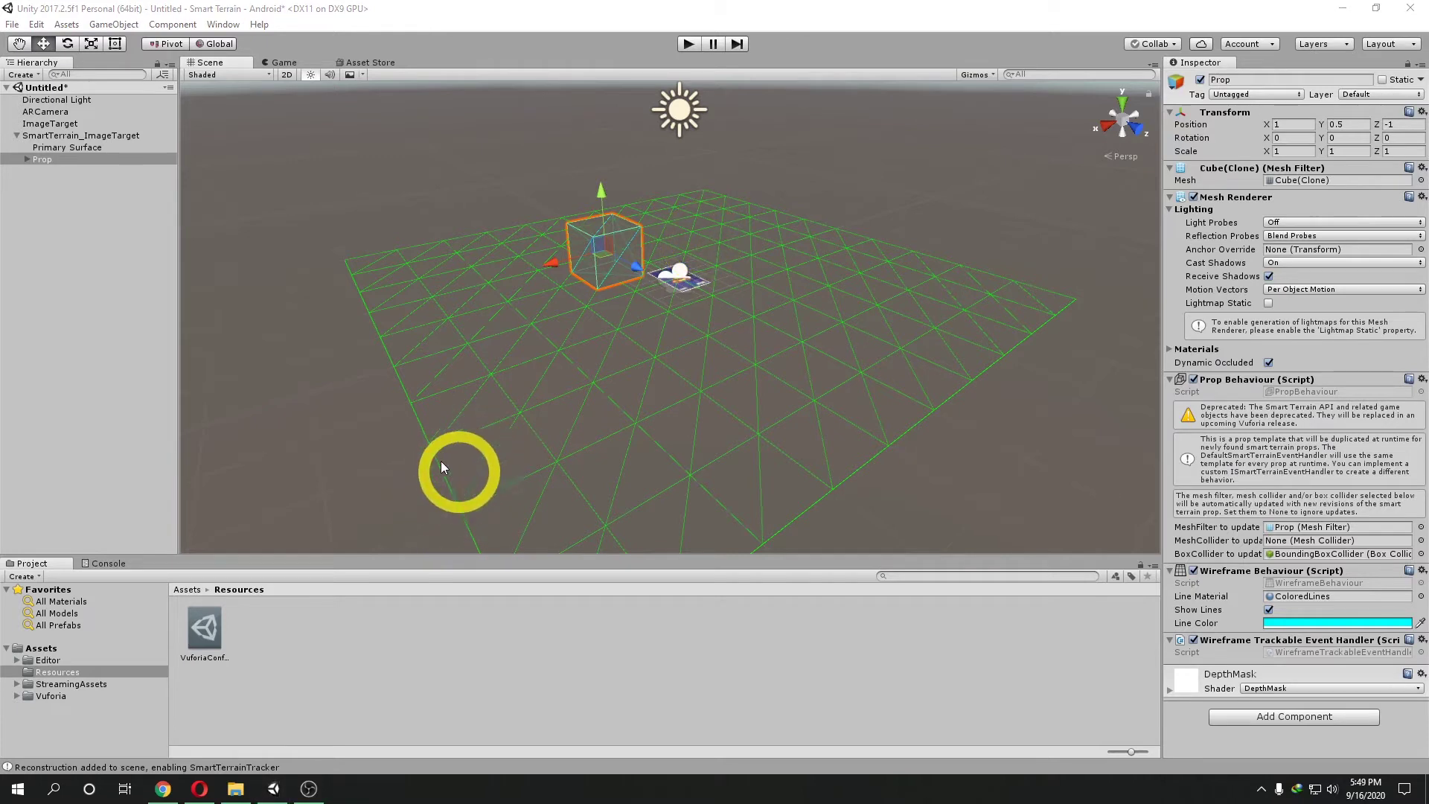
Deselect the prop and import the CrossPlatformInput standard assets package into the project.
{"action": "left_click", "coordinate": [112, 281]}
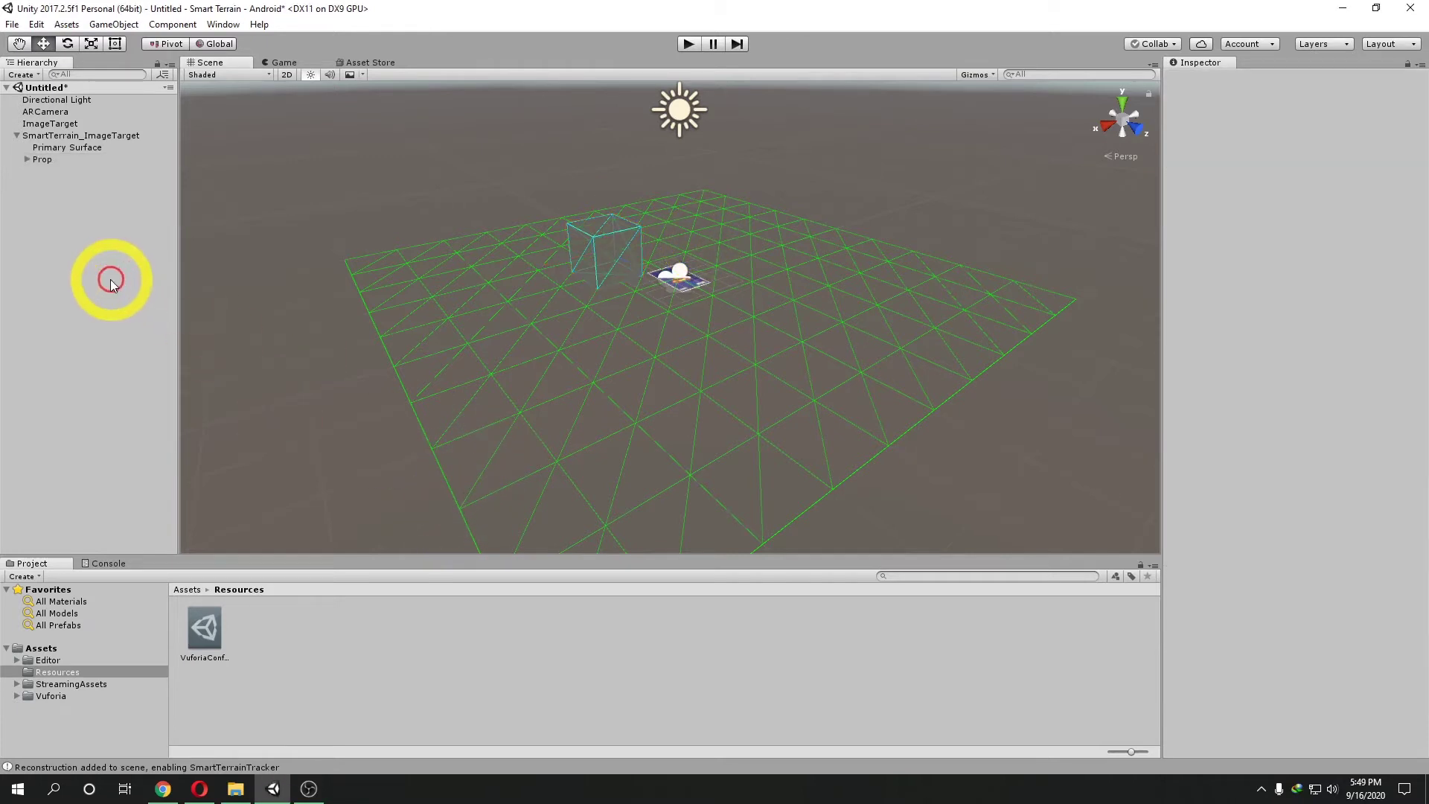
{"action": "left_click", "coordinate": [67, 24]}
{"action": "mouse_move", "coordinate": [159, 150]}
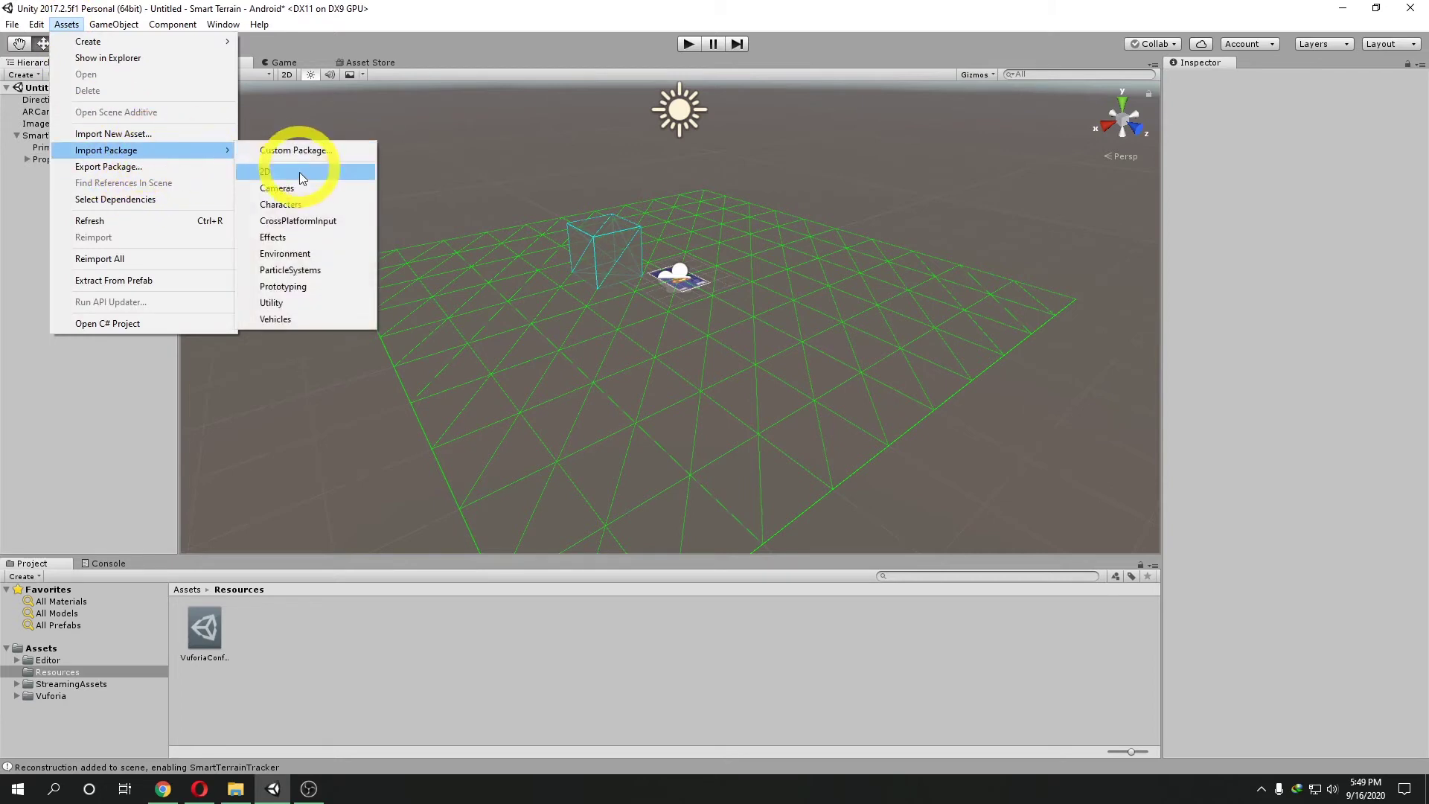
{"action": "left_click", "coordinate": [306, 220]}
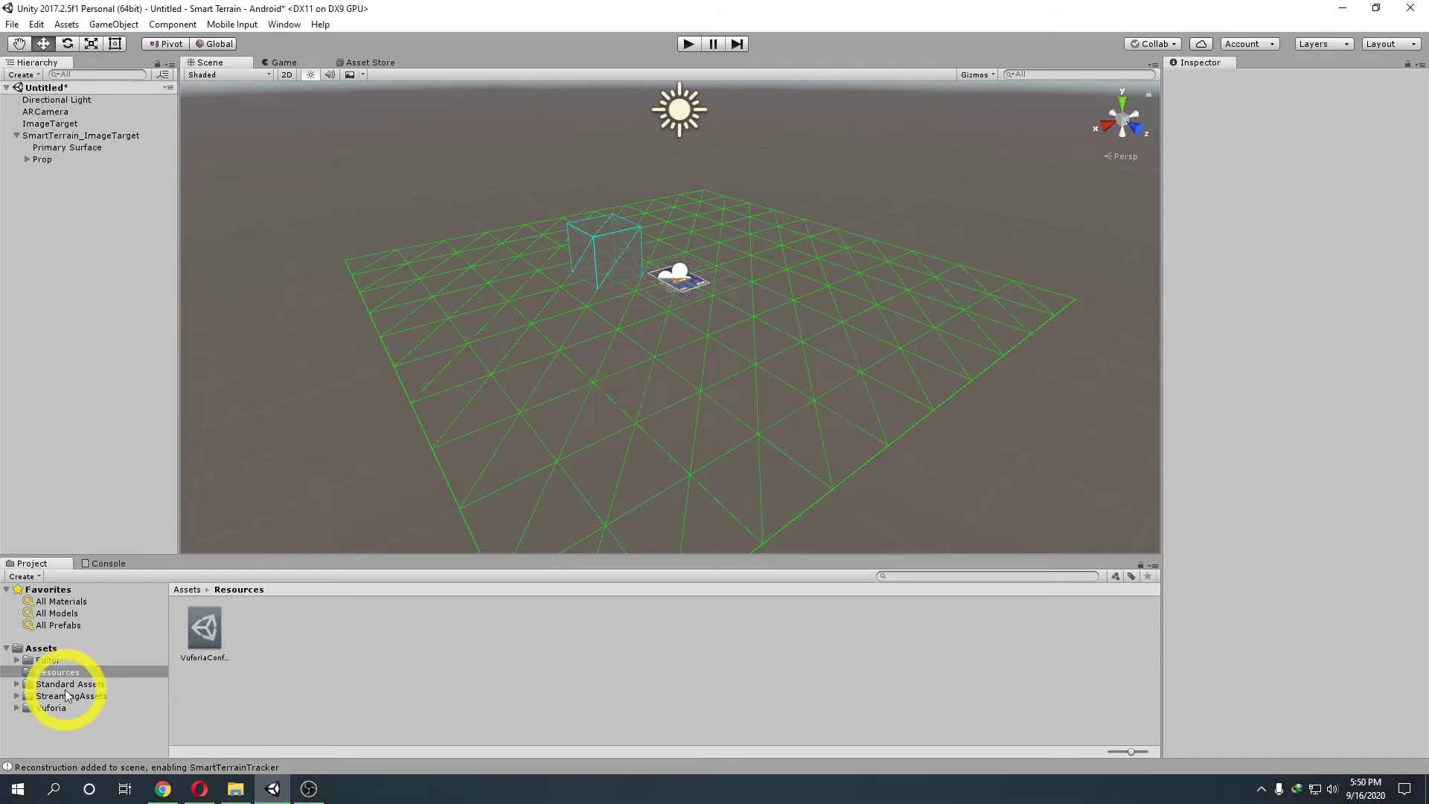
Open the Prefabs folder of ThirdPersonCharacter within the Characters standard assets.
{"action": "left_click", "coordinate": [64, 683]}
{"action": "left_click", "coordinate": [17, 684]}
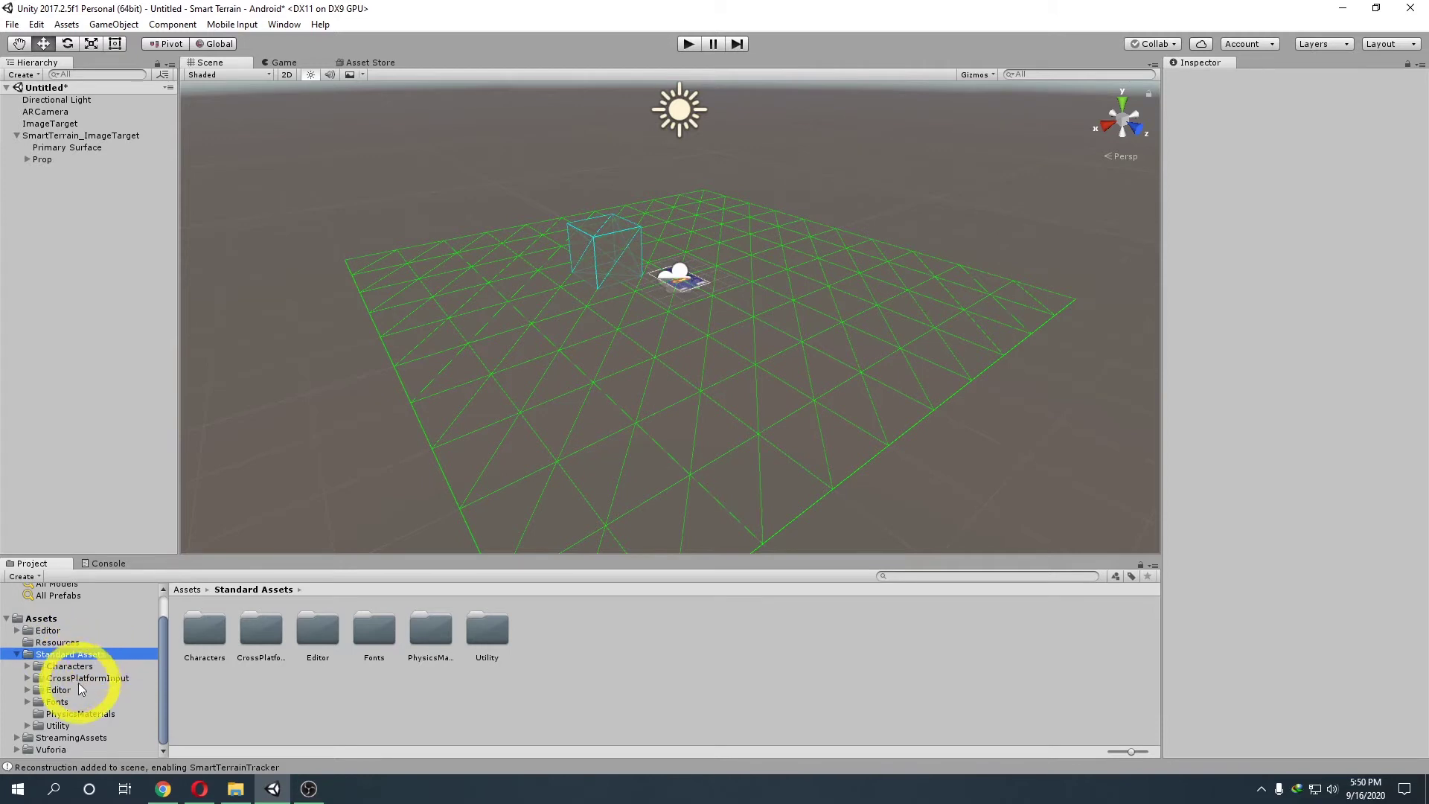
{"action": "left_click", "coordinate": [77, 666]}
{"action": "left_click", "coordinate": [28, 665]}
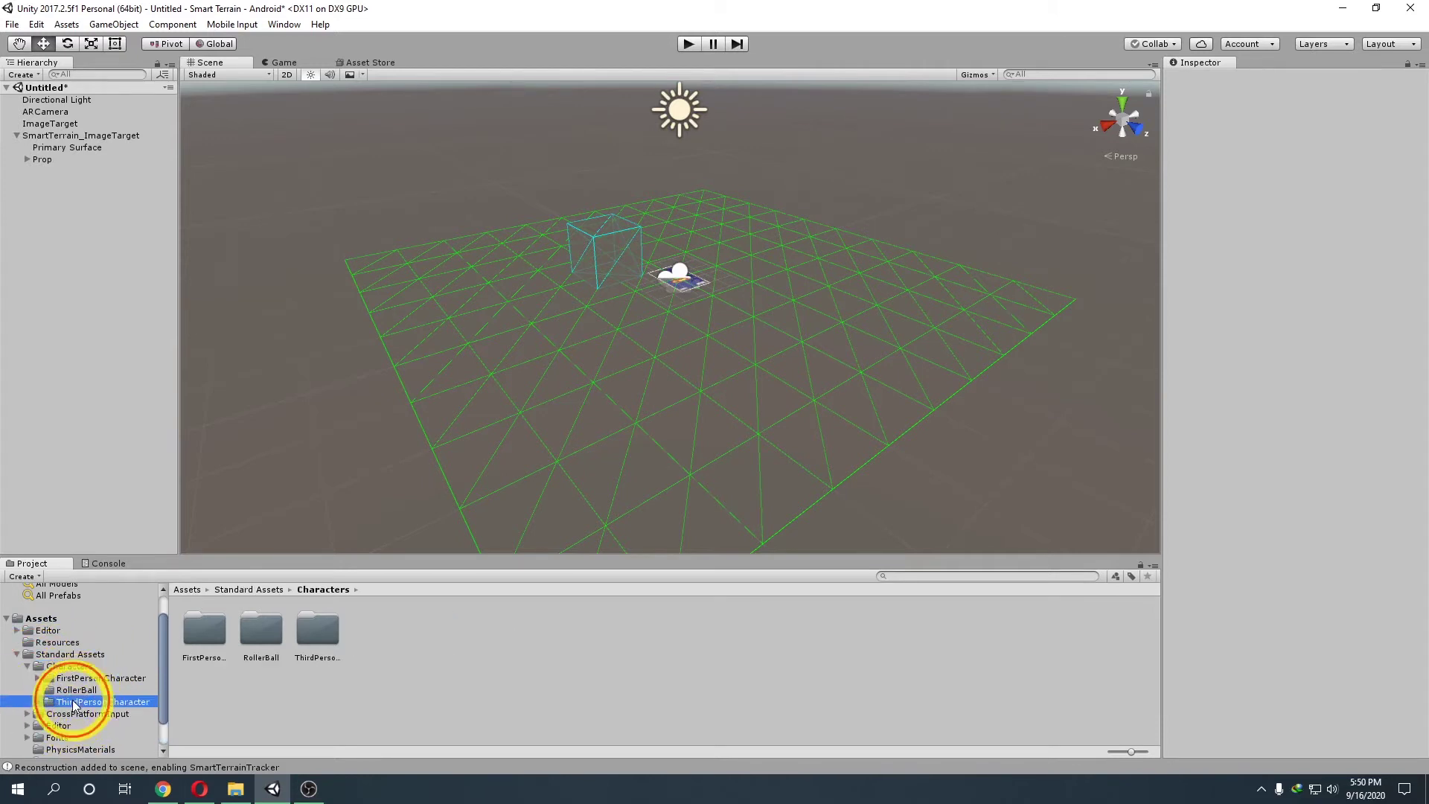
{"action": "left_click", "coordinate": [41, 702]}
{"action": "left_click", "coordinate": [38, 702]}
{"action": "scroll", "coordinate": [86, 738], "scroll_direction": "down", "scroll_amount": 1}
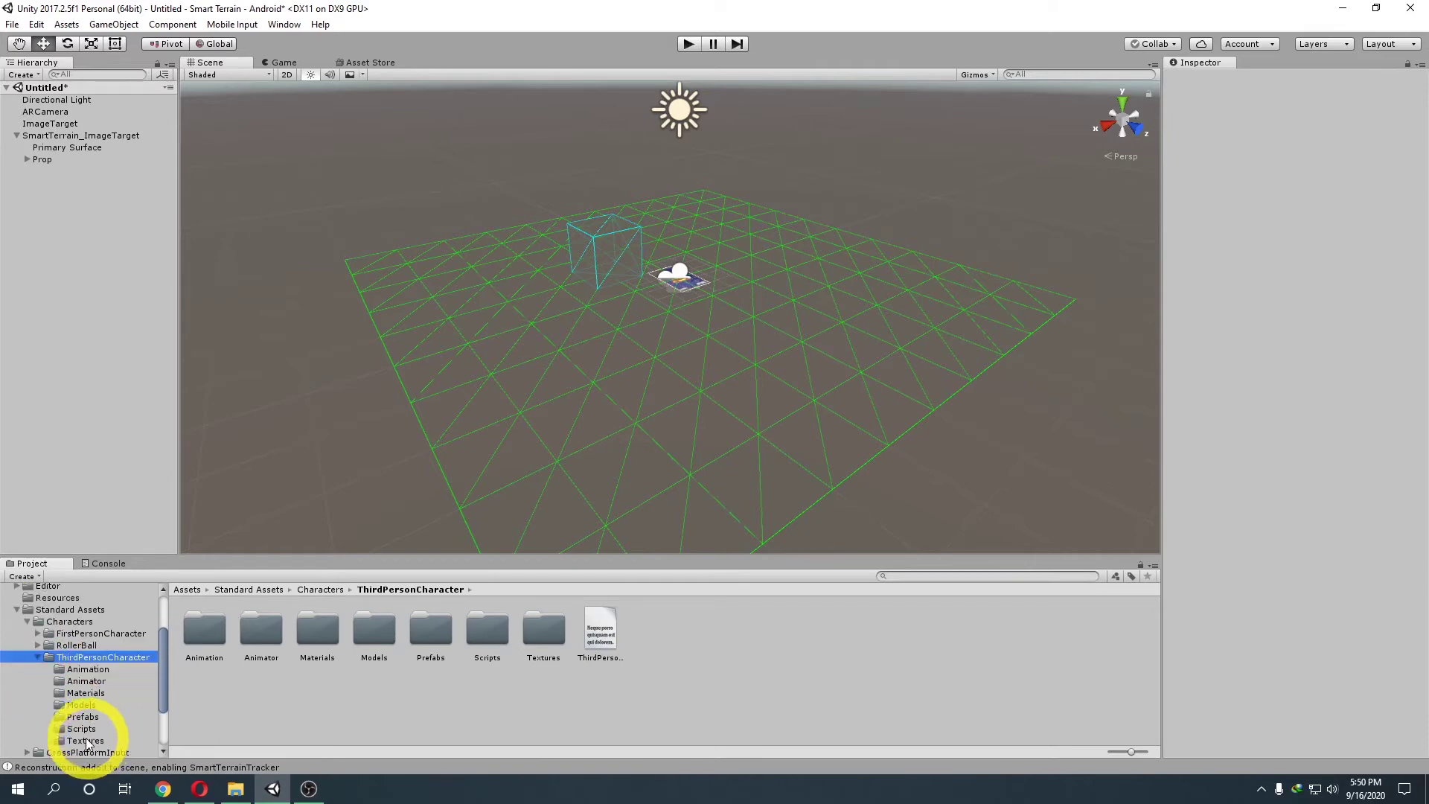
{"action": "left_click", "coordinate": [83, 718]}
Add the ThirdPersonController prefab to the scene as a child of ImageTarget.
{"action": "left_click", "coordinate": [261, 633]}
{"action": "left_click", "coordinate": [70, 147]}
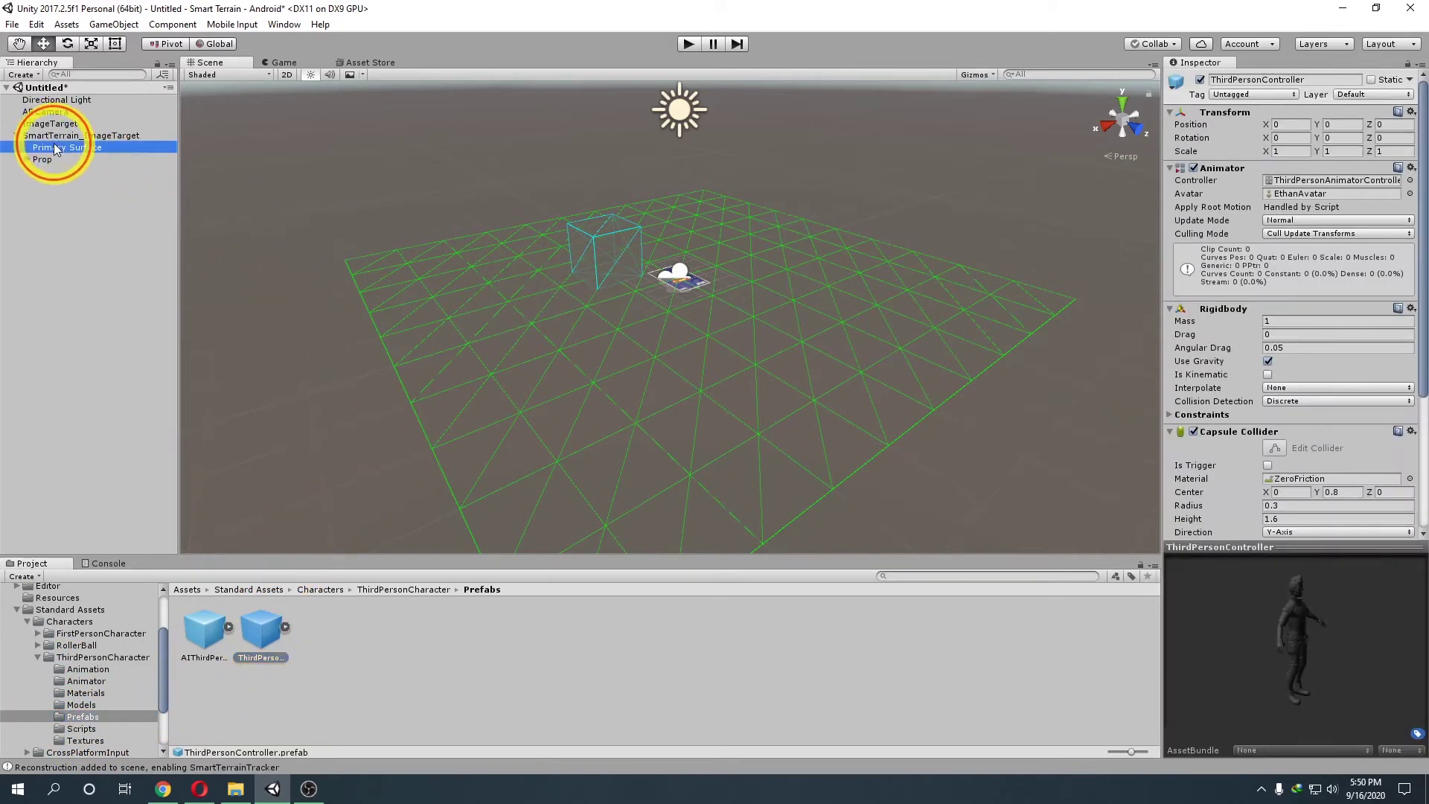
{"action": "left_click_drag", "start_coordinate": [274, 637], "coordinate": [47, 121]}
{"action": "left_click", "coordinate": [262, 634]}
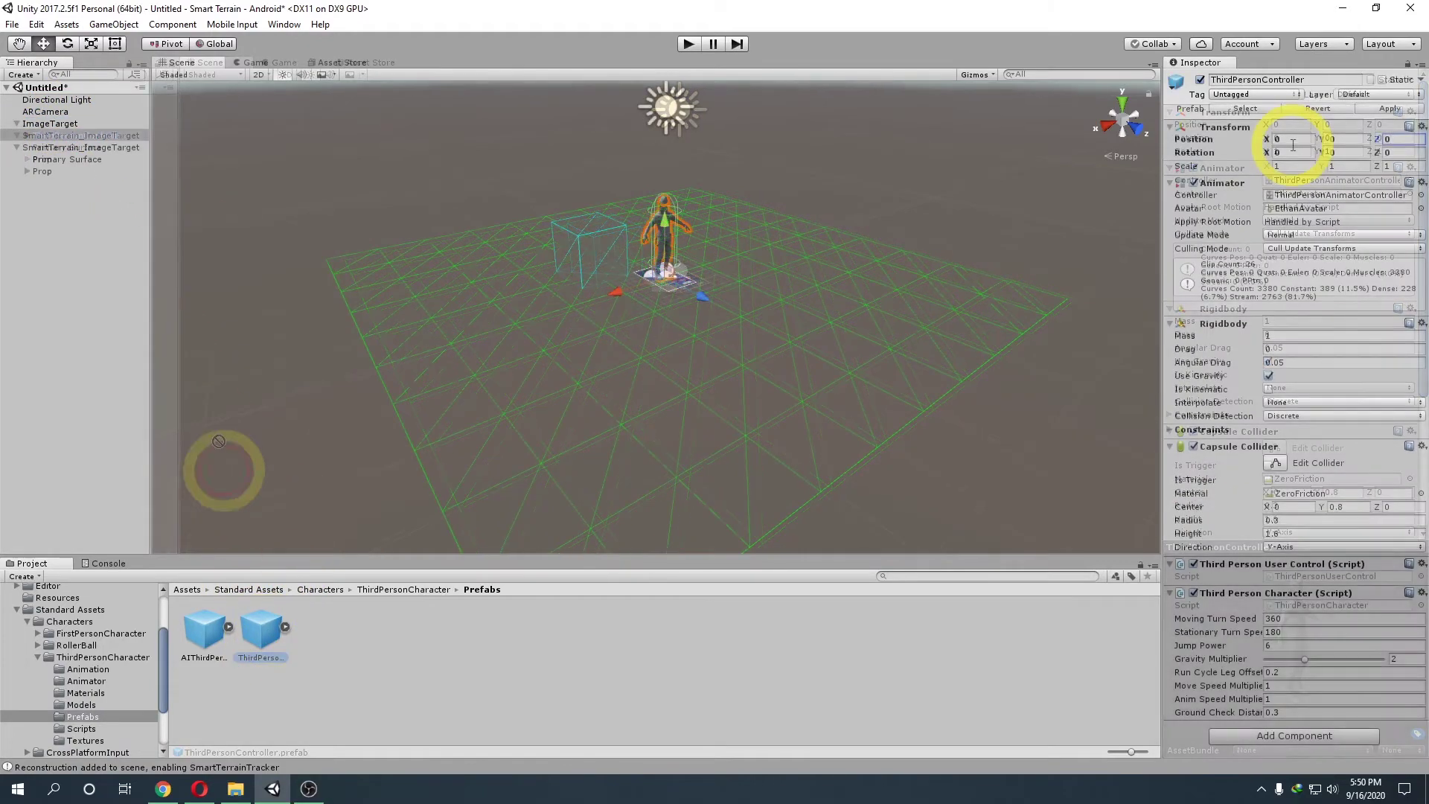
{"action": "left_click_drag", "start_coordinate": [962, 272], "coordinate": [93, 142], "text": "alt"}
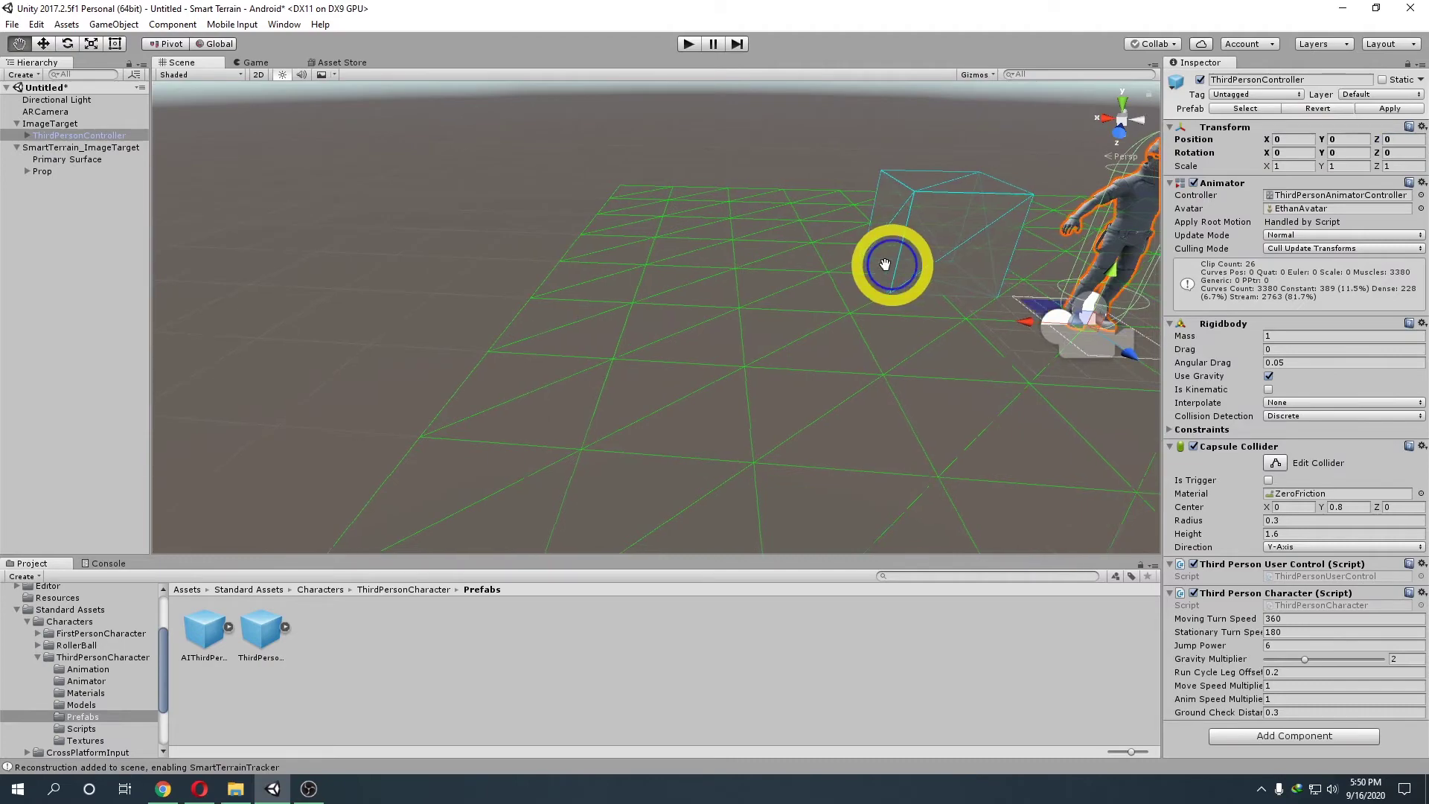
{"action": "scroll", "coordinate": [451, 376], "scroll_direction": "down", "scroll_amount": 5}
{"action": "left_click_drag", "start_coordinate": [625, 387], "coordinate": [580, 390], "text": "alt"}
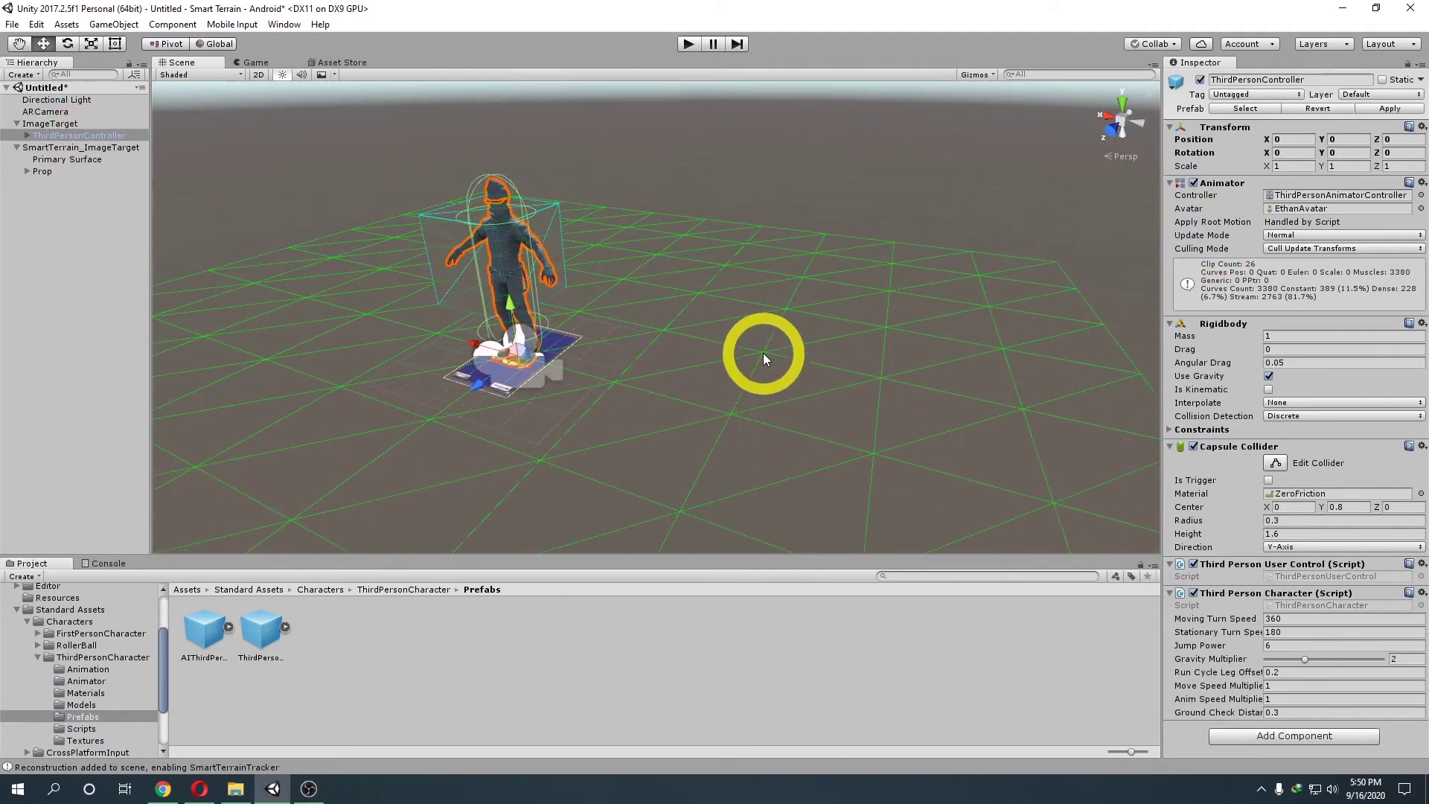
{"action": "key", "text": "f"}
{"action": "scroll", "coordinate": [695, 355], "scroll_direction": "down", "scroll_amount": 4}
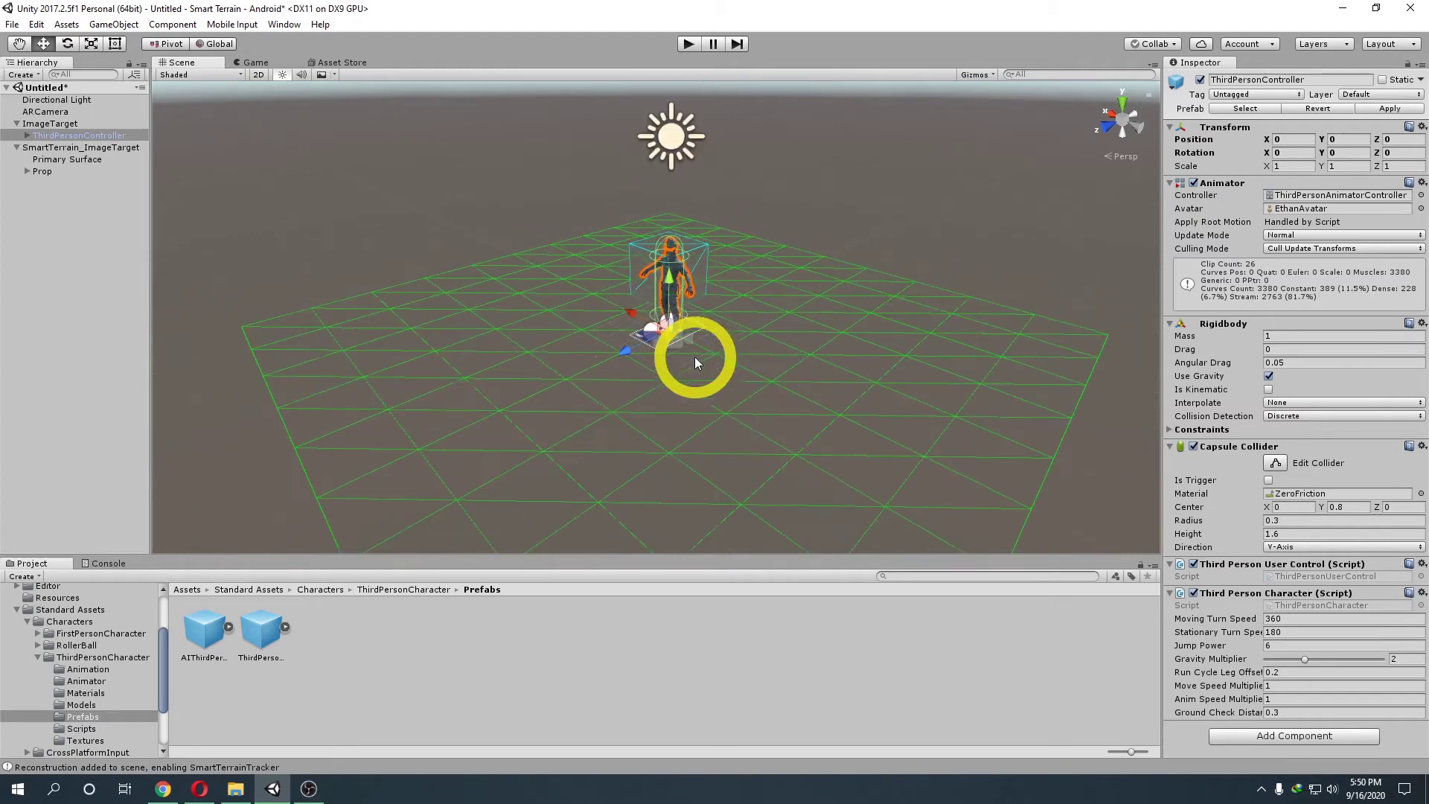
{"action": "left_click_drag", "start_coordinate": [694, 355], "coordinate": [654, 399], "text": "alt"}
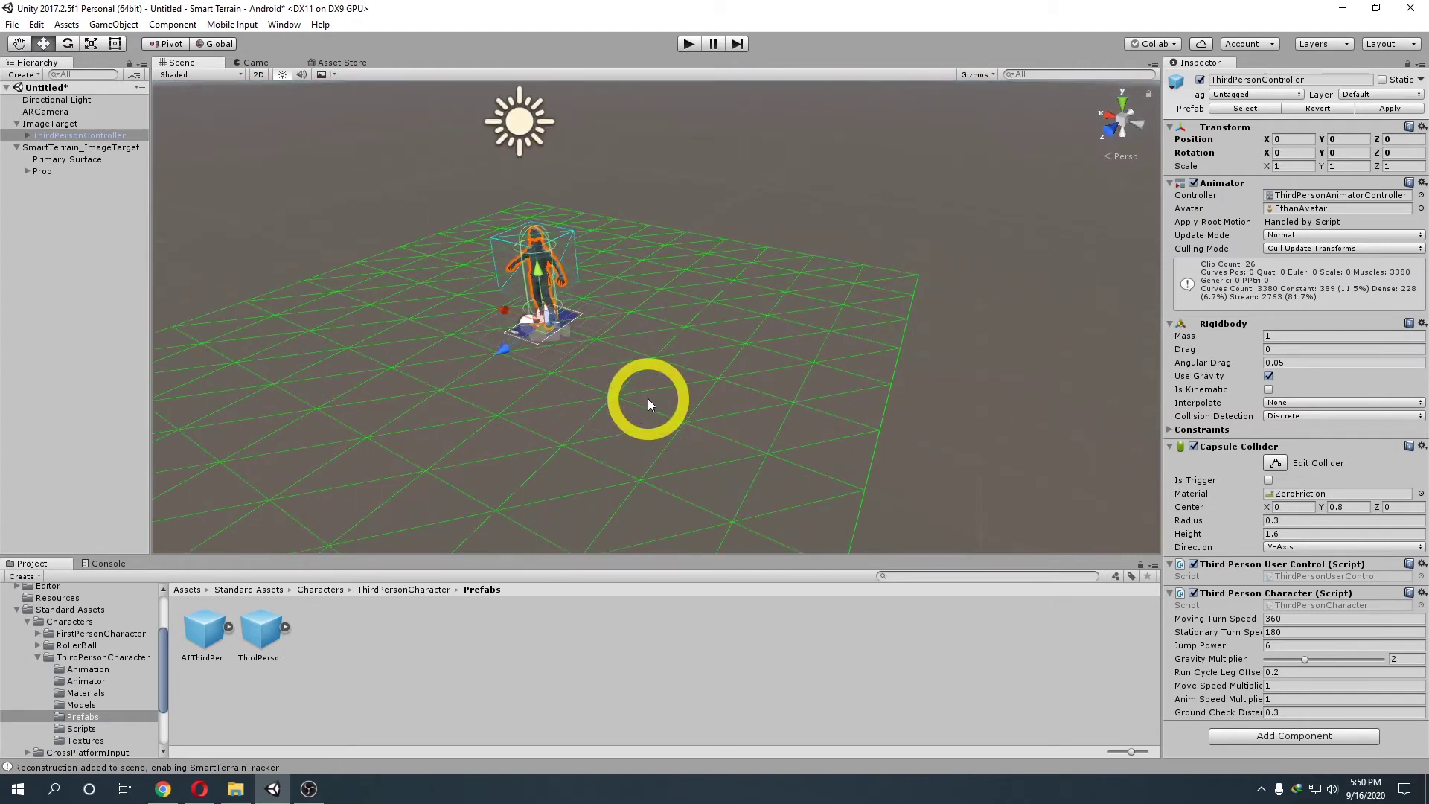
Add the MobileSingleStickControl prefab from the CrossPlatformInput Prefabs folder at the root of the scene.
{"action": "left_click", "coordinate": [39, 658]}
{"action": "left_click", "coordinate": [36, 674]}
{"action": "left_click", "coordinate": [28, 677]}
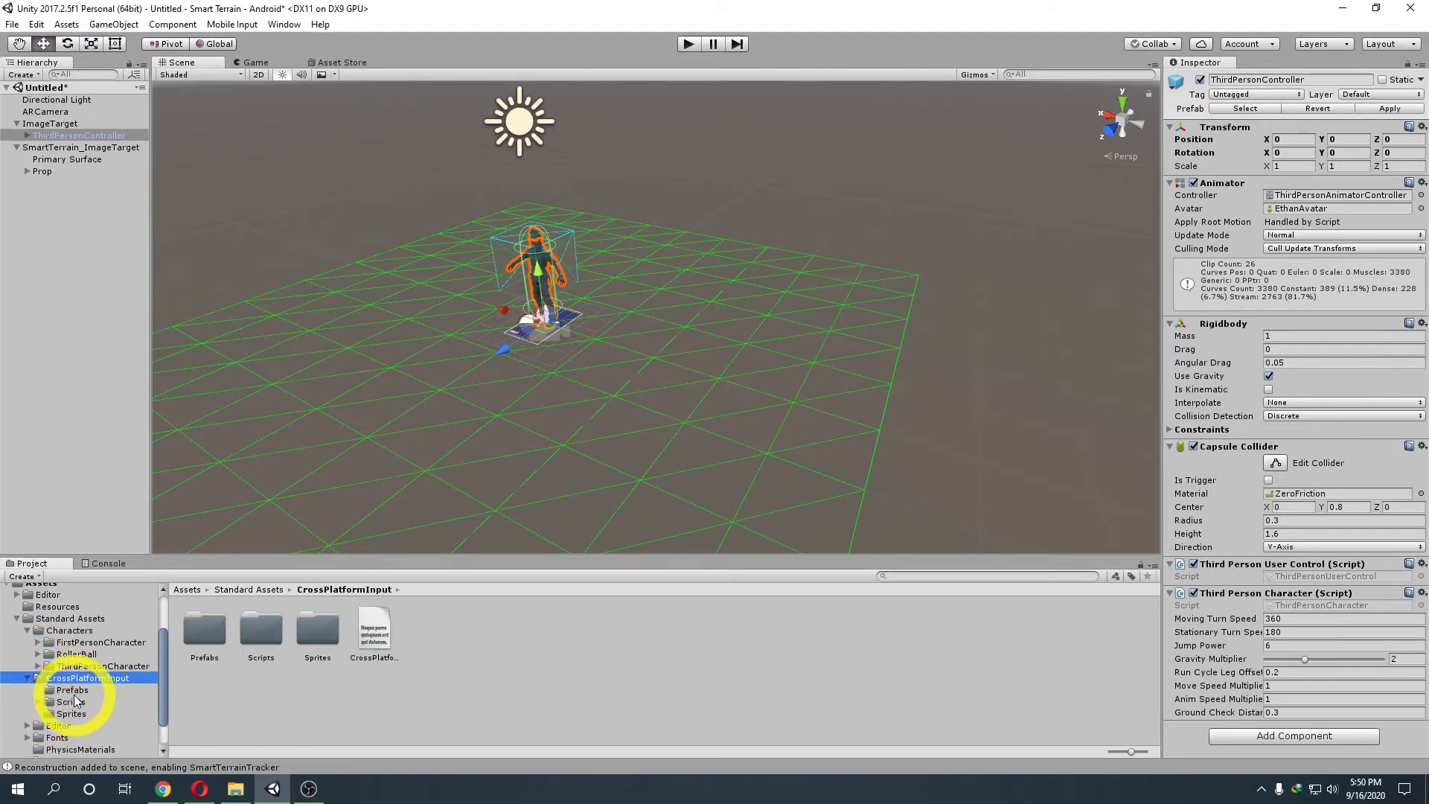
{"action": "left_click", "coordinate": [78, 690]}
{"action": "left_click_drag", "start_coordinate": [374, 631], "coordinate": [55, 326]}
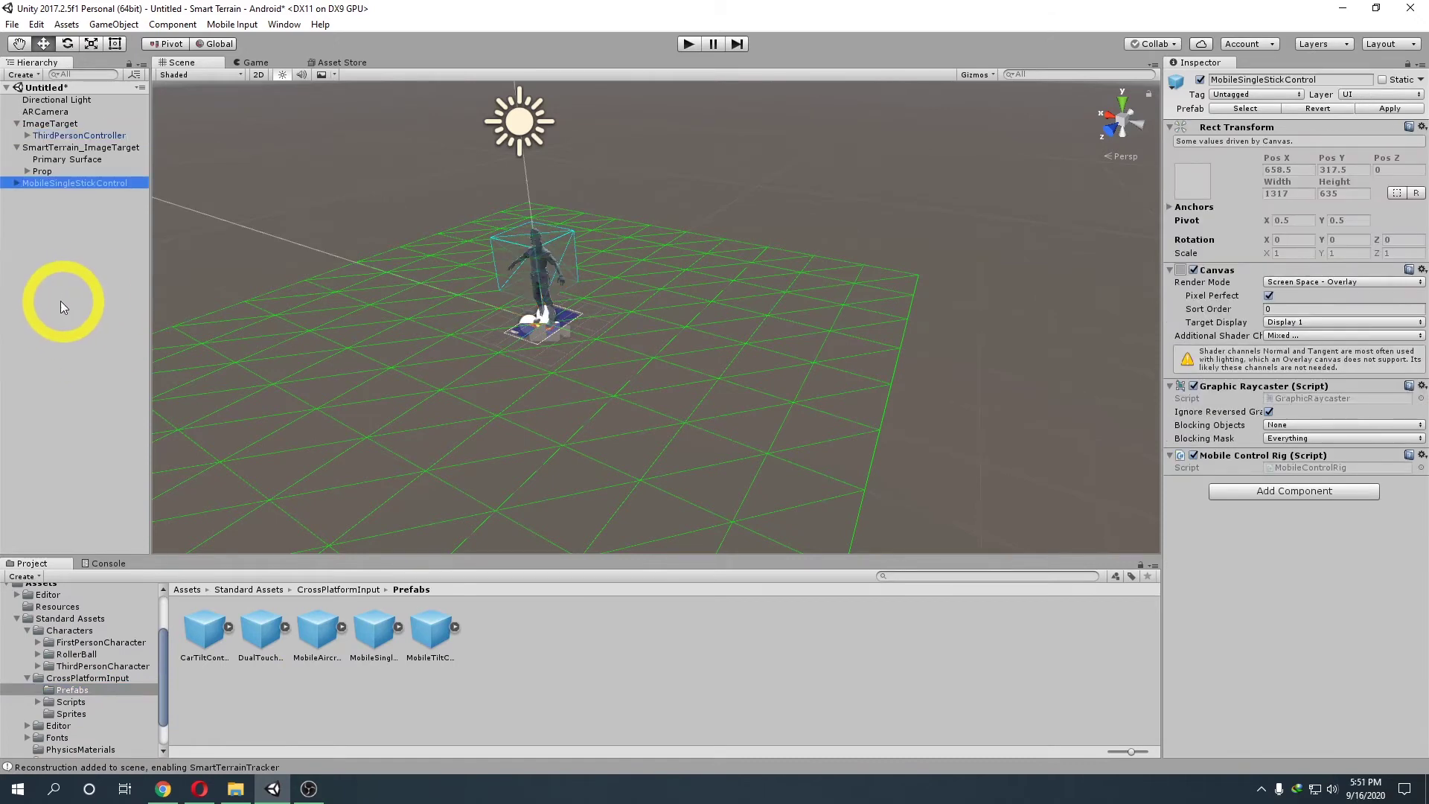
Examine the MobileSingleStickControl canvas in the scene, including its joystick and jump button.
{"action": "scroll", "coordinate": [476, 384], "scroll_direction": "down", "scroll_amount": 3}
{"action": "right_click_drag", "start_coordinate": [488, 390], "coordinate": [586, 394]}
{"action": "middle_click_drag", "start_coordinate": [548, 392], "coordinate": [631, 353]}
{"action": "right_click_drag", "start_coordinate": [631, 356], "coordinate": [462, 296]}
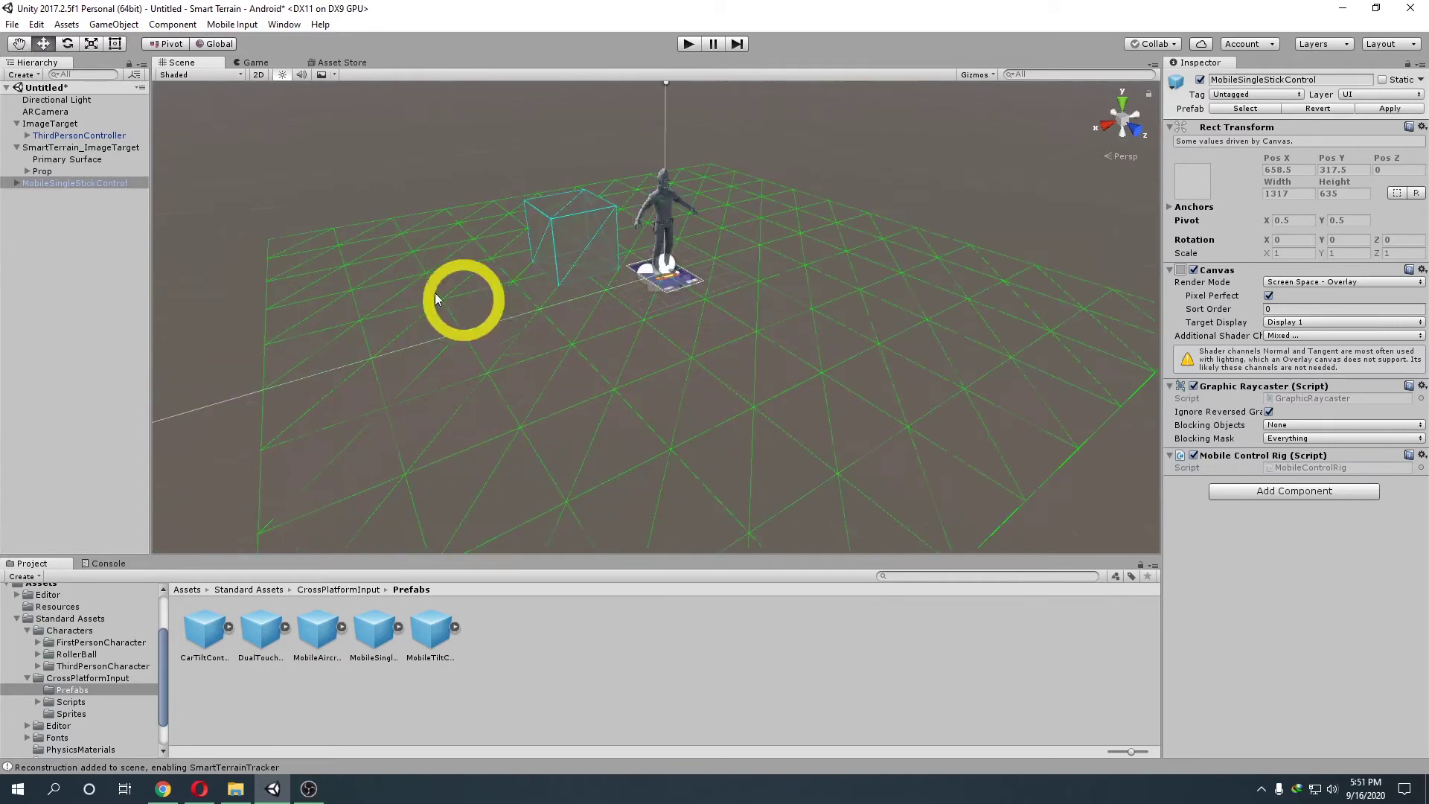
{"action": "double_click", "coordinate": [40, 183]}
{"action": "right_click_drag", "start_coordinate": [554, 350], "coordinate": [706, 366]}
{"action": "middle_click_drag", "start_coordinate": [525, 365], "coordinate": [632, 332]}
{"action": "right_click_drag", "start_coordinate": [413, 360], "coordinate": [530, 347]}
{"action": "middle_click_drag", "start_coordinate": [429, 384], "coordinate": [692, 295]}
{"action": "right_click_drag", "start_coordinate": [424, 383], "coordinate": [530, 365]}
{"action": "middle_click_drag", "start_coordinate": [435, 395], "coordinate": [535, 372]}
{"action": "scroll", "coordinate": [629, 326], "scroll_direction": "up", "scroll_amount": 5}
{"action": "right_click_drag", "start_coordinate": [495, 381], "coordinate": [585, 366]}
{"action": "middle_click_drag", "start_coordinate": [505, 408], "coordinate": [541, 355]}
{"action": "right_click_drag", "start_coordinate": [482, 394], "coordinate": [529, 335]}
{"action": "middle_click_drag", "start_coordinate": [477, 365], "coordinate": [549, 342]}
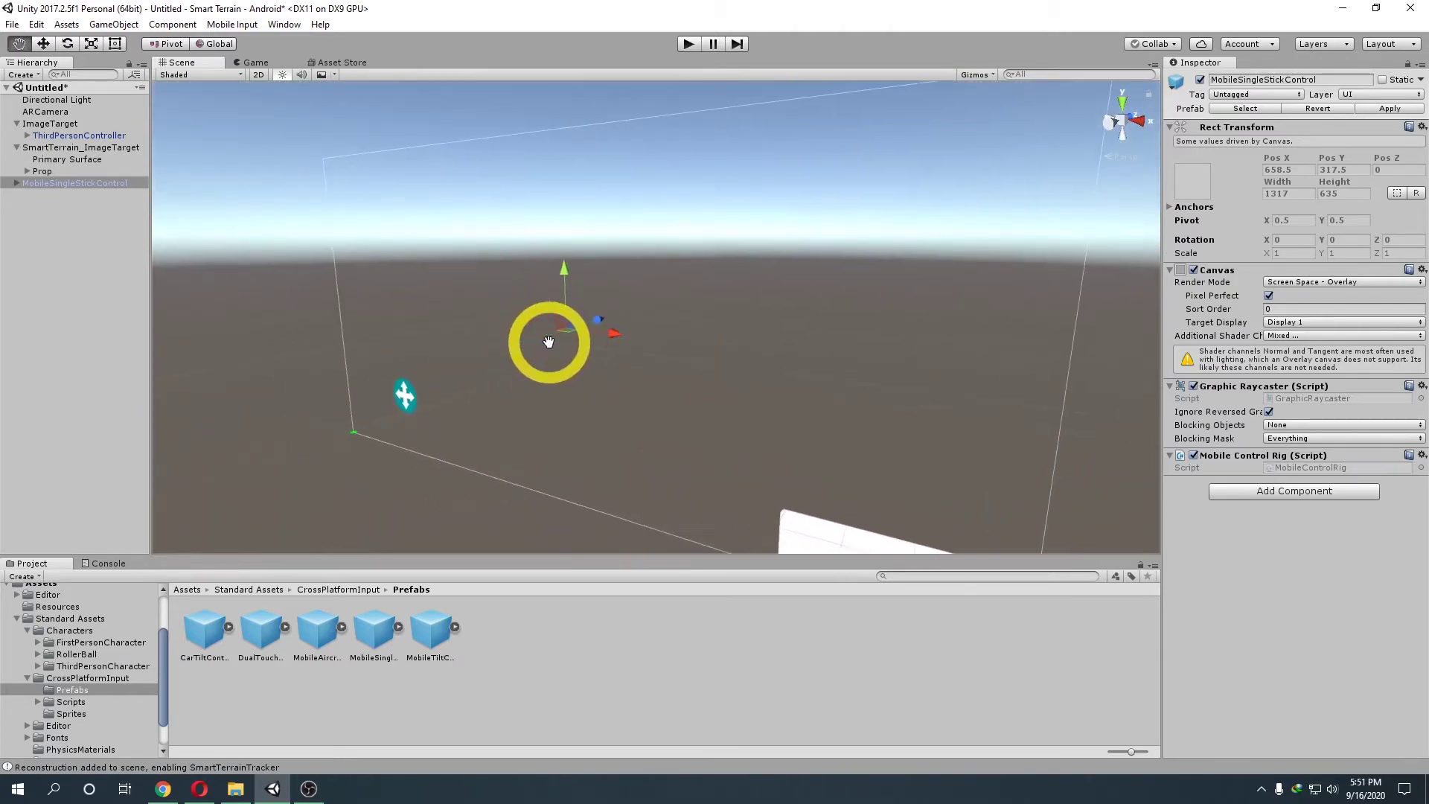
{"action": "right_click_drag", "start_coordinate": [452, 393], "coordinate": [539, 361]}
{"action": "middle_click_drag", "start_coordinate": [439, 447], "coordinate": [577, 389]}
{"action": "scroll", "coordinate": [569, 394], "scroll_direction": "down", "scroll_amount": 2}
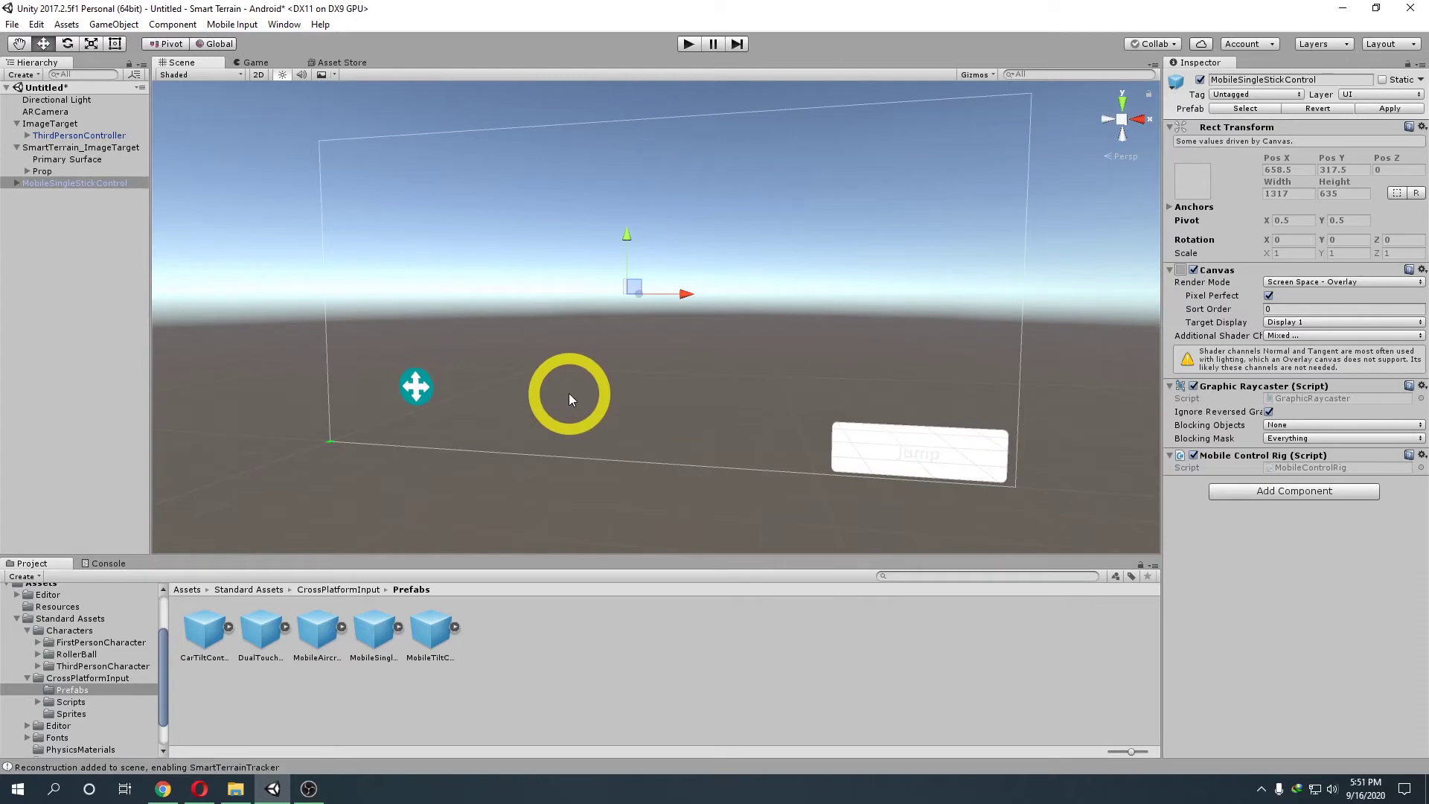
Set the color of the JumpButton's Text label to black.
{"action": "left_click", "coordinate": [904, 459]}
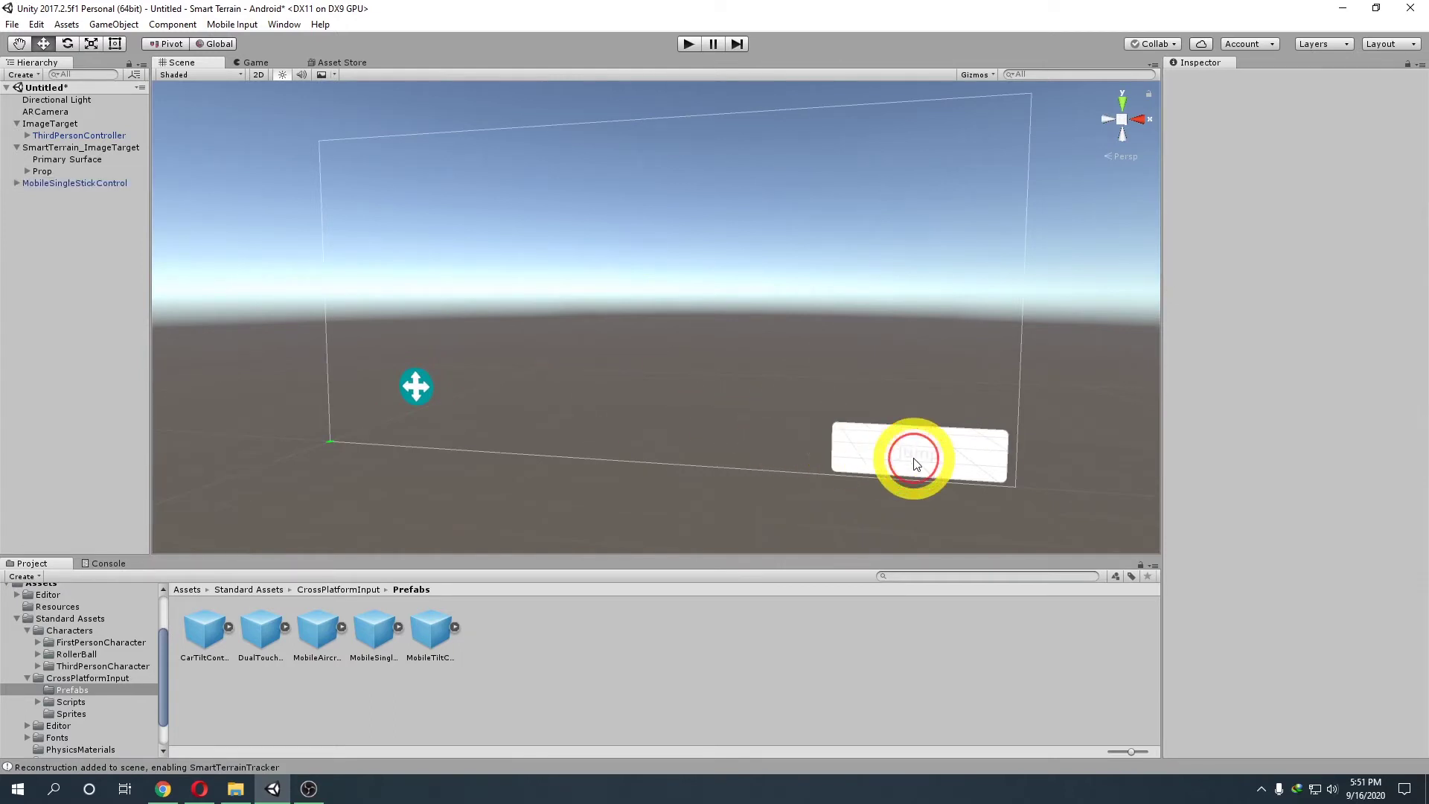
{"action": "left_click", "coordinate": [16, 183]}
{"action": "left_click", "coordinate": [57, 196]}
{"action": "left_click", "coordinate": [31, 196]}
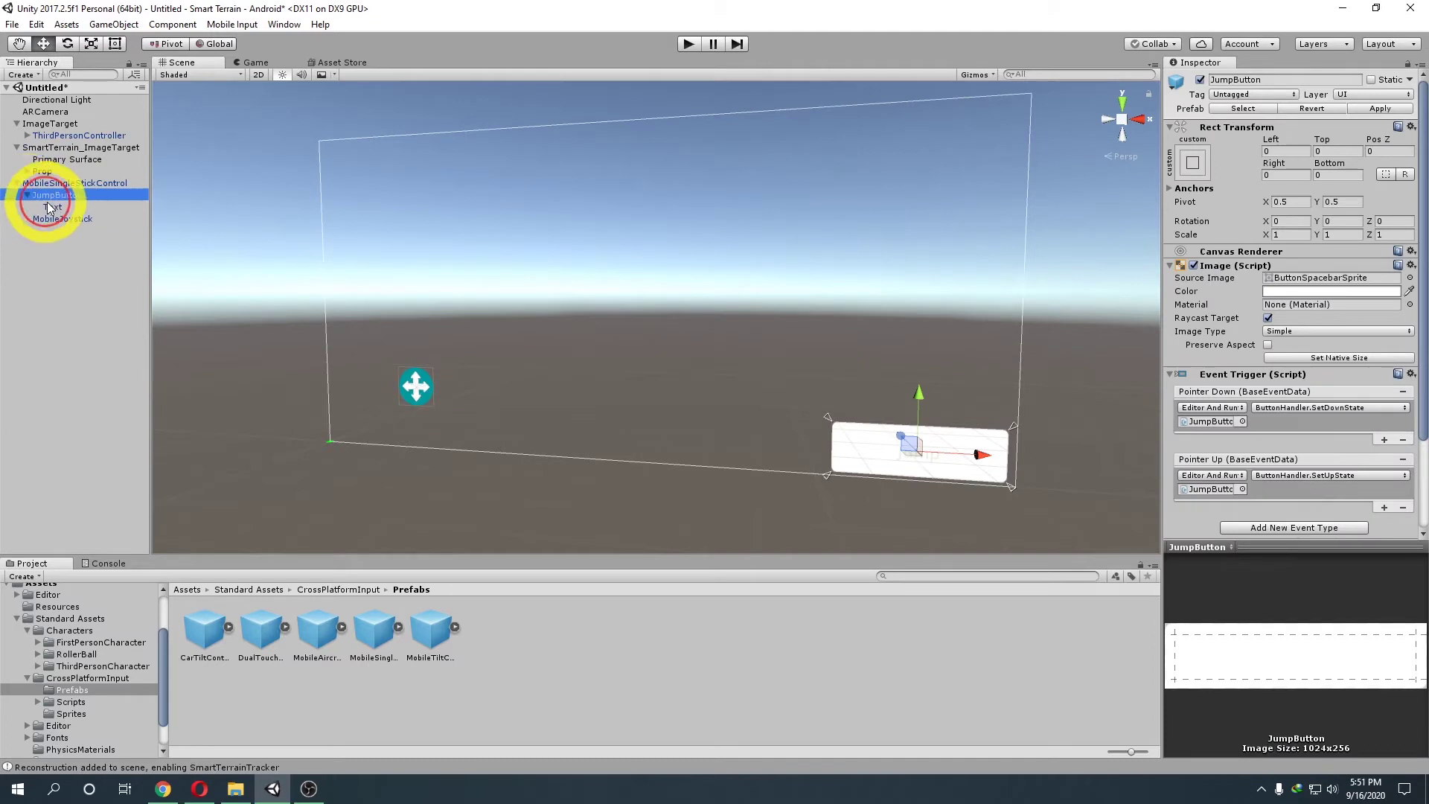
{"action": "left_click", "coordinate": [52, 207]}
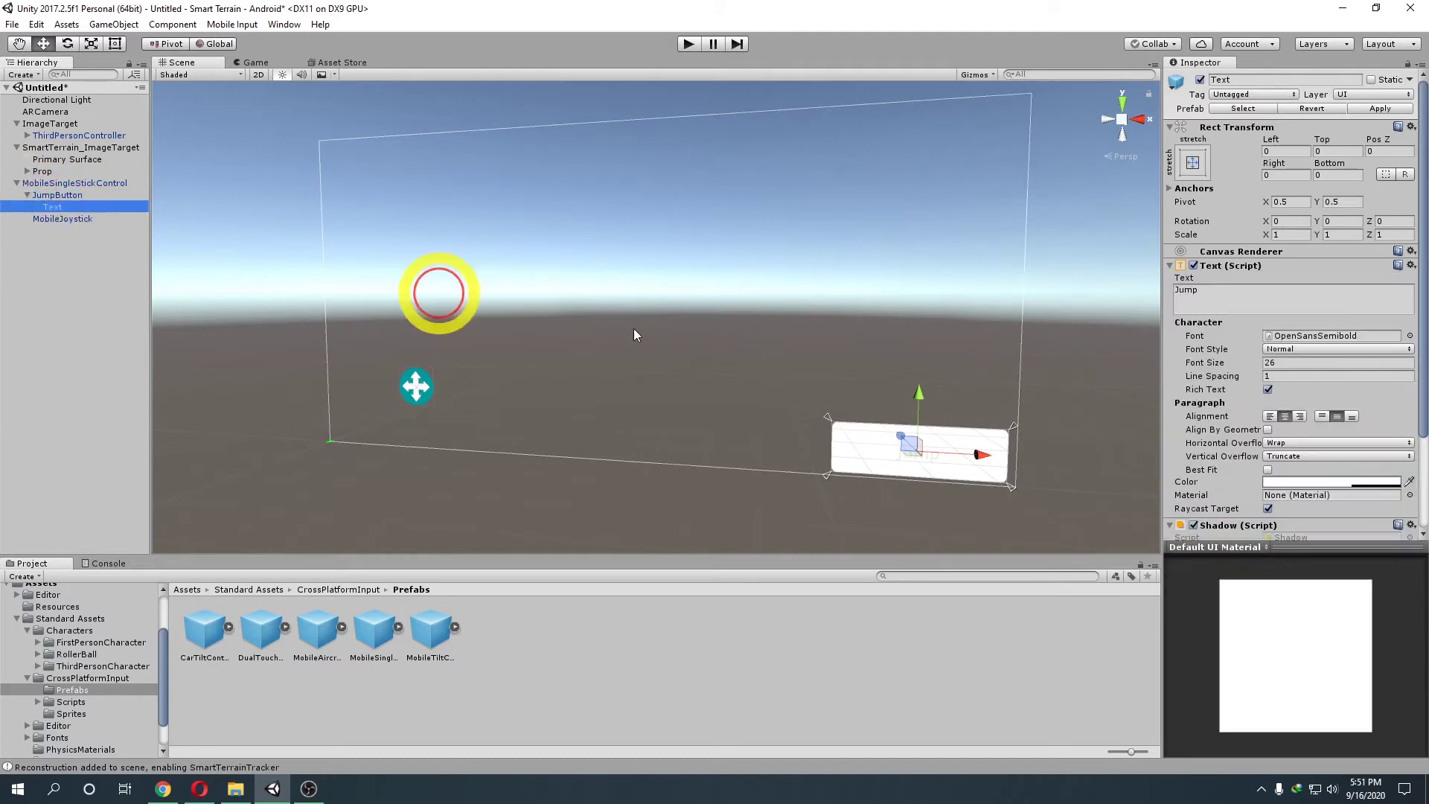
{"action": "left_click", "coordinate": [1295, 482]}
{"action": "left_click_drag", "start_coordinate": [1311, 280], "coordinate": [1381, 308]}
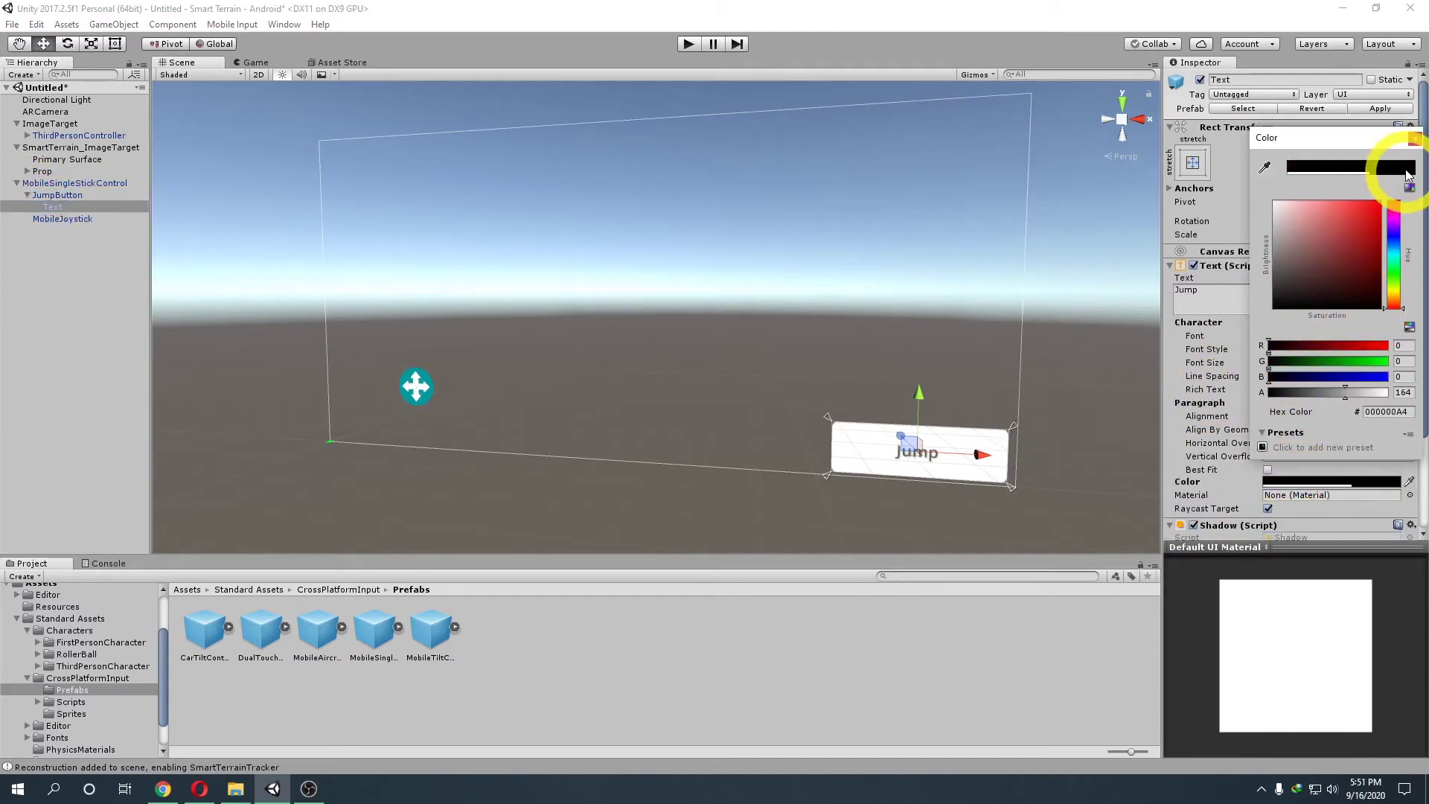
{"action": "left_click", "coordinate": [1414, 138]}
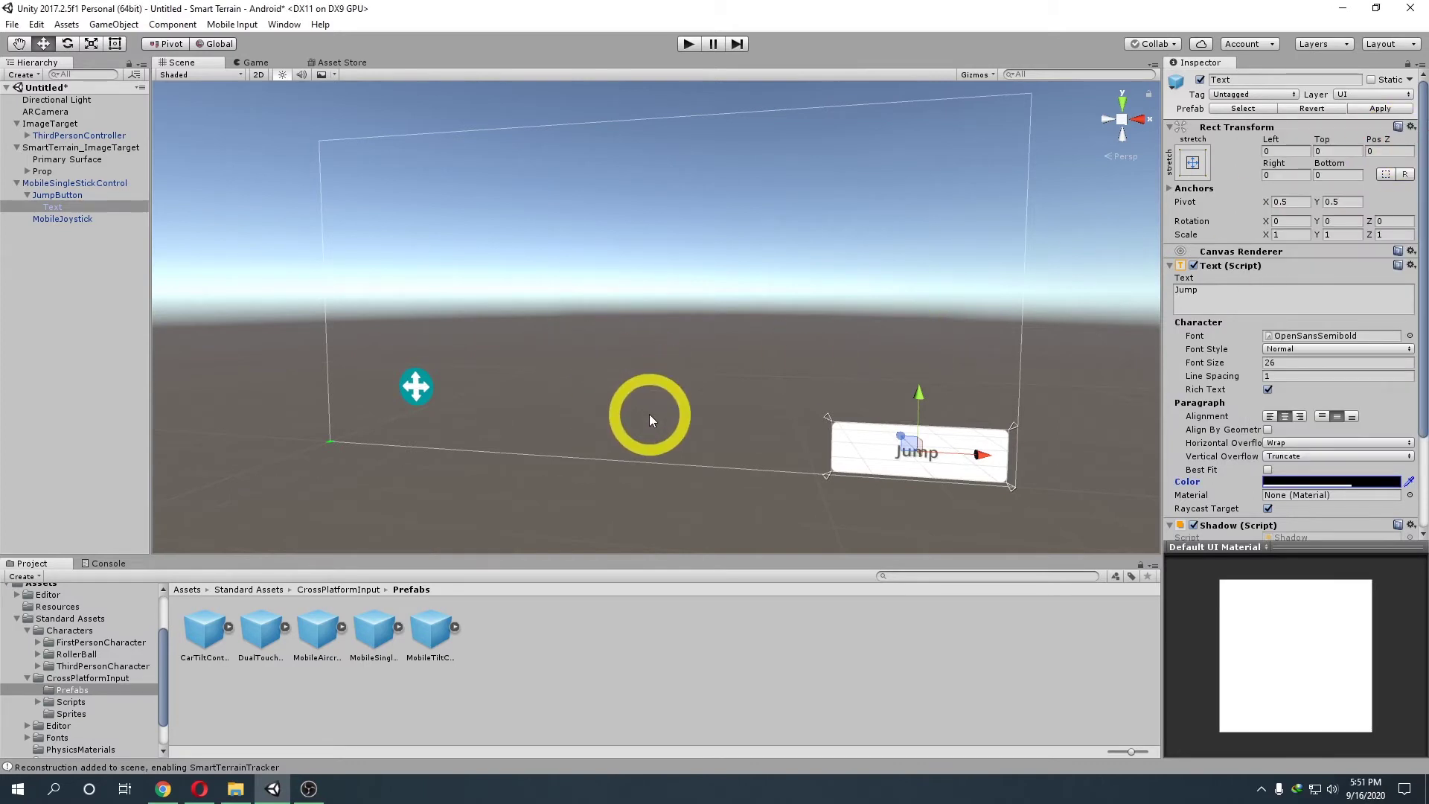
Frame the ImageTarget in the scene and select its ThirdPersonController child.
{"action": "middle_click_drag", "start_coordinate": [323, 354], "coordinate": [136, 141]}
{"action": "double_click", "coordinate": [82, 123]}
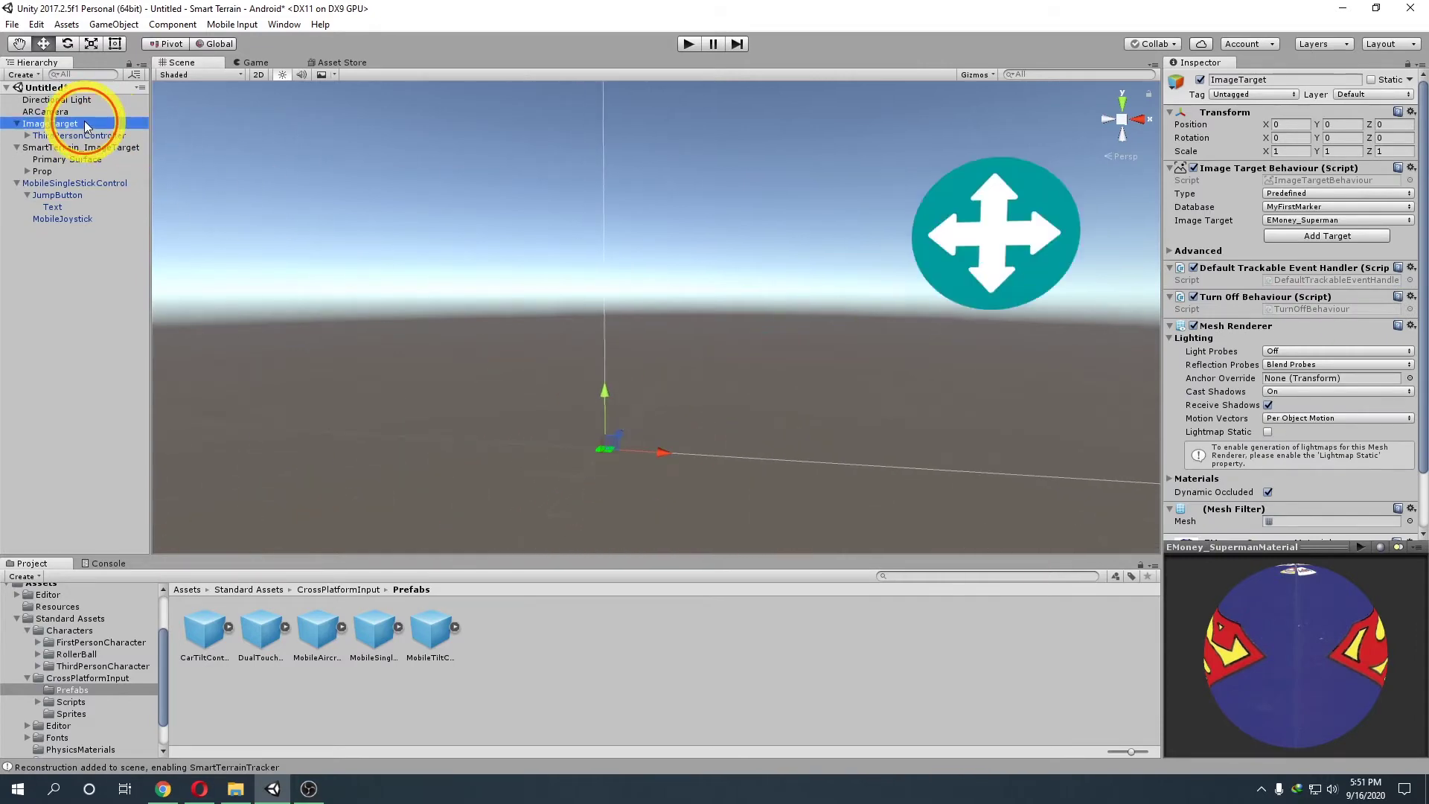
{"action": "middle_click_drag", "start_coordinate": [685, 345], "coordinate": [521, 434]}
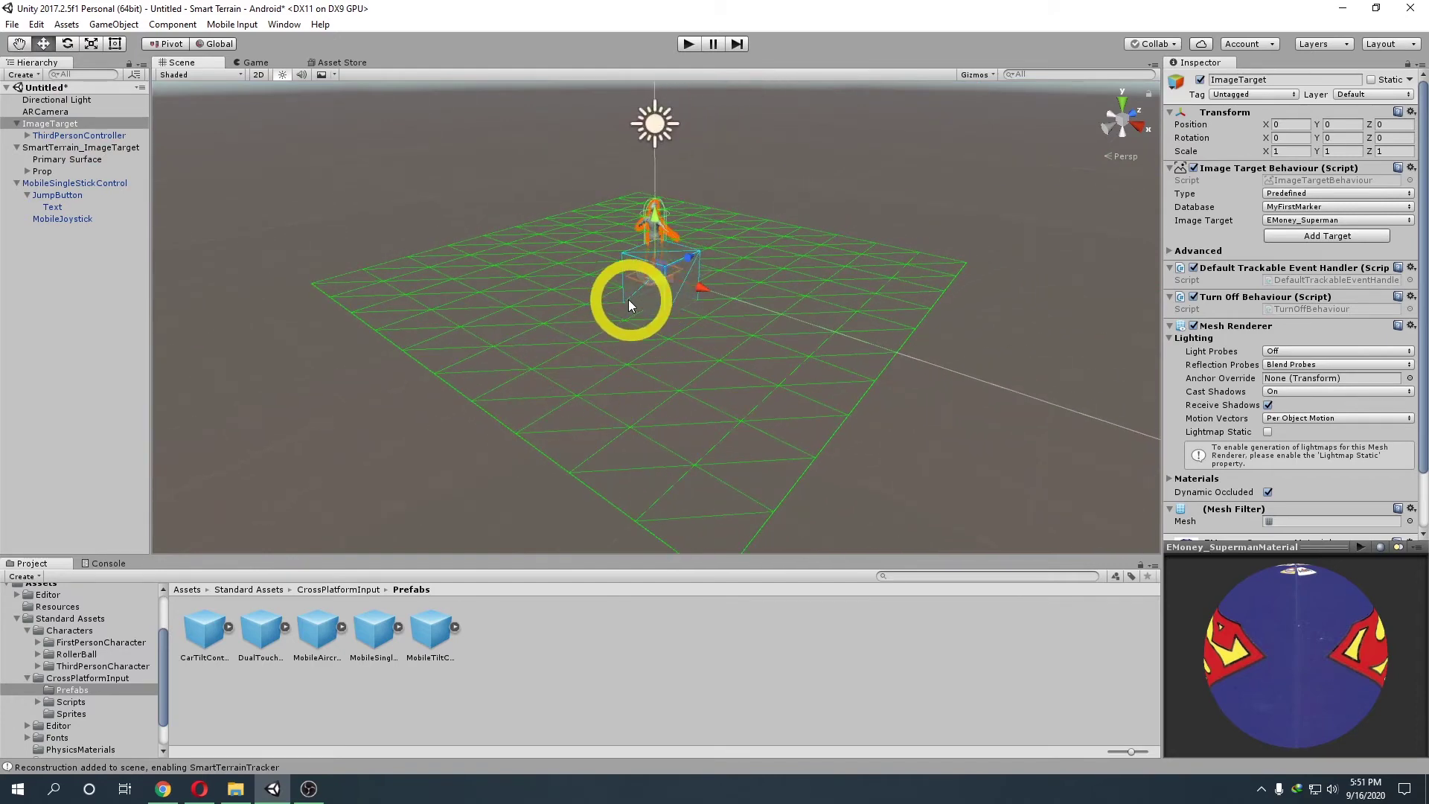
{"action": "left_click", "coordinate": [112, 136]}
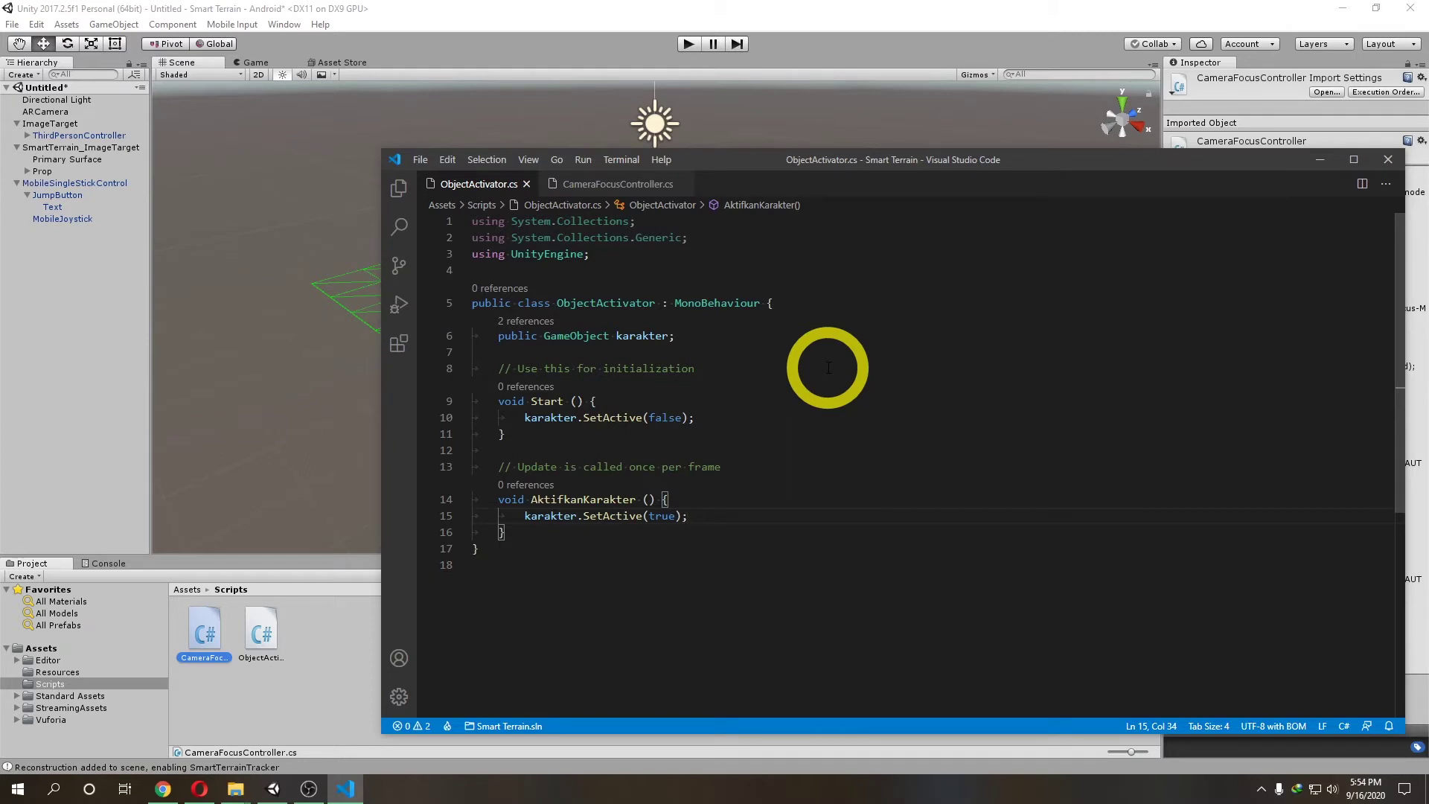
Review the karakter GameObject field and the SetActive calls in Start and AktifkanKarakter of ObjectActivator.cs in Visual Studio Code.
{"action": "left_click", "coordinate": [580, 417]}
{"action": "left_click", "coordinate": [629, 335]}
{"action": "double_click", "coordinate": [584, 337]}
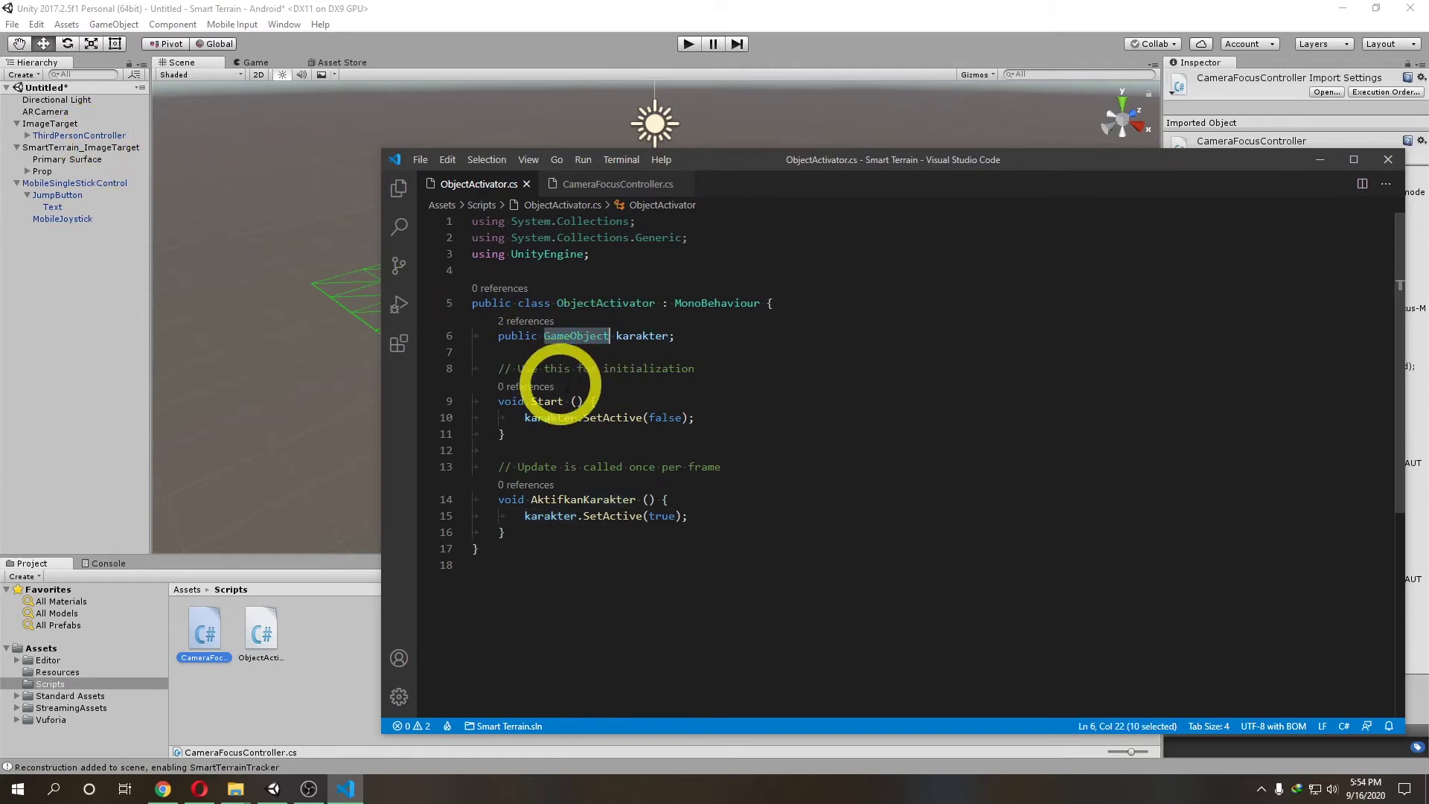
{"action": "double_click", "coordinate": [618, 417]}
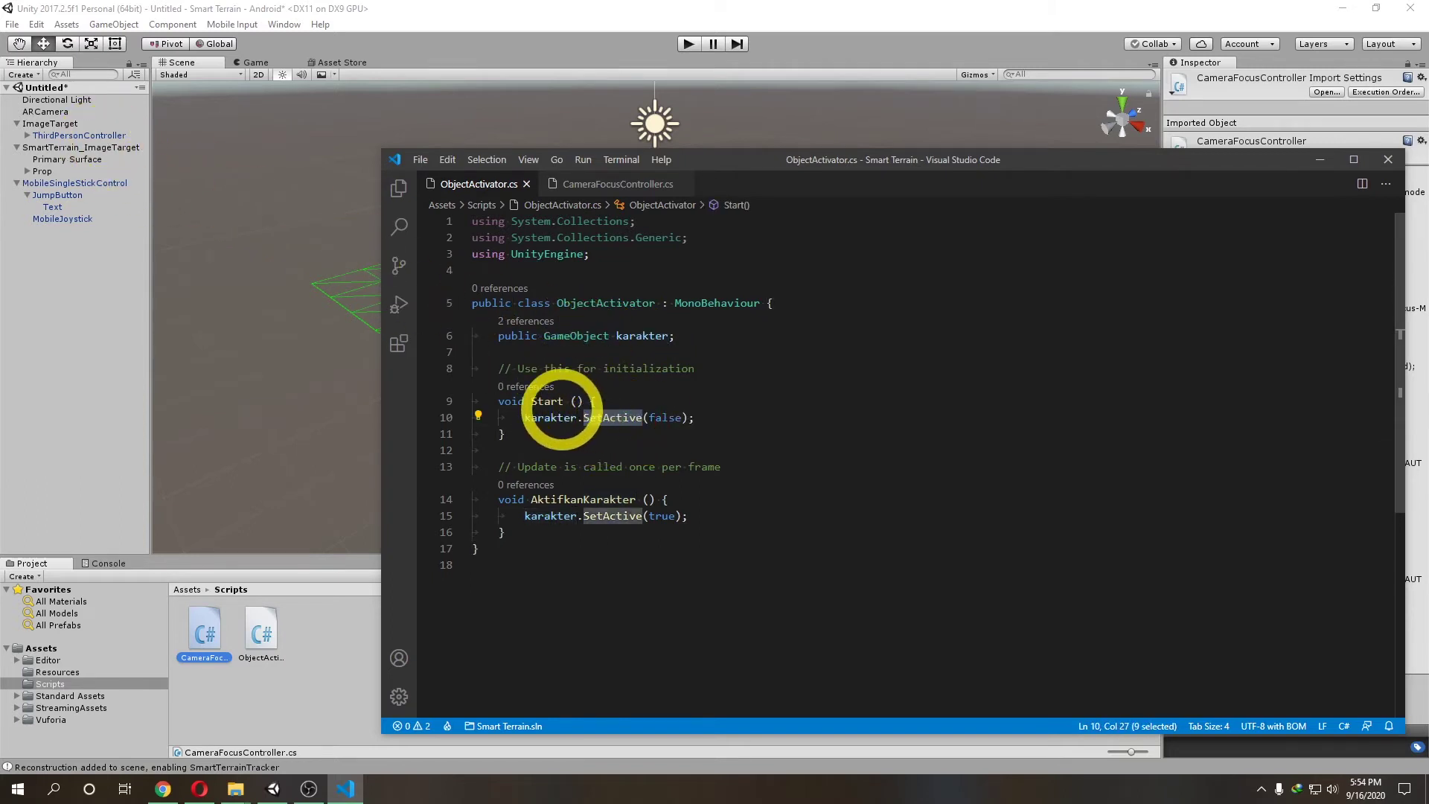
{"action": "double_click", "coordinate": [665, 418]}
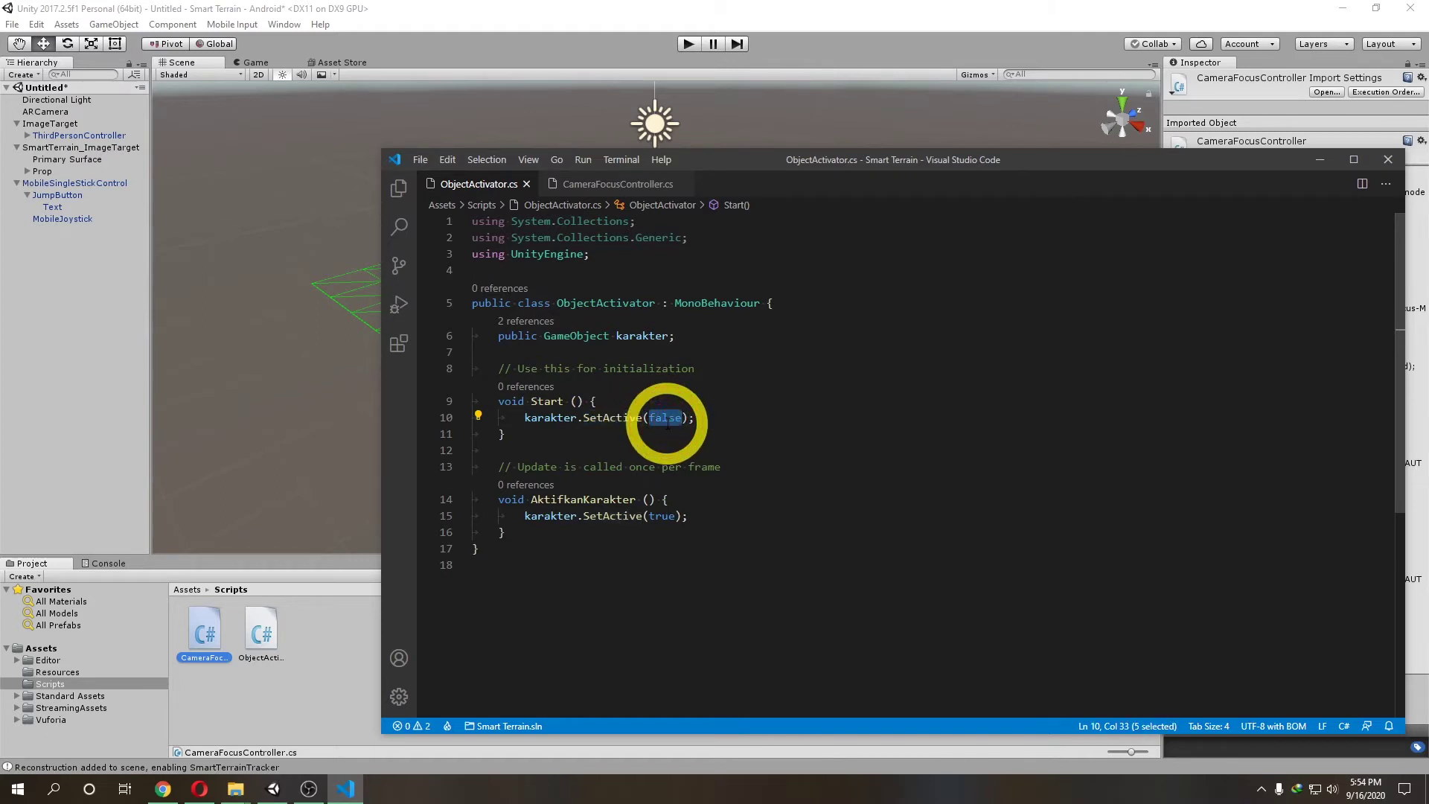
{"action": "double_click", "coordinate": [570, 499]}
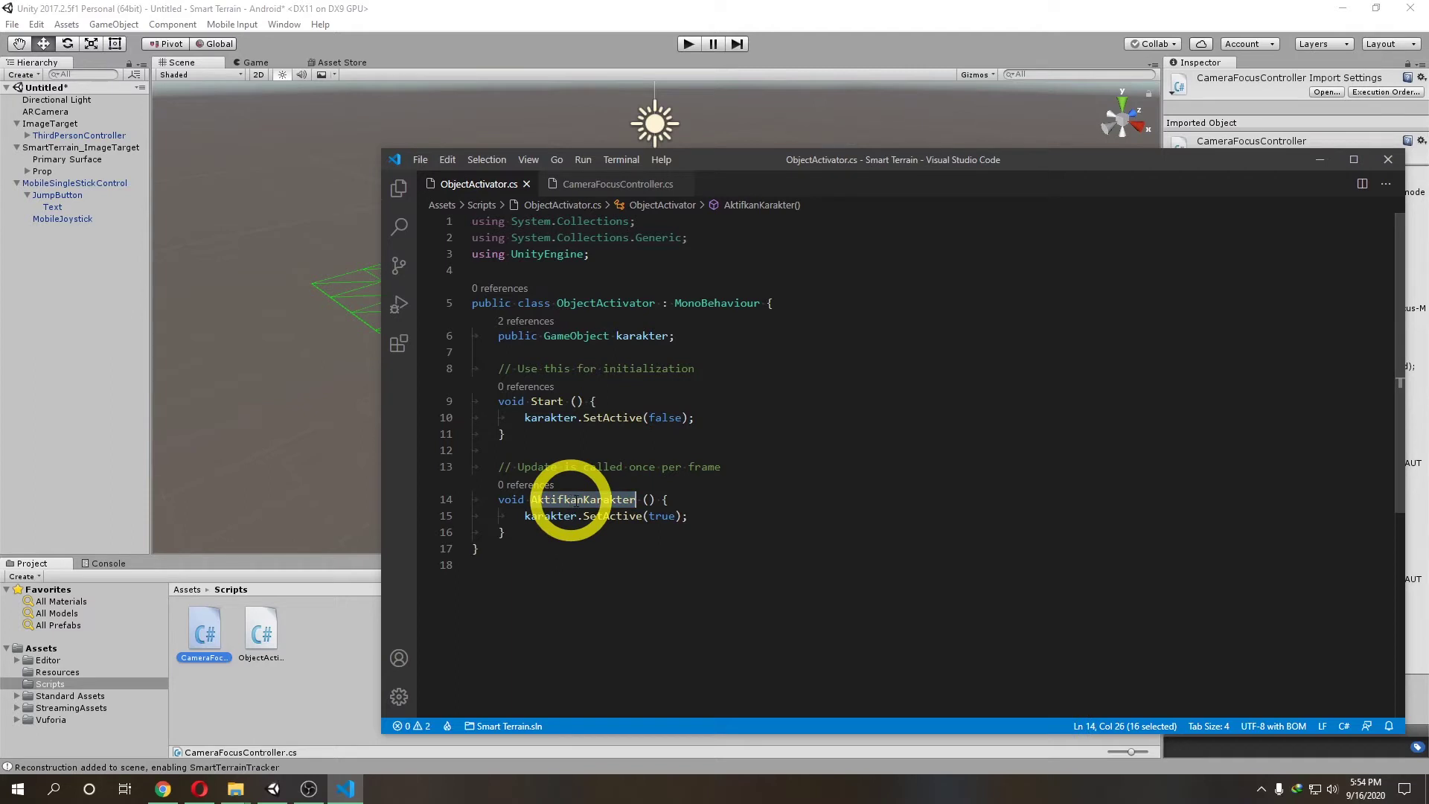
{"action": "double_click", "coordinate": [599, 516]}
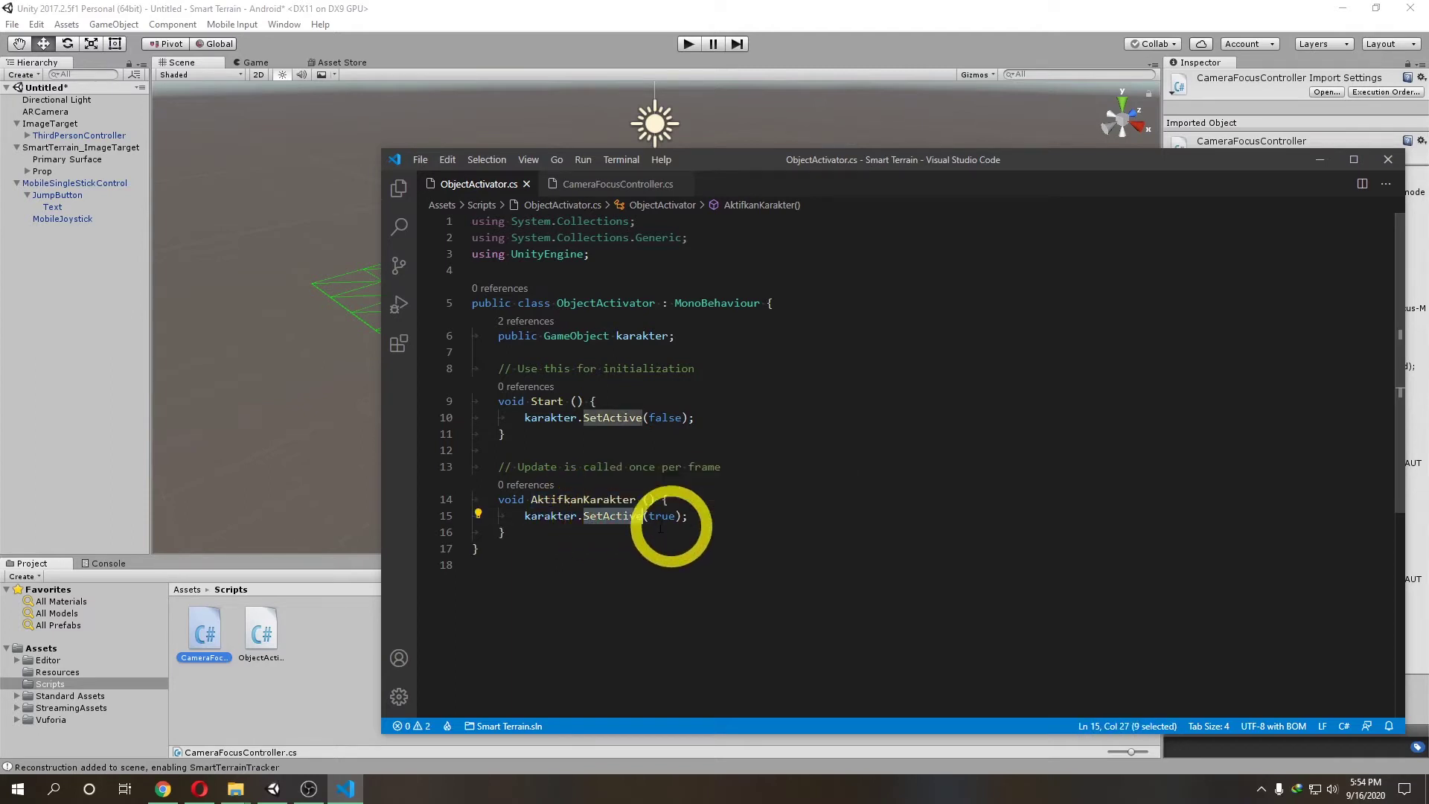
Make the AktifkanKarakter method public in ObjectActivator.cs and save the script.
{"action": "left_click", "coordinate": [498, 500]}
{"action": "type", "text": "public"}
{"action": "left_click", "coordinate": [558, 547]}
{"action": "key", "text": "ctrl+s"}
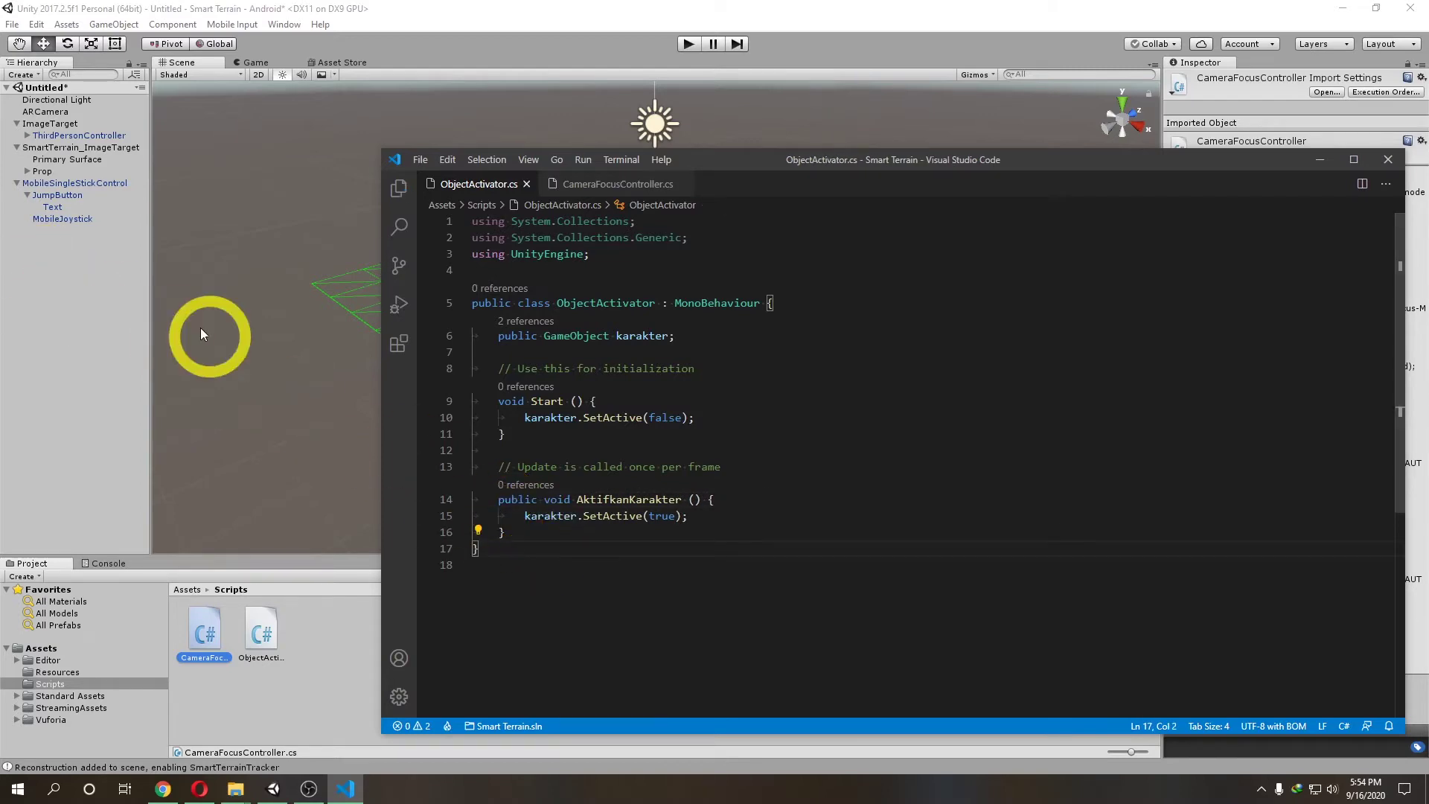
Back in Unity, duplicate JumpButton as ActivateButton and move the copy to the canvas's upper-right corner, at a Top offset of about -524.
{"action": "left_click", "coordinate": [101, 186]}
{"action": "double_click", "coordinate": [104, 184]}
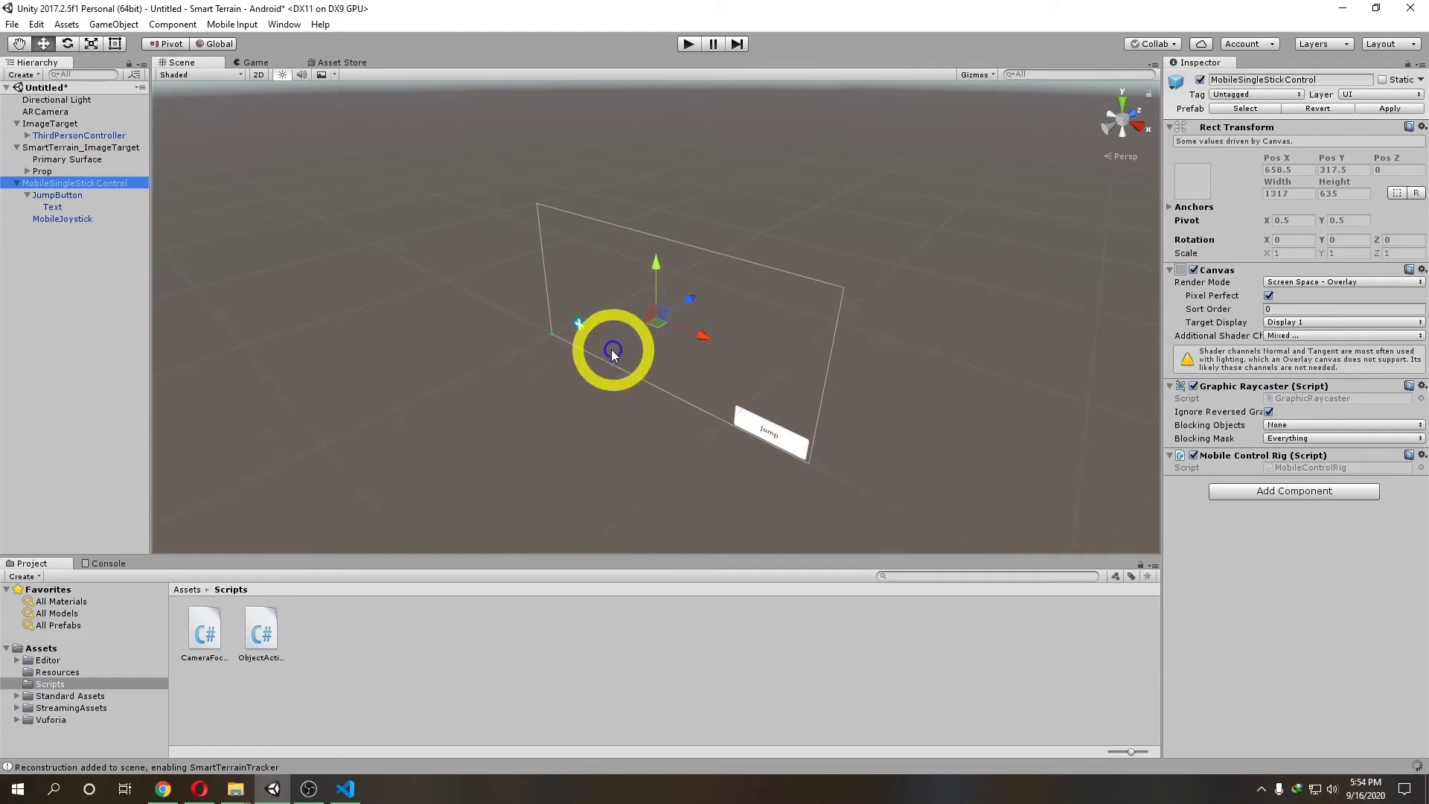
{"action": "right_click", "coordinate": [75, 195]}
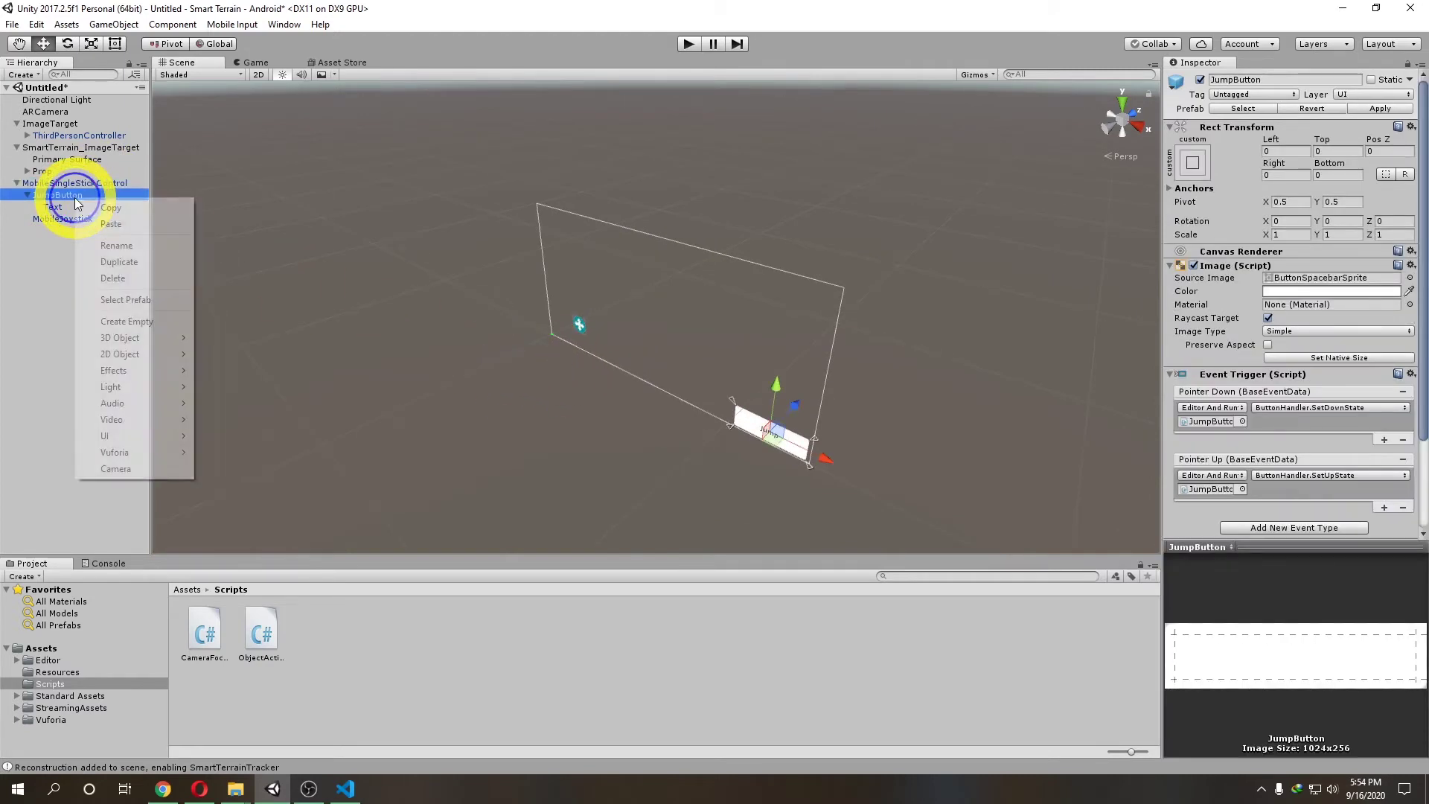
{"action": "left_click", "coordinate": [115, 262]}
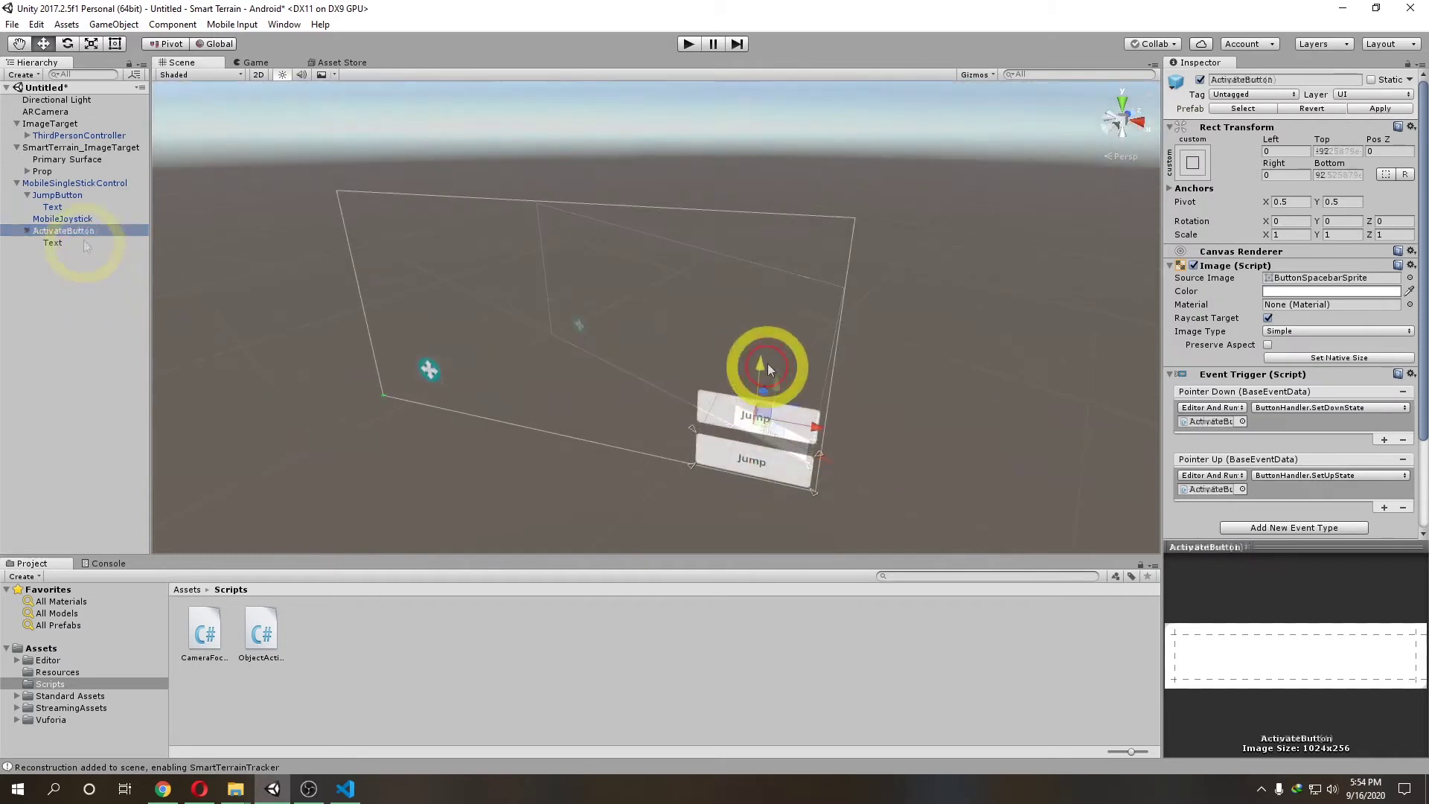
{"action": "left_click_drag", "start_coordinate": [766, 365], "coordinate": [789, 238]}
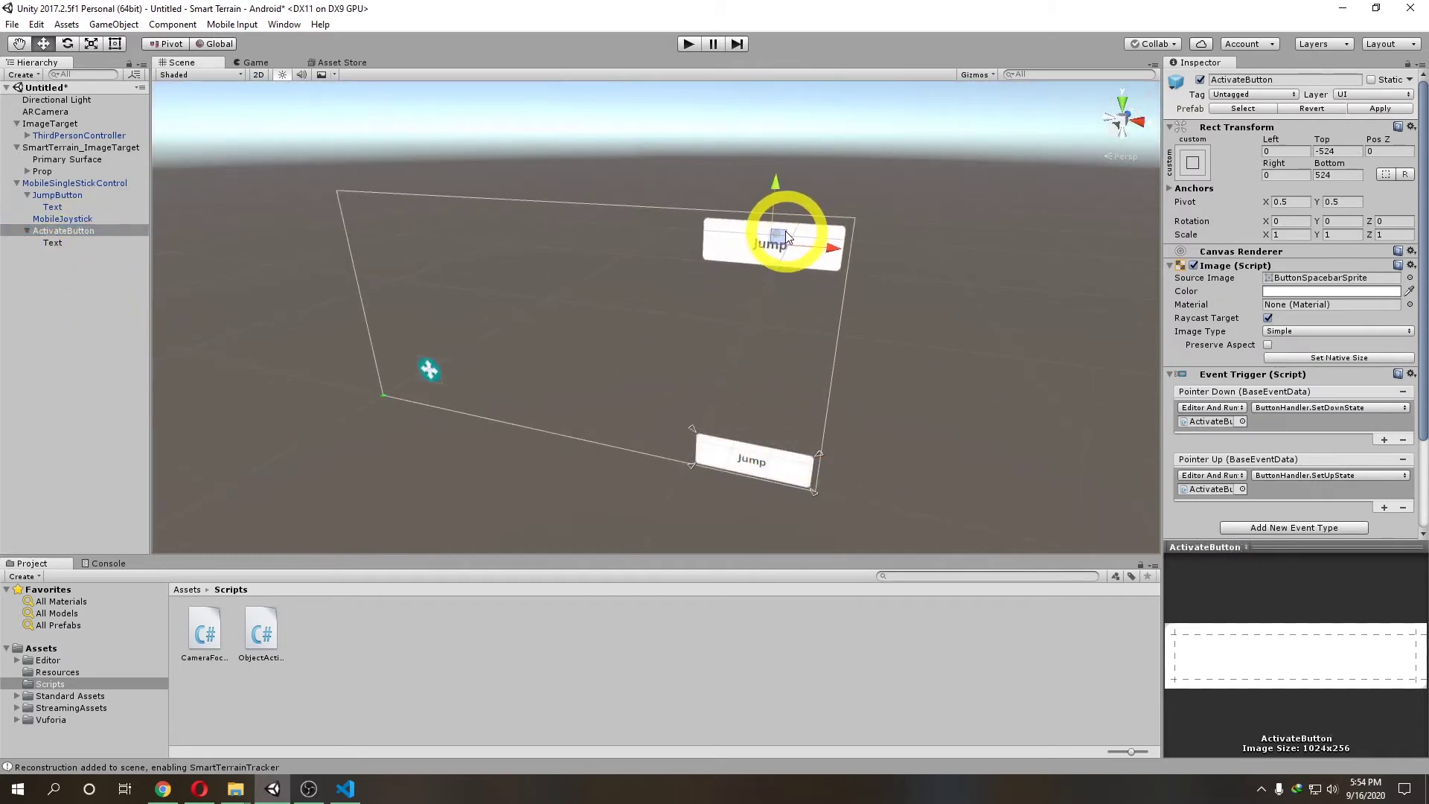
Change the text of ActivateButton's label to "Activate".
{"action": "left_click", "coordinate": [52, 243]}
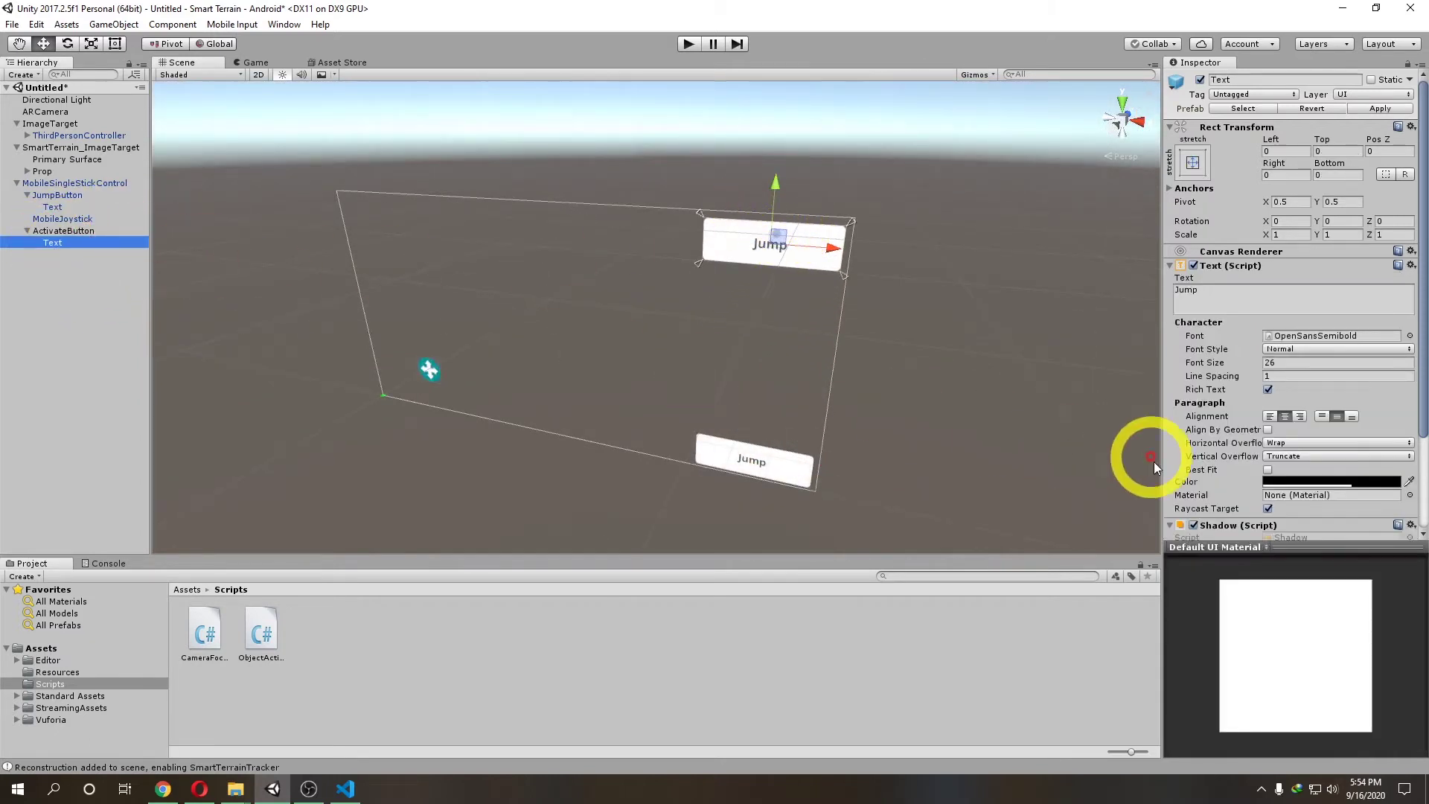
{"action": "left_click", "coordinate": [1187, 292]}
{"action": "type", "text": "Activate"}
Remove the Pointer Down and Pointer Up events from ActivateButton's Event Trigger.
{"action": "left_click", "coordinate": [63, 230]}
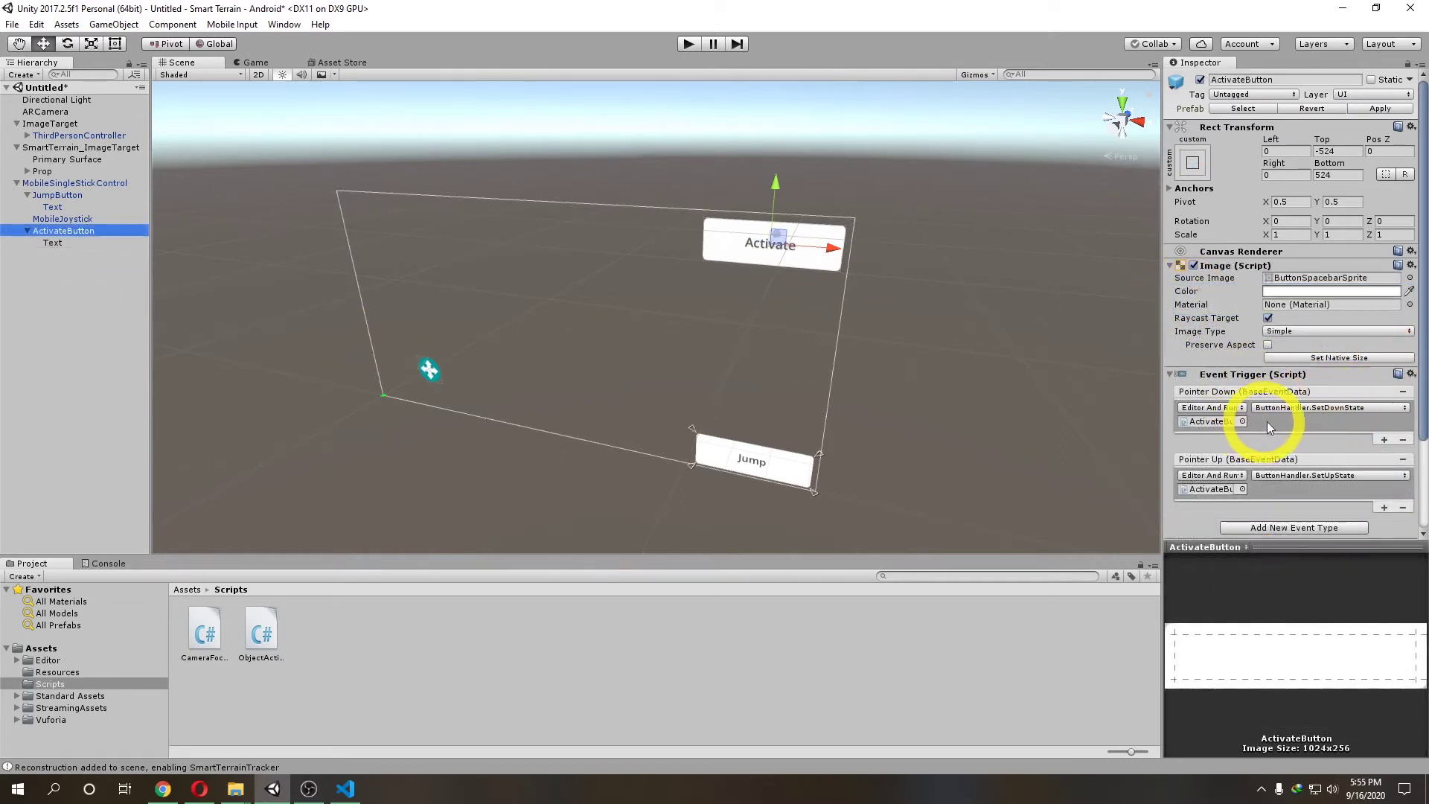
{"action": "left_click", "coordinate": [1402, 391]}
{"action": "left_click", "coordinate": [1402, 393]}
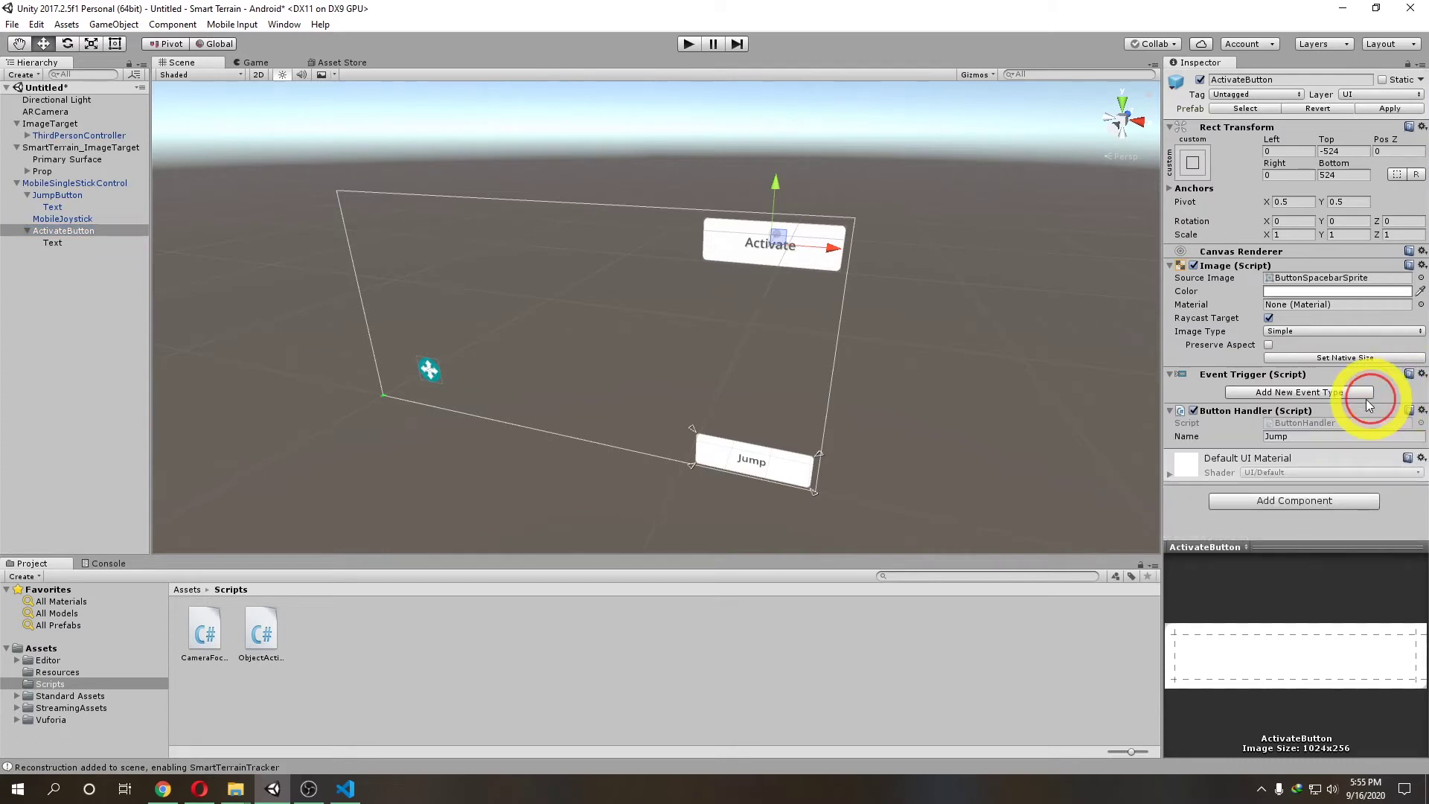
Add a Pointer Click event with one blank listener entry to ActivateButton's Event Trigger.
{"action": "left_click", "coordinate": [1332, 392]}
{"action": "left_click", "coordinate": [1325, 470]}
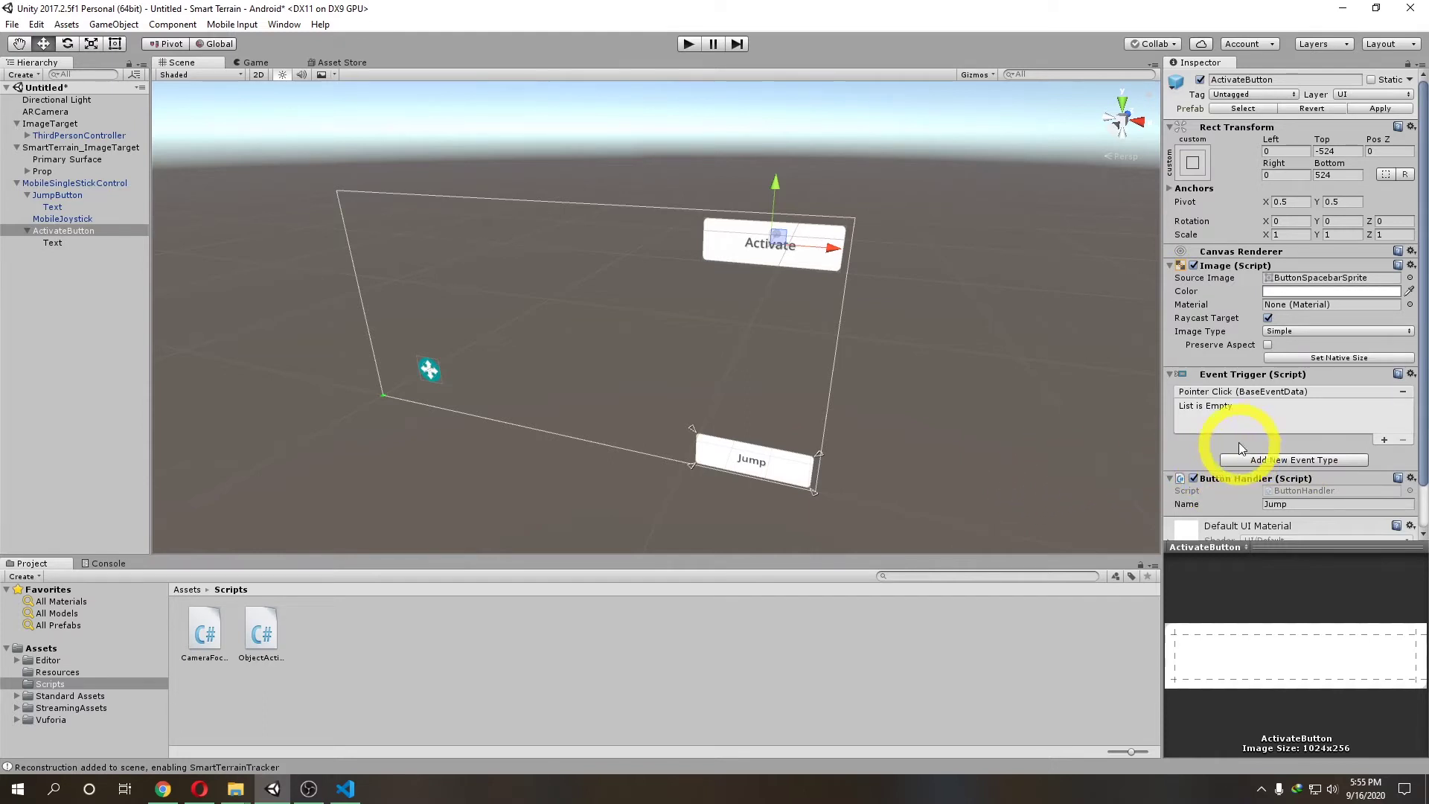
{"action": "left_click", "coordinate": [1383, 439]}
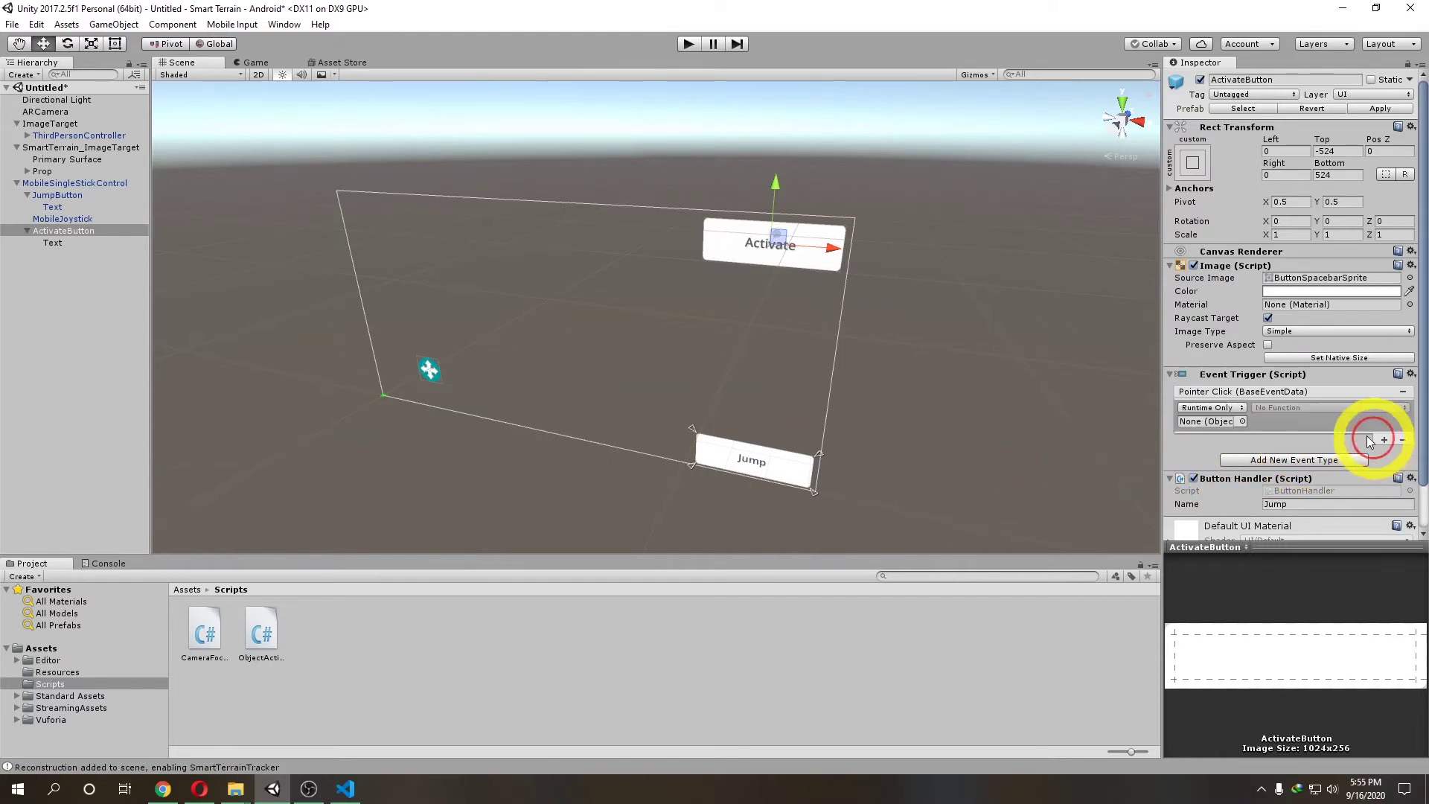
Attach the ObjectActivator script to the MobileSingleStickControl canvas.
{"action": "left_click", "coordinate": [75, 182]}
{"action": "left_click", "coordinate": [275, 622]}
{"action": "left_click", "coordinate": [666, 588]}
{"action": "left_click", "coordinate": [59, 183]}
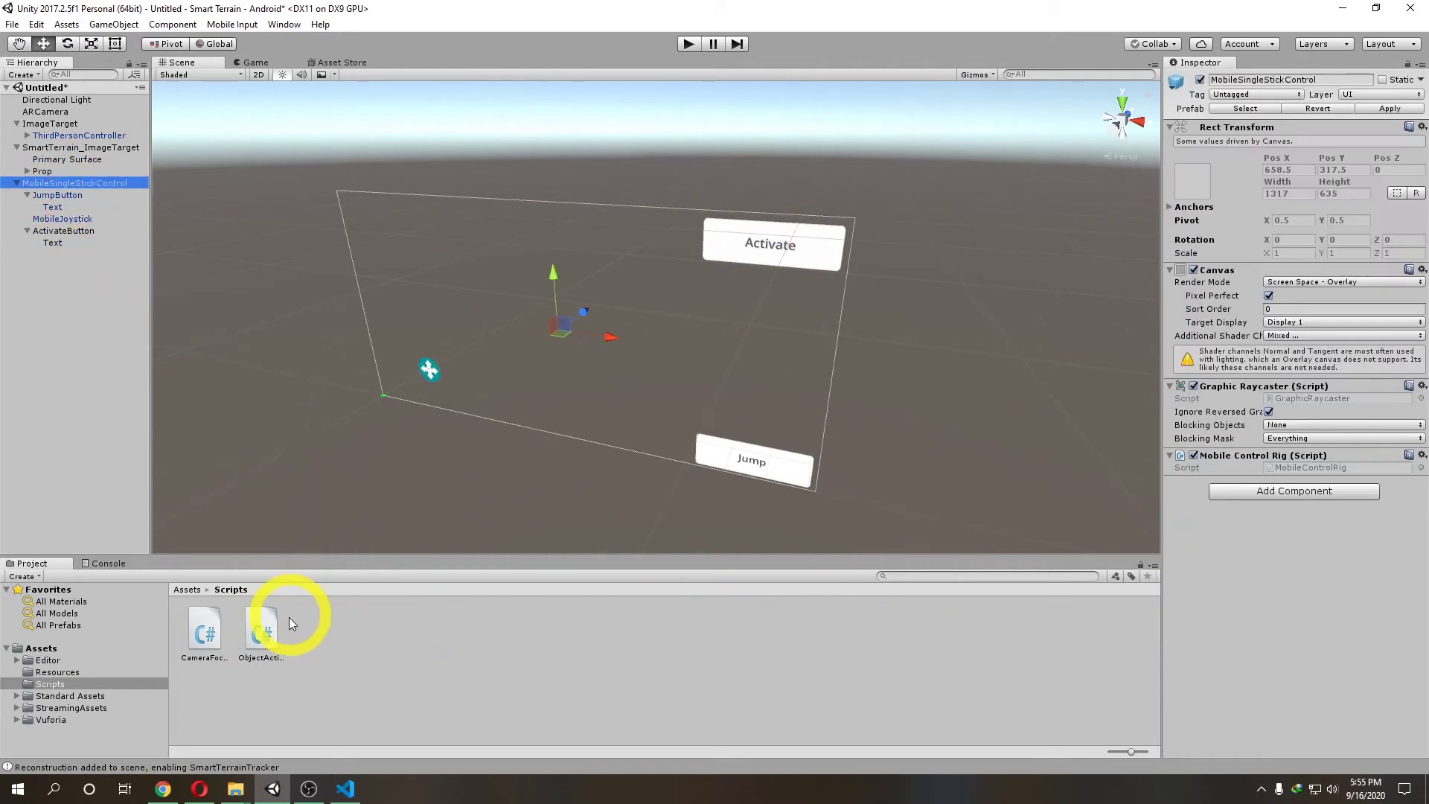
{"action": "left_click_drag", "start_coordinate": [279, 624], "coordinate": [1279, 567]}
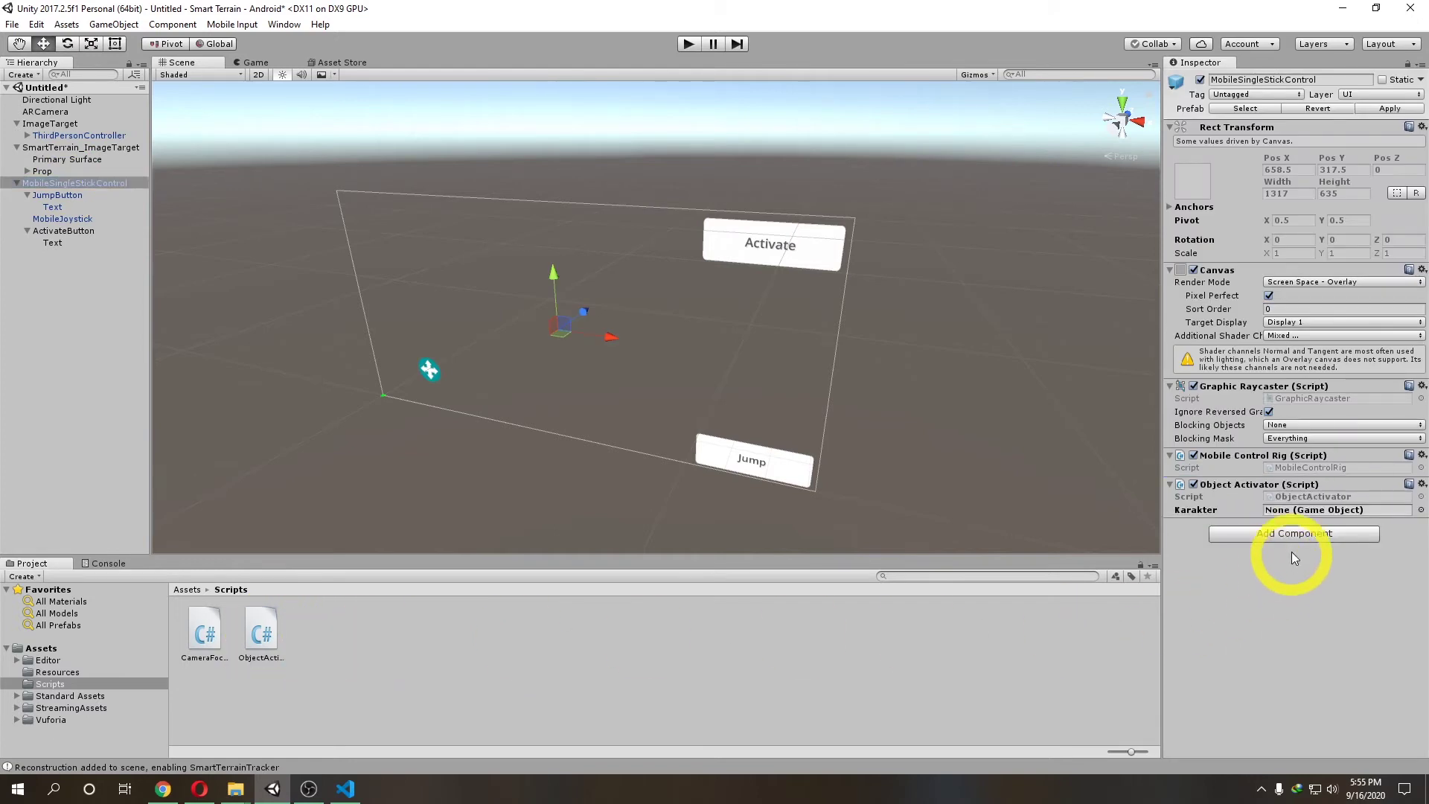
Add a Canvas Scaler component to MobileSingleStickControl and set its UI Scale Mode to Scale With Screen Size.
{"action": "left_click", "coordinate": [1298, 534]}
{"action": "type", "text": "canv"}
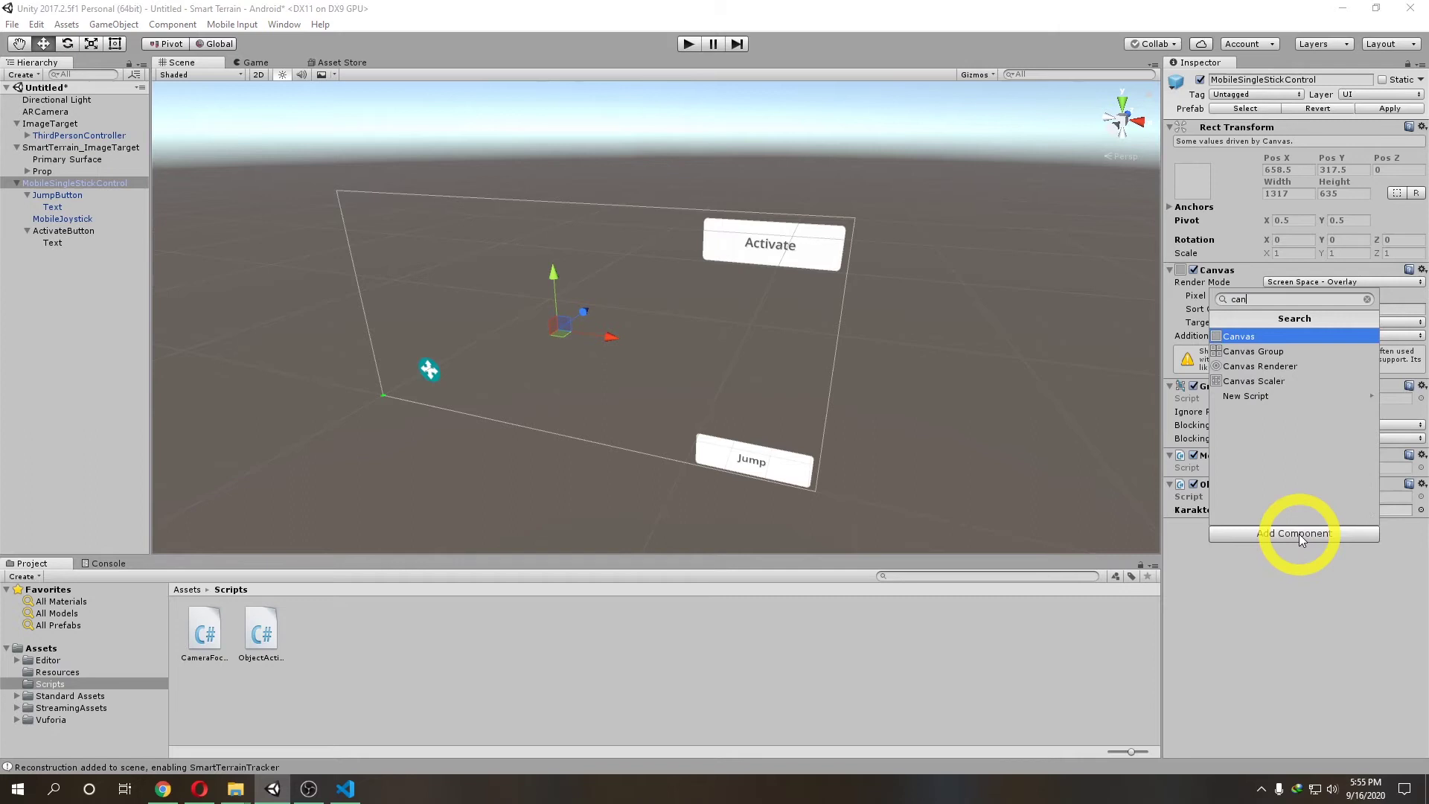
{"action": "left_click", "coordinate": [1279, 382]}
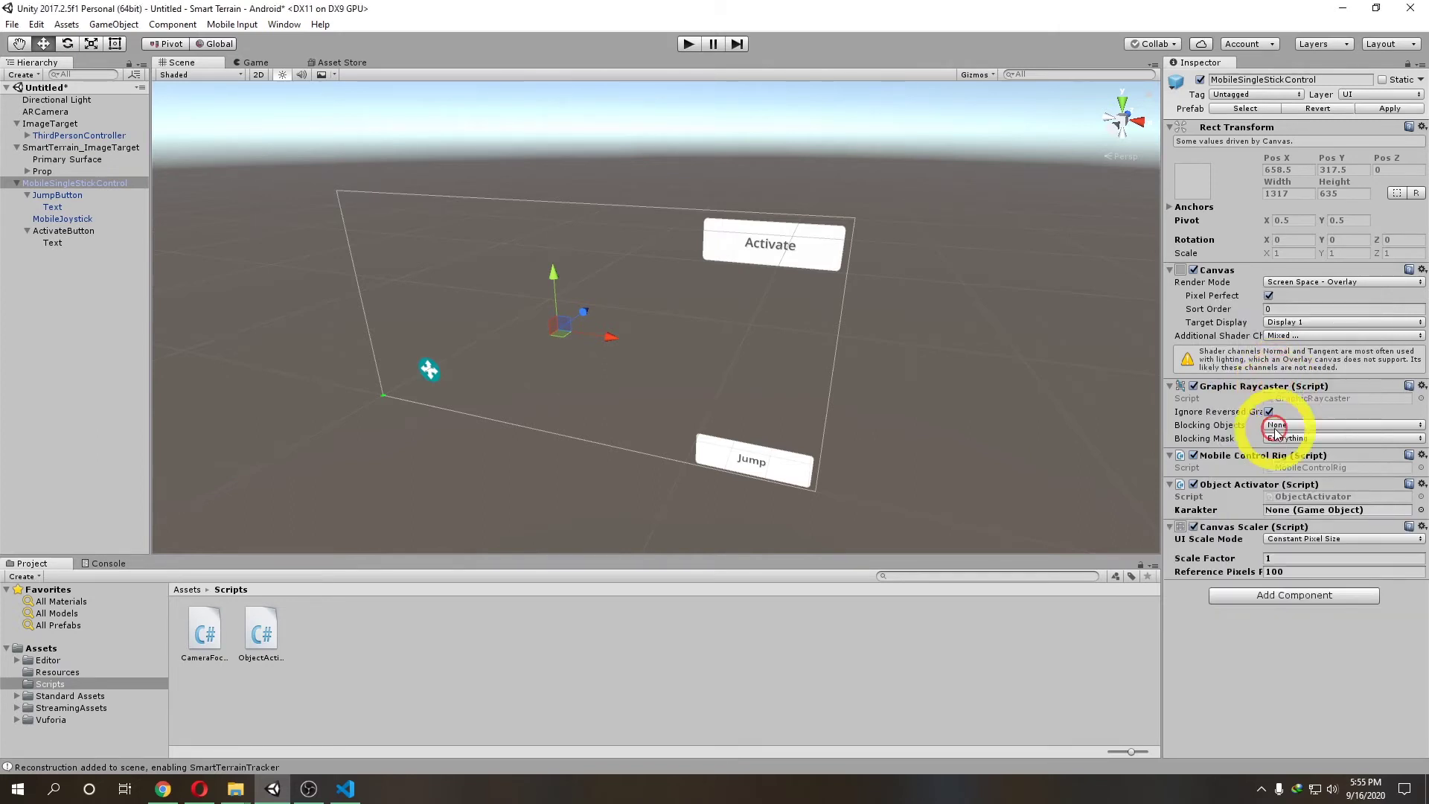
{"action": "left_click", "coordinate": [1313, 538]}
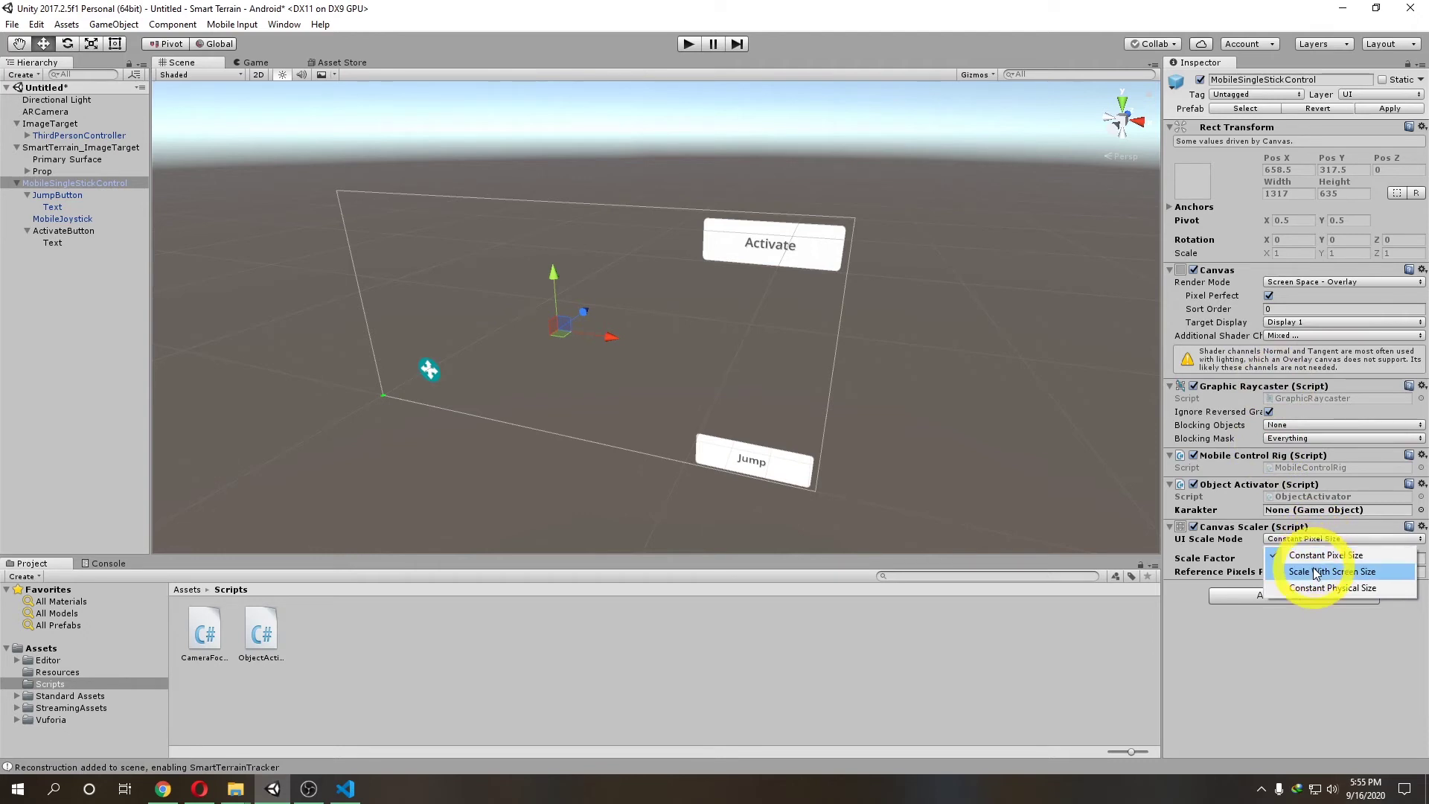
{"action": "left_click", "coordinate": [1316, 571]}
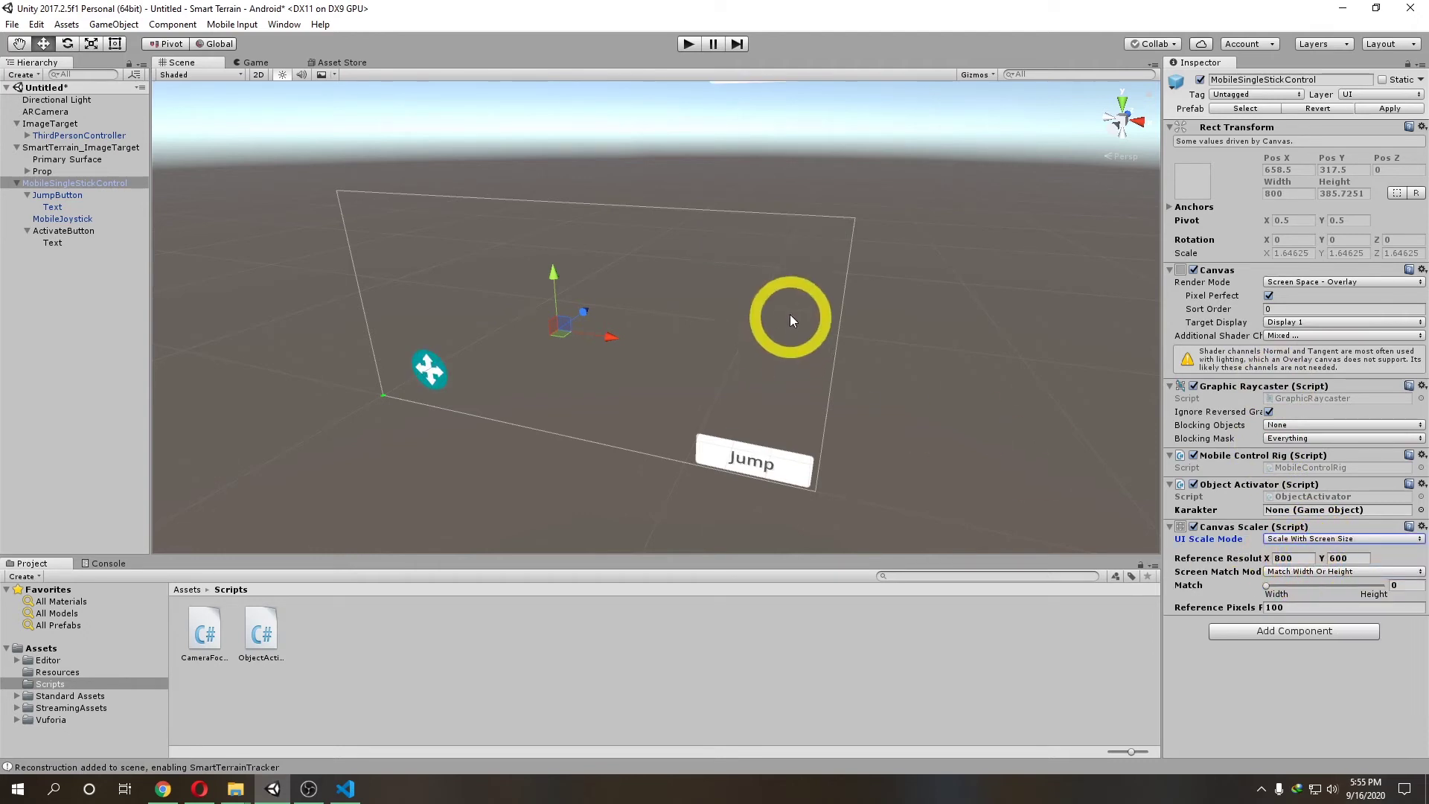
Move ActivateButton inside the canvas's upper-right corner at about Left -18, Top -312, and shift JumpButton inward to about Left -15, Top -7.
{"action": "left_click", "coordinate": [78, 233]}
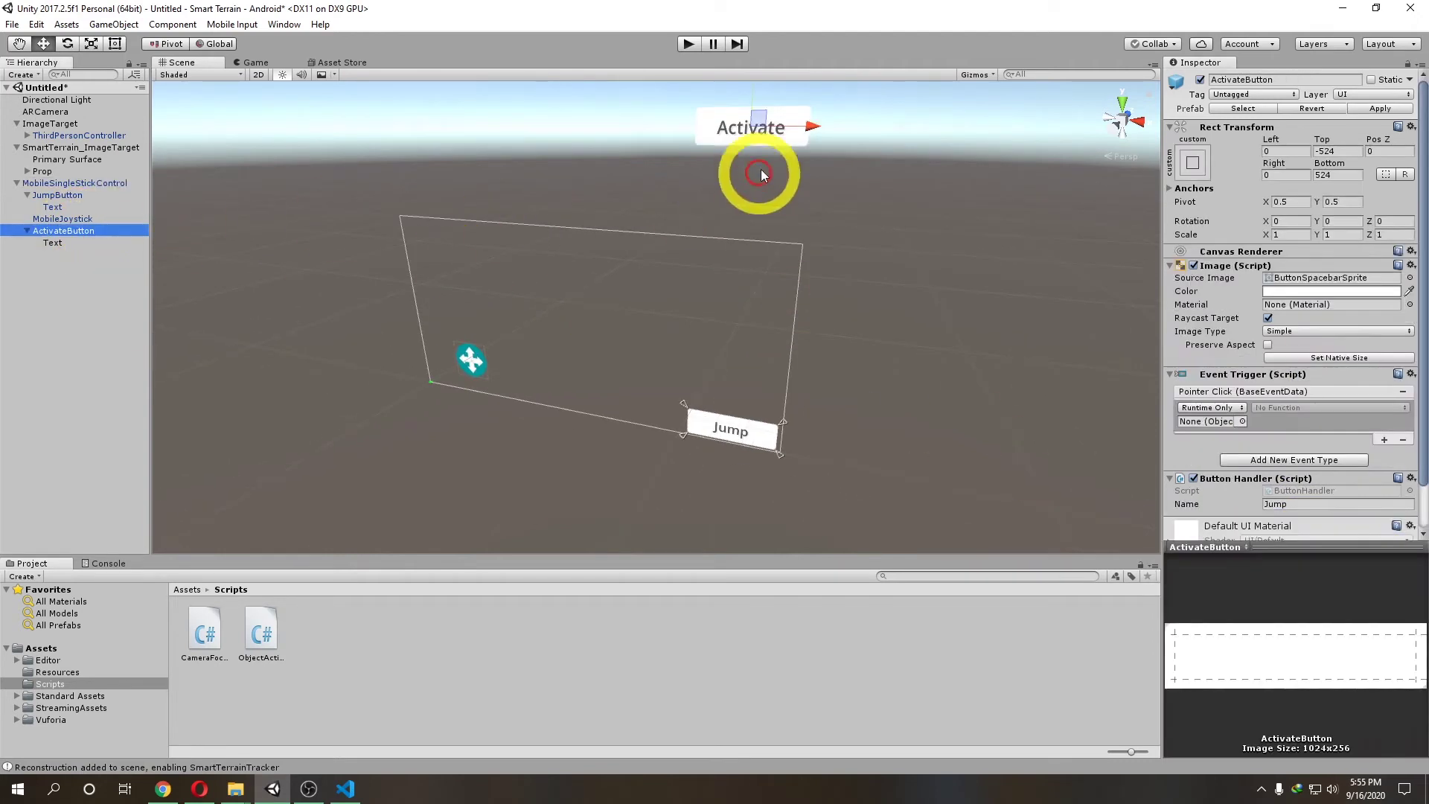
{"action": "scroll", "coordinate": [750, 167], "scroll_direction": "down", "scroll_amount": 2}
{"action": "middle_click_drag", "start_coordinate": [743, 197], "coordinate": [730, 217]}
{"action": "left_click_drag", "start_coordinate": [731, 123], "coordinate": [716, 243]}
{"action": "left_click_drag", "start_coordinate": [775, 297], "coordinate": [767, 296]}
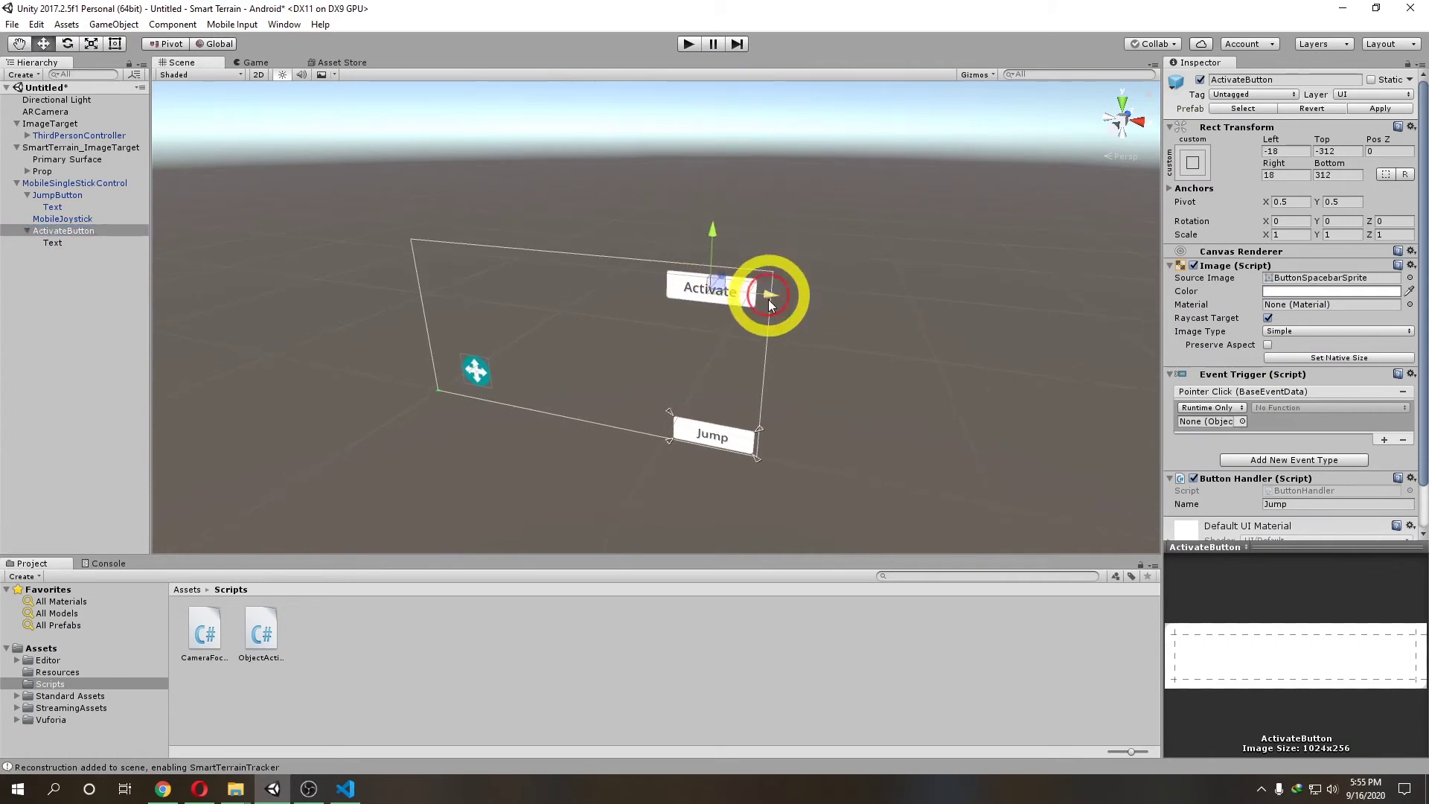
{"action": "left_click", "coordinate": [58, 195]}
{"action": "left_click_drag", "start_coordinate": [771, 440], "coordinate": [703, 380]}
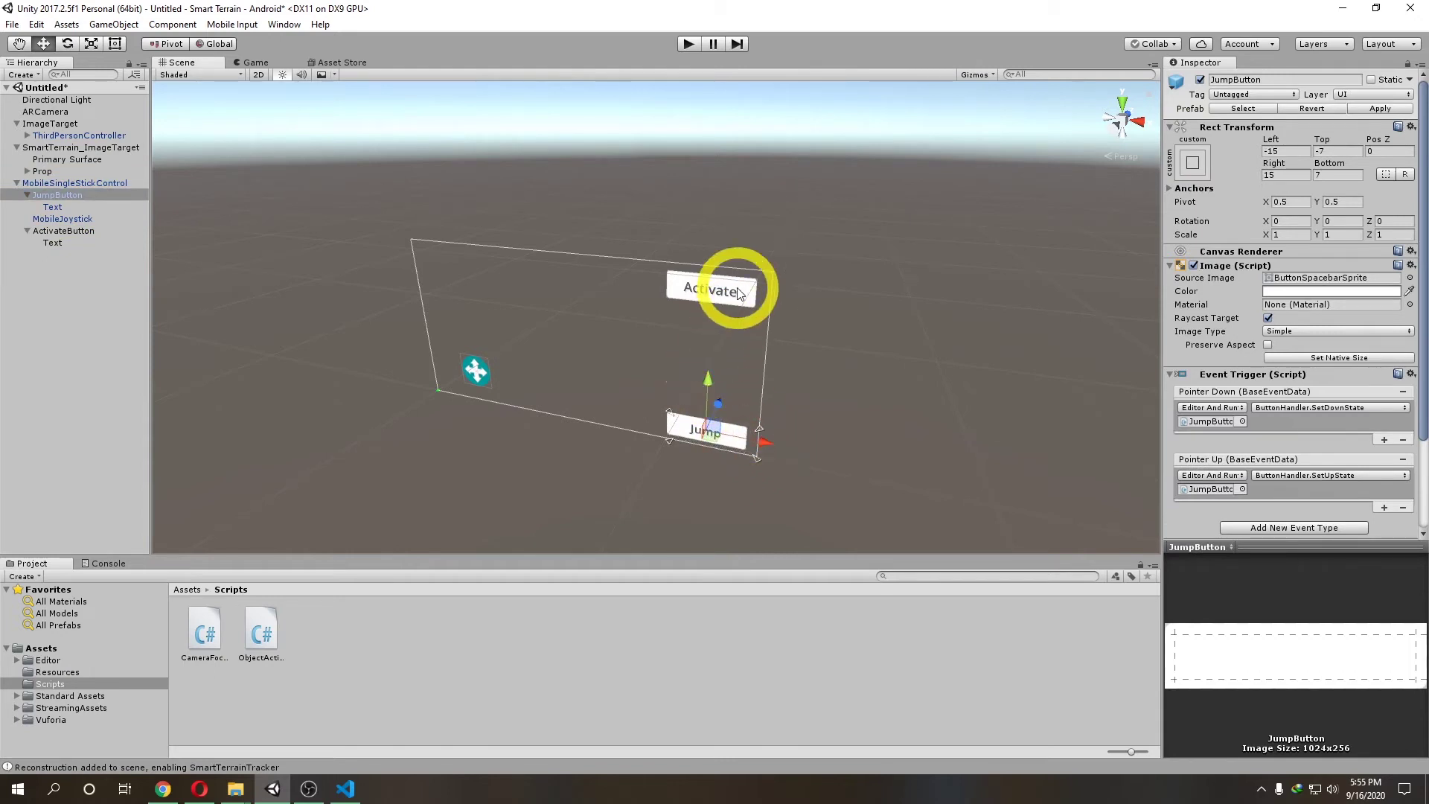
Anchor ActivateButton to the canvas's top-right corner and JumpButton to its bottom-right corner using the anchor presets.
{"action": "left_click", "coordinate": [727, 293]}
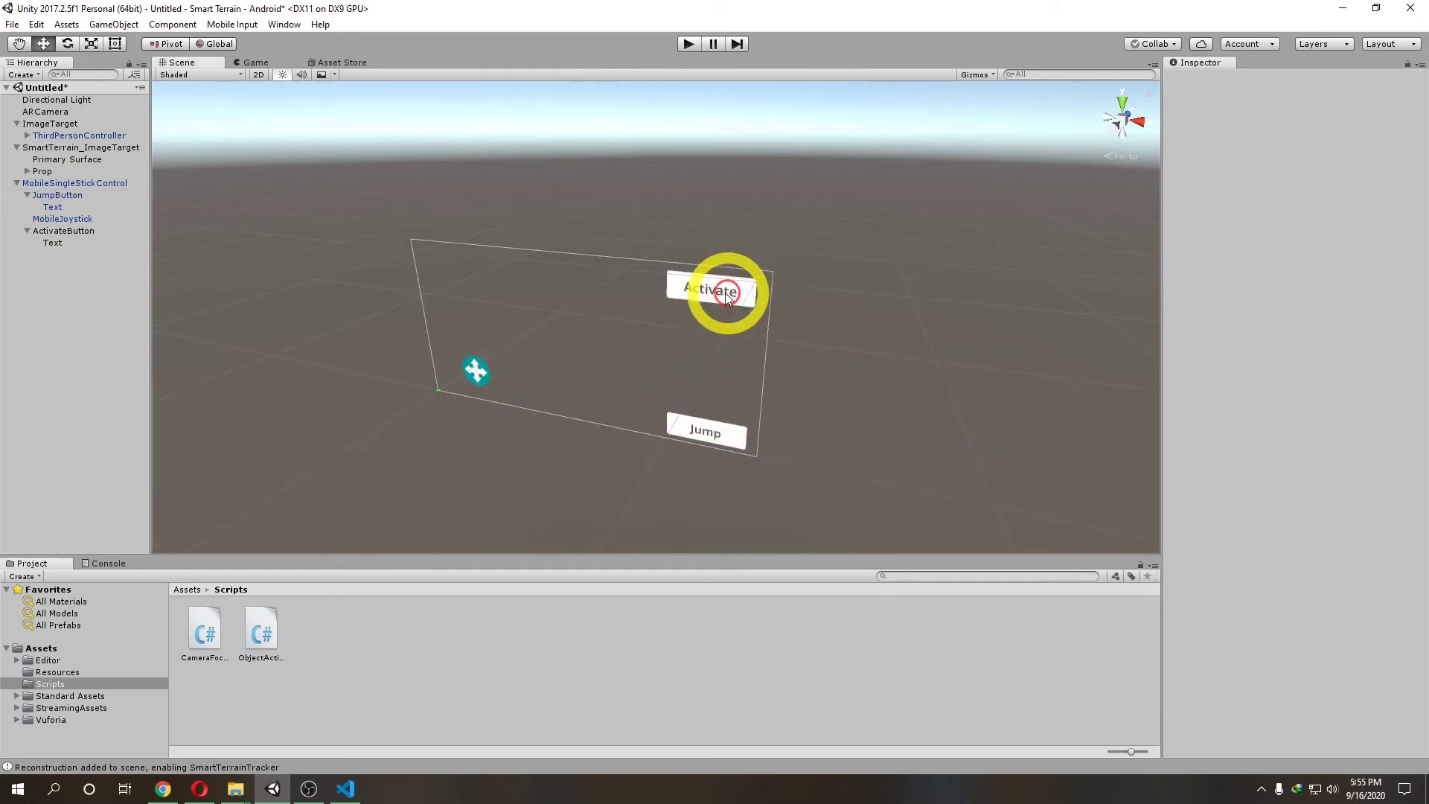
{"action": "left_click", "coordinate": [66, 230]}
{"action": "left_click", "coordinate": [1192, 163]}
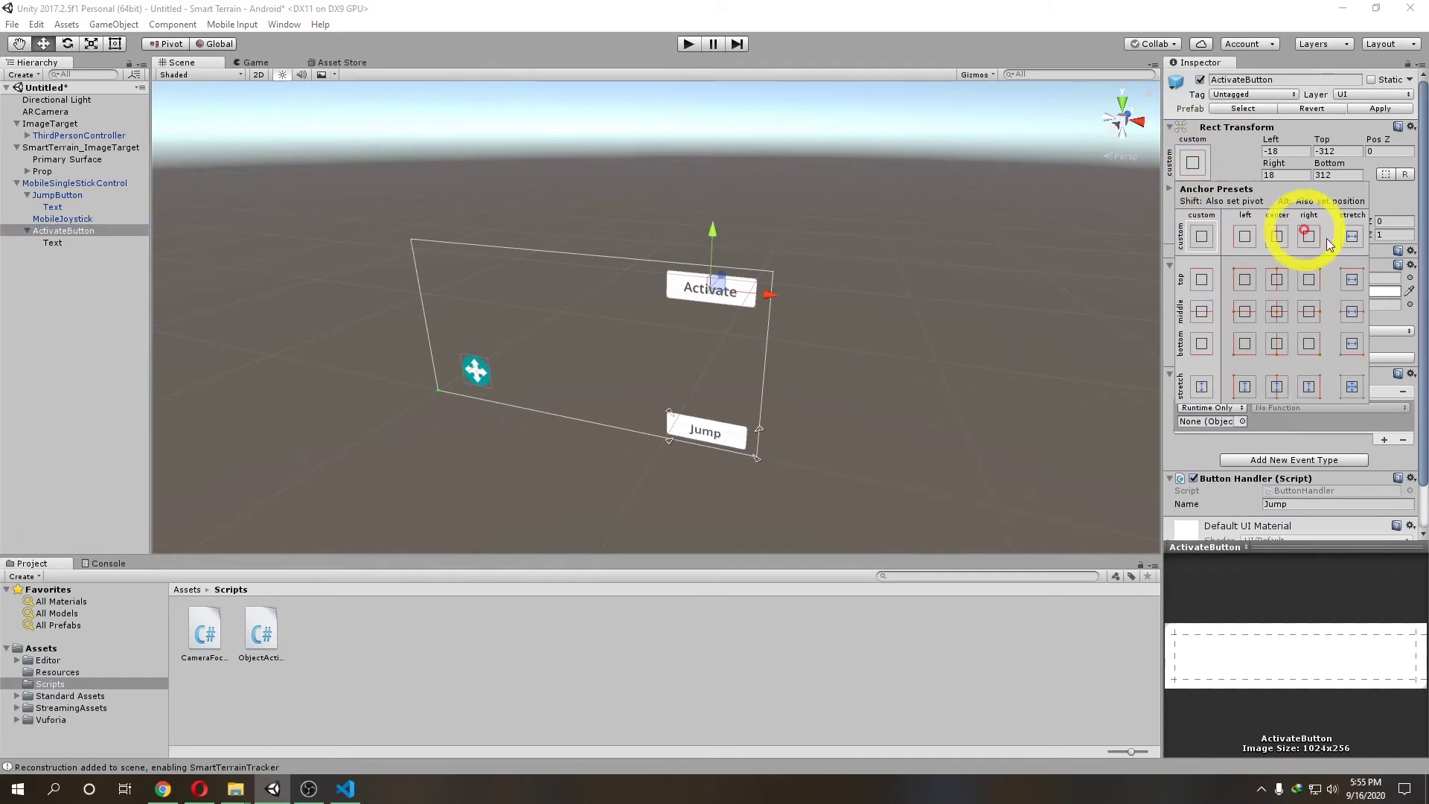
{"action": "left_click", "coordinate": [1309, 280]}
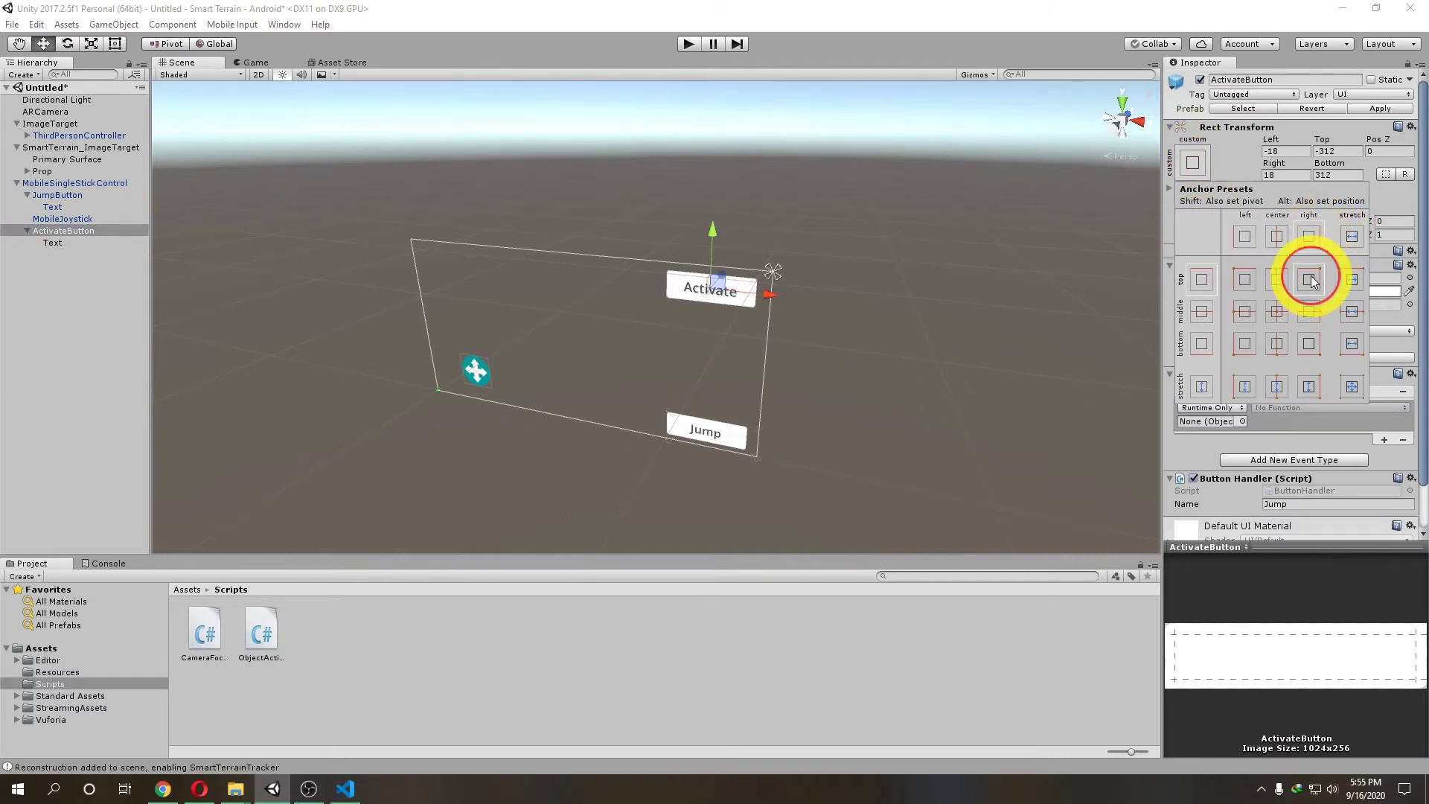
{"action": "left_click", "coordinate": [863, 345]}
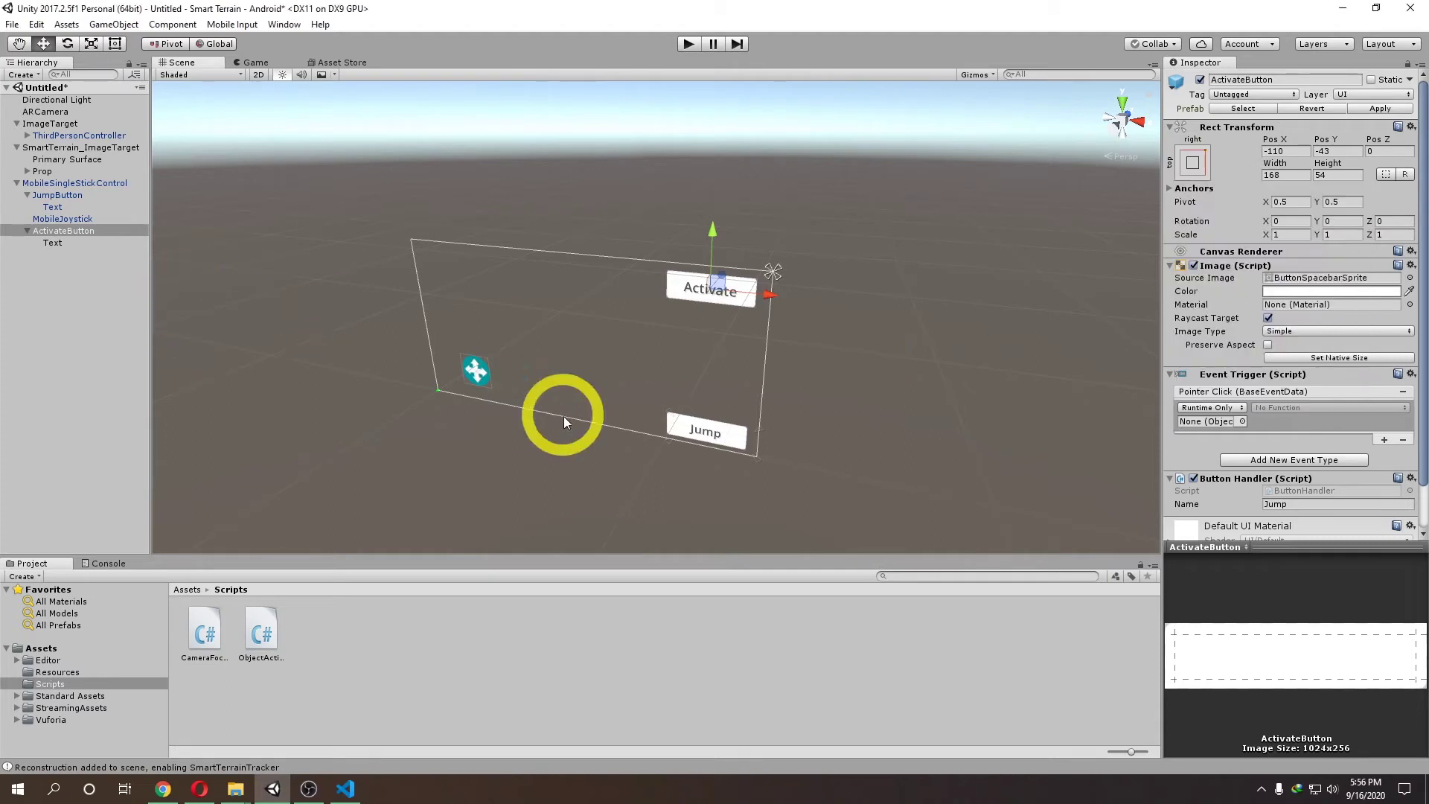
{"action": "left_click", "coordinate": [69, 192]}
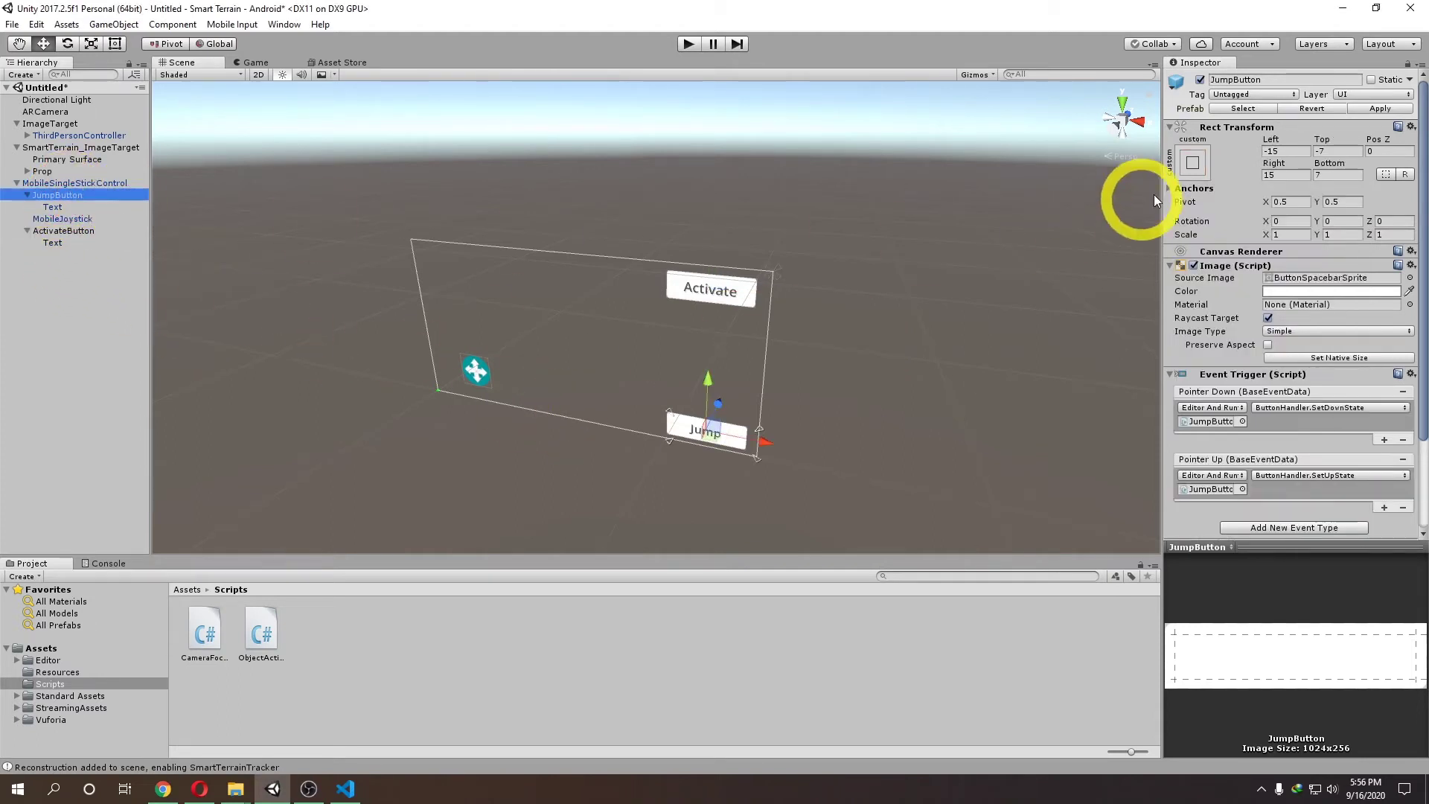
{"action": "left_click", "coordinate": [1192, 162]}
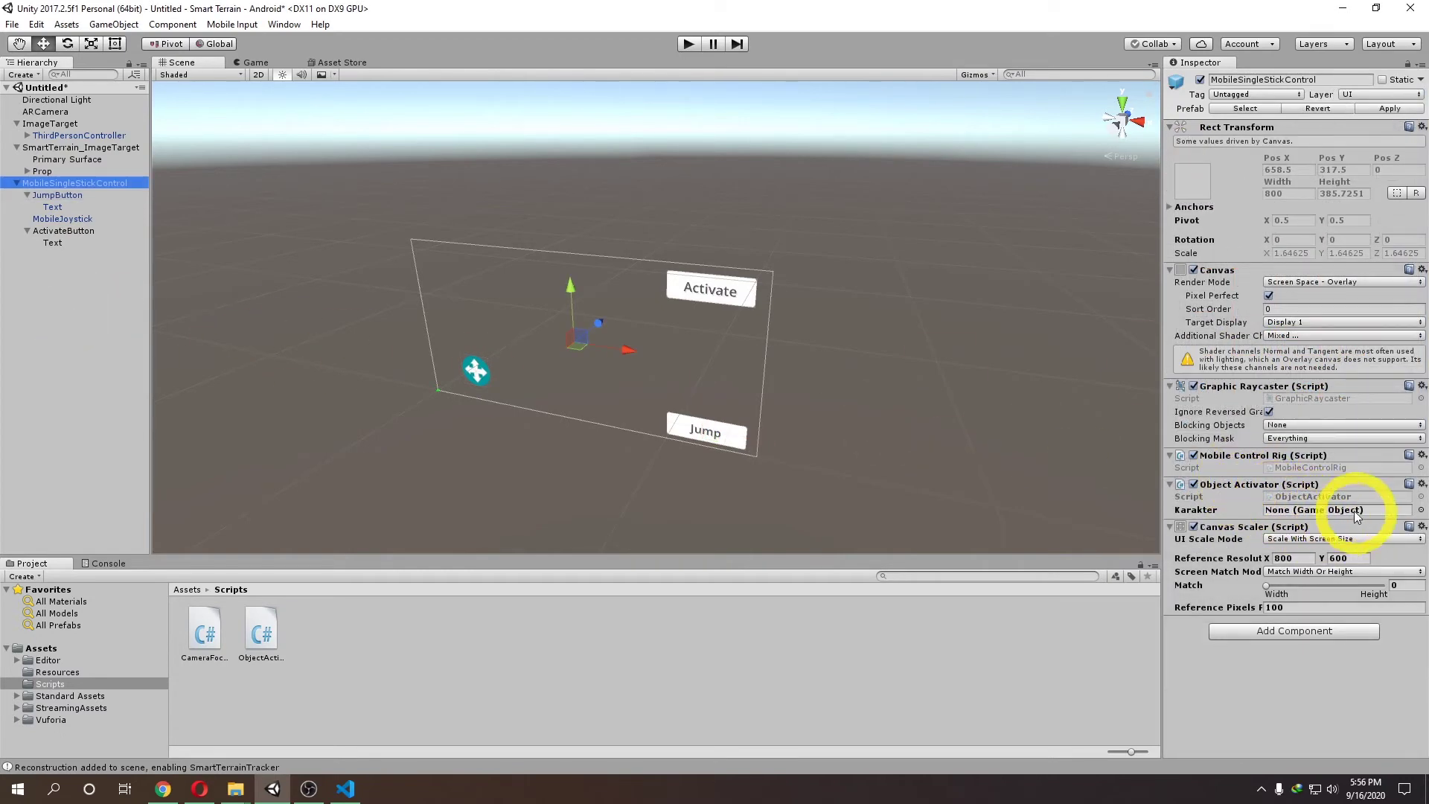
Assign the scene's ThirdPersonController as the Karakter object of the Object Activator script on MobileSingleStickControl.
{"action": "left_click", "coordinate": [83, 134]}
{"action": "left_click", "coordinate": [67, 192]}
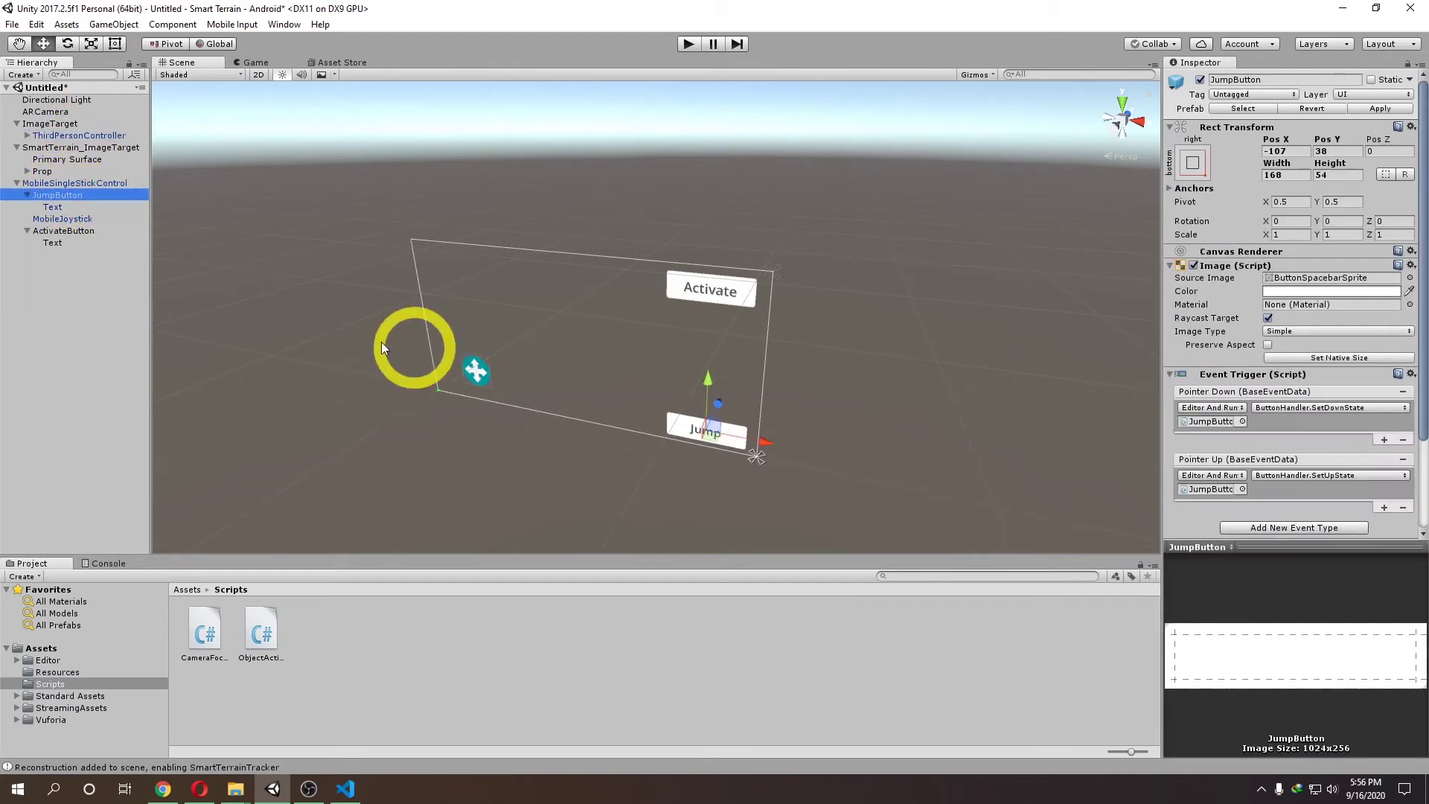
{"action": "left_click", "coordinate": [64, 230]}
{"action": "left_click", "coordinate": [52, 182]}
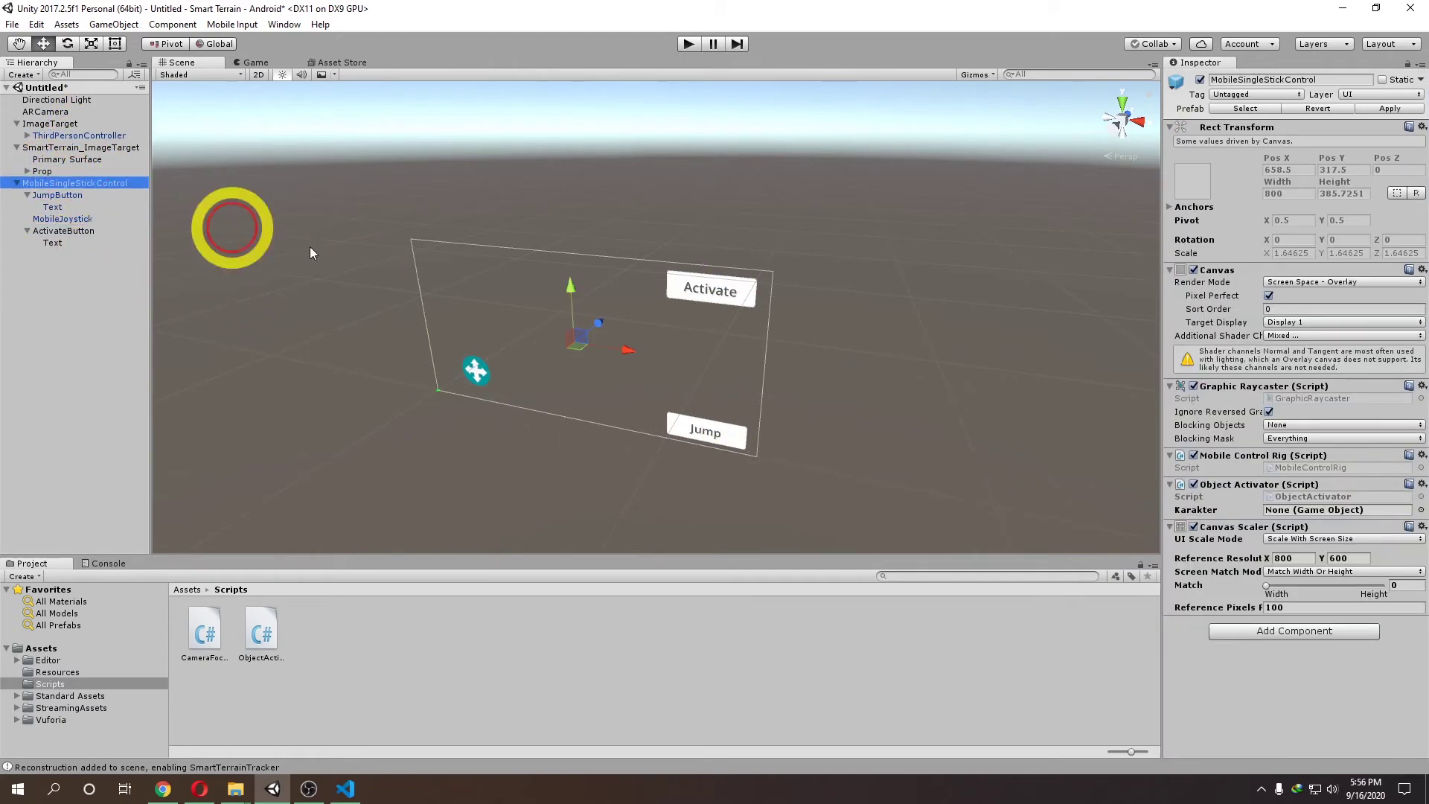
{"action": "left_click", "coordinate": [1419, 510]}
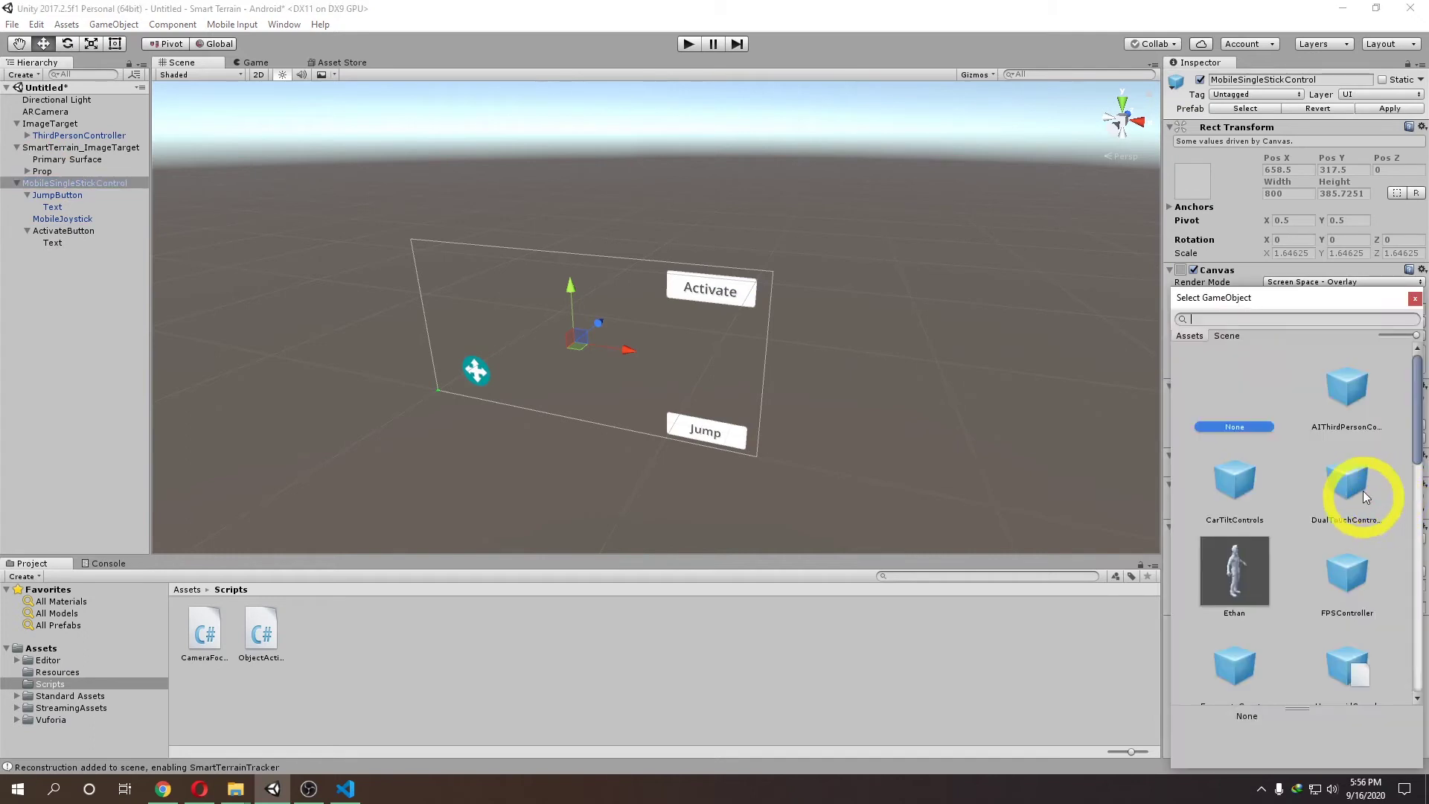
{"action": "left_click", "coordinate": [1220, 337]}
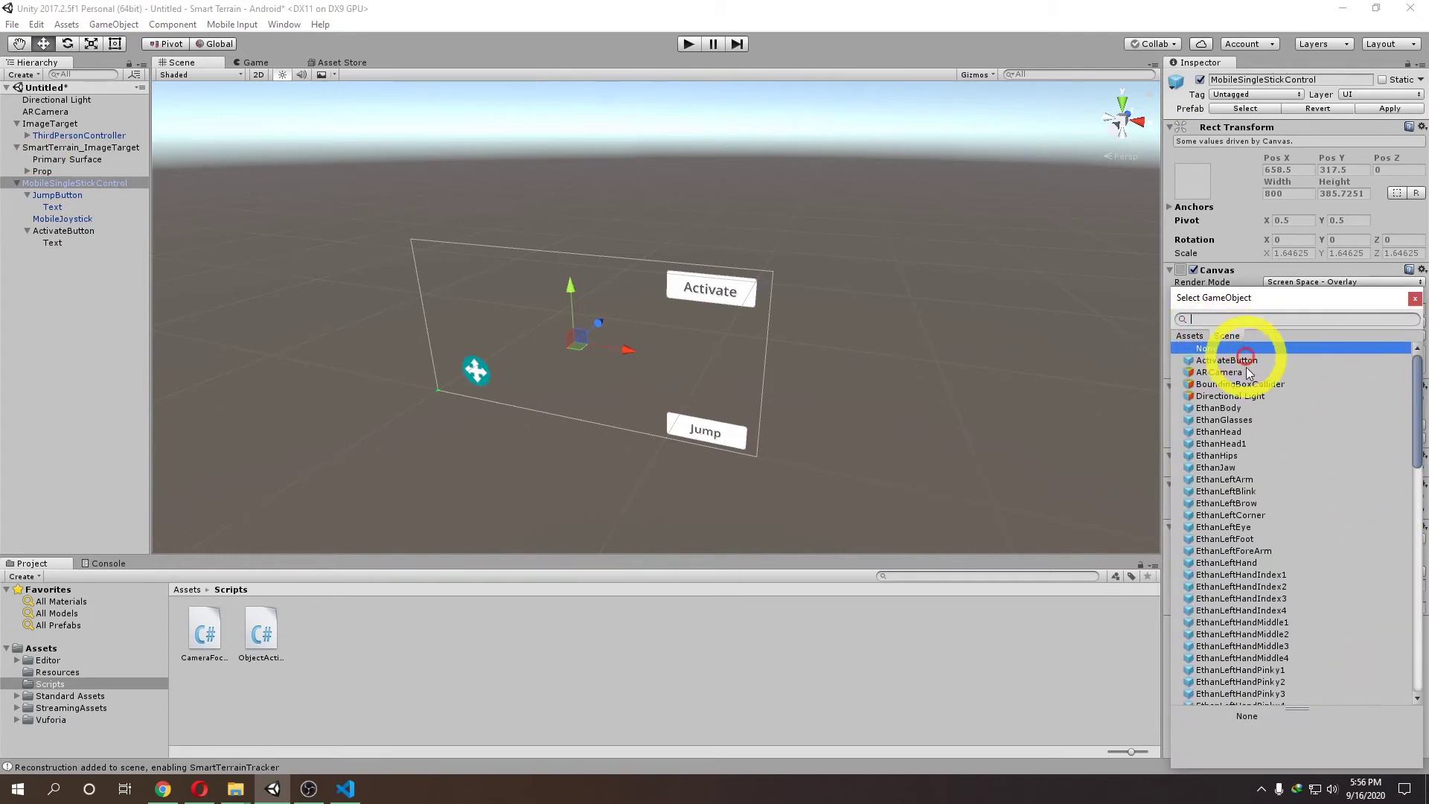
{"action": "left_click", "coordinate": [1238, 324]}
{"action": "type", "text": "thir"}
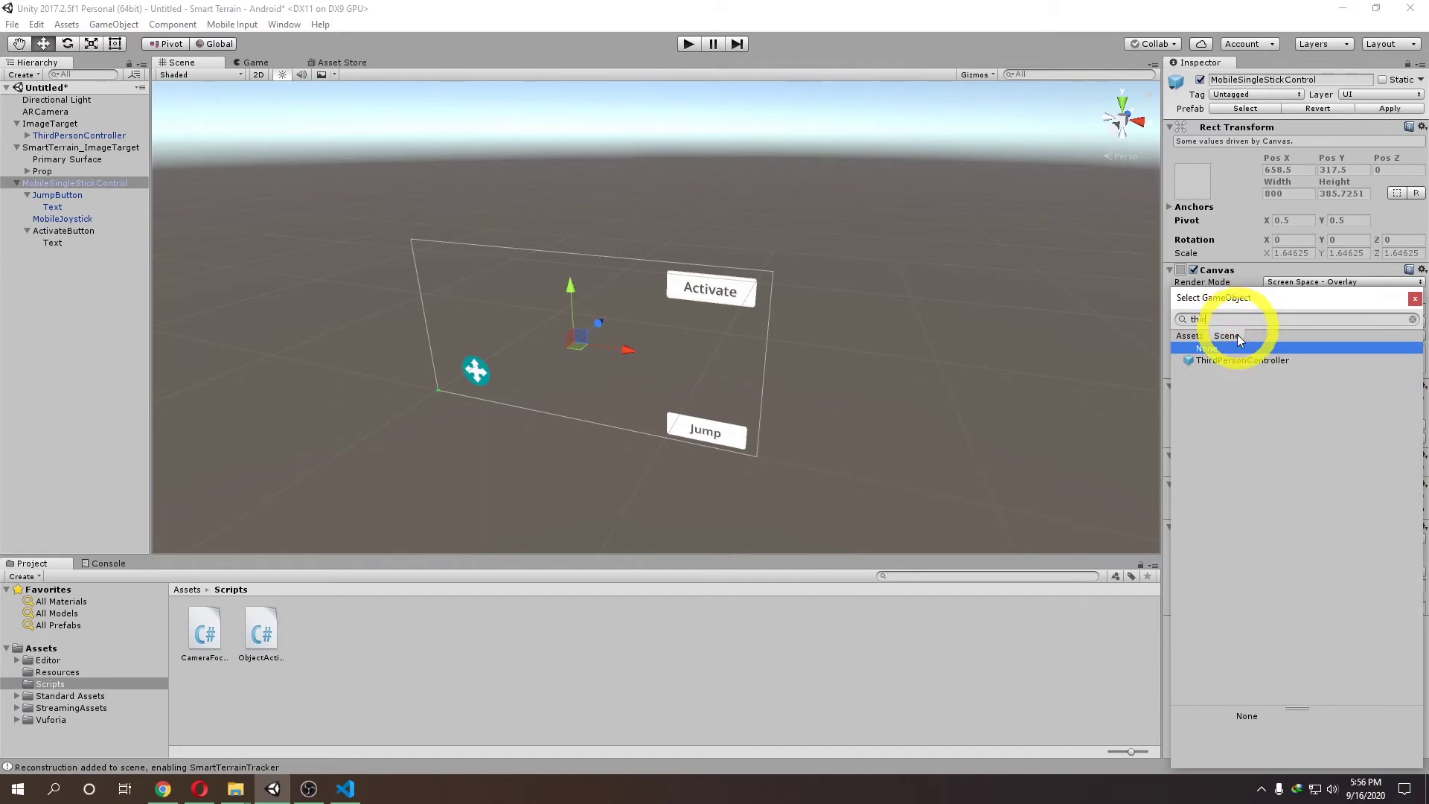
{"action": "double_click", "coordinate": [1244, 362]}
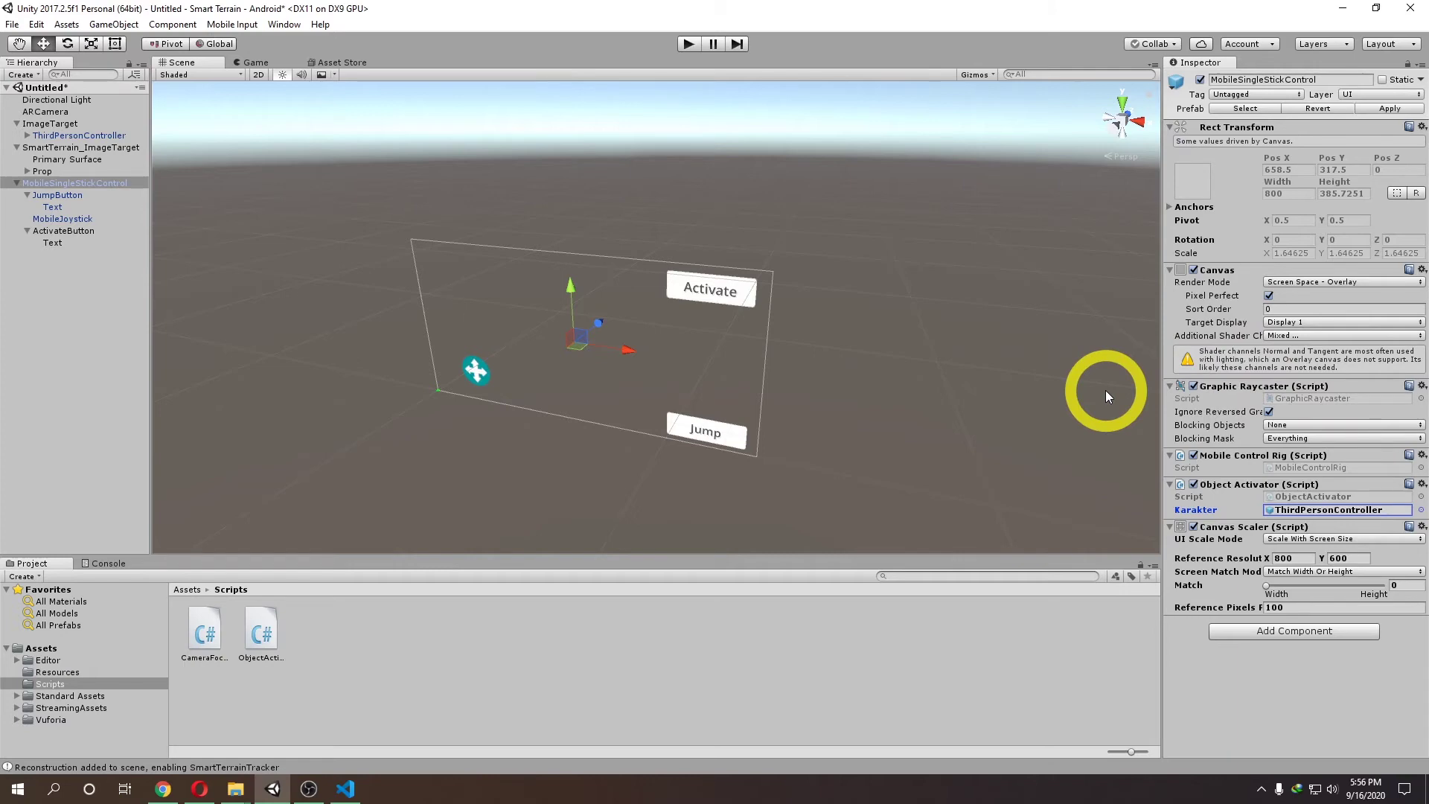
In the Vuforia configuration, load and activate the MyFirstMarker database.
{"action": "left_click", "coordinate": [345, 788]}
{"action": "left_click", "coordinate": [343, 634]}
{"action": "left_click", "coordinate": [283, 24]}
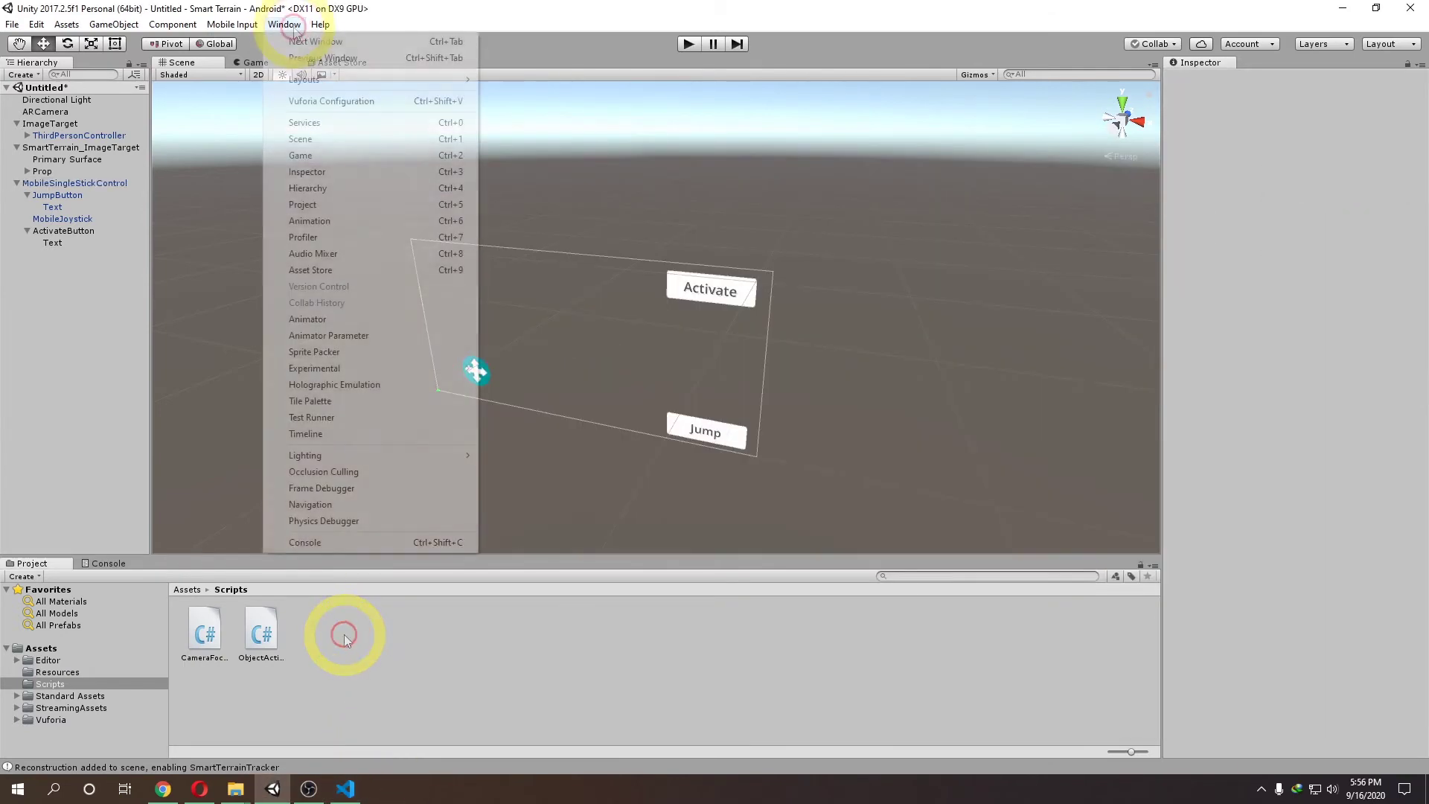
{"action": "left_click", "coordinate": [310, 101]}
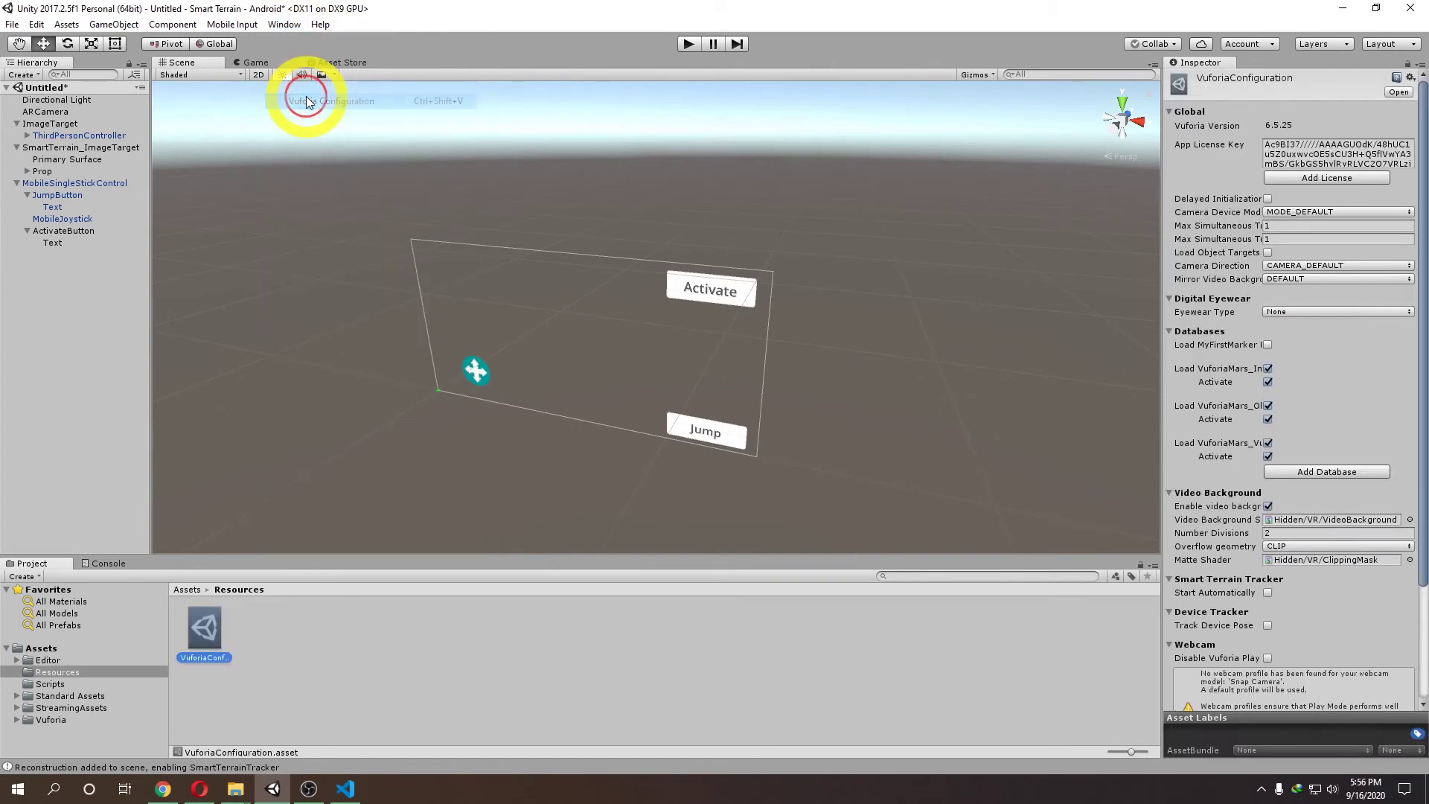
{"action": "left_click", "coordinate": [1267, 345]}
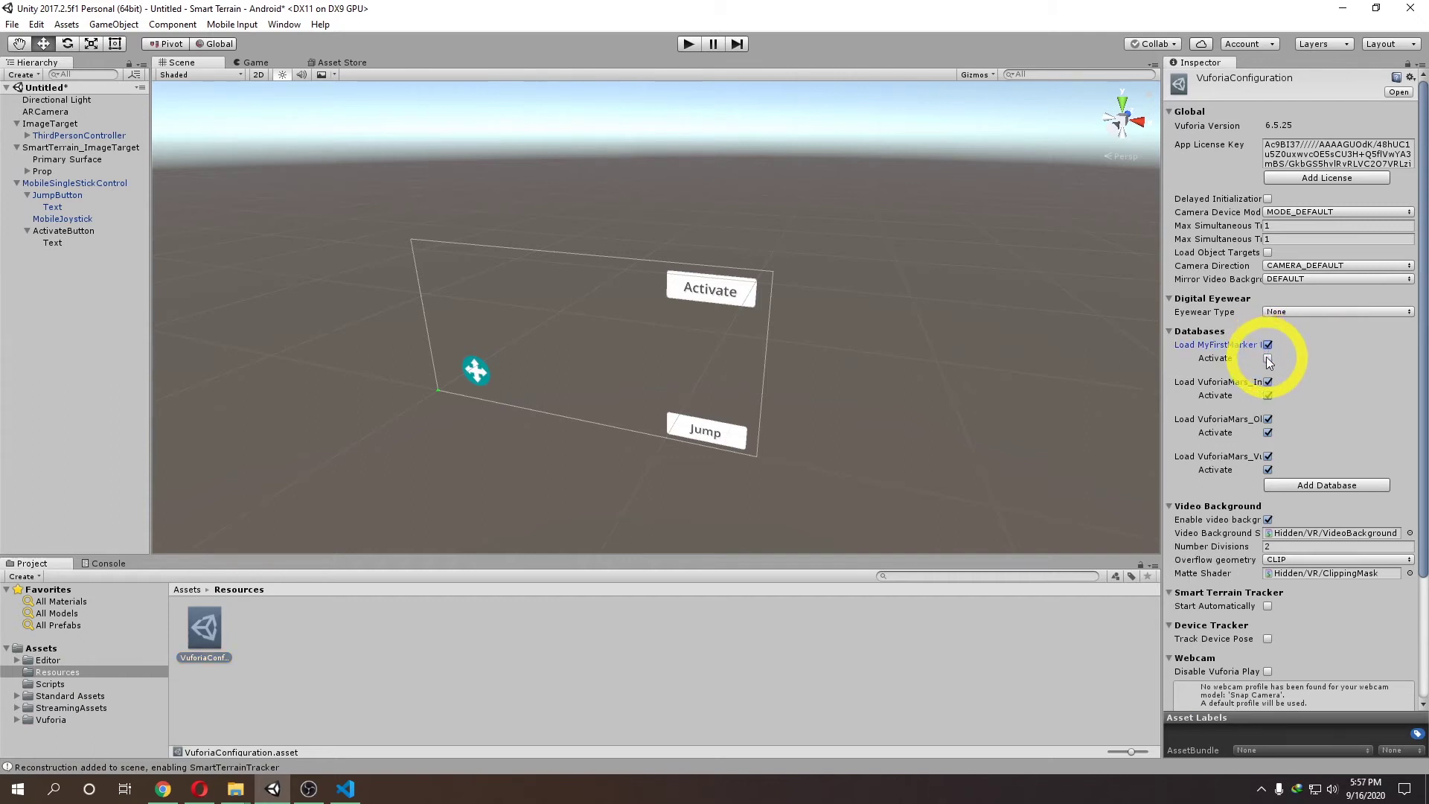
{"action": "left_click", "coordinate": [1267, 358]}
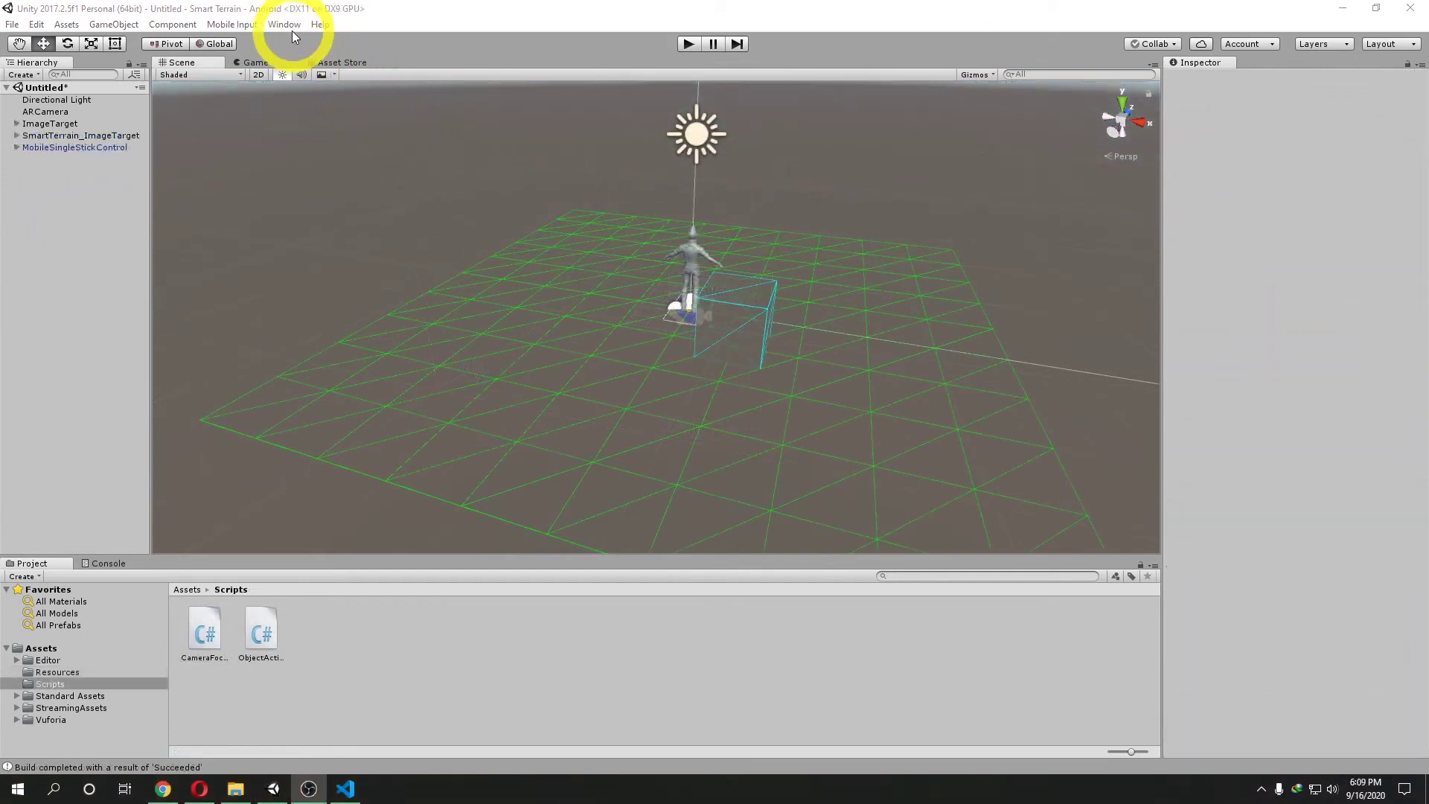
In the Vuforia configuration, enable Start Automatically for the Smart Terrain Tracker and open its scene unit in mm for editing.
{"action": "left_click", "coordinate": [292, 29]}
{"action": "left_click", "coordinate": [305, 88]}
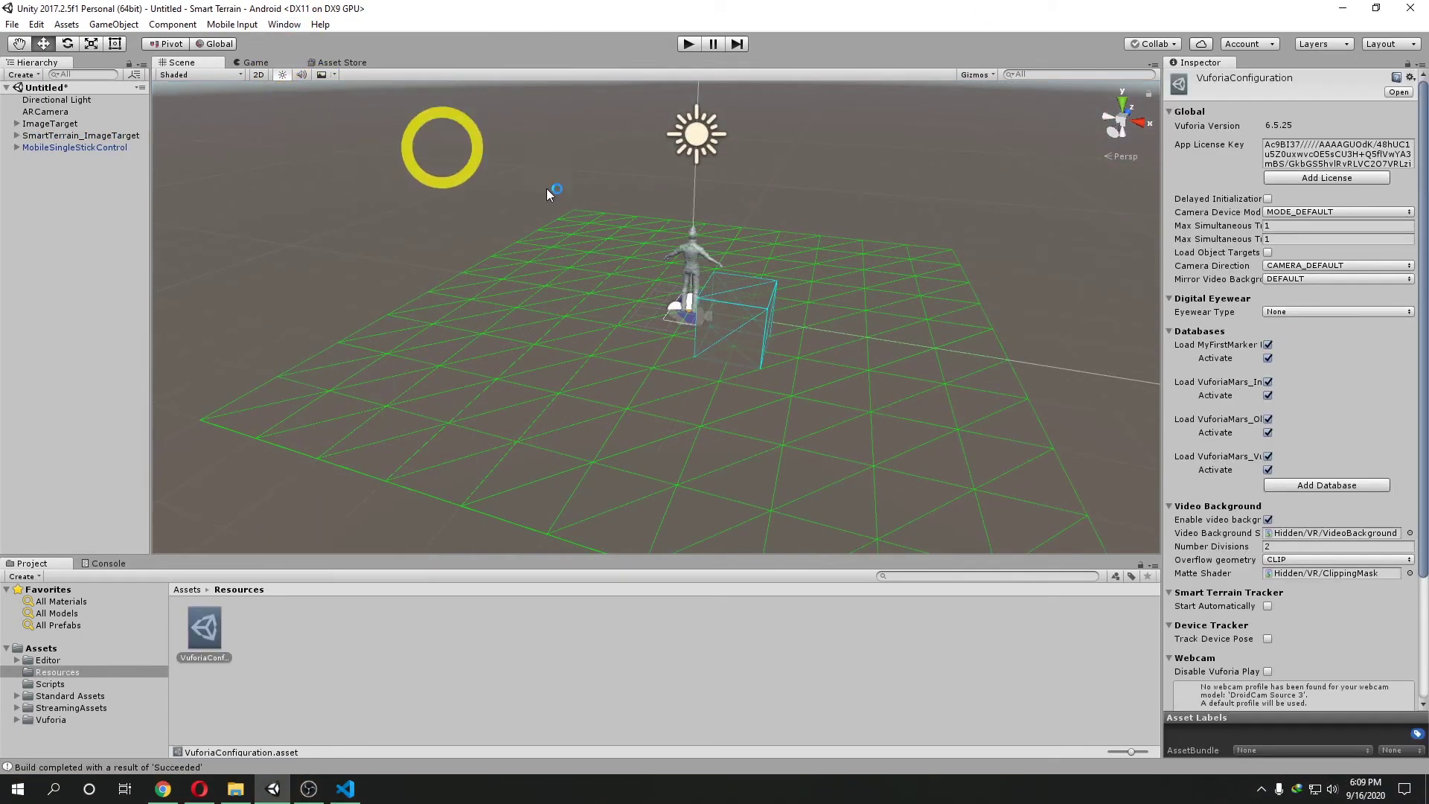
{"action": "scroll", "coordinate": [1211, 475], "scroll_direction": "down", "scroll_amount": 5}
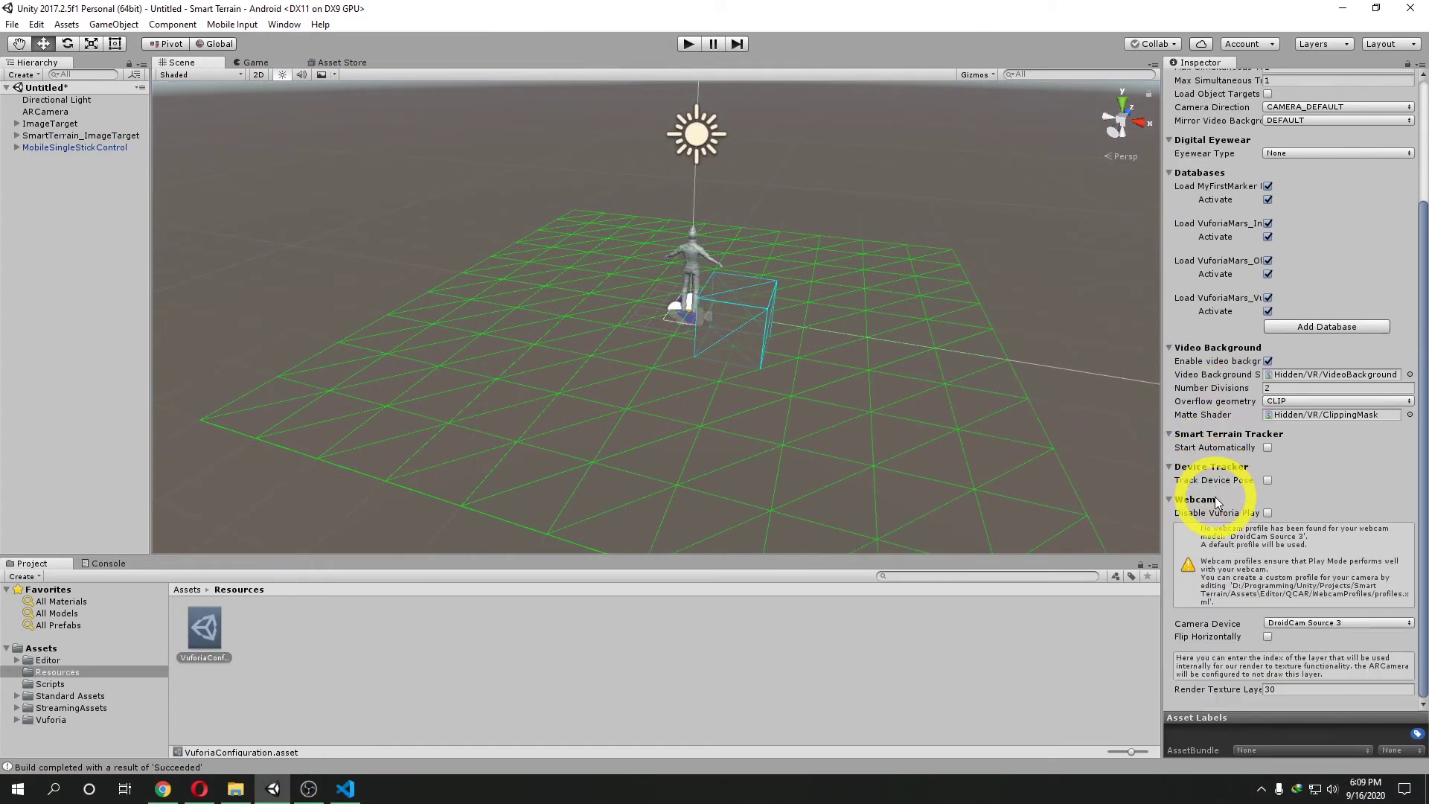
{"action": "left_click", "coordinate": [1267, 447]}
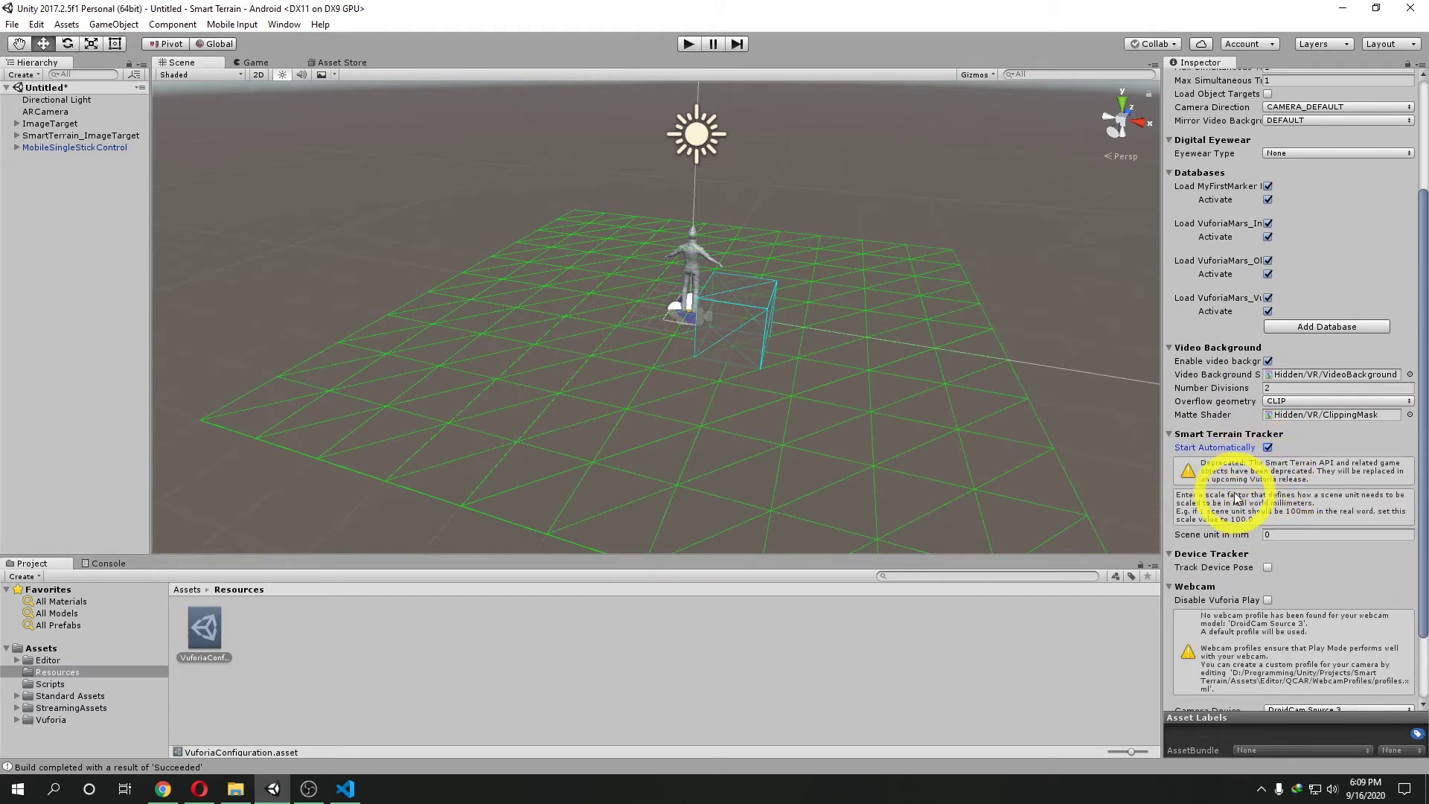
{"action": "left_click", "coordinate": [1265, 536]}
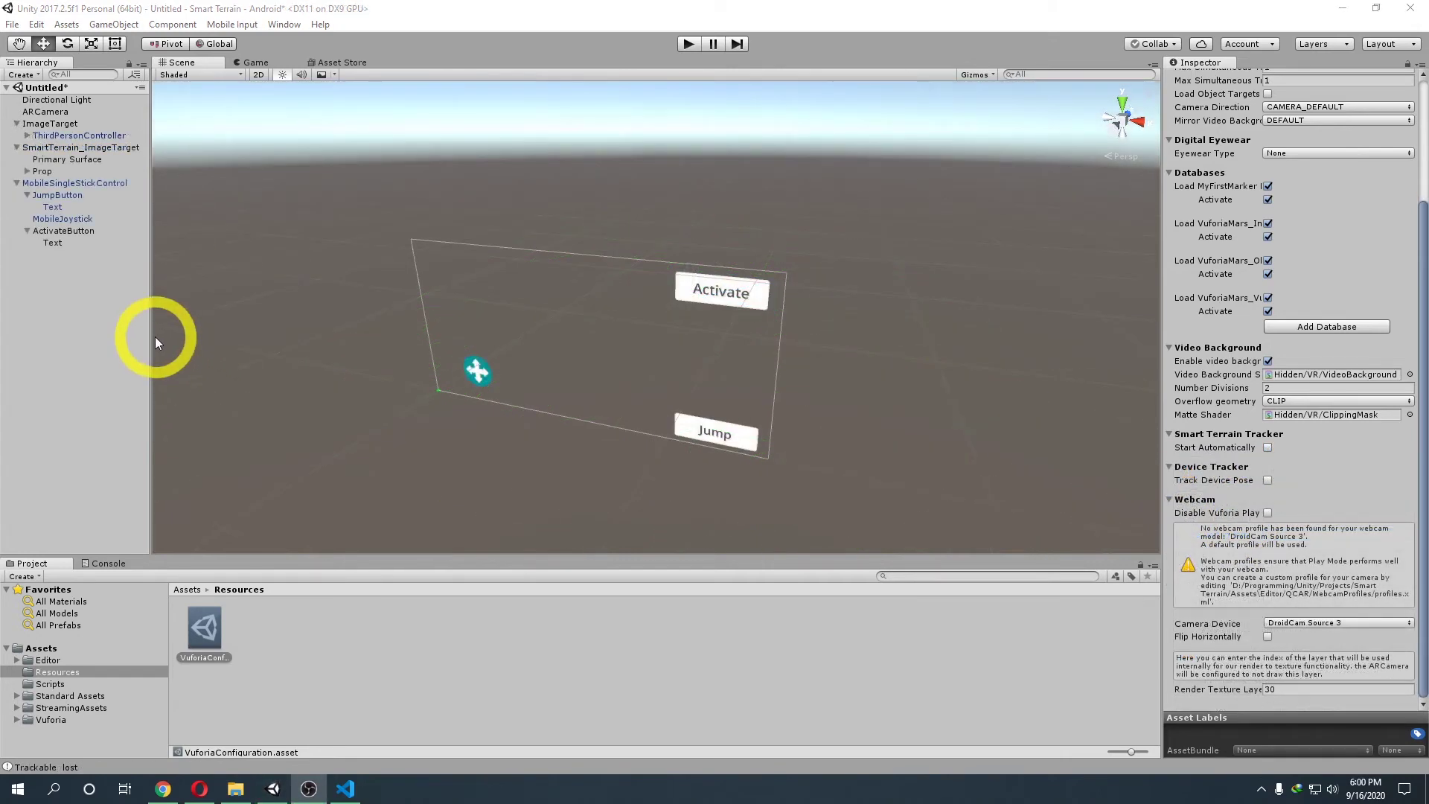
Open the CameraFocusController script from the Scripts folder in Visual Studio Code and examine its autofocus methods.
{"action": "left_click", "coordinate": [55, 683]}
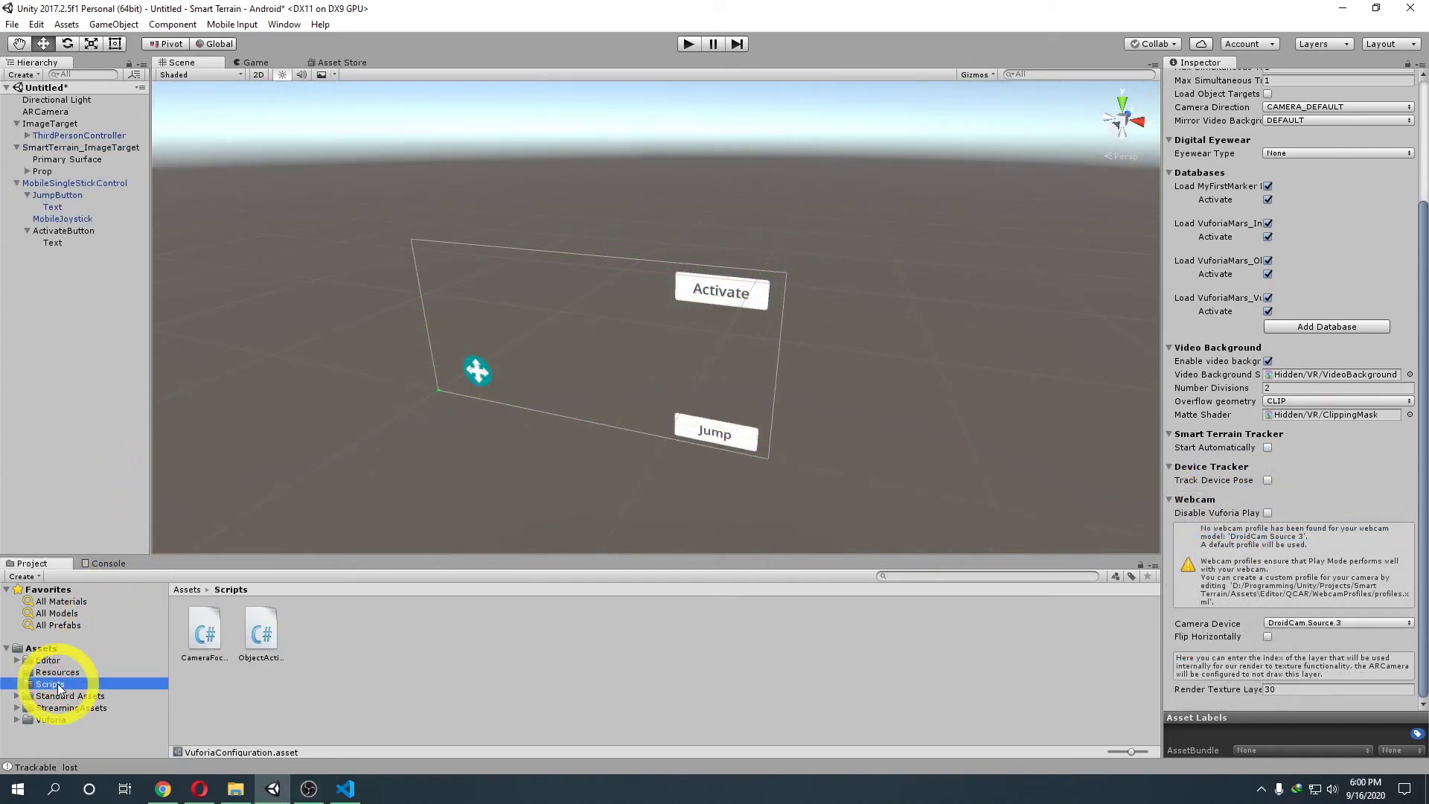
{"action": "left_click", "coordinate": [207, 637]}
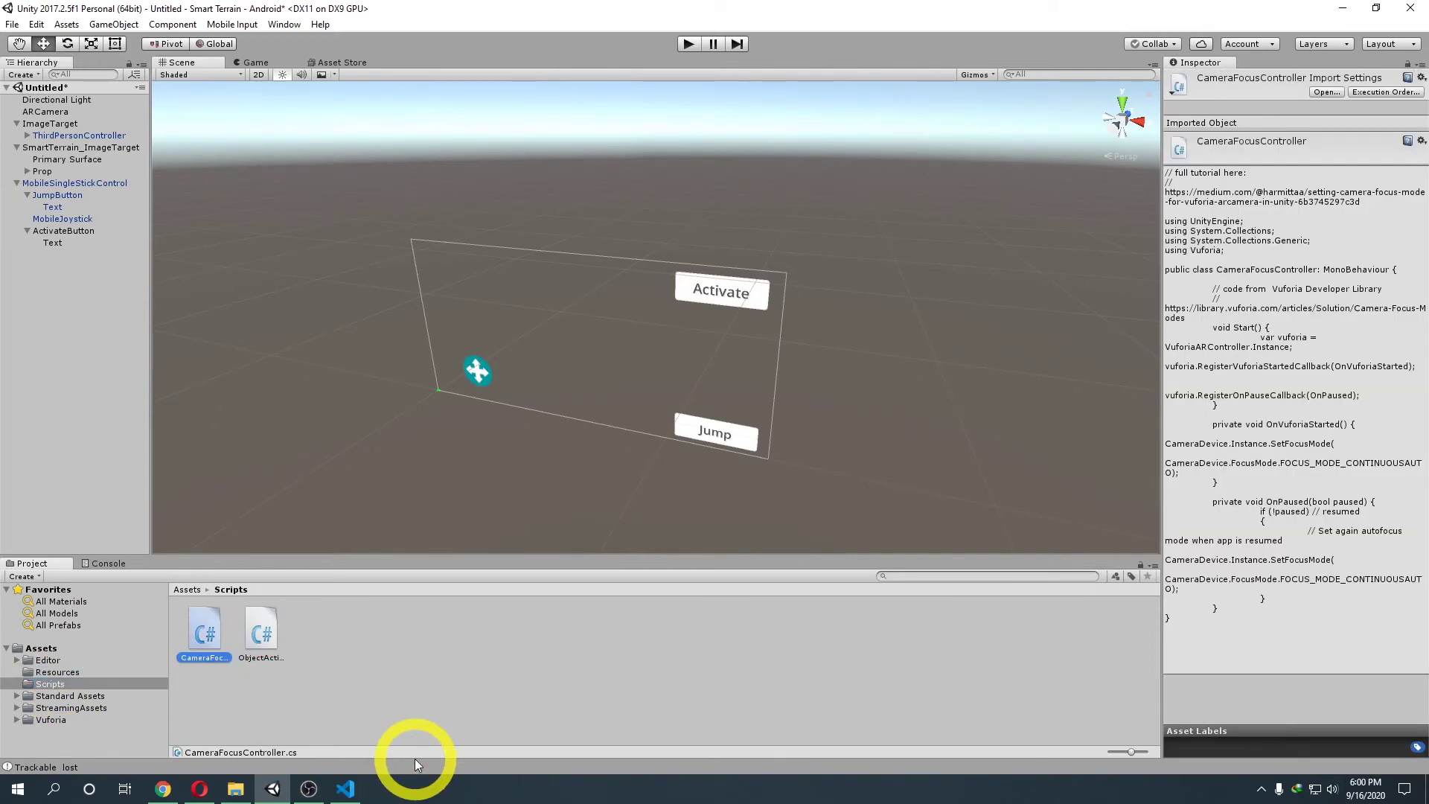
{"action": "double_click", "coordinate": [206, 636]}
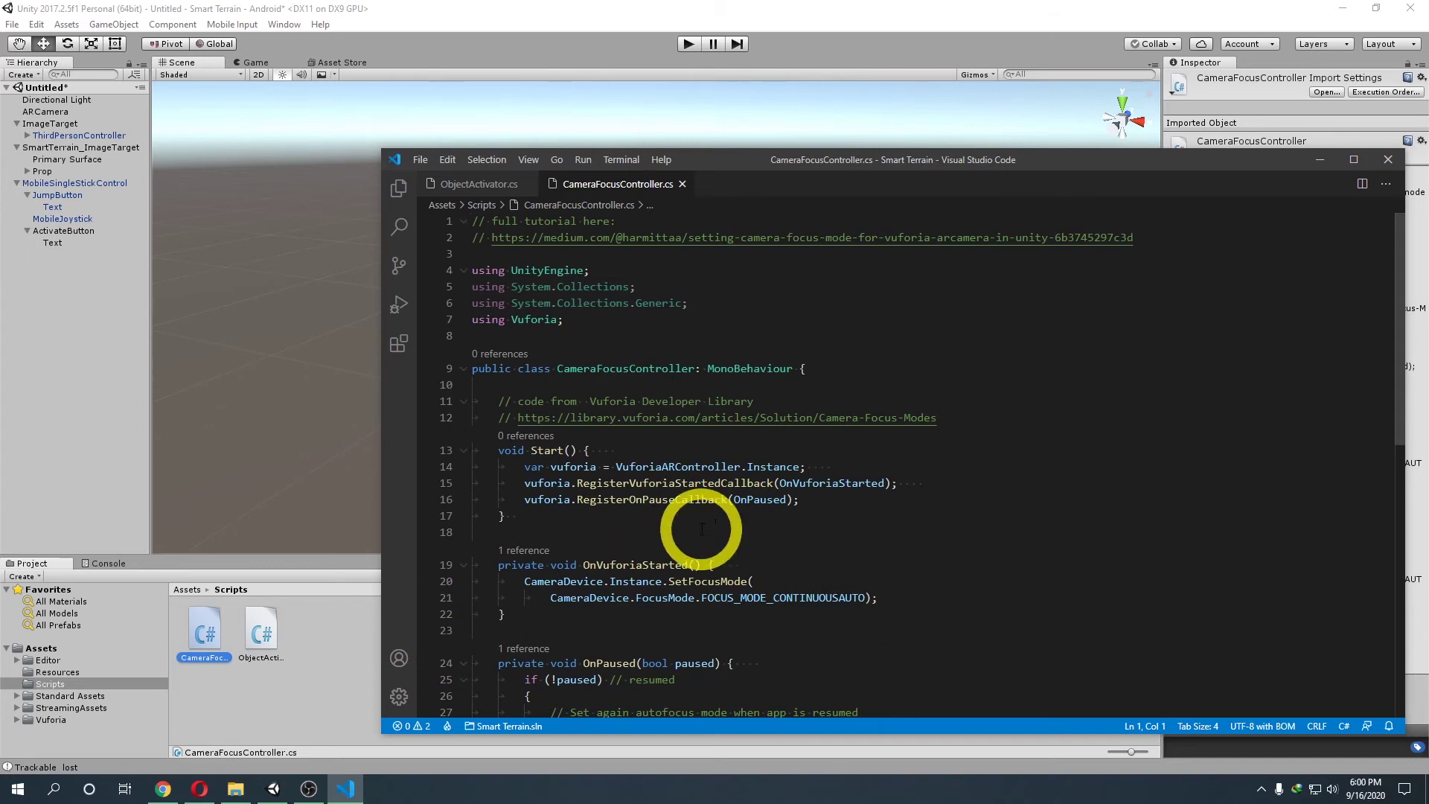
{"action": "scroll", "coordinate": [647, 520], "scroll_direction": "down", "scroll_amount": 2}
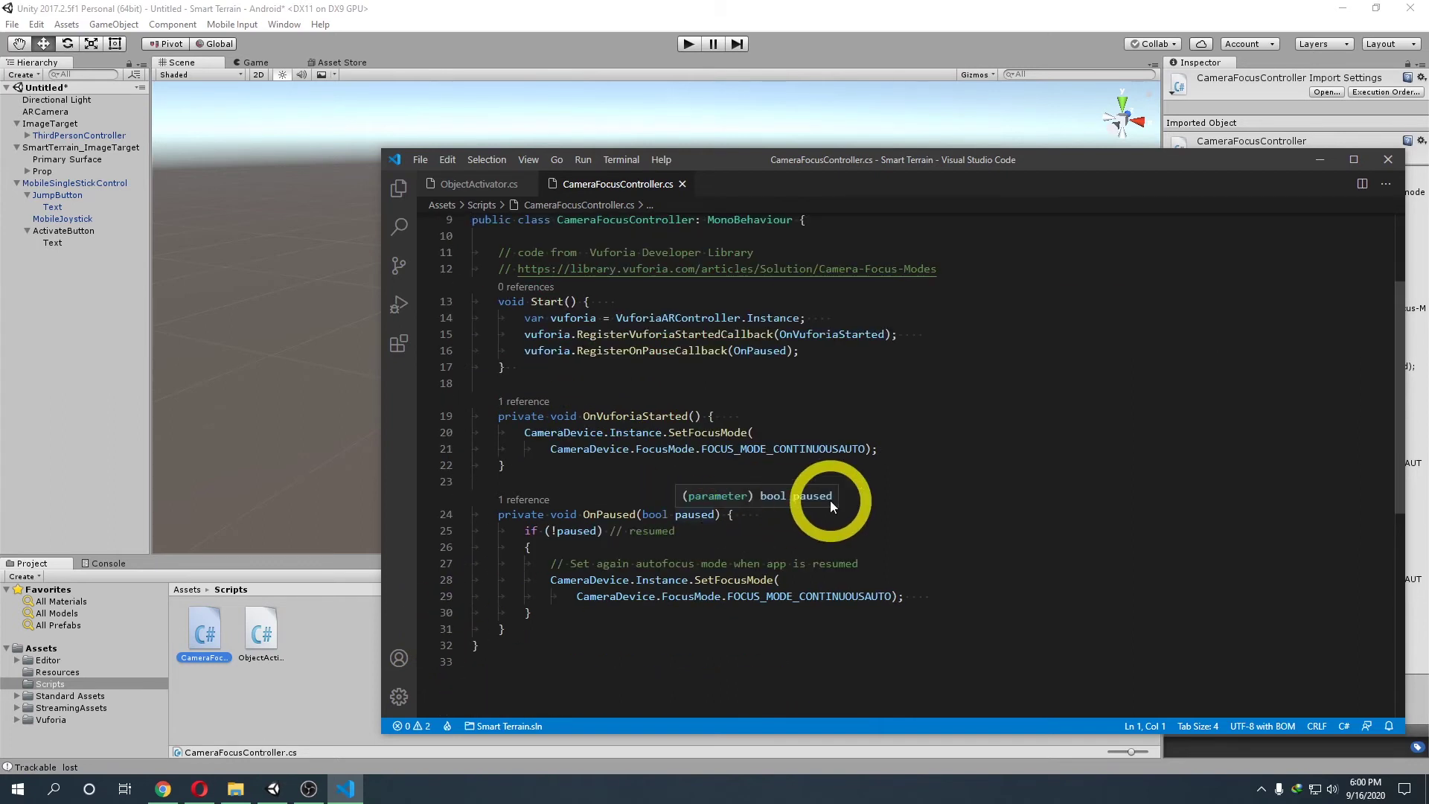
Attach the CameraFocusController script from the Scripts folder to the ARCamera object.
{"action": "left_click", "coordinate": [861, 48]}
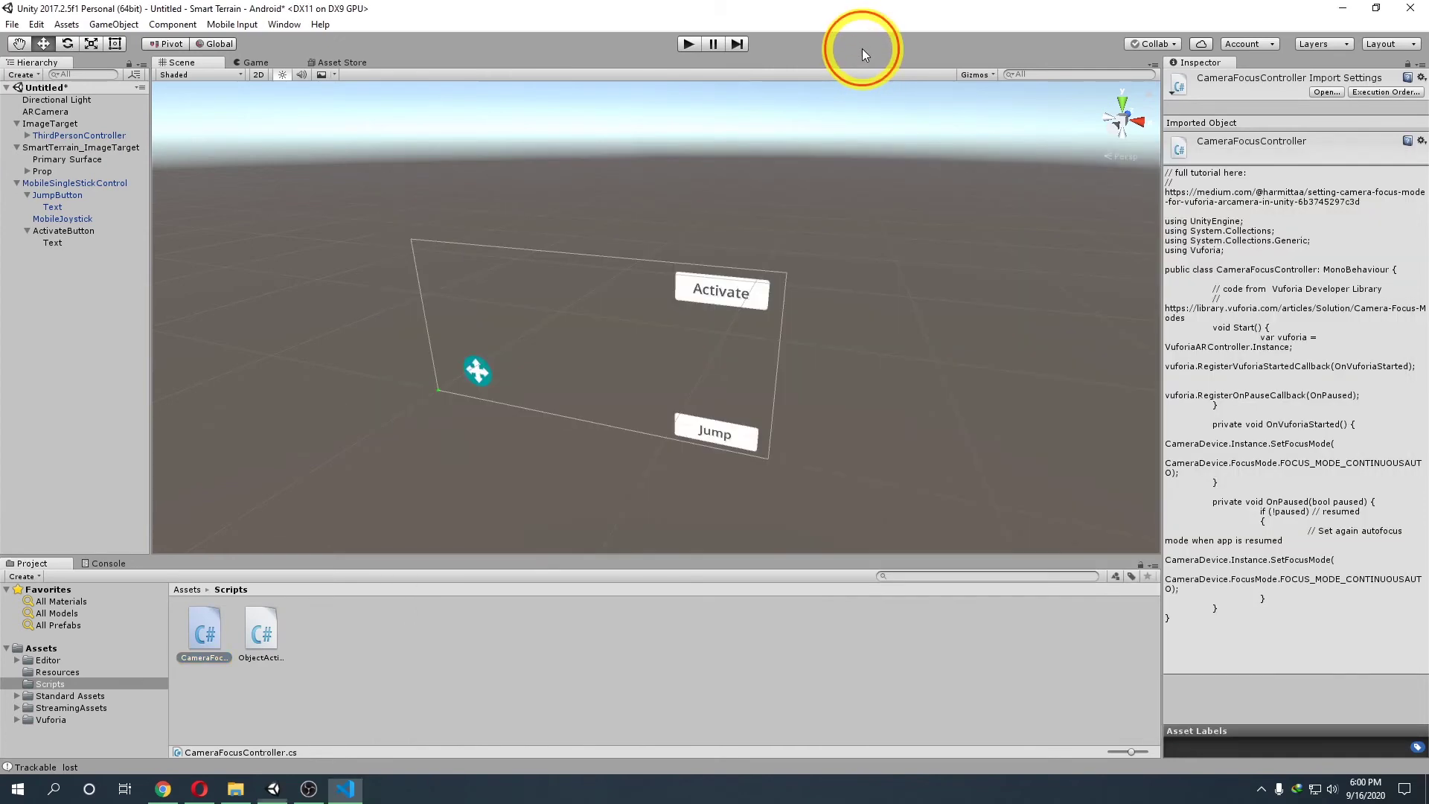
{"action": "left_click", "coordinate": [45, 111]}
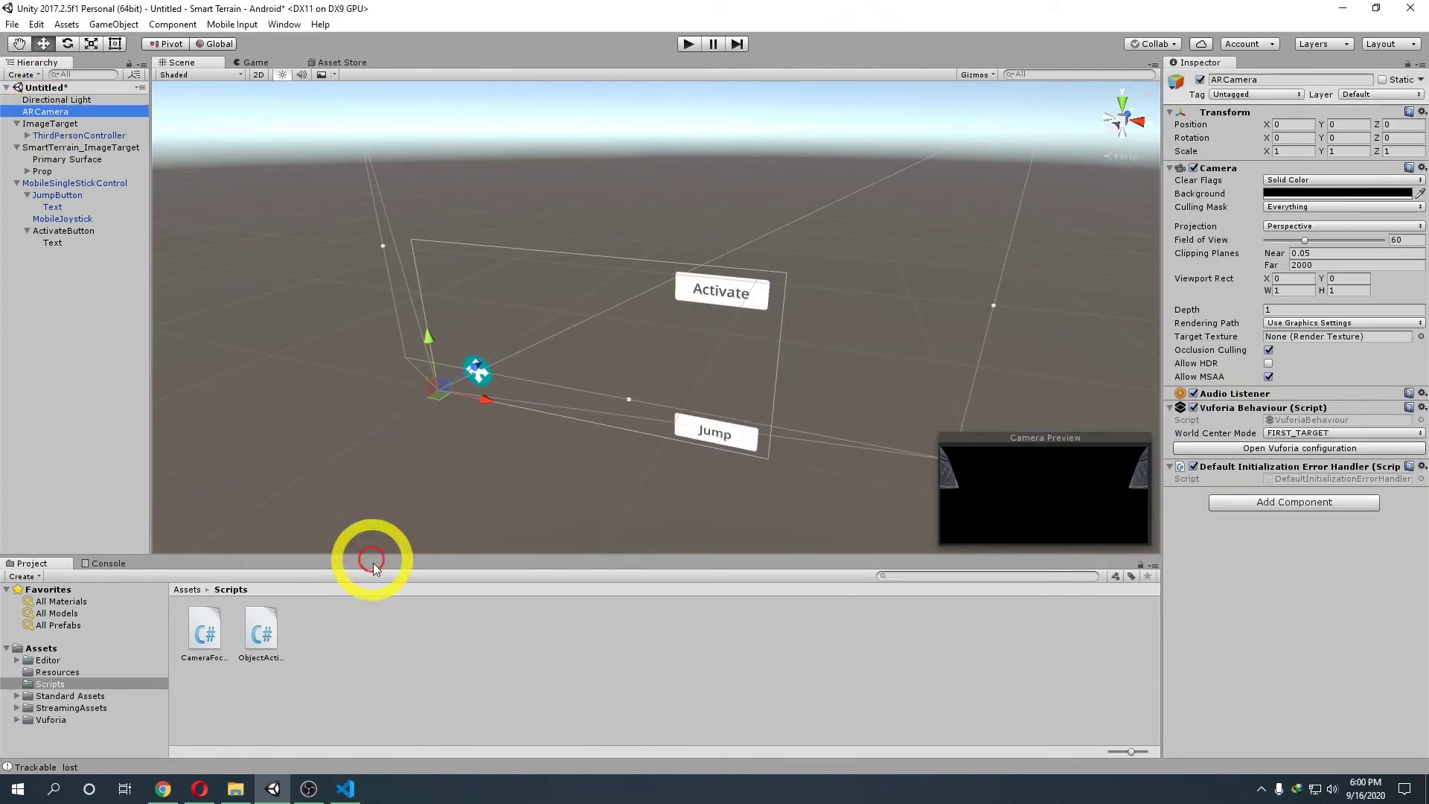
{"action": "left_click_drag", "start_coordinate": [207, 631], "coordinate": [1209, 618]}
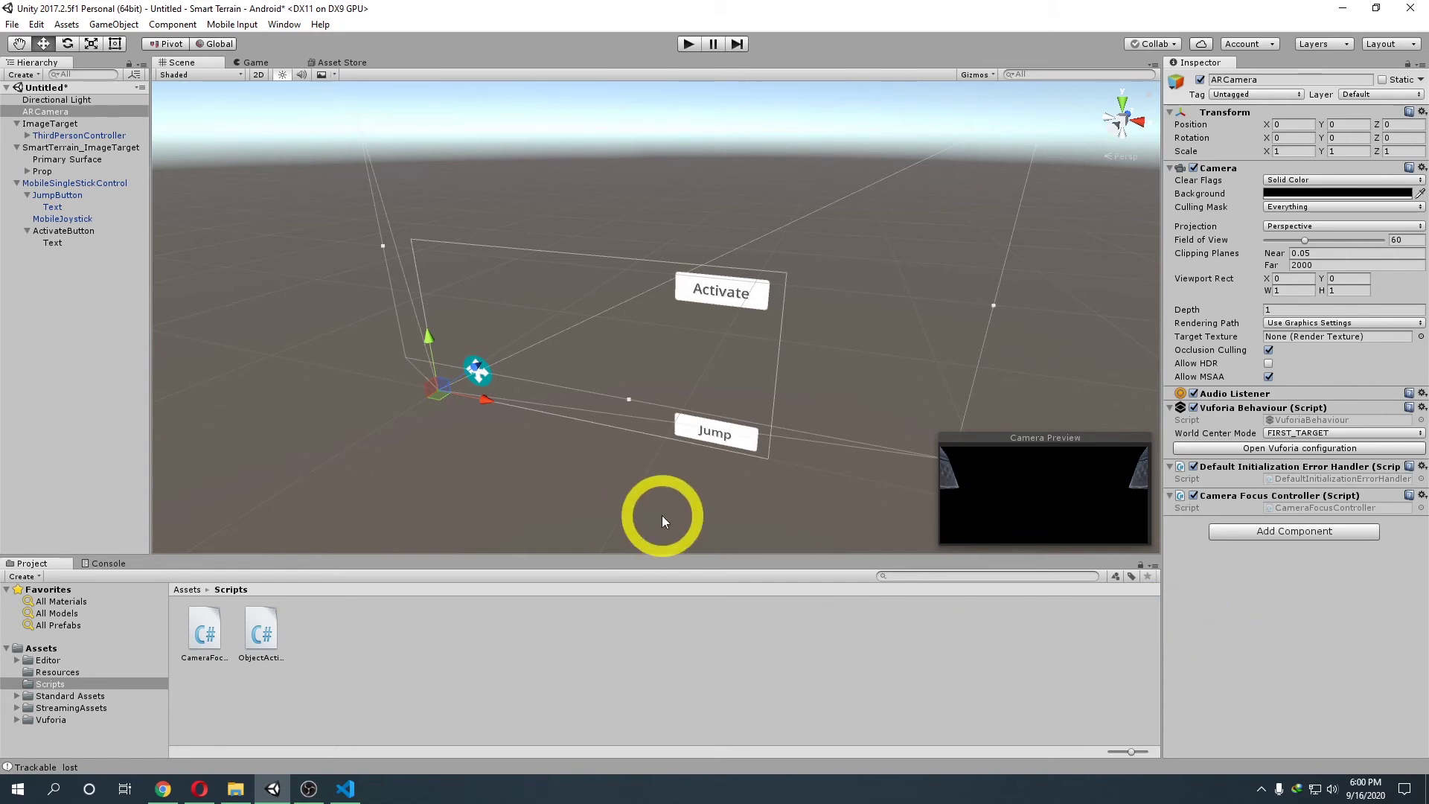
{"action": "left_click", "coordinate": [260, 631]}
{"action": "left_click", "coordinate": [207, 636]}
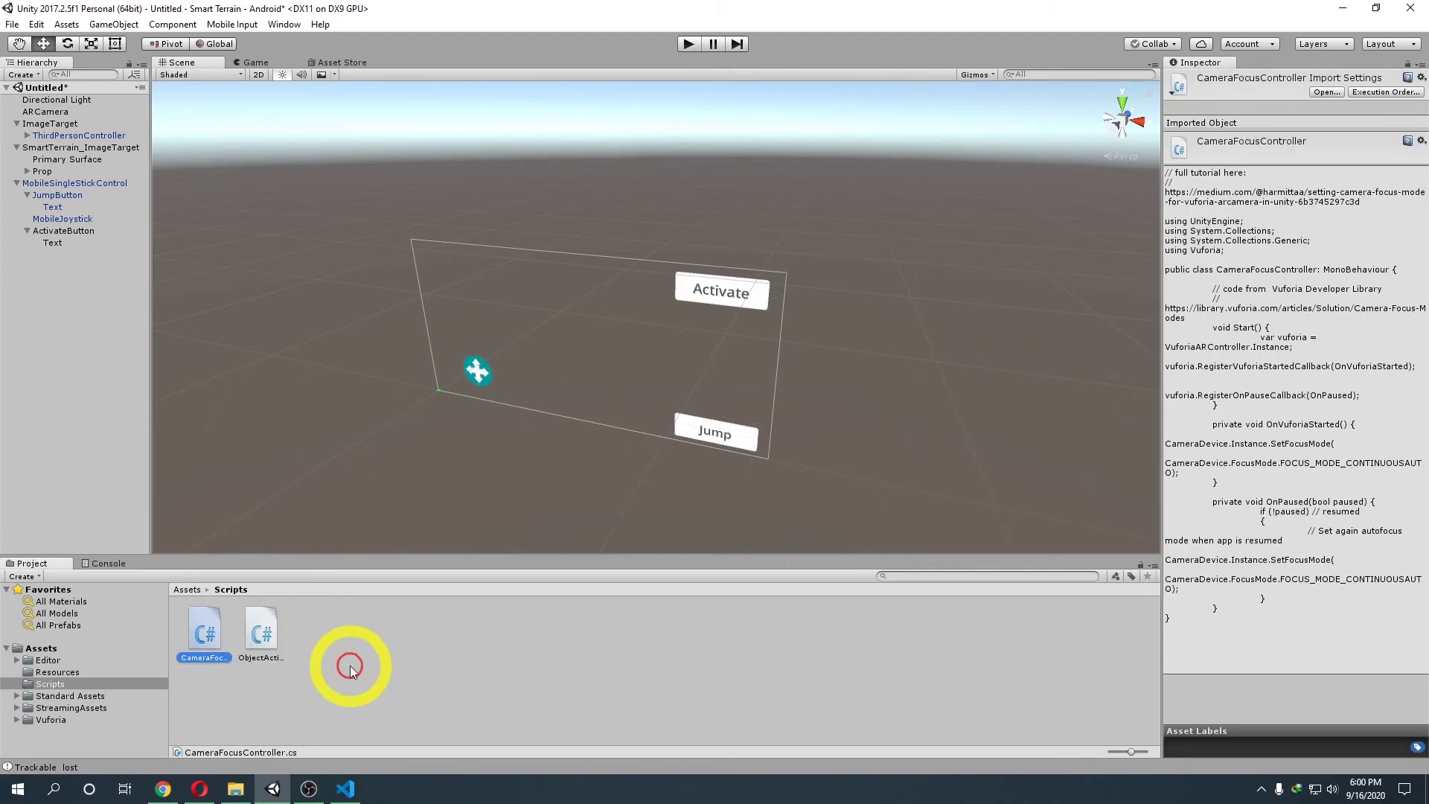
{"action": "left_click", "coordinate": [351, 666]}
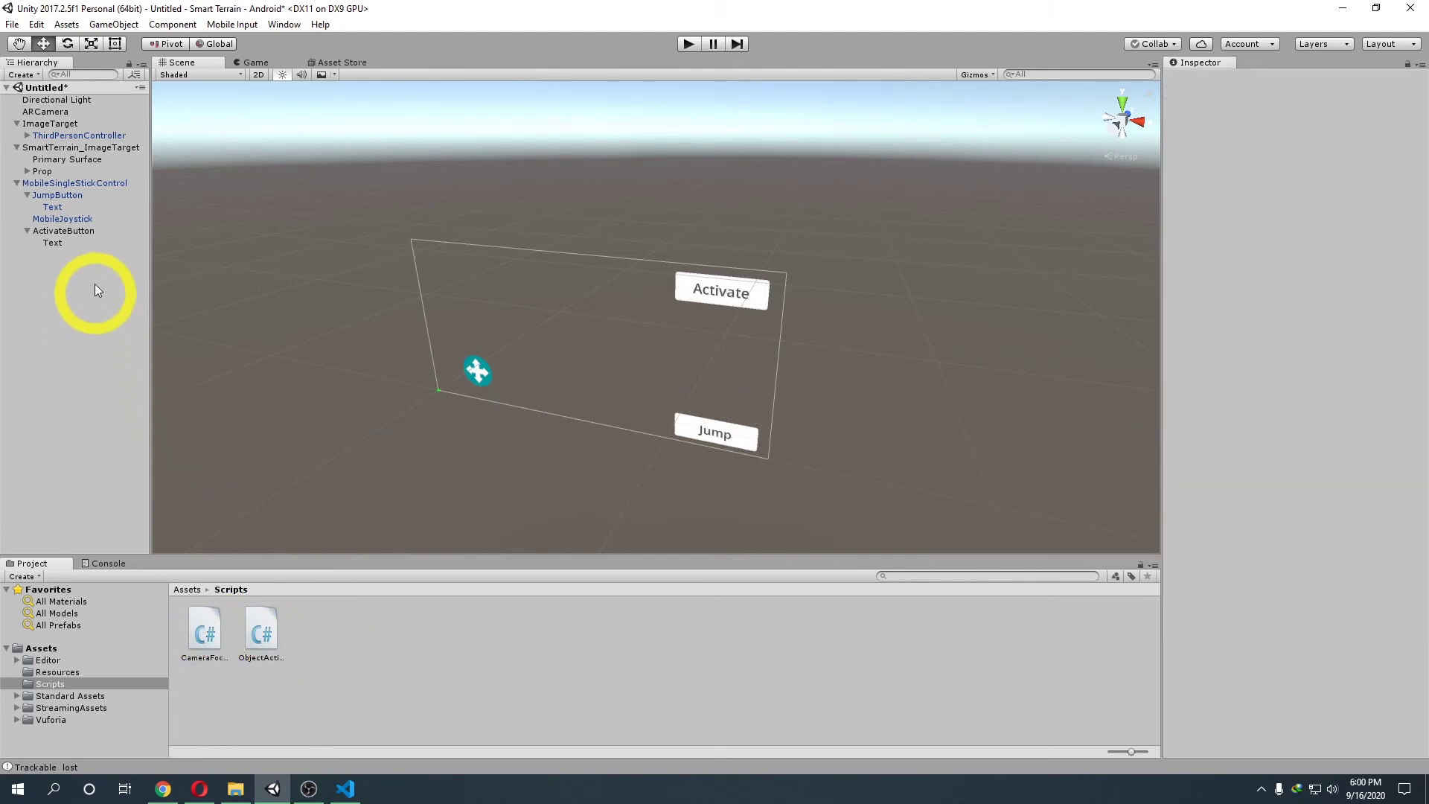
Assign MobileSingleStickControl as the target object of ActivateButton's Pointer Click event.
{"action": "left_click", "coordinate": [87, 232]}
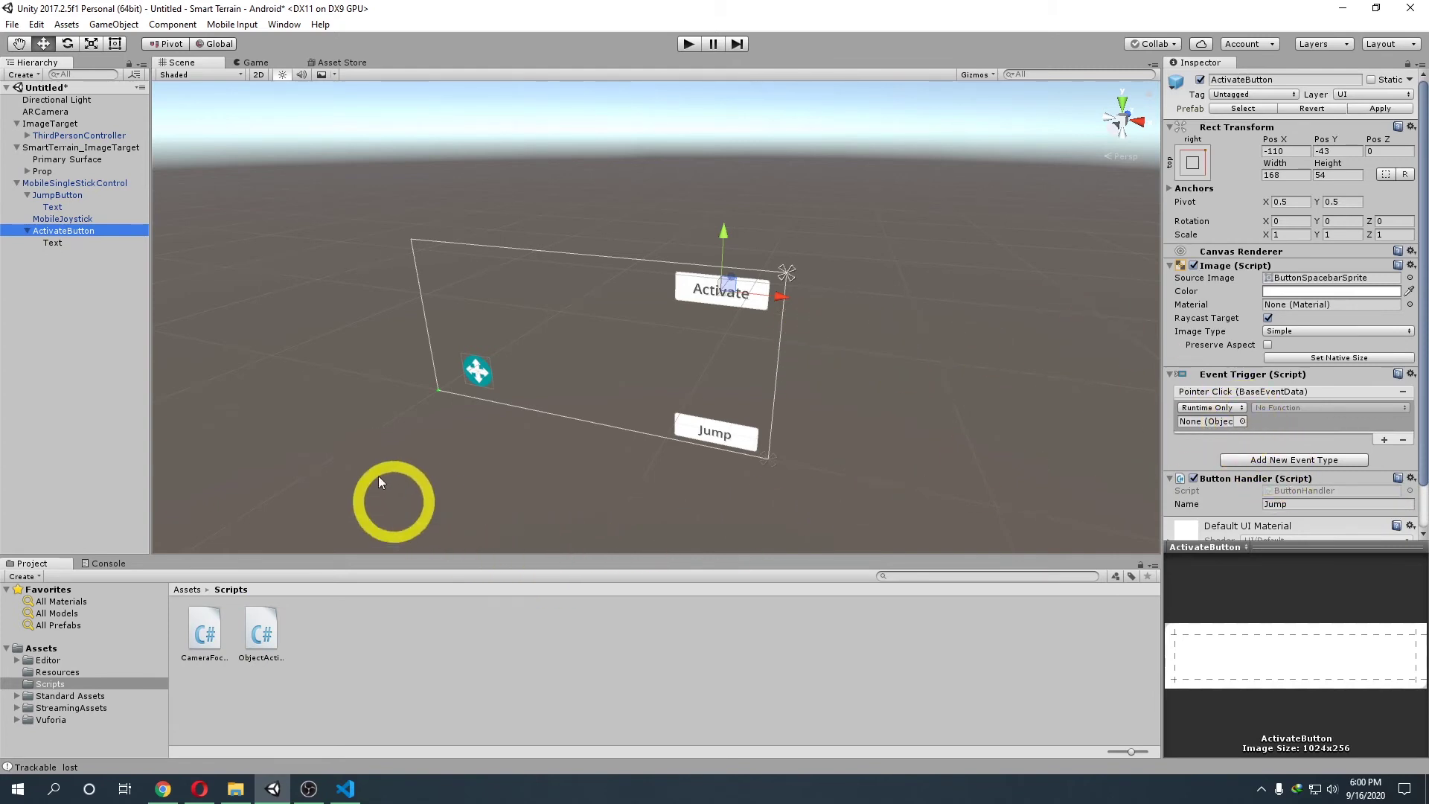
{"action": "left_click", "coordinate": [1242, 421]}
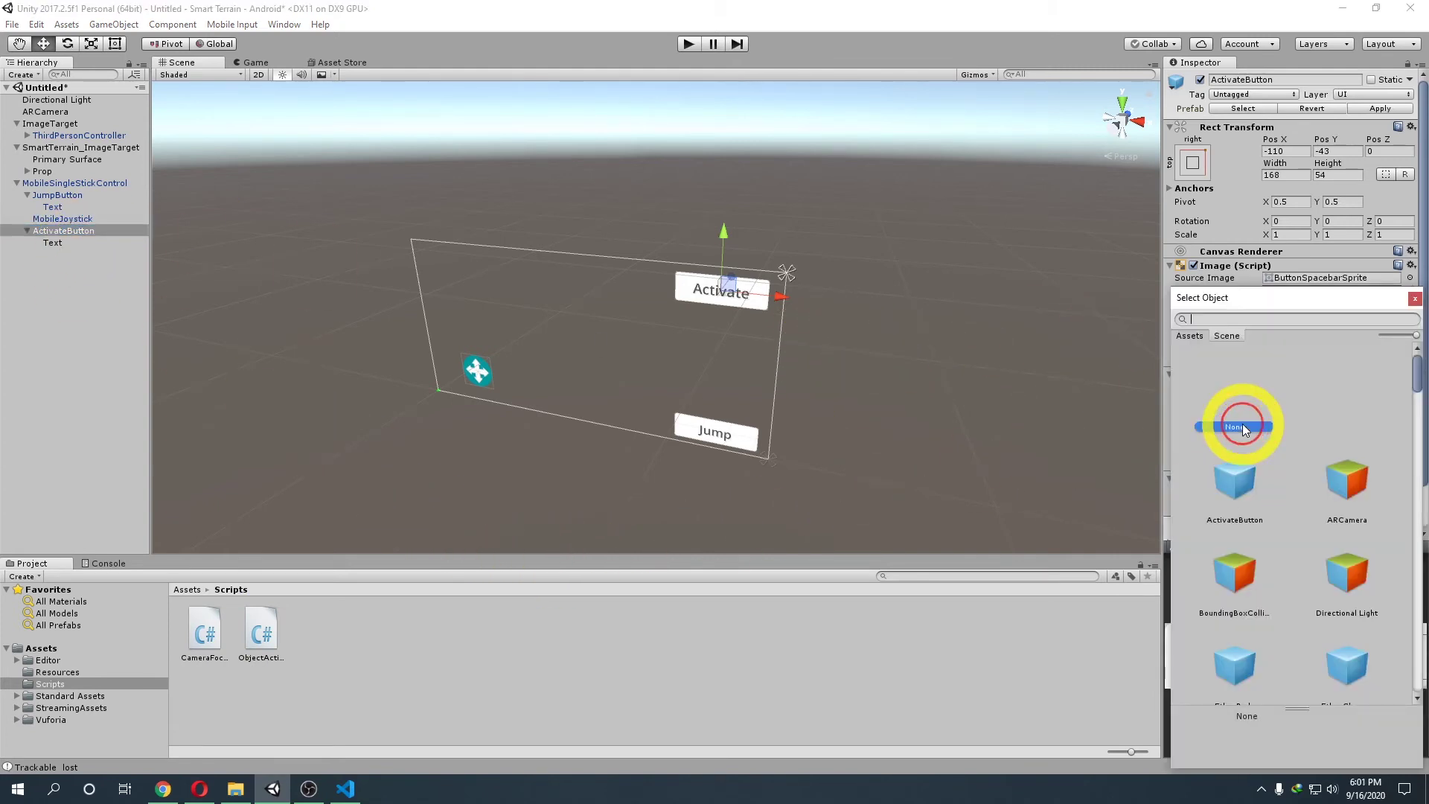
{"action": "scroll", "coordinate": [1341, 528], "scroll_direction": "down", "scroll_amount": 3}
{"action": "scroll", "coordinate": [1341, 529], "scroll_direction": "down", "scroll_amount": 5}
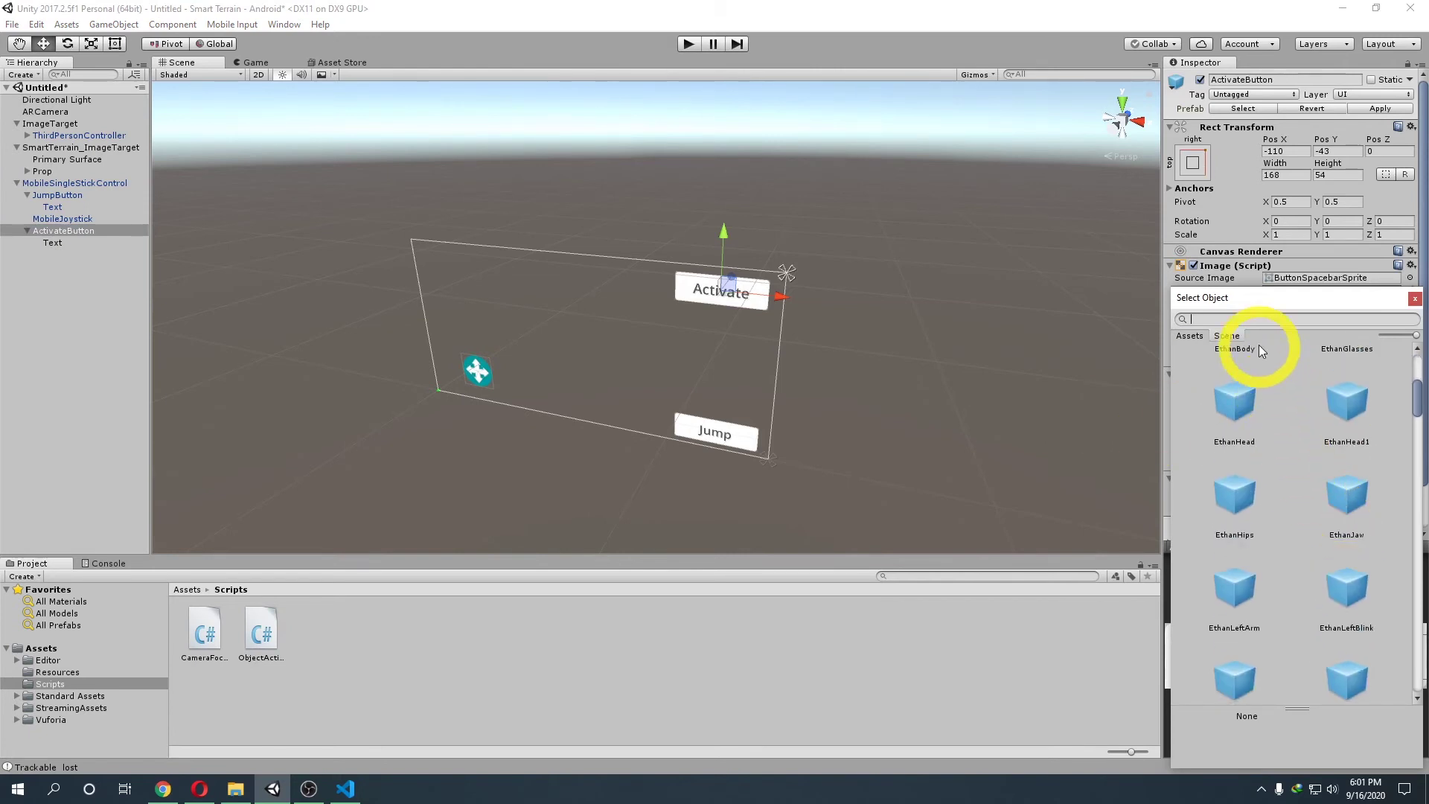
{"action": "type", "text": "mobi"}
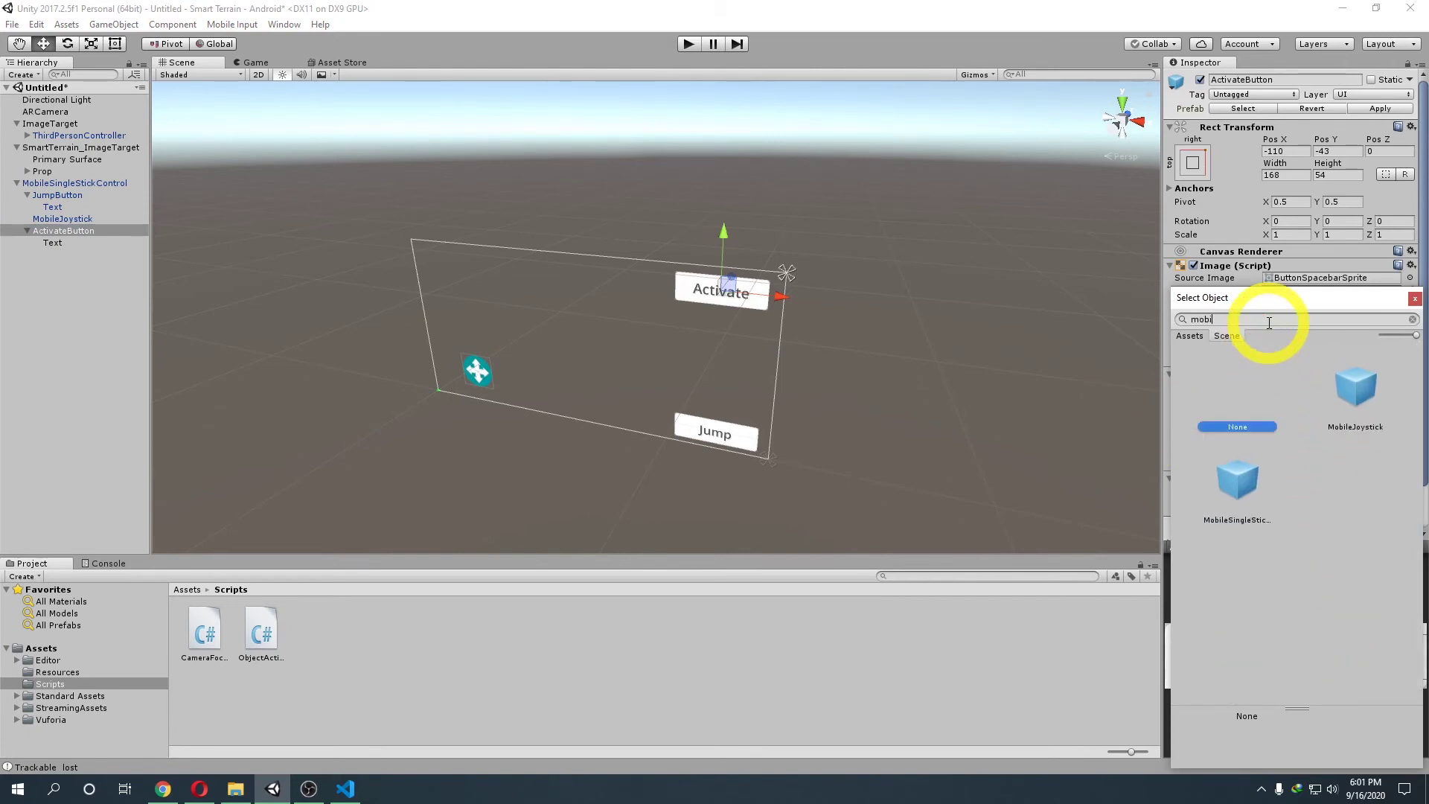
{"action": "double_click", "coordinate": [1247, 480]}
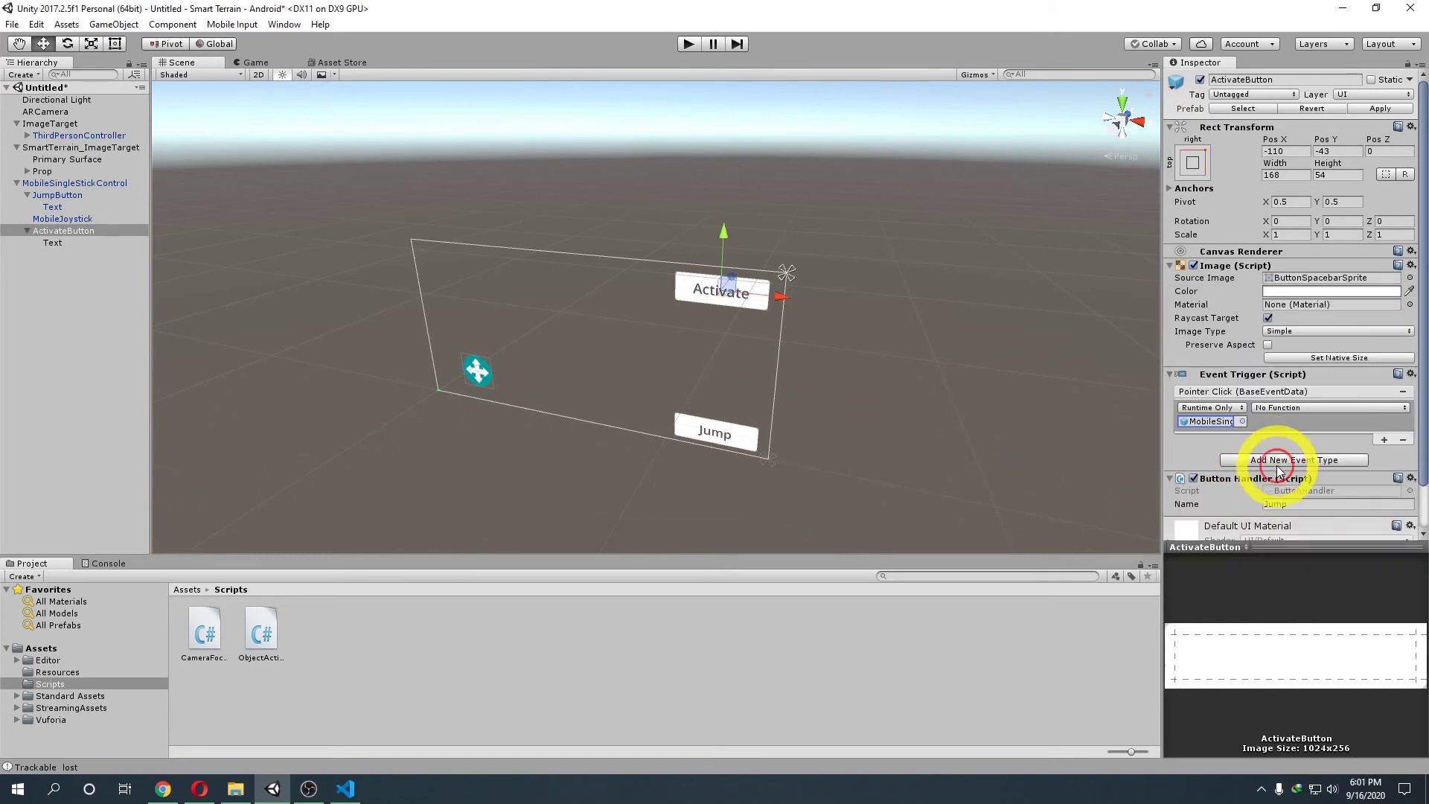
Set the function of ActivateButton's Pointer Click event to ObjectActivator.AktifkanKarakter.
{"action": "left_click", "coordinate": [1289, 408]}
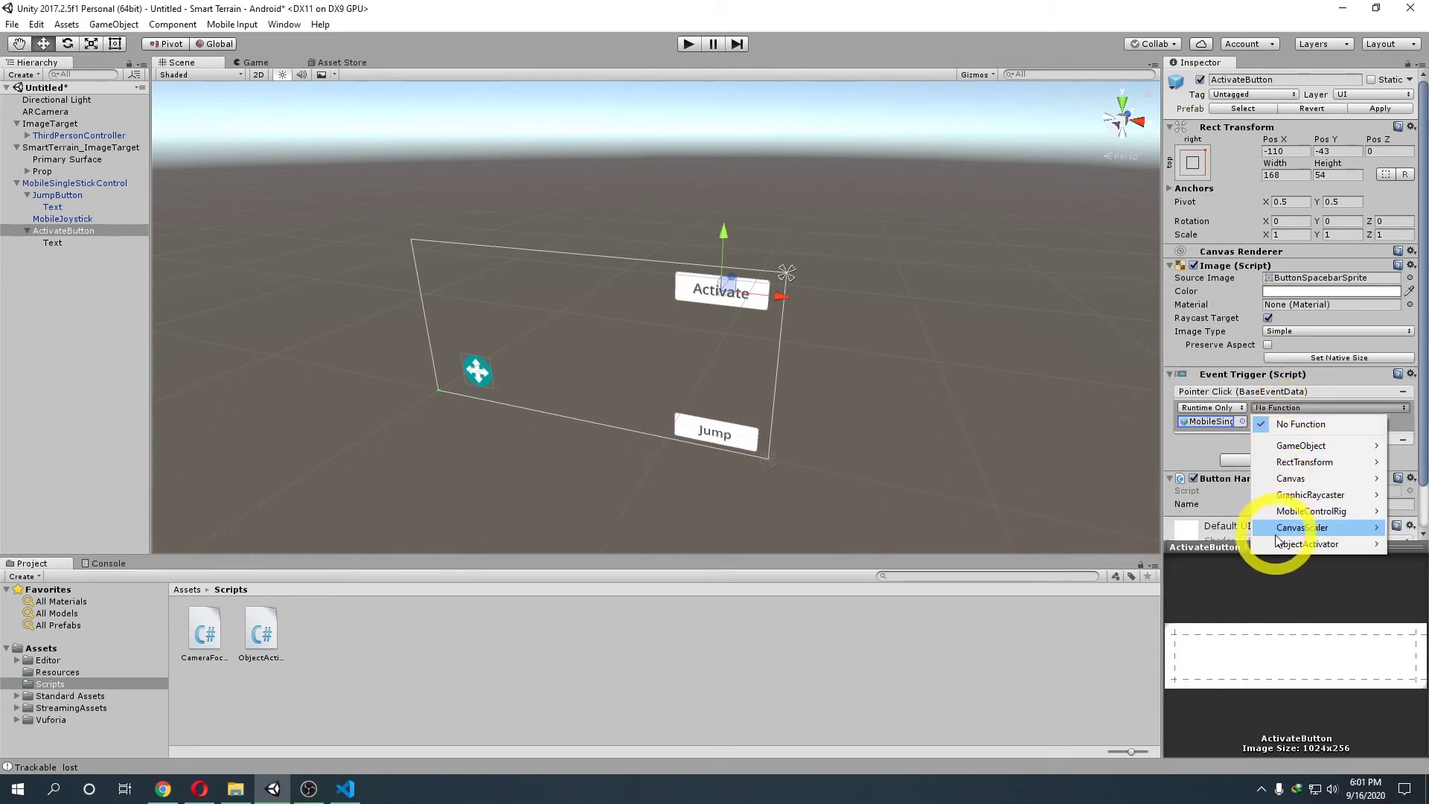
{"action": "mouse_move", "coordinate": [1282, 544]}
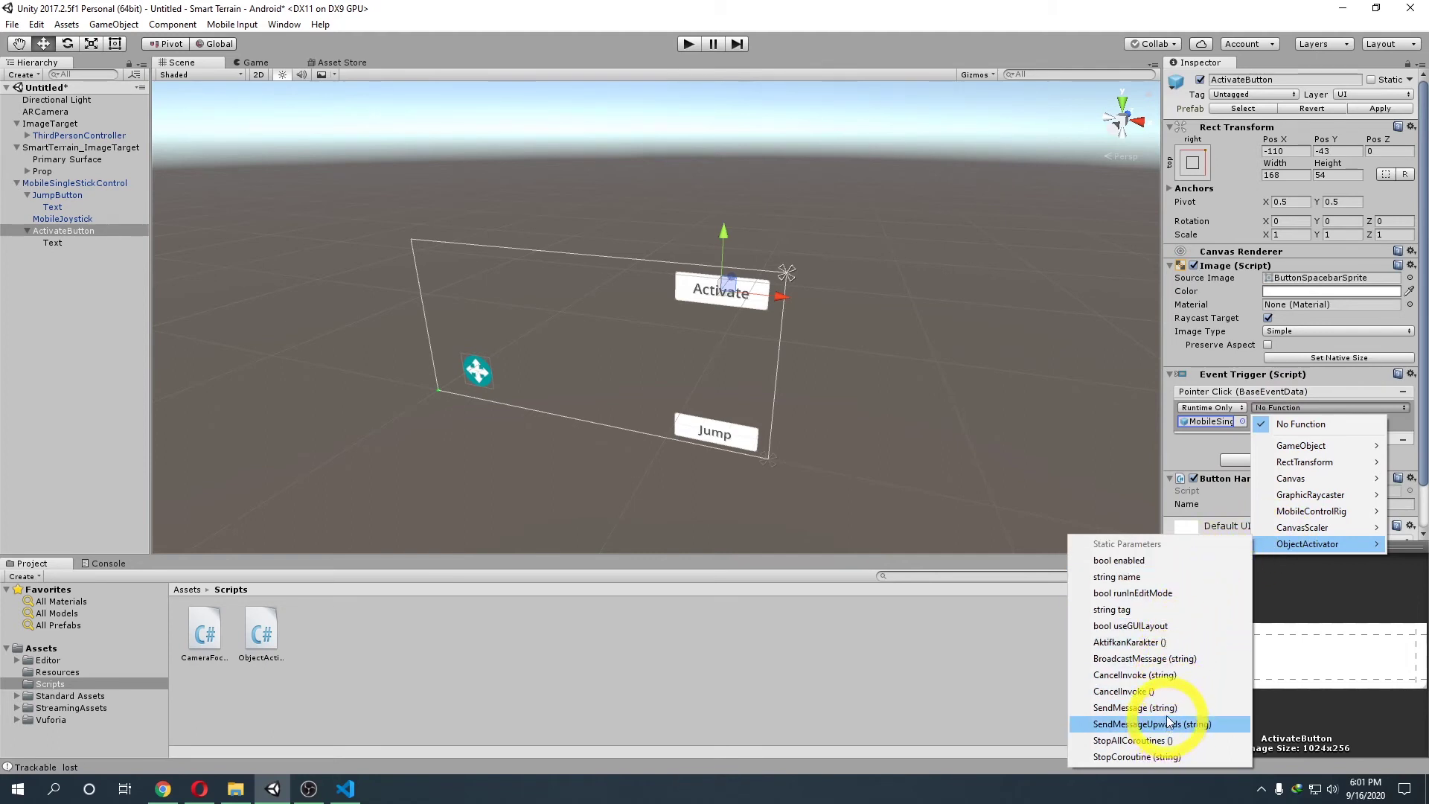
{"action": "left_click", "coordinate": [1165, 642]}
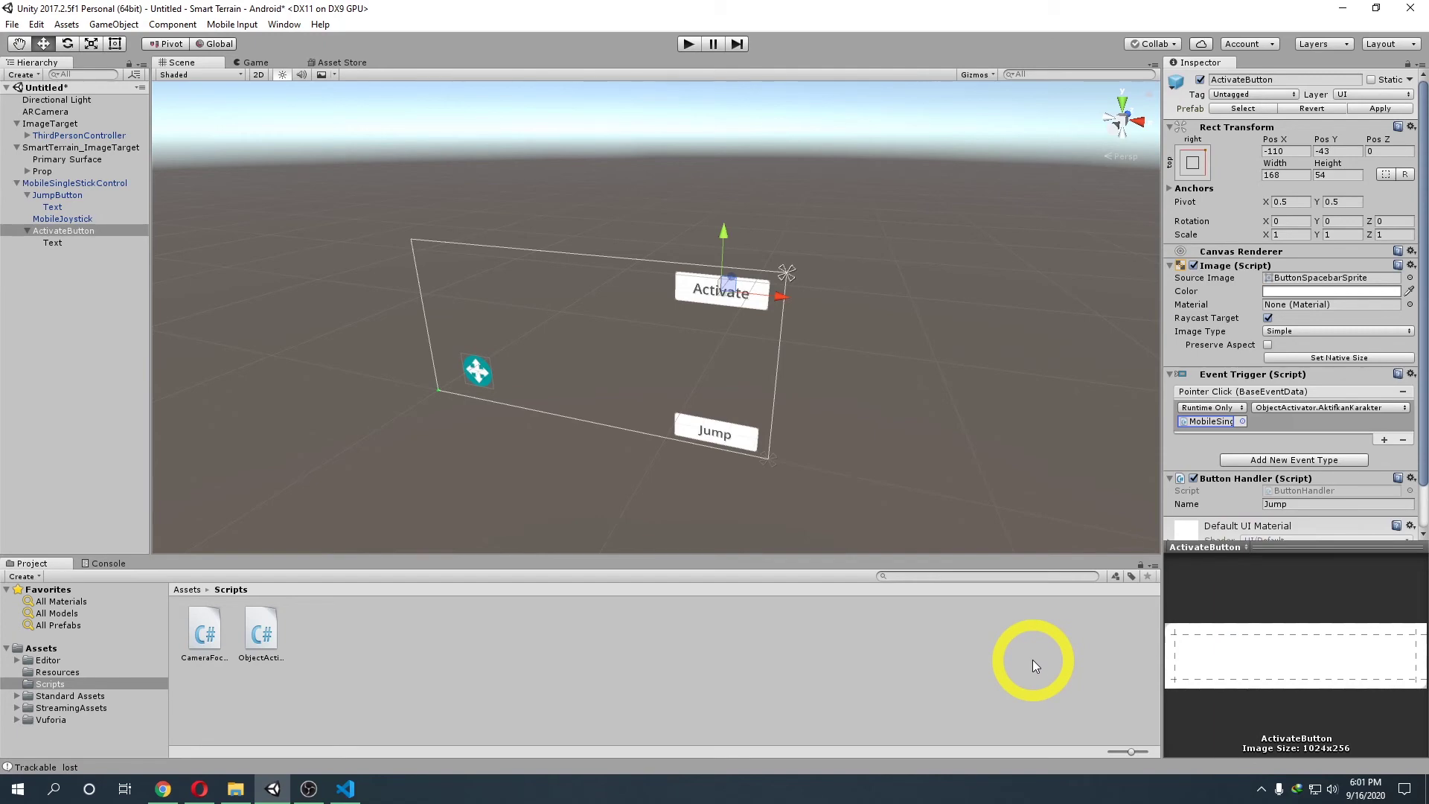
In the Android player settings, set the package name to com.Personal.Odading.
{"action": "left_click", "coordinate": [93, 125]}
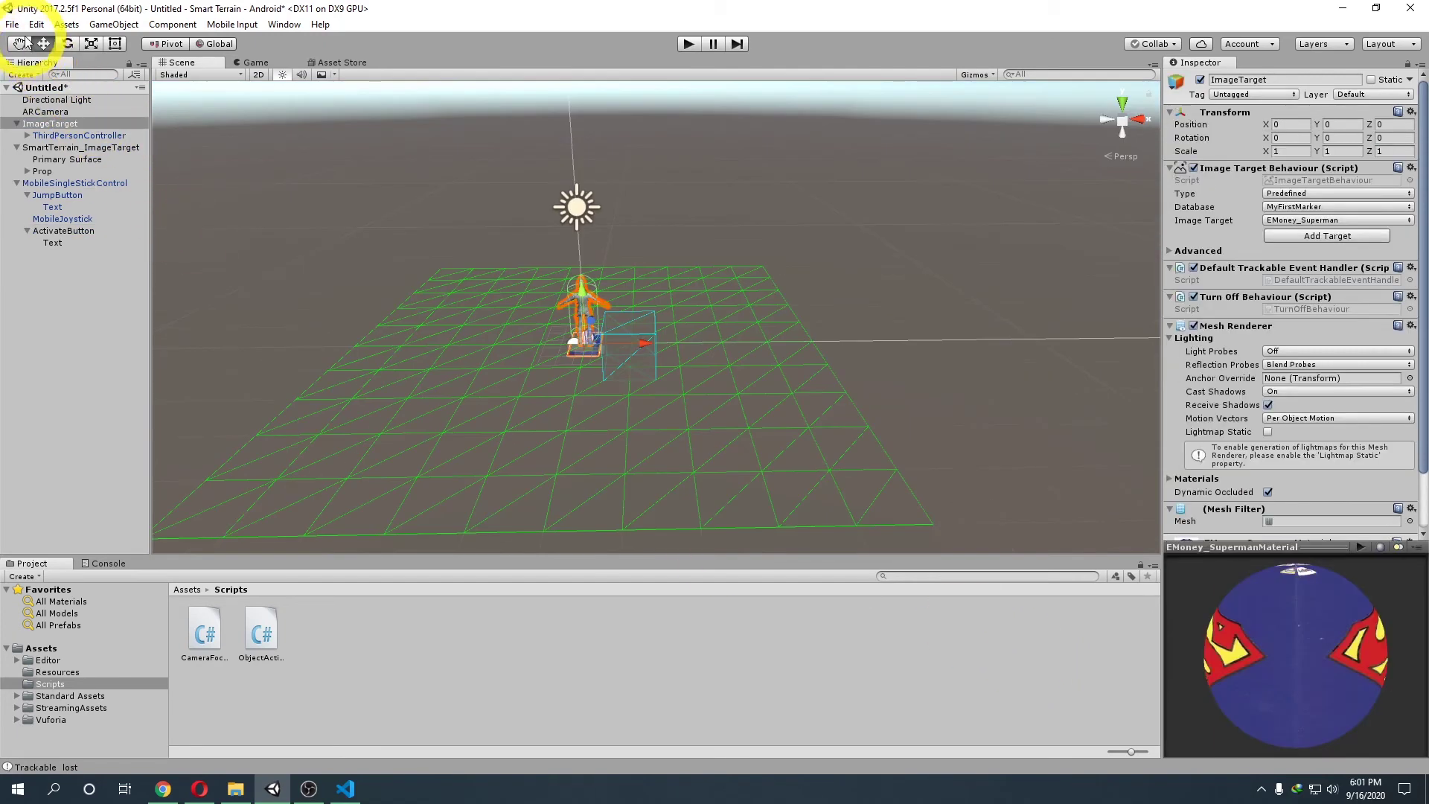
{"action": "left_click", "coordinate": [12, 24]}
{"action": "left_click", "coordinate": [75, 171]}
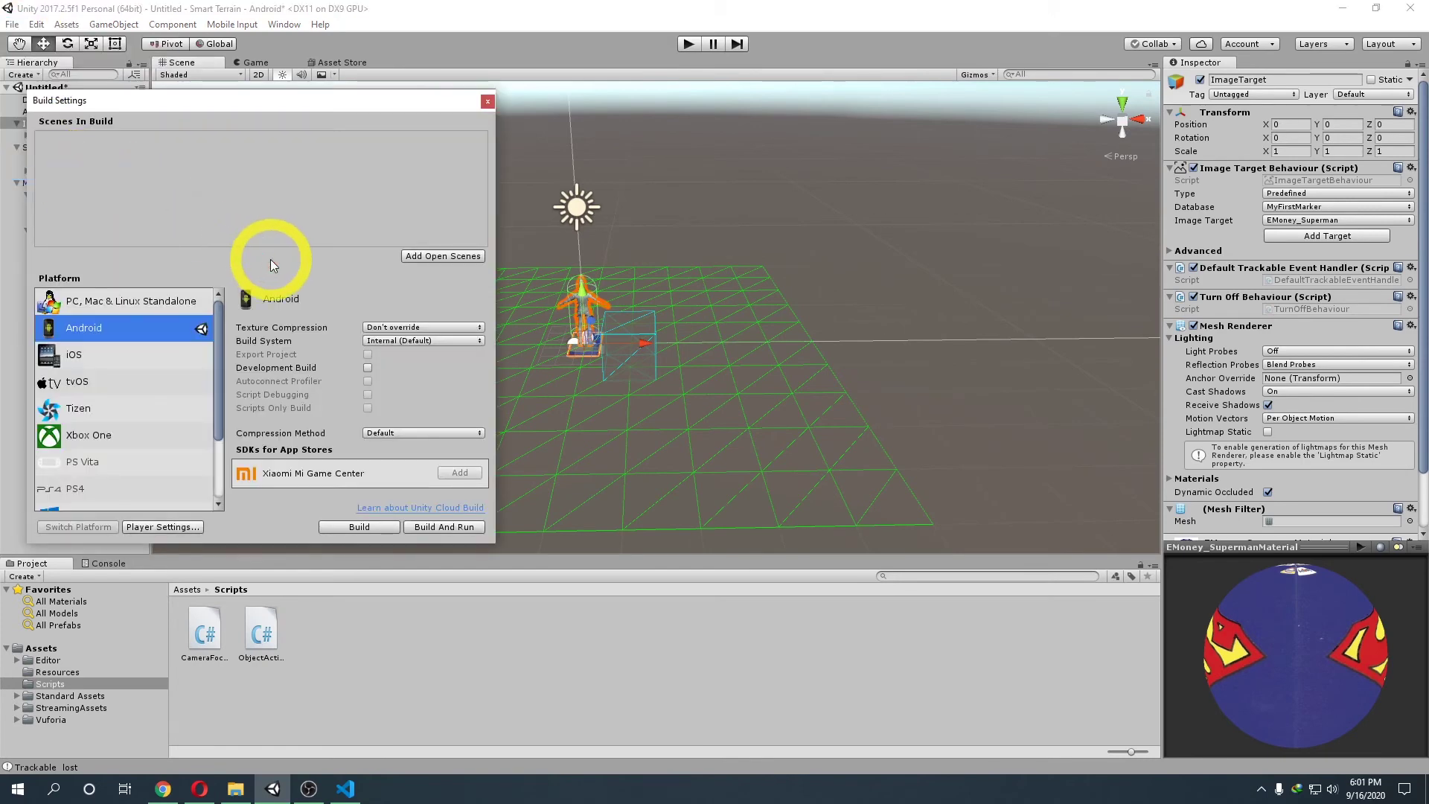
{"action": "left_click", "coordinate": [178, 527]}
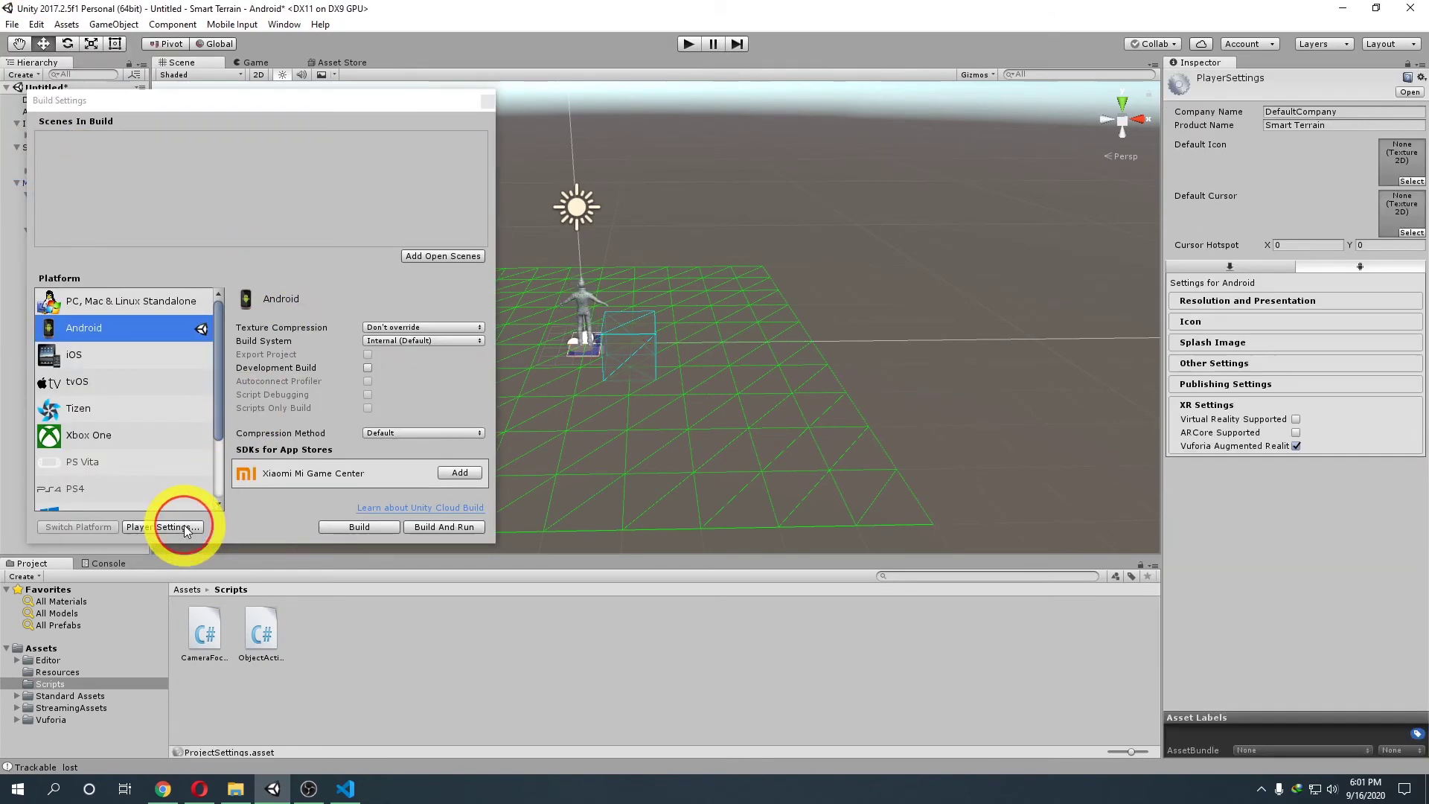
{"action": "left_click", "coordinate": [1229, 363]}
{"action": "scroll", "coordinate": [1295, 445], "scroll_direction": "down", "scroll_amount": 3}
{"action": "double_click", "coordinate": [1329, 407]}
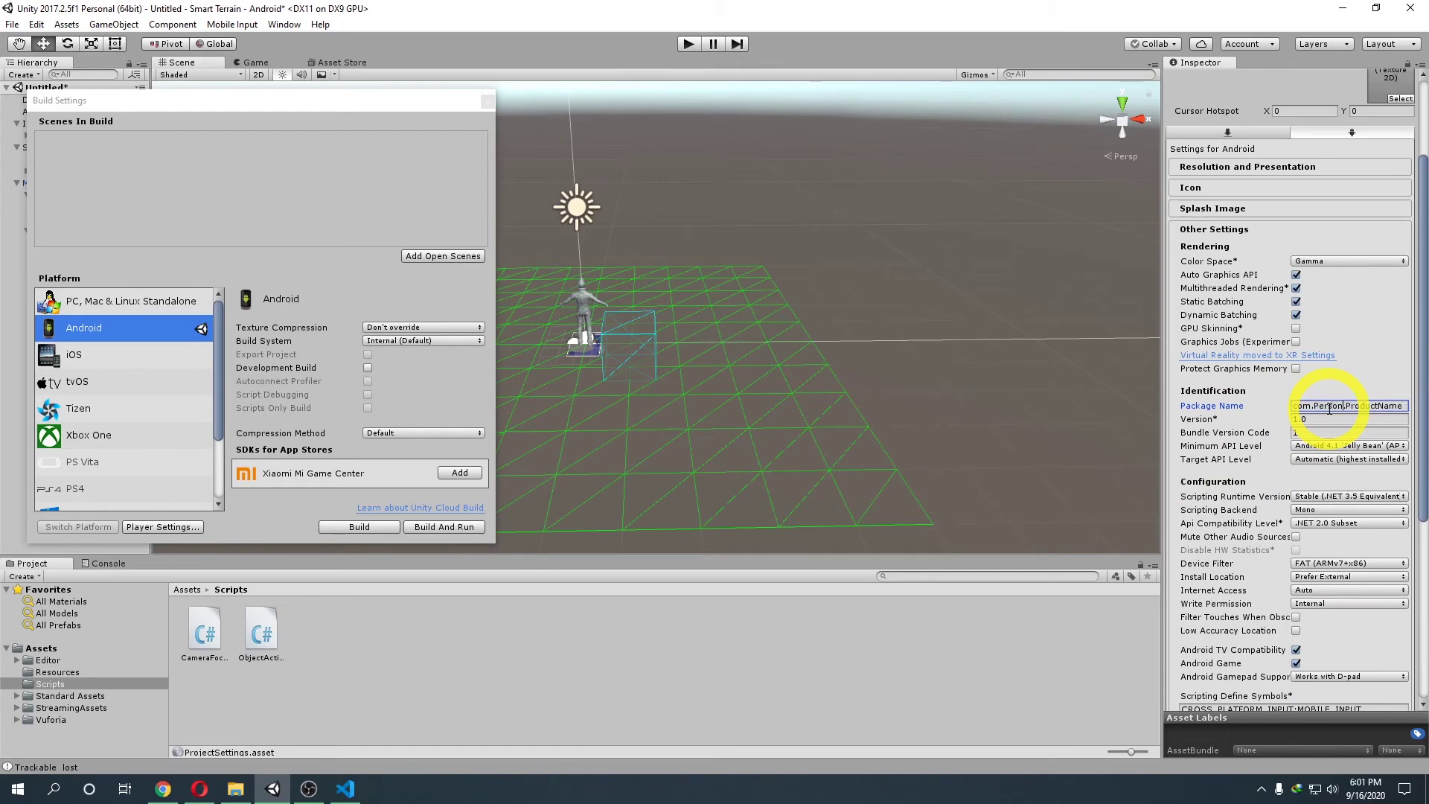
{"action": "type", "text": "Personal"}
{"action": "double_click", "coordinate": [1367, 408]}
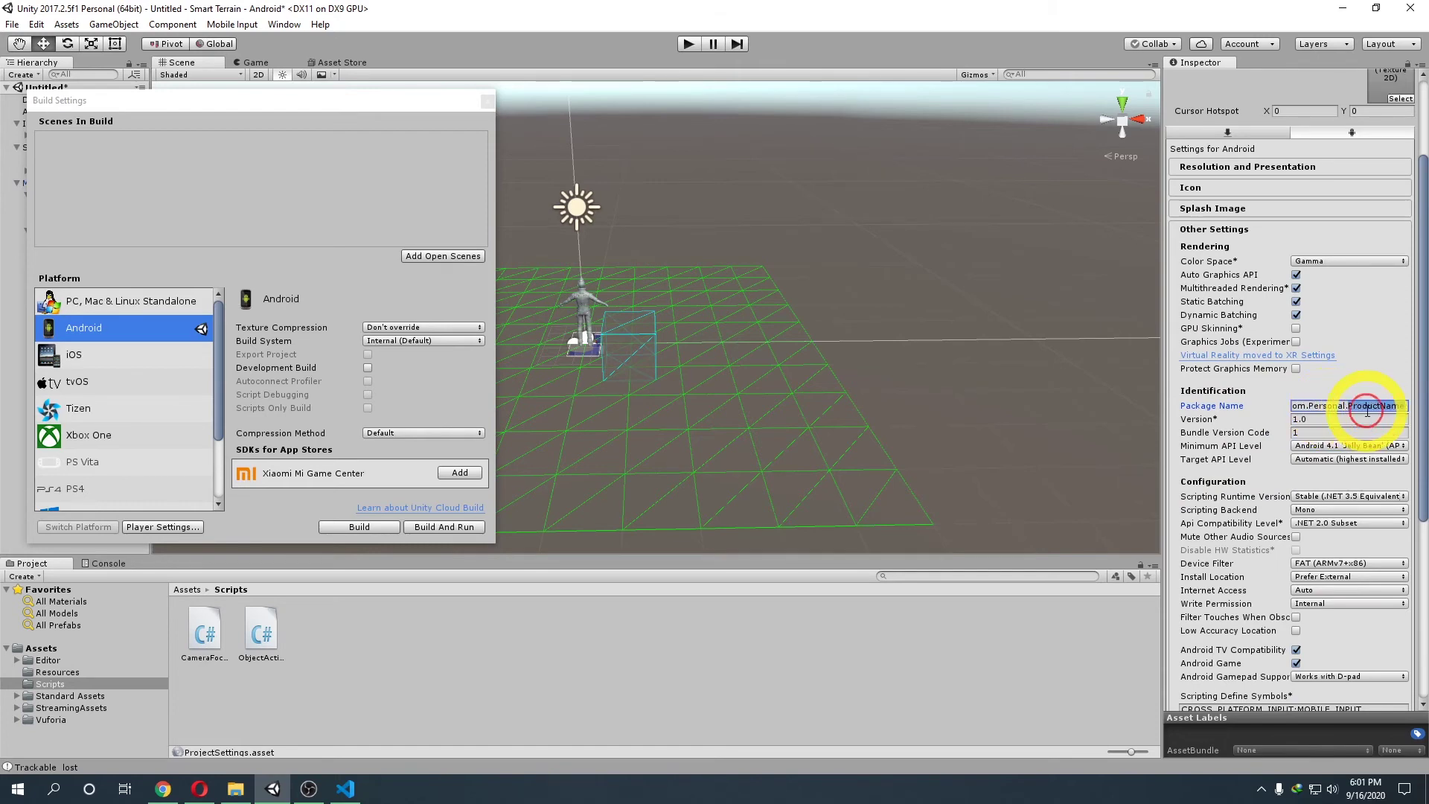
{"action": "type", "text": "Odading"}
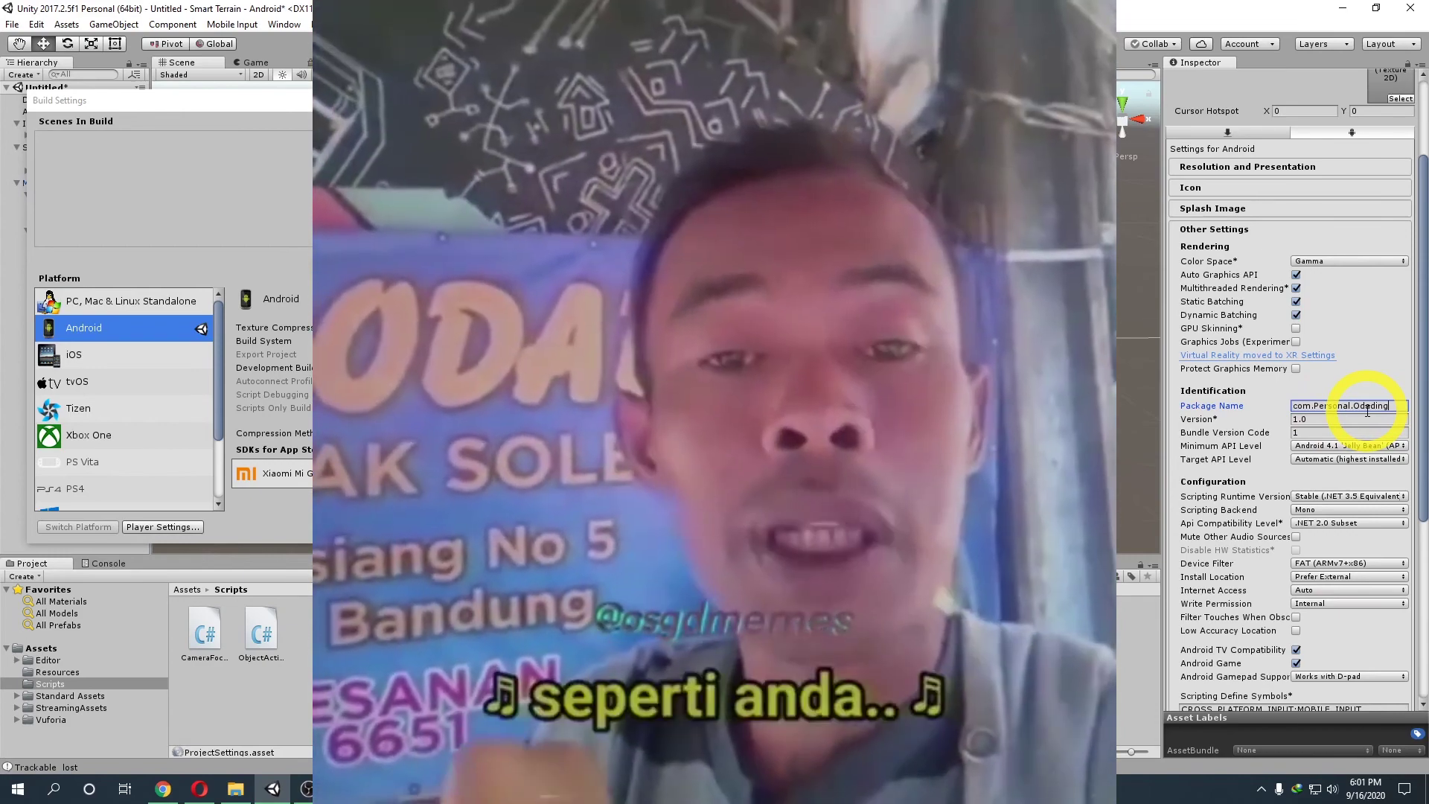
Disable Android TV Compatibility and disallow the Portrait and Portrait Upside Down orientations for auto rotation.
{"action": "scroll", "coordinate": [1357, 462], "scroll_direction": "down", "scroll_amount": 3}
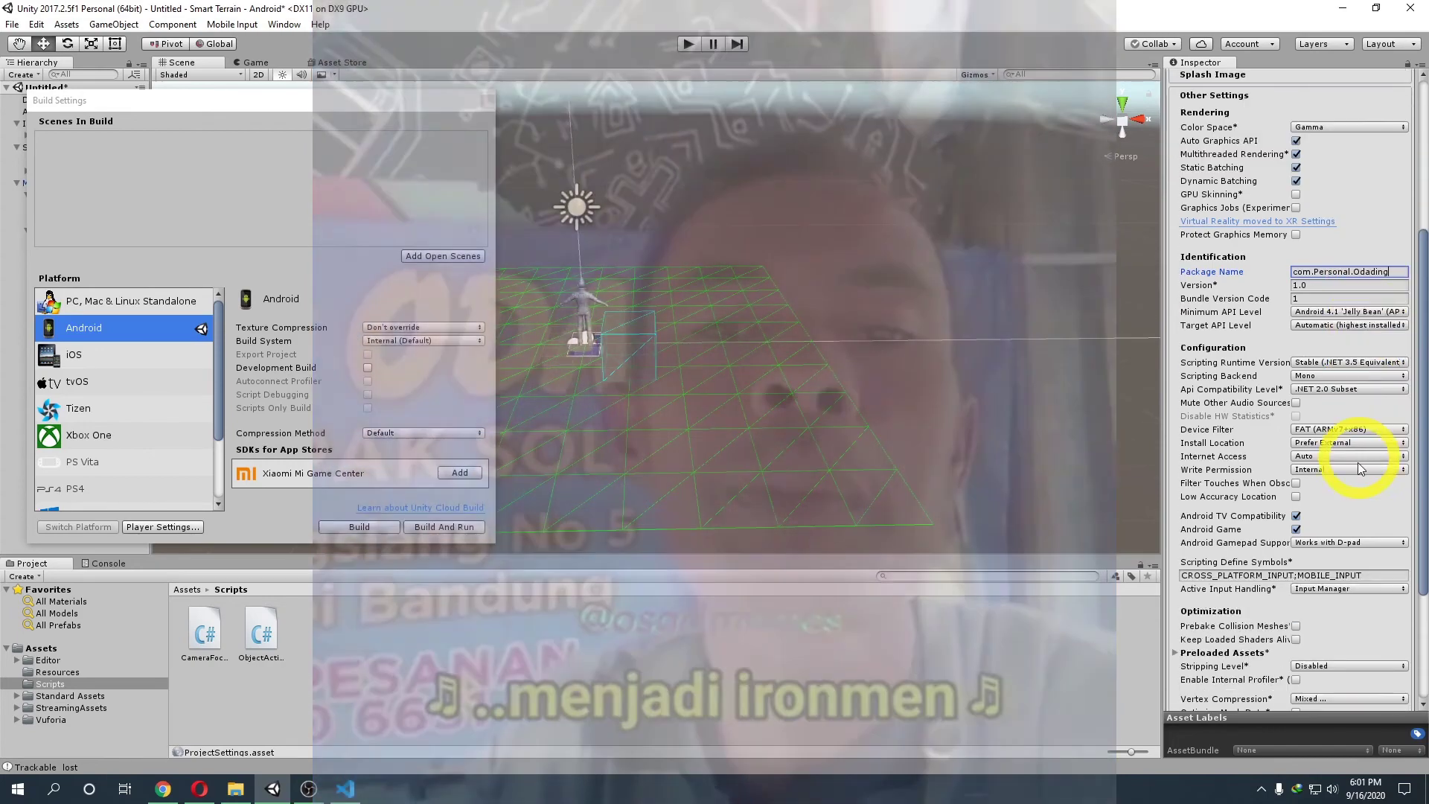
{"action": "left_click", "coordinate": [1296, 516]}
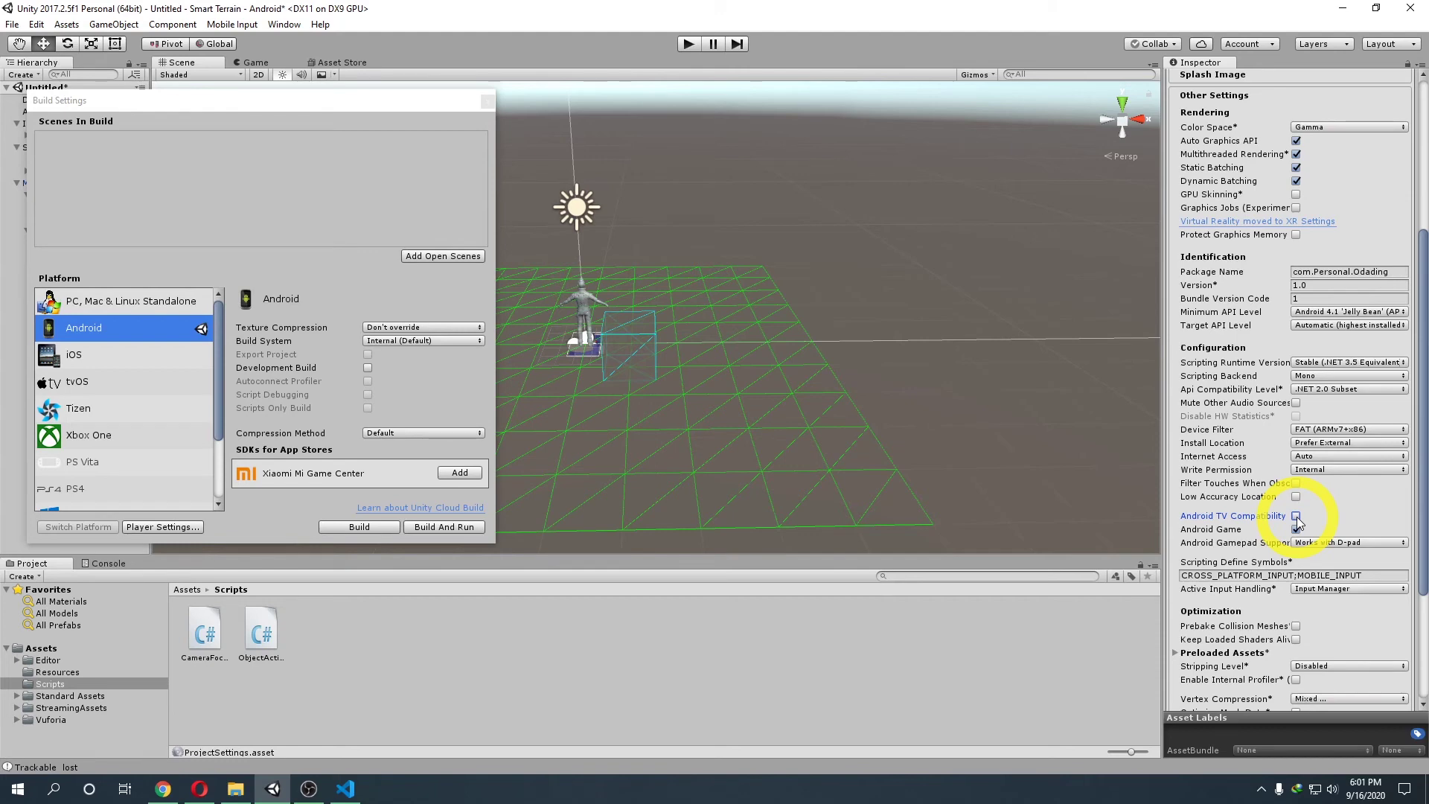
{"action": "scroll", "coordinate": [1295, 514], "scroll_direction": "up", "scroll_amount": 5}
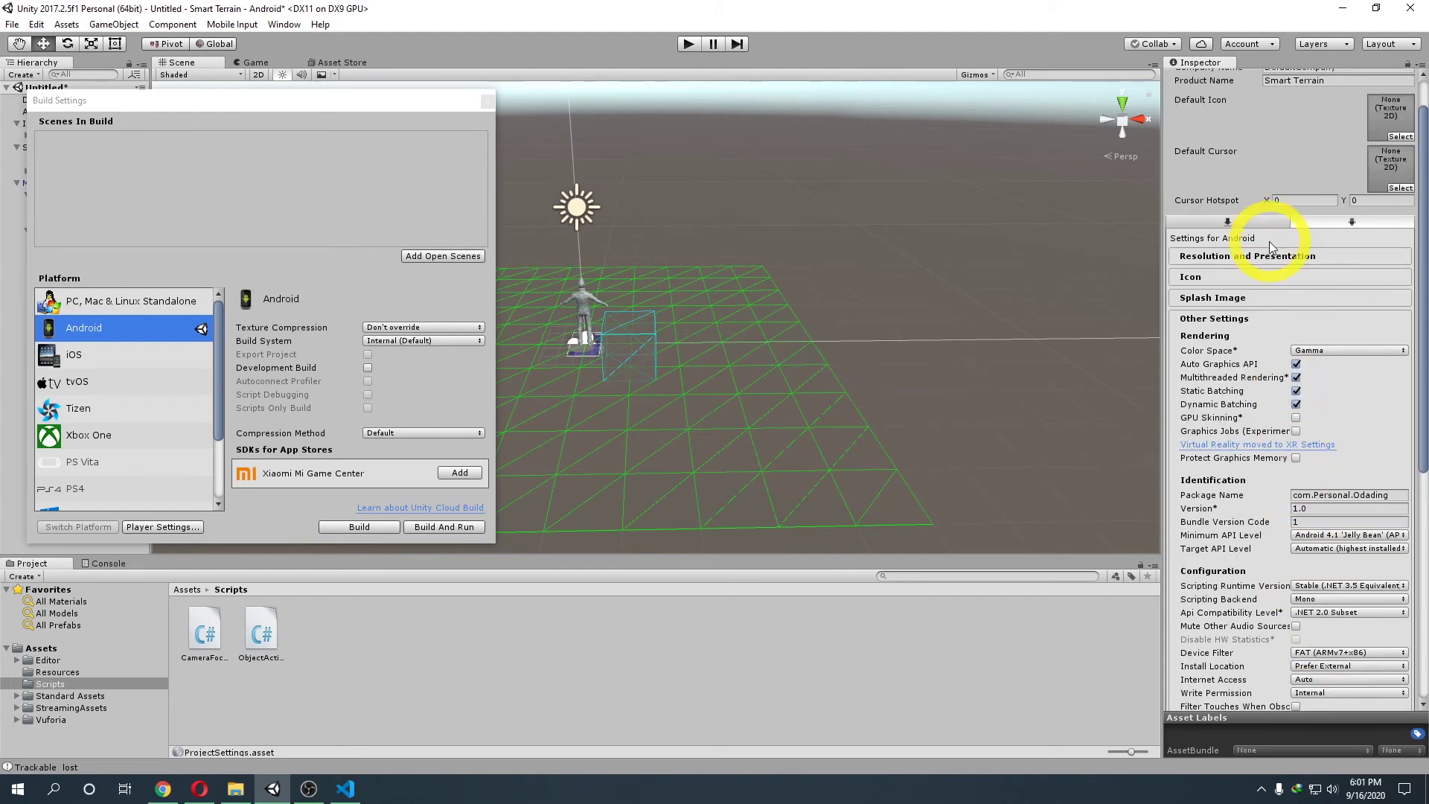
{"action": "left_click", "coordinate": [1270, 255]}
{"action": "left_click", "coordinate": [1297, 440]}
{"action": "left_click", "coordinate": [1296, 454]}
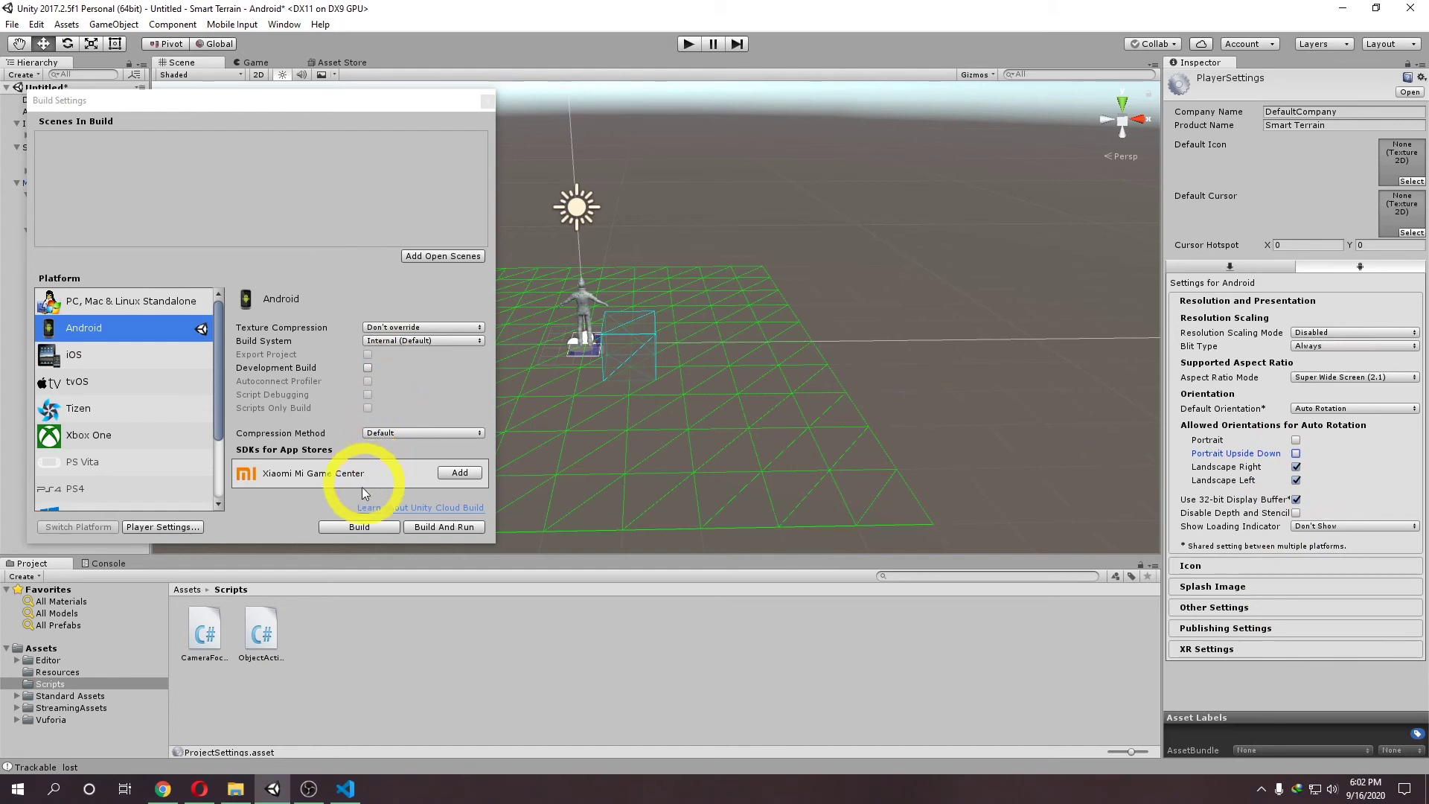
Check the Android SDK, JDK and NDK paths in the external tools preferences.
{"action": "left_click", "coordinate": [35, 24]}
{"action": "left_click", "coordinate": [113, 244]}
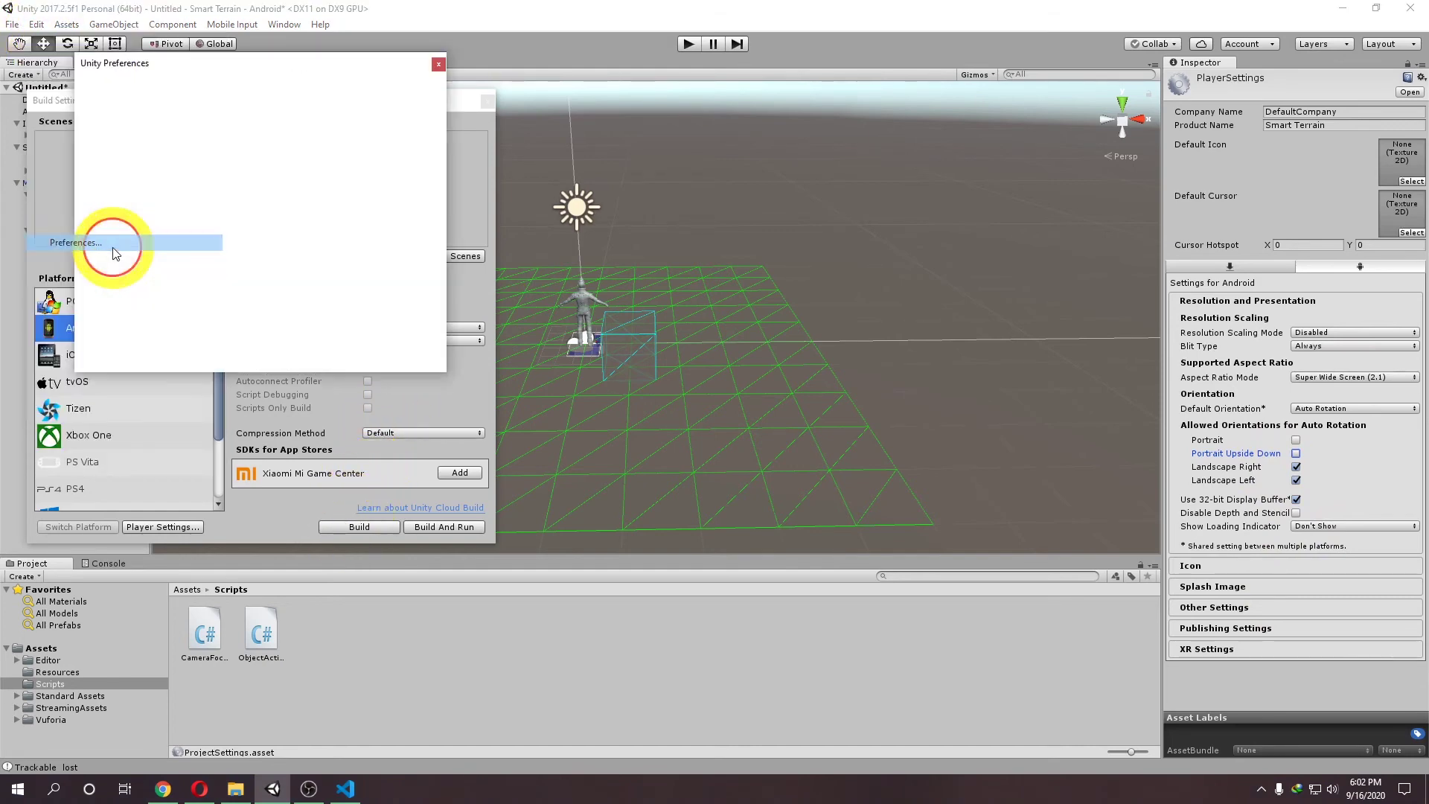
{"action": "left_click", "coordinate": [127, 141]}
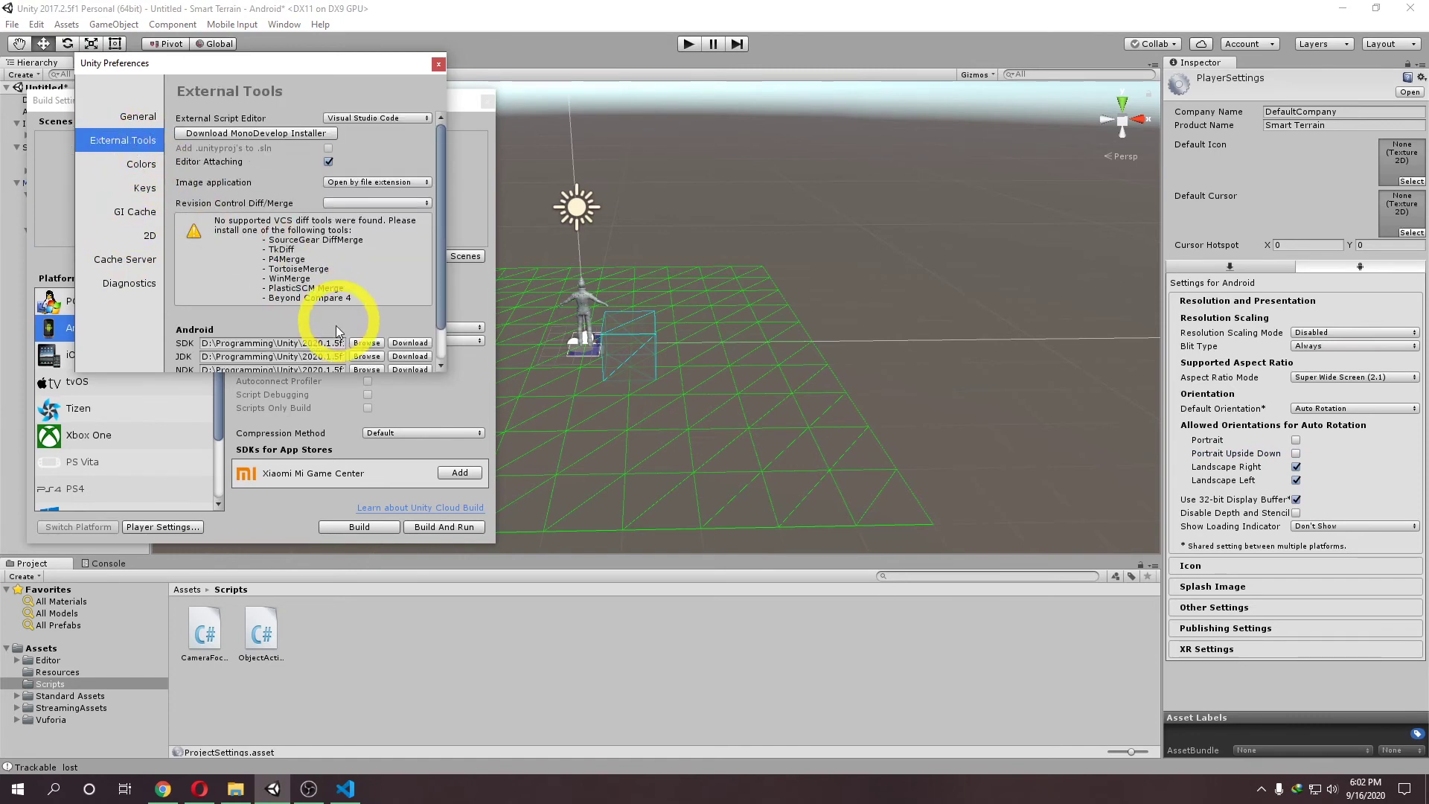
{"action": "scroll", "coordinate": [338, 319], "scroll_direction": "down", "scroll_amount": 2}
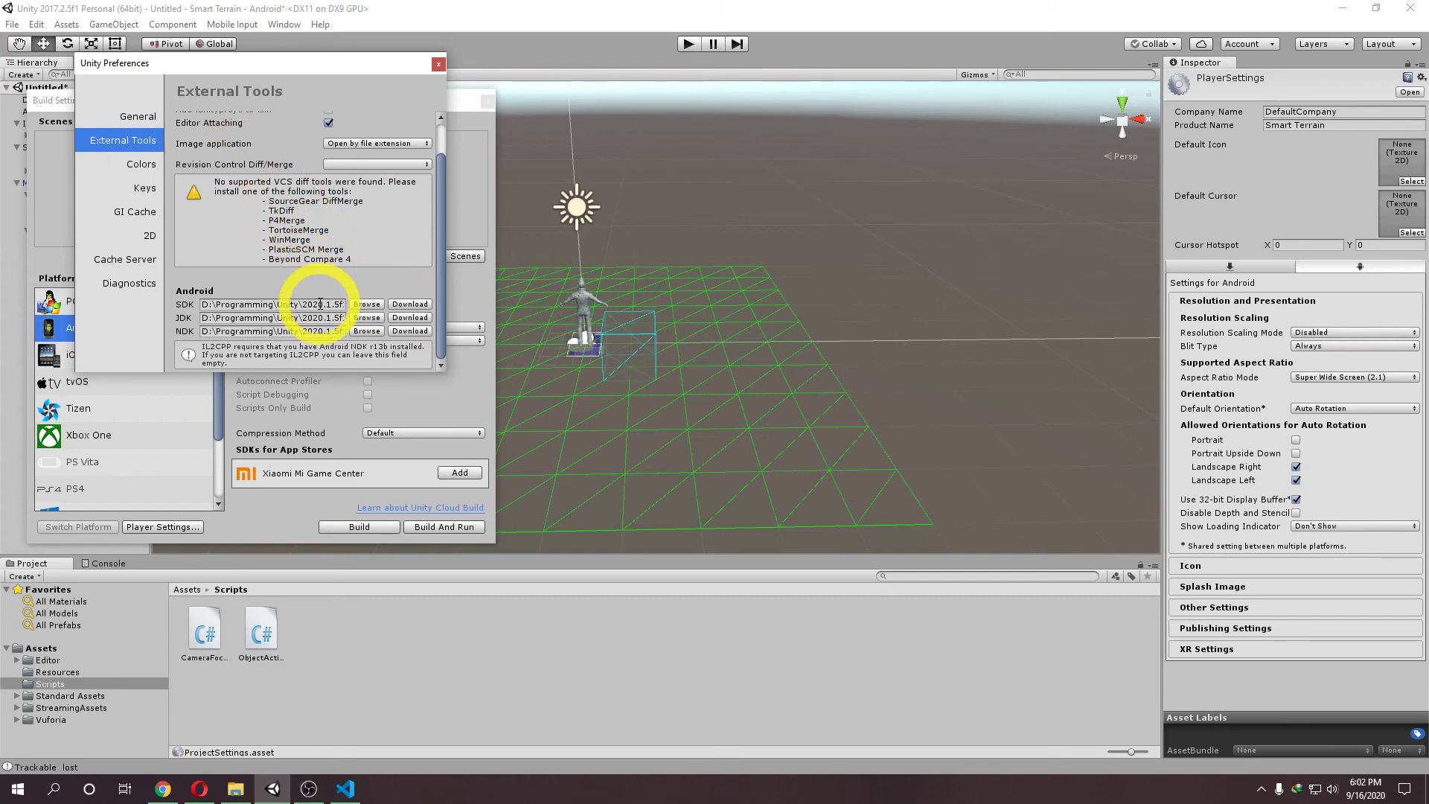
{"action": "left_click", "coordinate": [438, 67]}
Build the Android app as ST.apk in a new folder named Build inside the Smart Terrain project folder.
{"action": "left_click", "coordinate": [376, 526]}
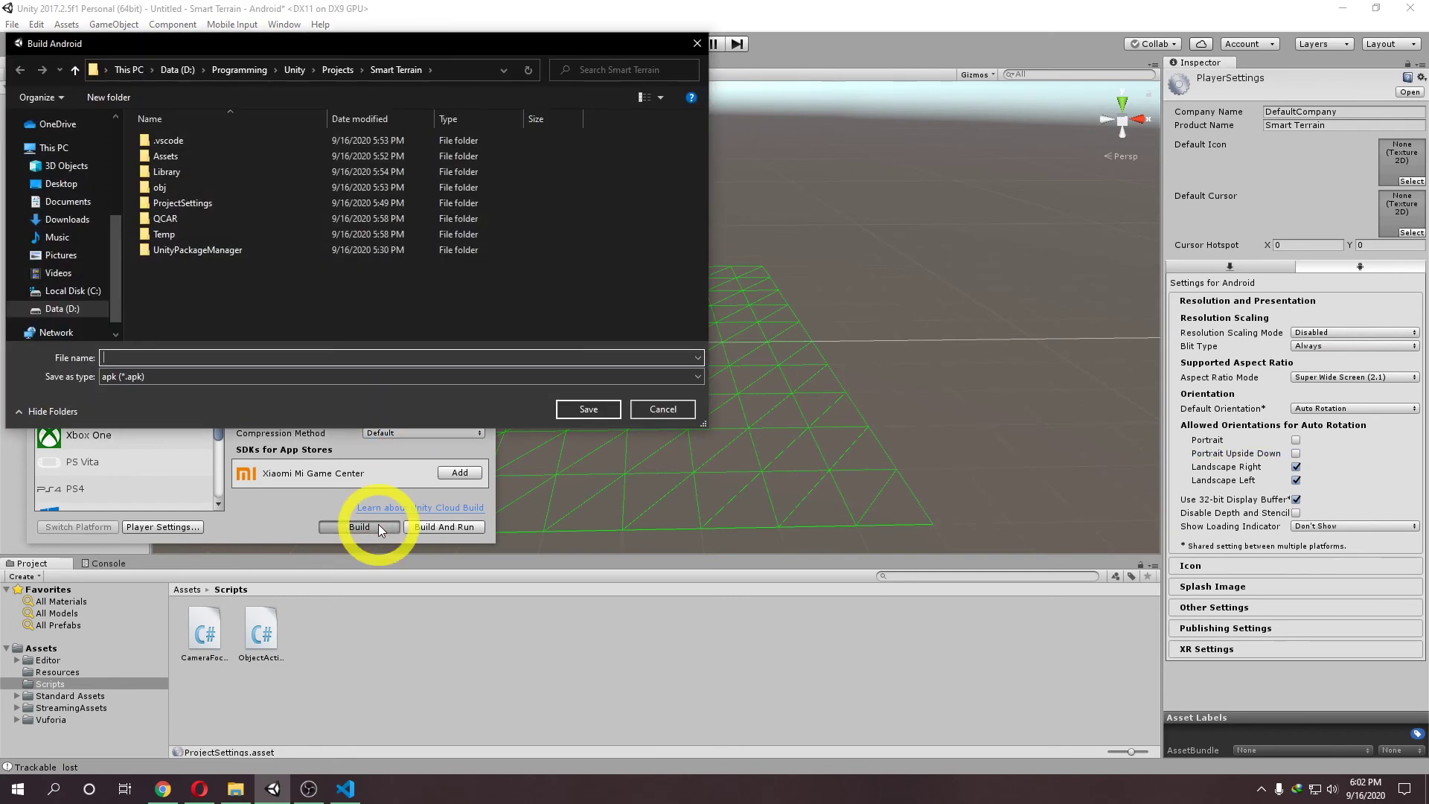
{"action": "left_click", "coordinate": [99, 99]}
{"action": "type", "text": "Build"}
{"action": "key", "text": "Return"}
{"action": "key", "text": "Return"}
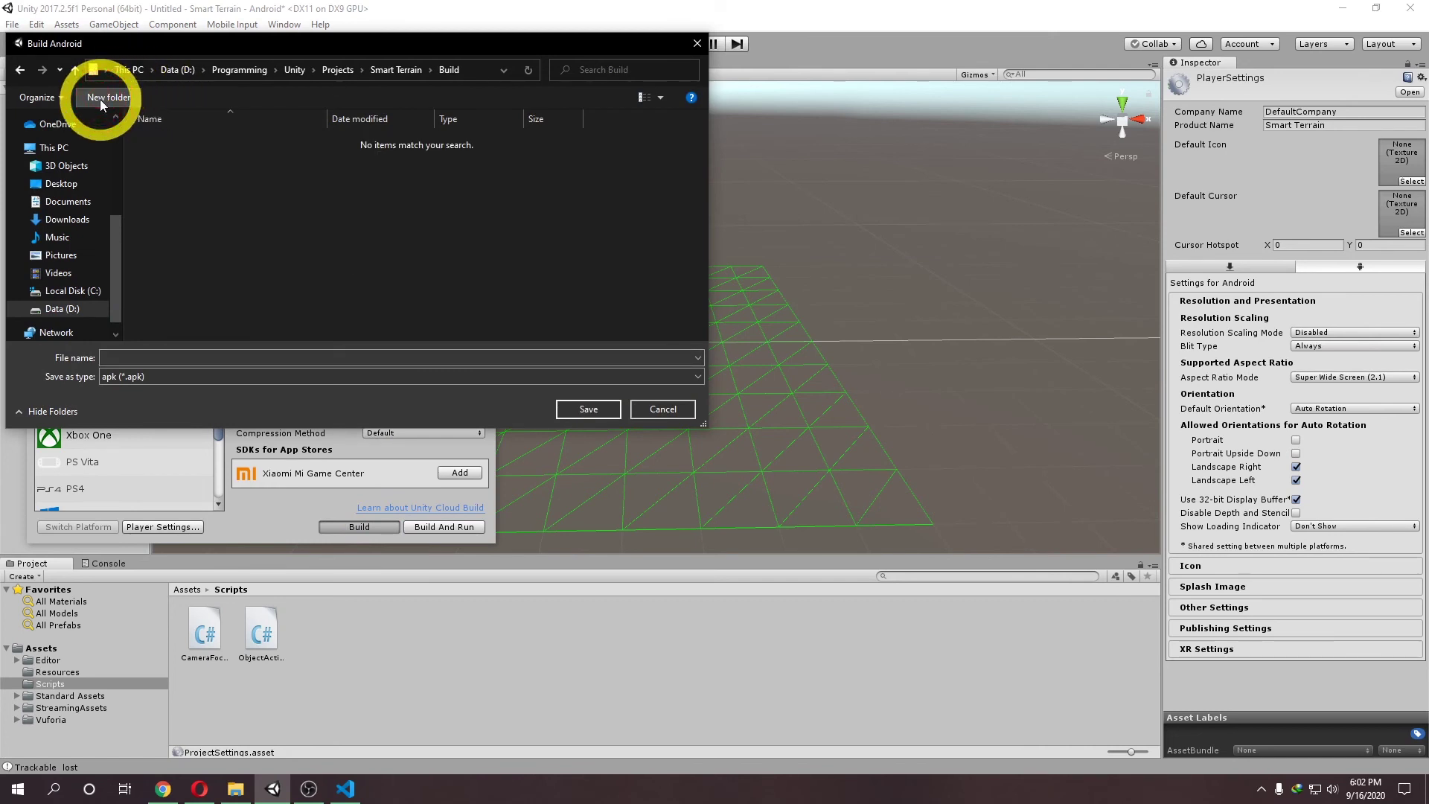
{"action": "left_click", "coordinate": [181, 352]}
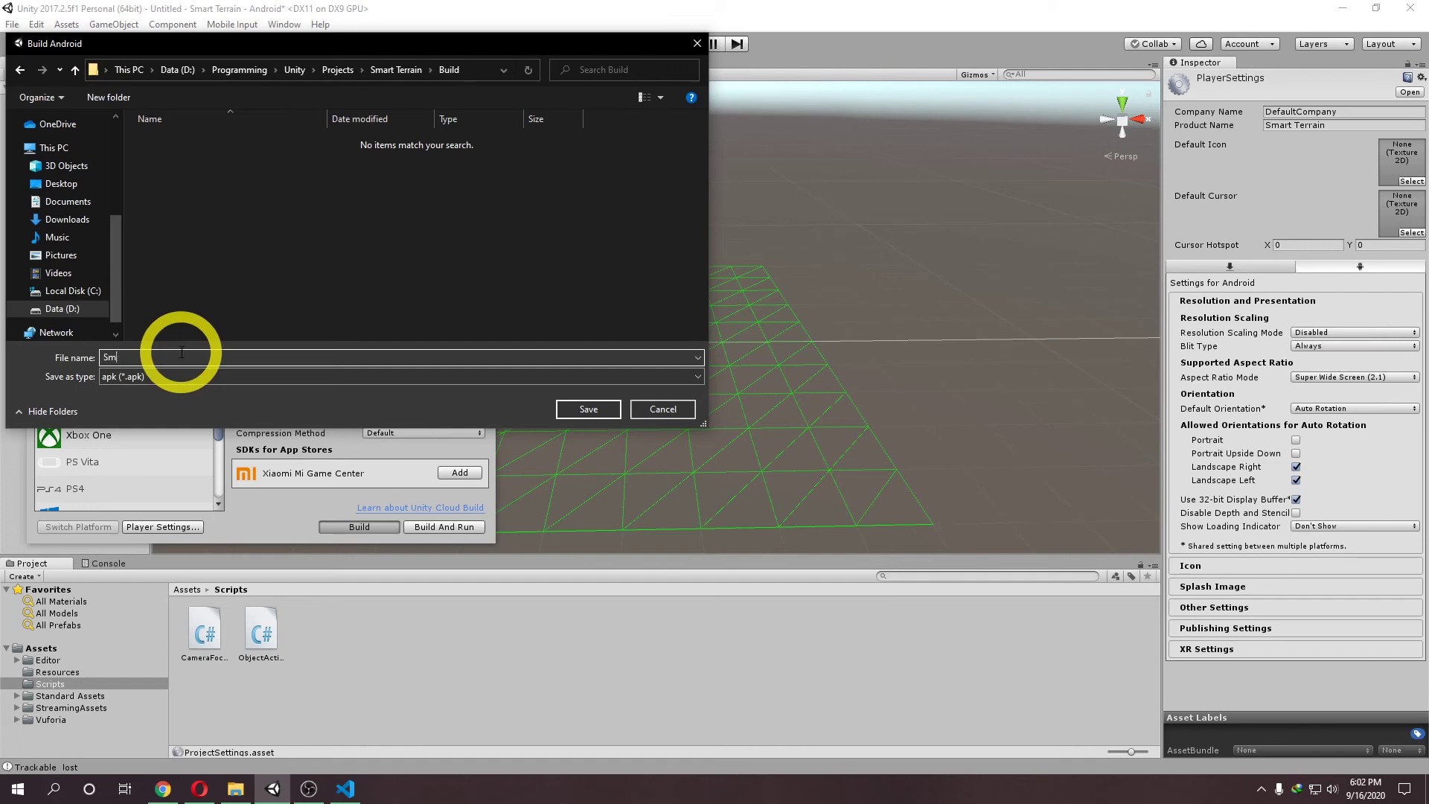
{"action": "left_click", "coordinate": [577, 412]}
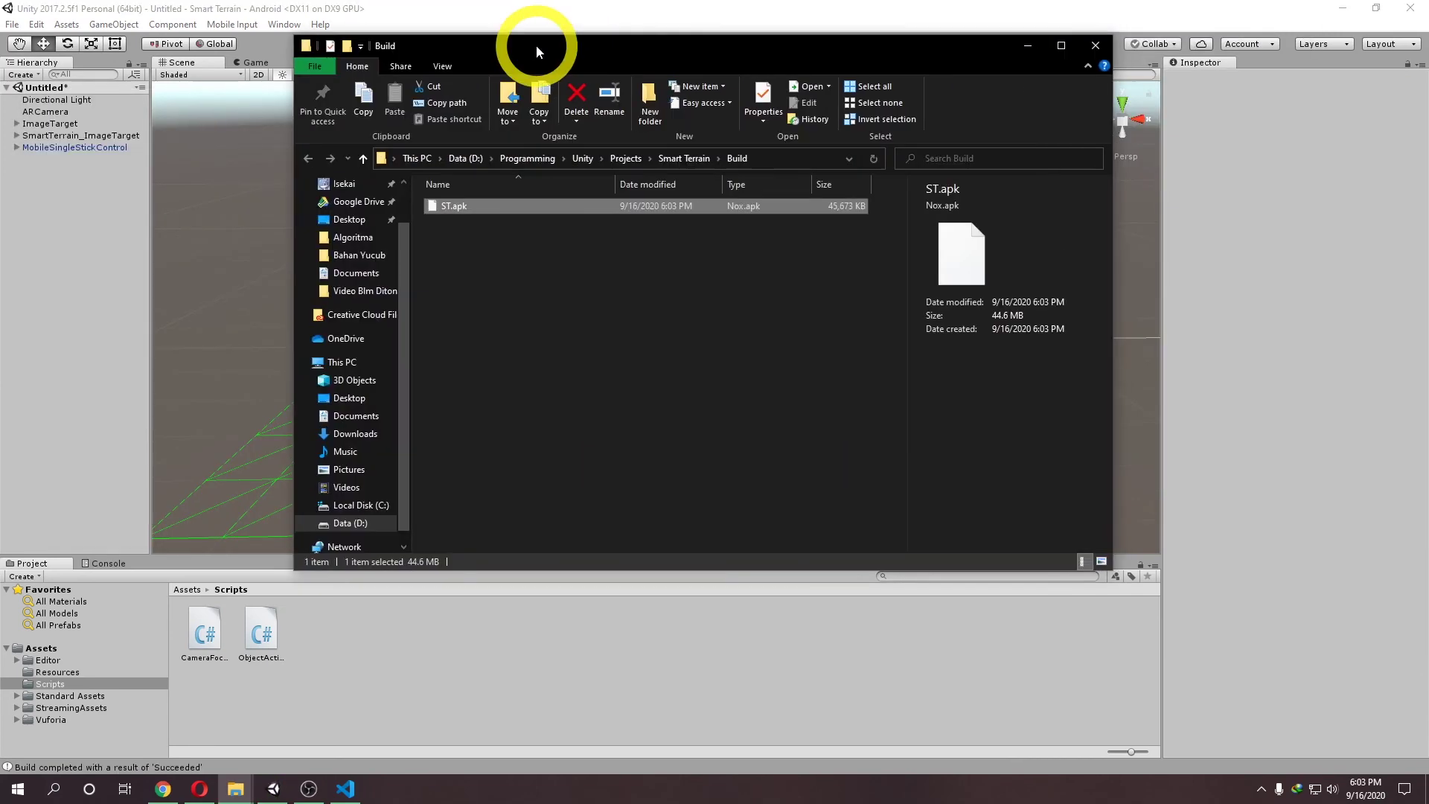
Look at the built ST.apk file, close the build settings and examine the on-screen controls in the Game view.
{"action": "left_click_drag", "start_coordinate": [534, 42], "coordinate": [783, 226]}
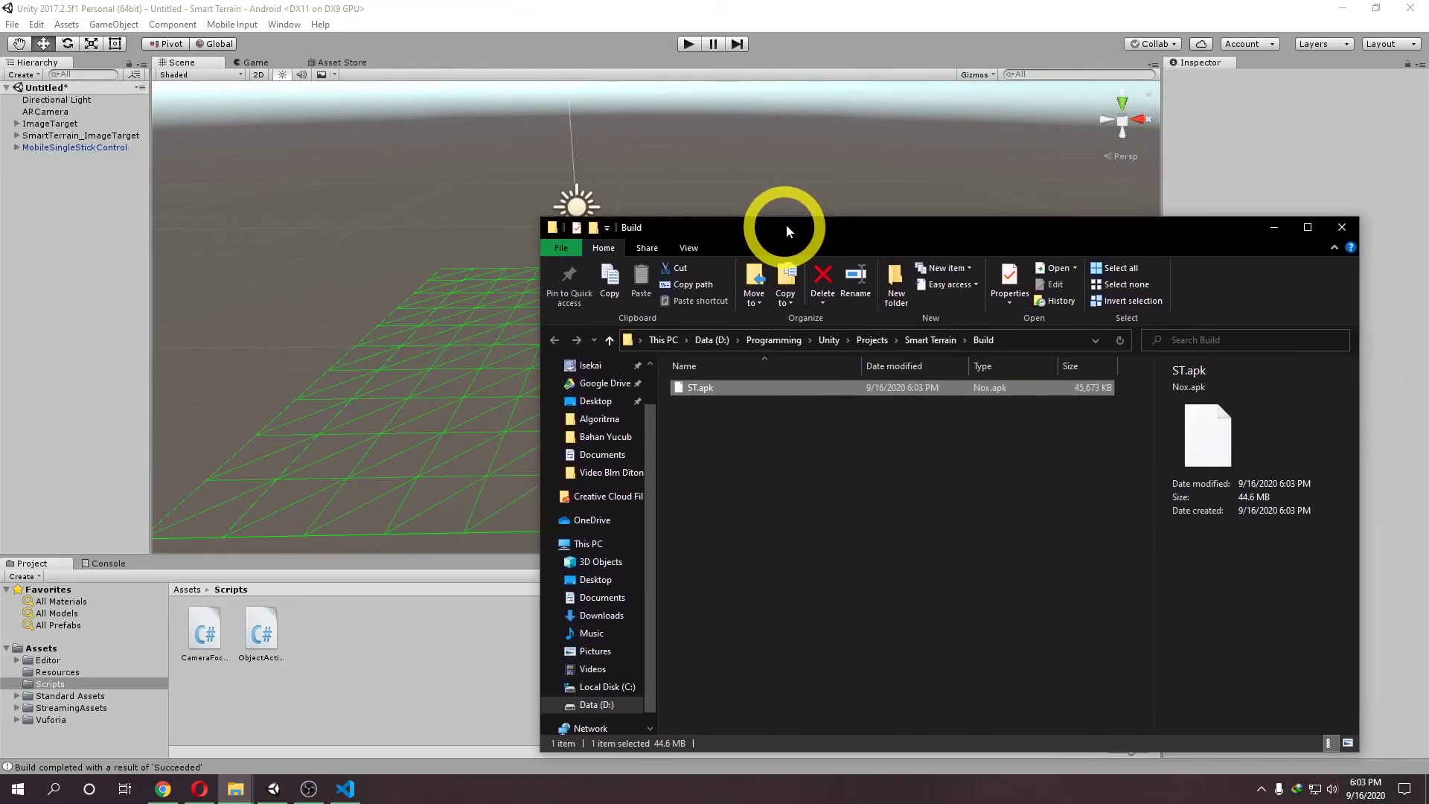
{"action": "left_click", "coordinate": [739, 391]}
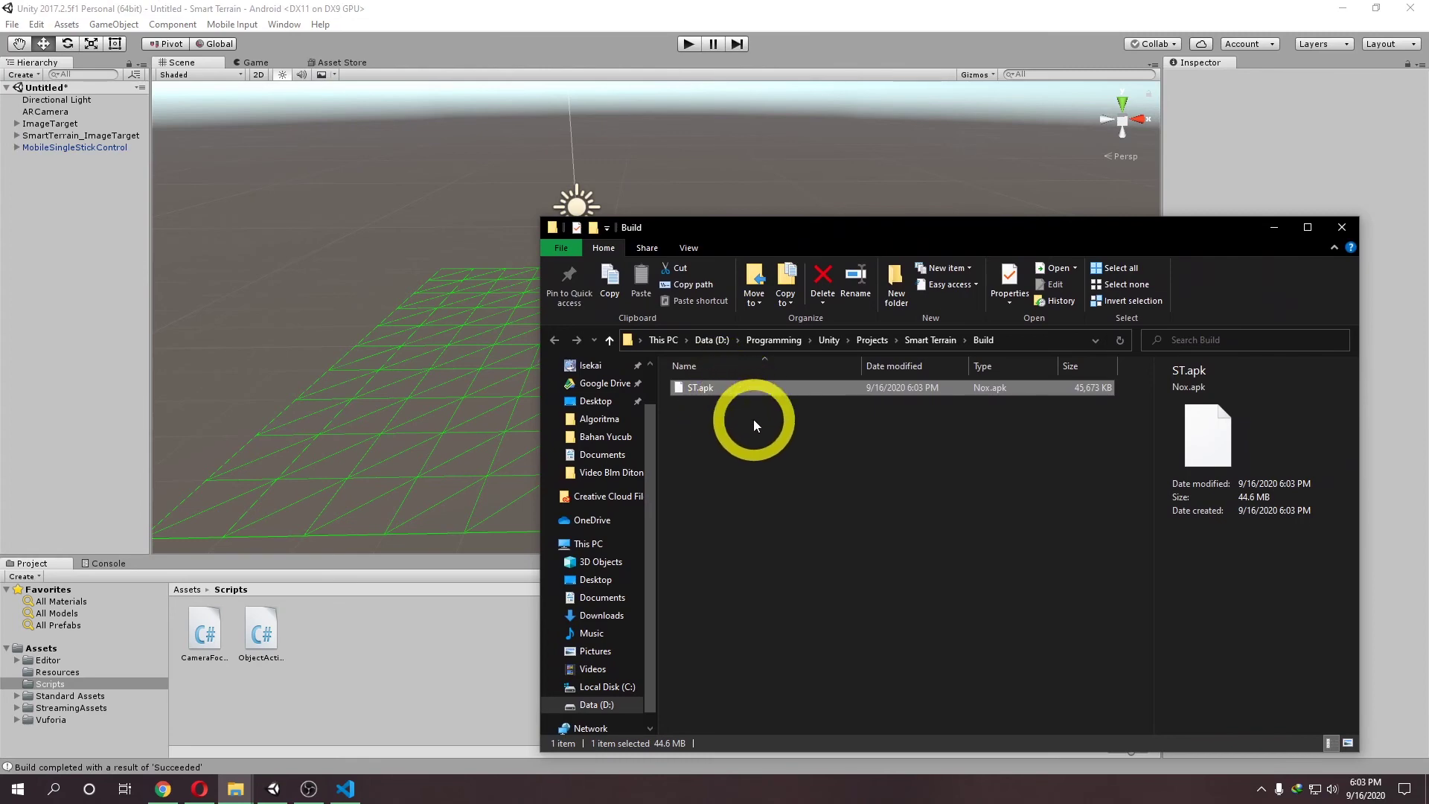
{"action": "left_click", "coordinate": [765, 126]}
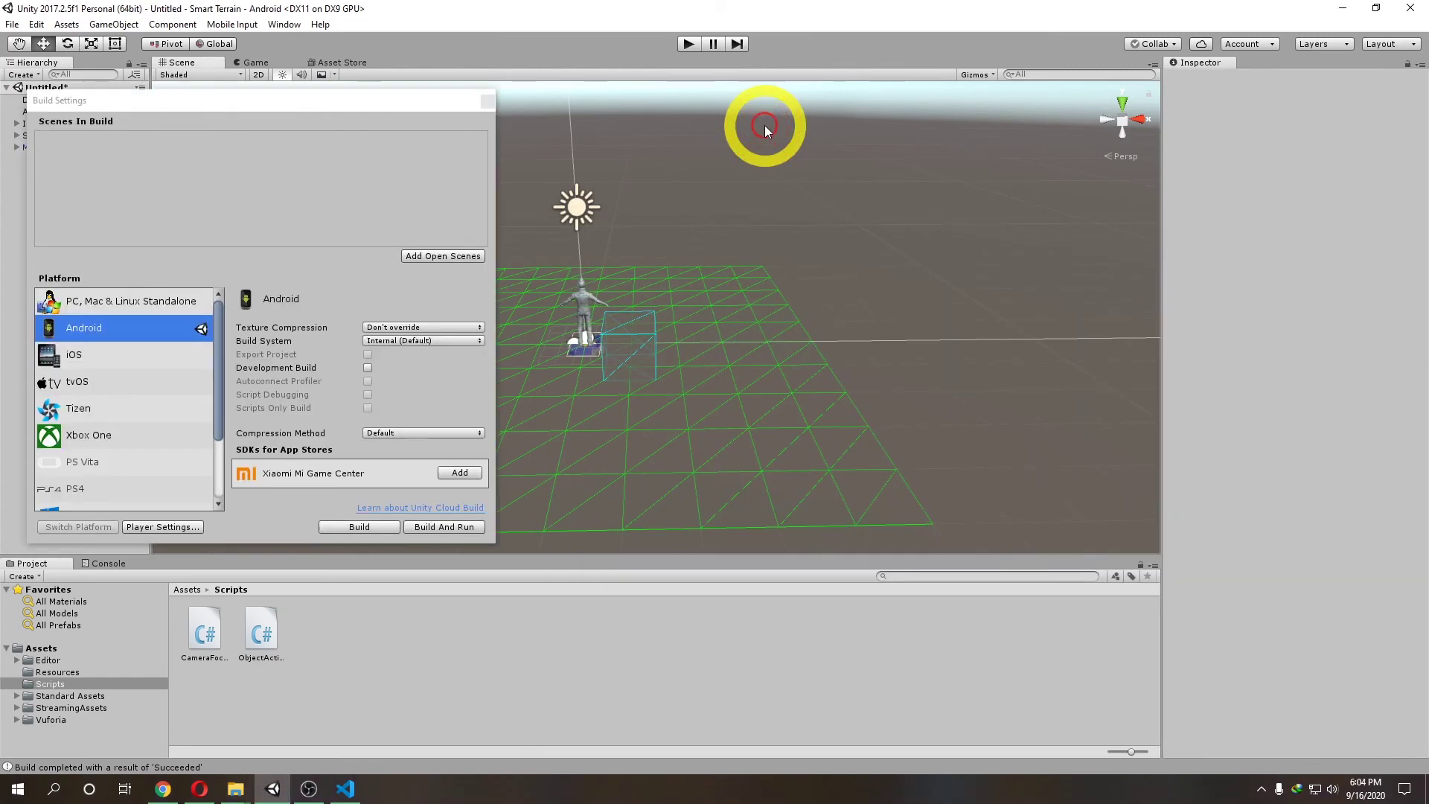
{"action": "left_click", "coordinate": [484, 105]}
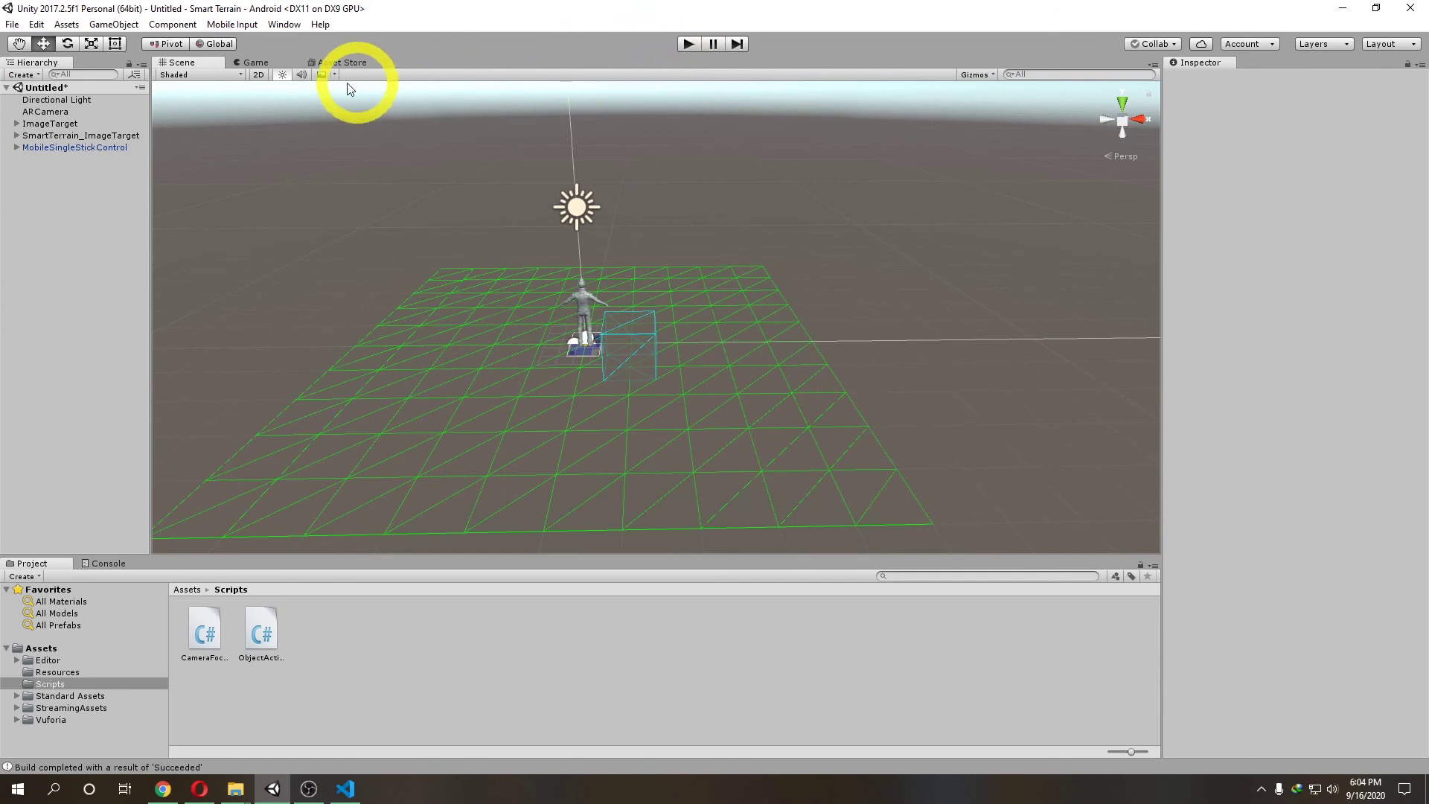
{"action": "left_click", "coordinate": [255, 61]}
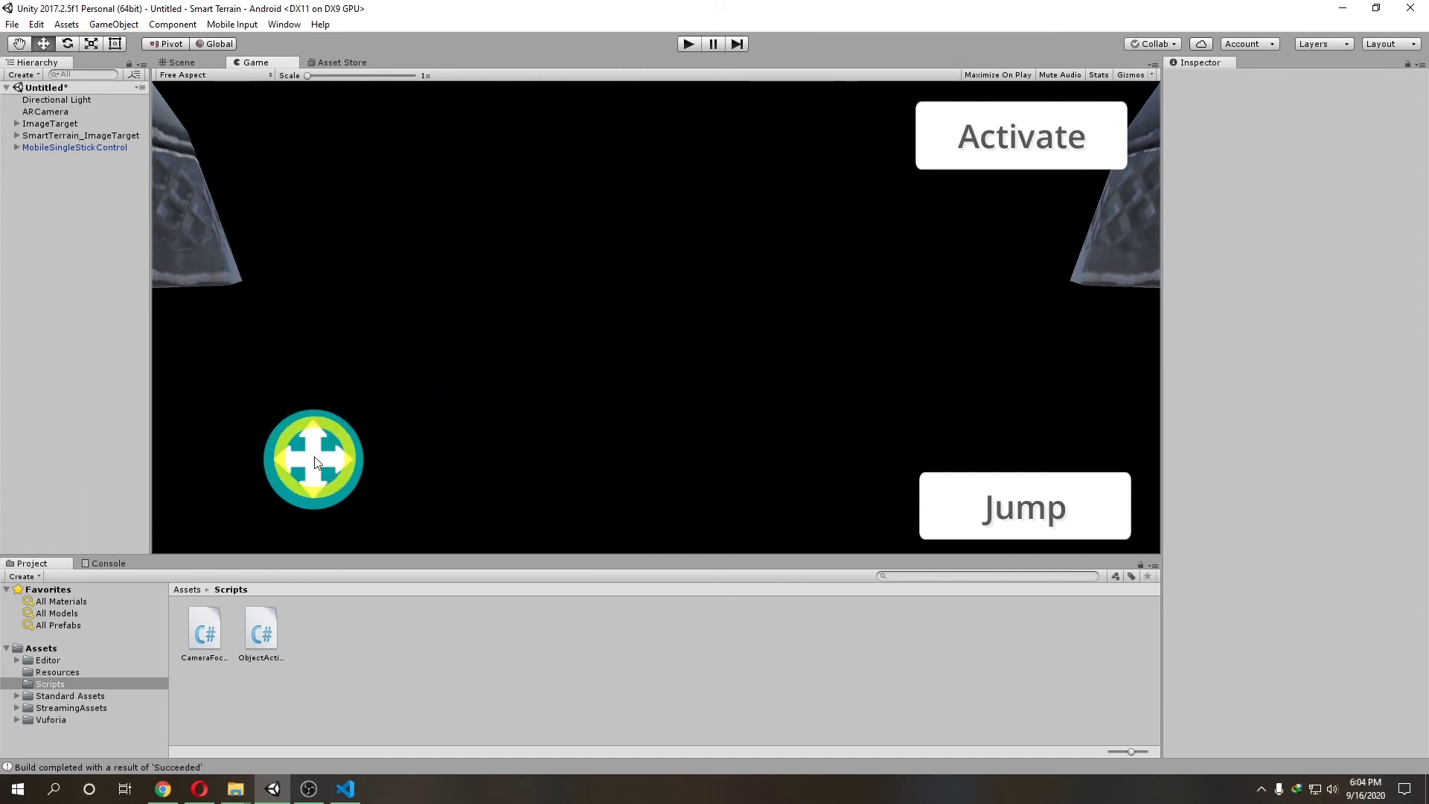
{"action": "left_click", "coordinate": [180, 63]}
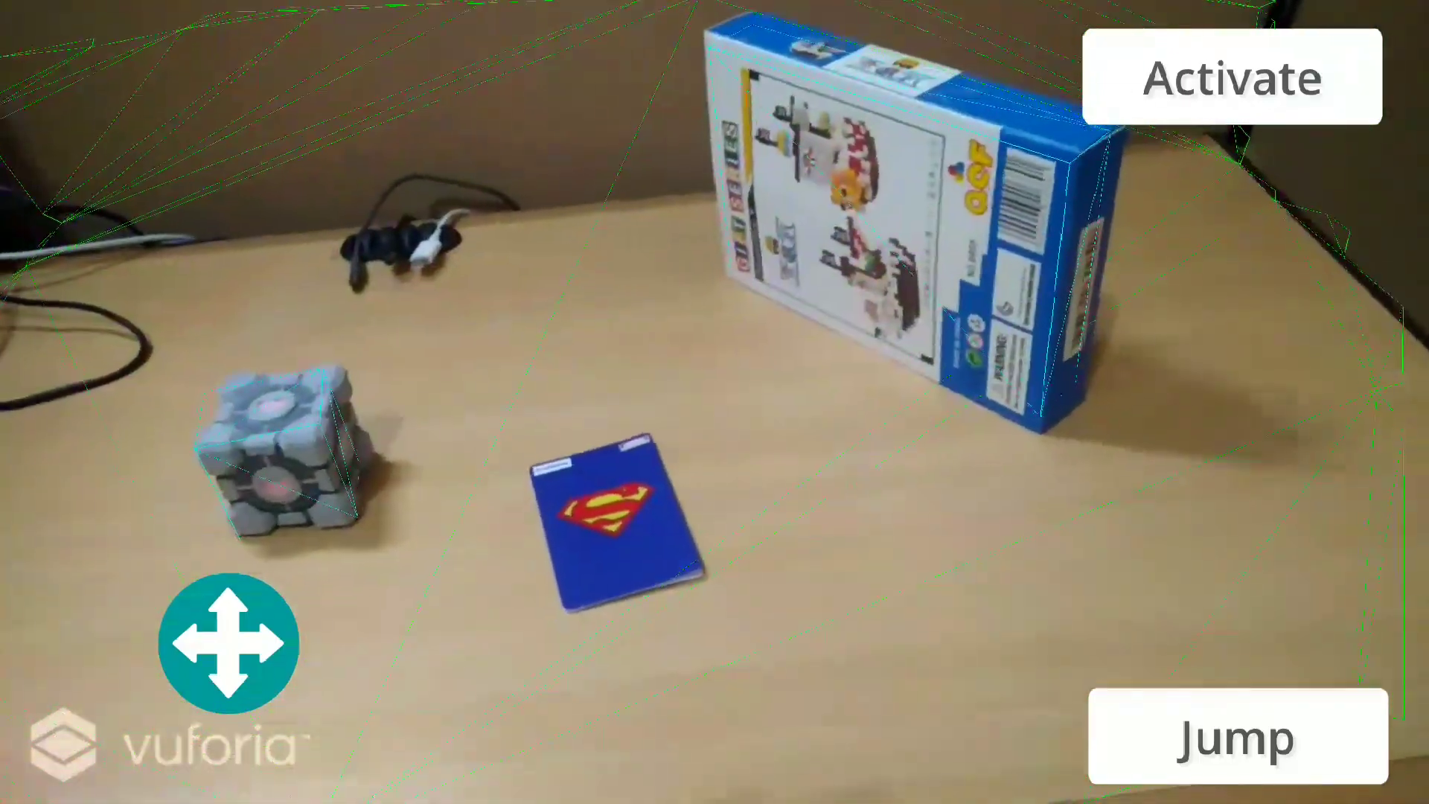
Test the built app on the phone by activating the character, walking it around with the joystick and making it jump.
{"action": "left_click", "coordinate": [1295, 77]}
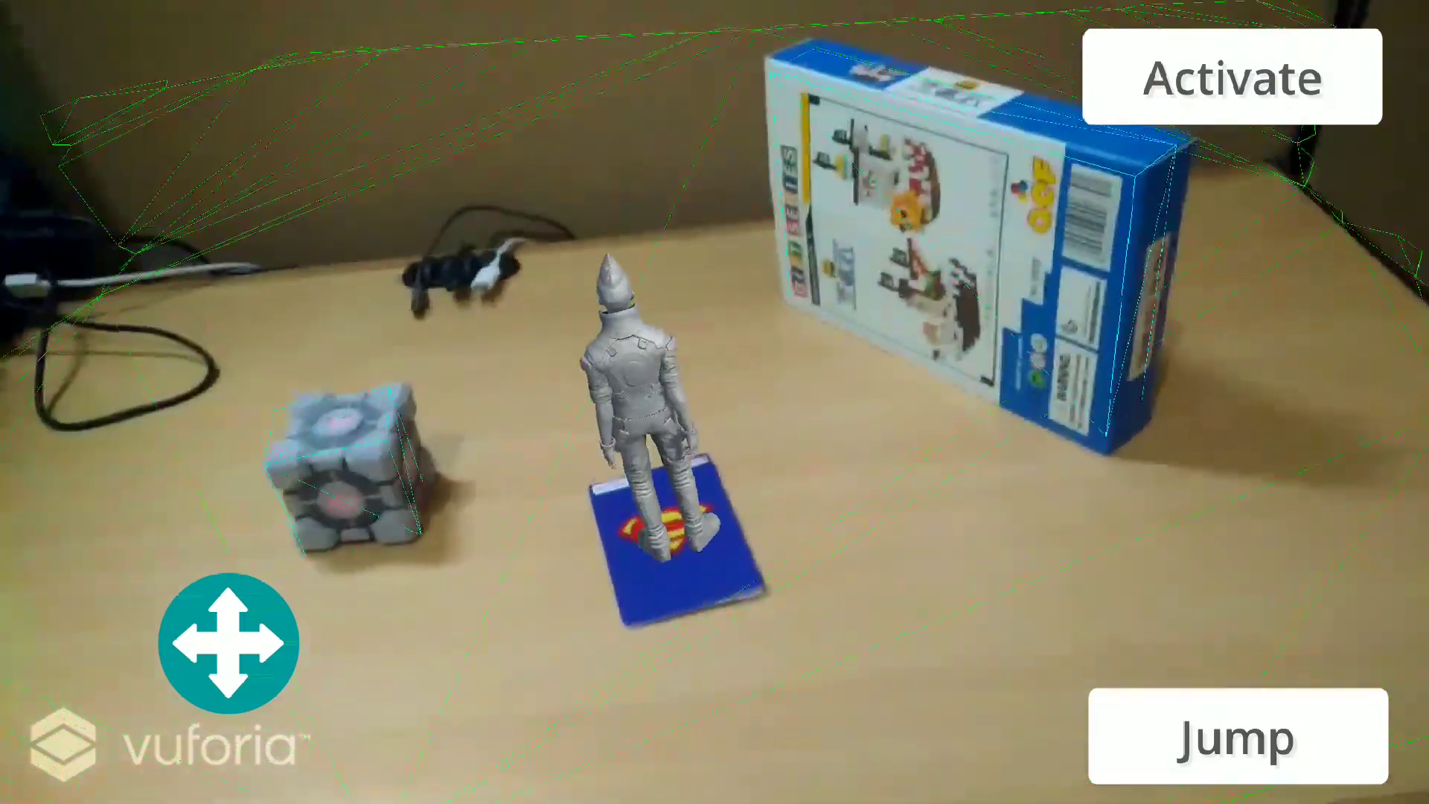
{"action": "left_click", "coordinate": [214, 649]}
{"action": "mouse_move", "coordinate": [213, 649]}
{"action": "left_mouse_down"}
{"action": "mouse_move", "coordinate": [166, 622]}
{"action": "mouse_move", "coordinate": [275, 632]}
{"action": "mouse_move", "coordinate": [293, 592]}
{"action": "mouse_move", "coordinate": [271, 579]}
{"action": "mouse_move", "coordinate": [166, 625]}
{"action": "mouse_move", "coordinate": [149, 681]}
{"action": "left_mouse_up"}
{"action": "mouse_move", "coordinate": [189, 651]}
{"action": "left_mouse_down"}
{"action": "mouse_move", "coordinate": [292, 660]}
{"action": "mouse_move", "coordinate": [252, 669]}
{"action": "mouse_move", "coordinate": [268, 647]}
{"action": "left_mouse_up"}
{"action": "mouse_move", "coordinate": [229, 643]}
{"action": "left_mouse_down"}
{"action": "mouse_move", "coordinate": [281, 663]}
{"action": "mouse_move", "coordinate": [324, 624]}
{"action": "mouse_move", "coordinate": [255, 649]}
{"action": "mouse_move", "coordinate": [230, 707]}
{"action": "mouse_move", "coordinate": [288, 655]}
{"action": "mouse_move", "coordinate": [201, 598]}
{"action": "left_mouse_up"}
{"action": "left_click", "coordinate": [1185, 716]}
{"action": "left_click", "coordinate": [1162, 695]}
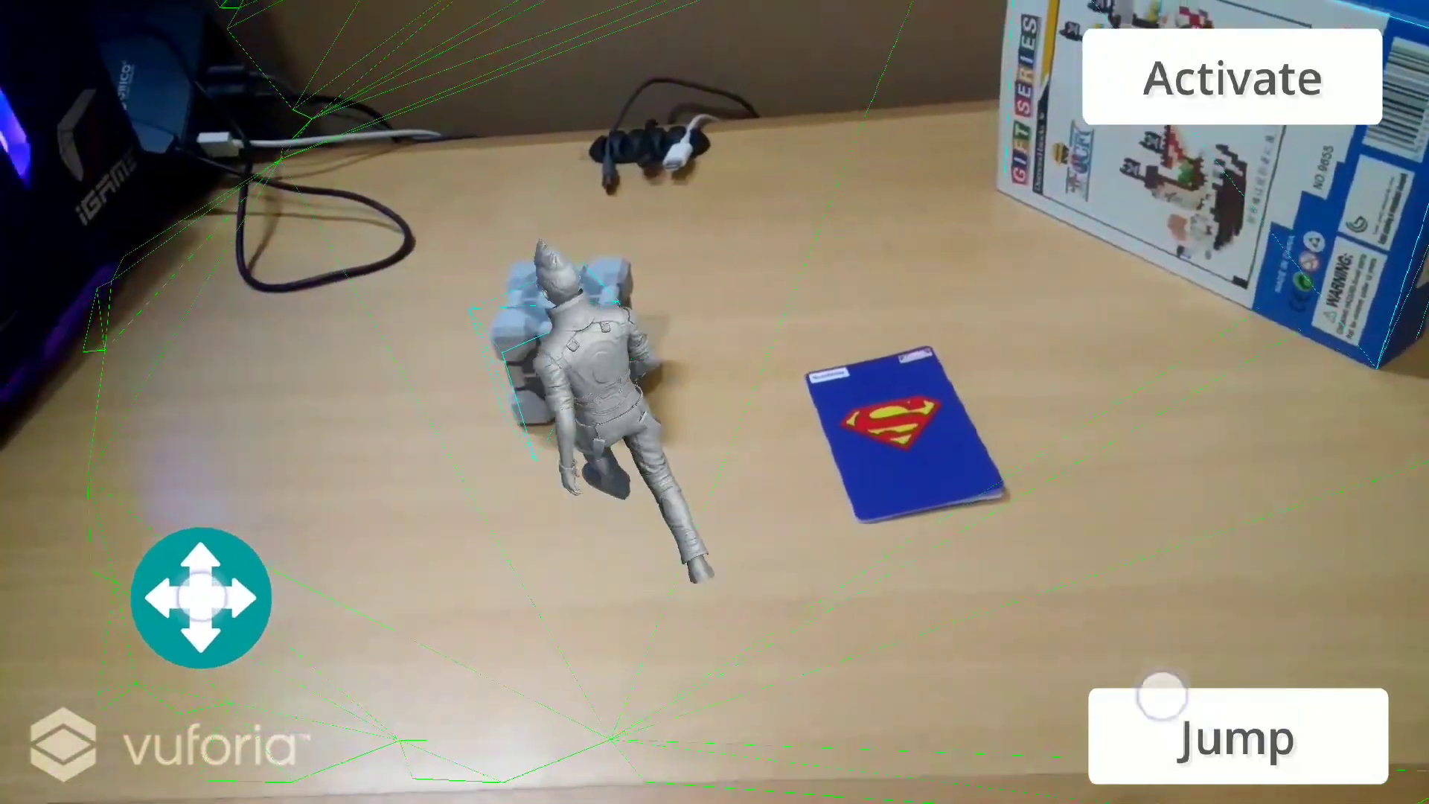